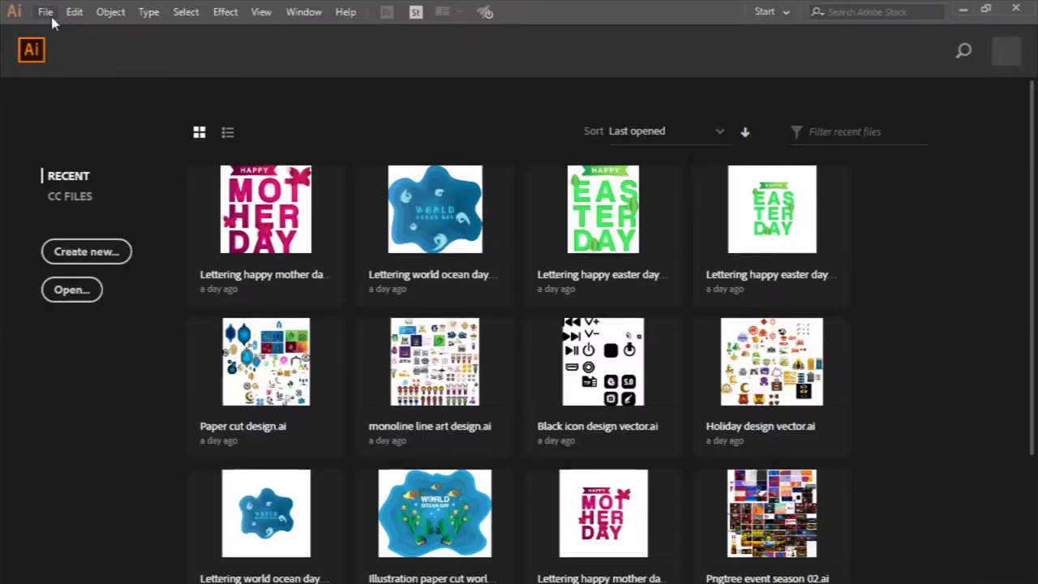
Step: Start a new document from the File menu with the 2000 × 2000 px custom preset
click(47, 12)
click(49, 30)
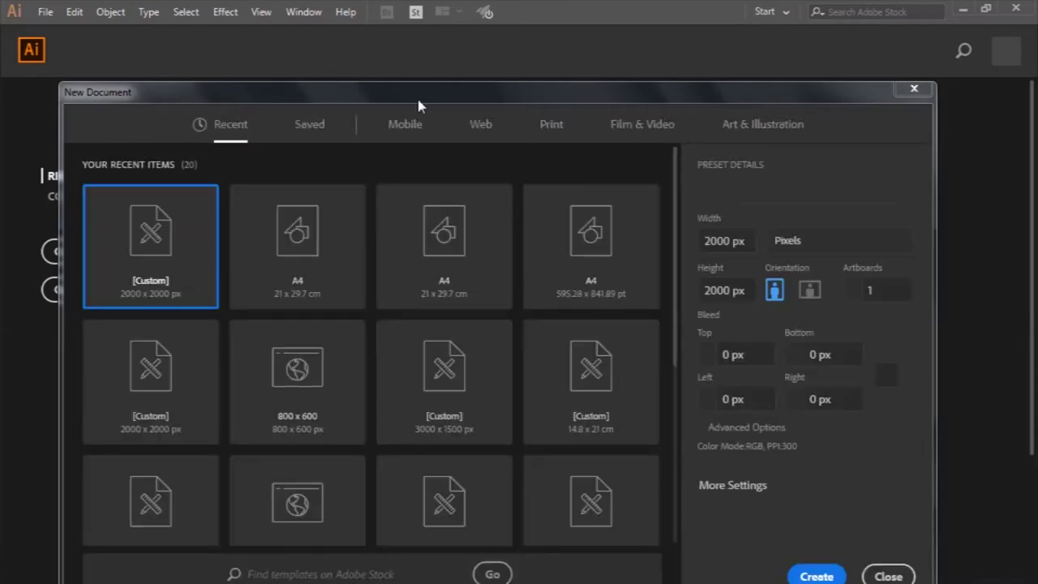
Step: Name the document 'Food menu banner social media post design template' and create it
click(794, 185)
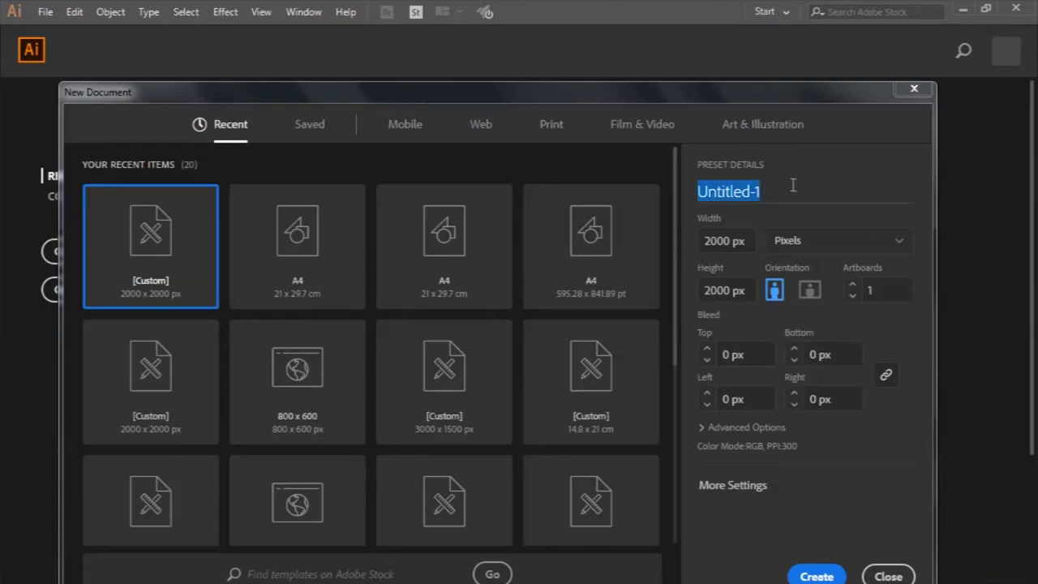
text(Foo)
text(d menu banner social media)
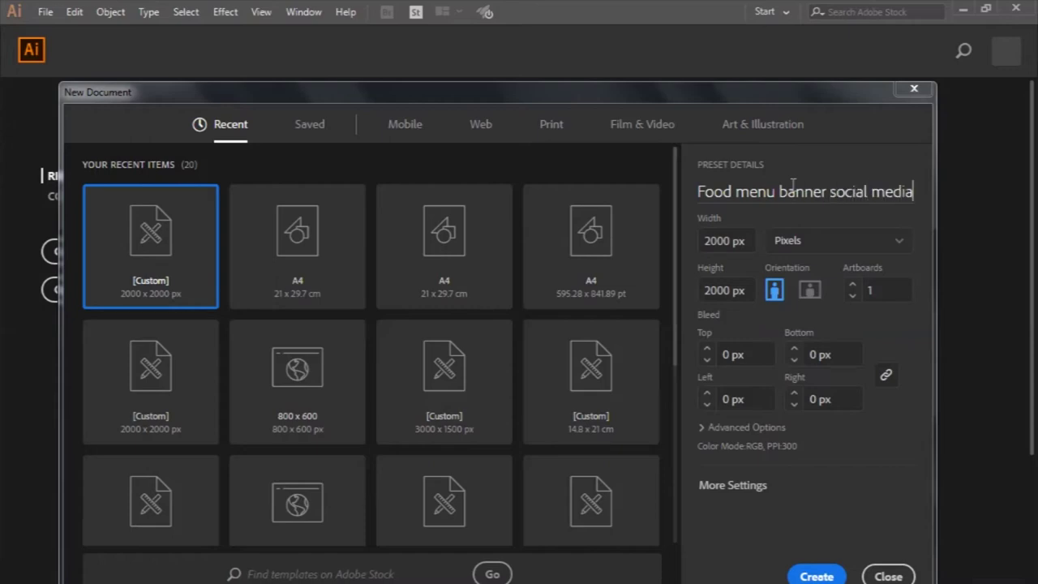
text( post design template)
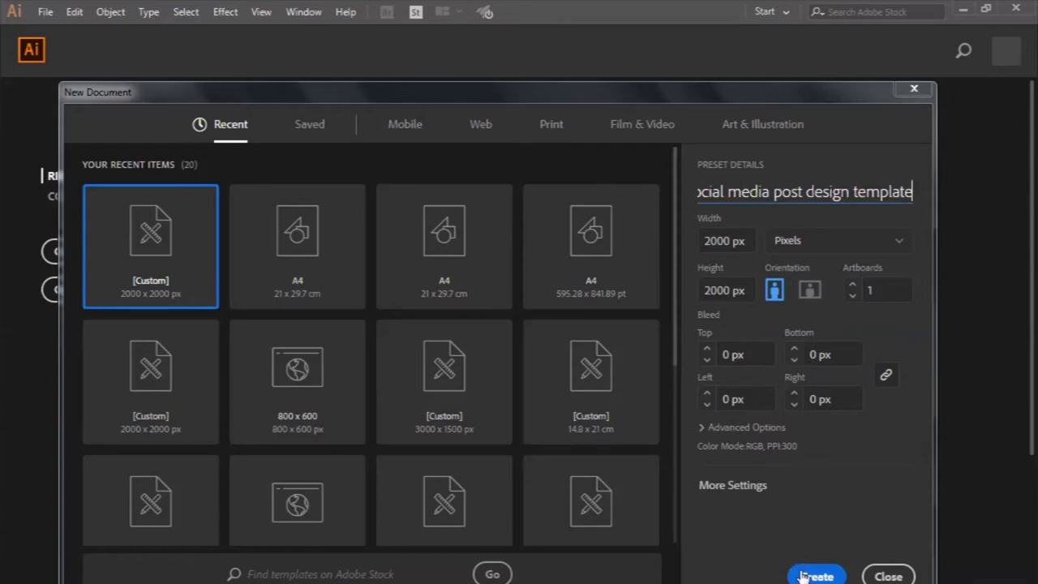
click(803, 574)
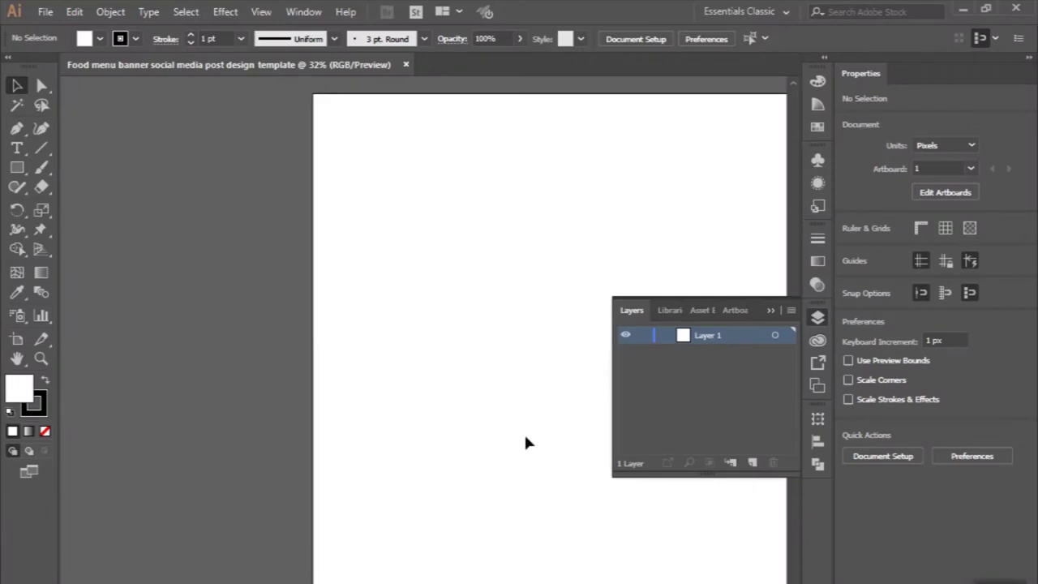
Step: Close the floating Layers panel and draw a large circle with the Ellipse tool
alt+scroll(526, 439, down, 1)
alt+scroll(526, 439, down, 1)
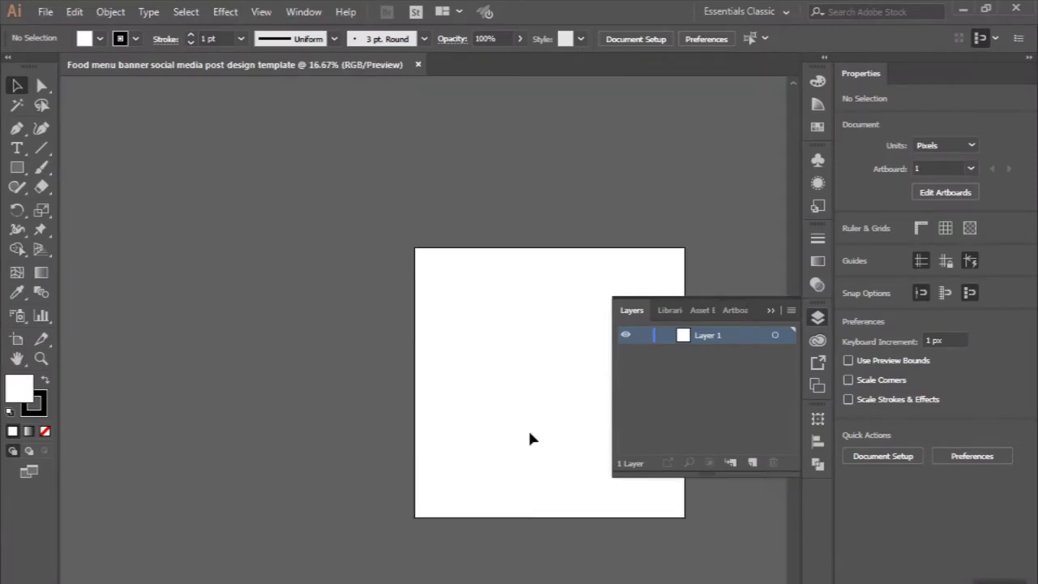
click(771, 311)
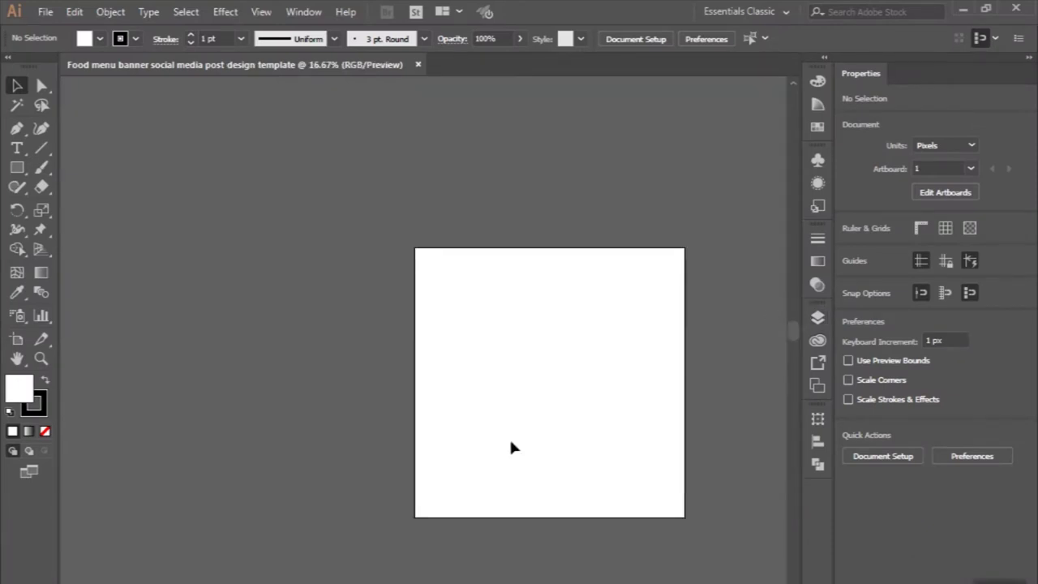
alt+scroll(681, 463, up, 1)
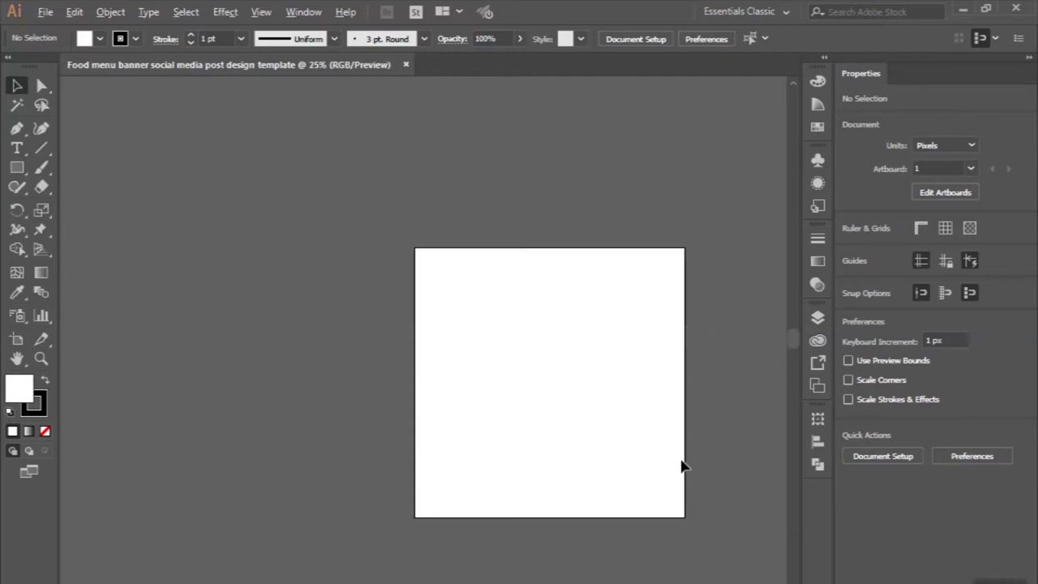
scroll(682, 463, up, 1)
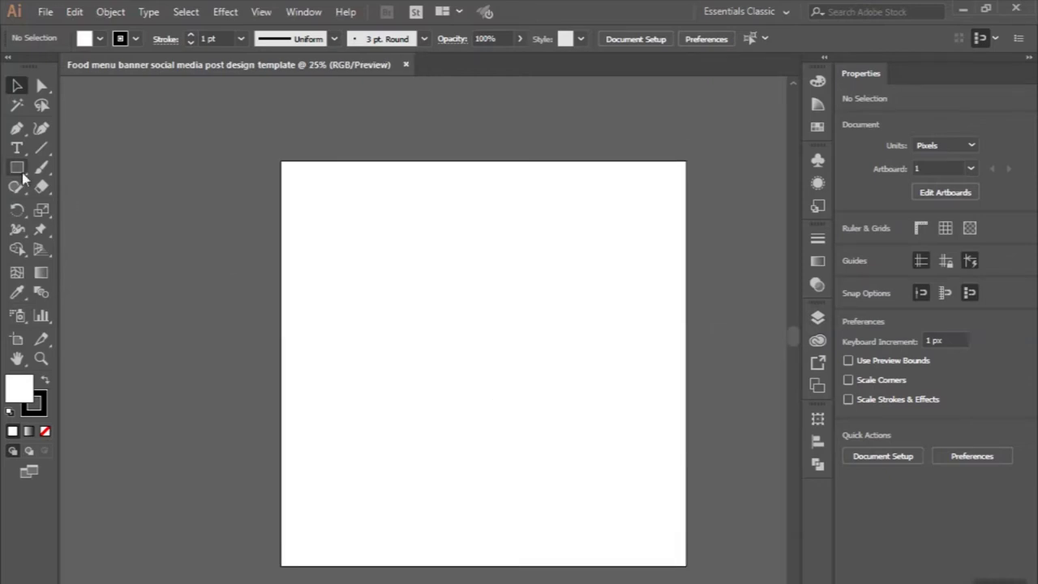
drag(16, 168, 94, 209)
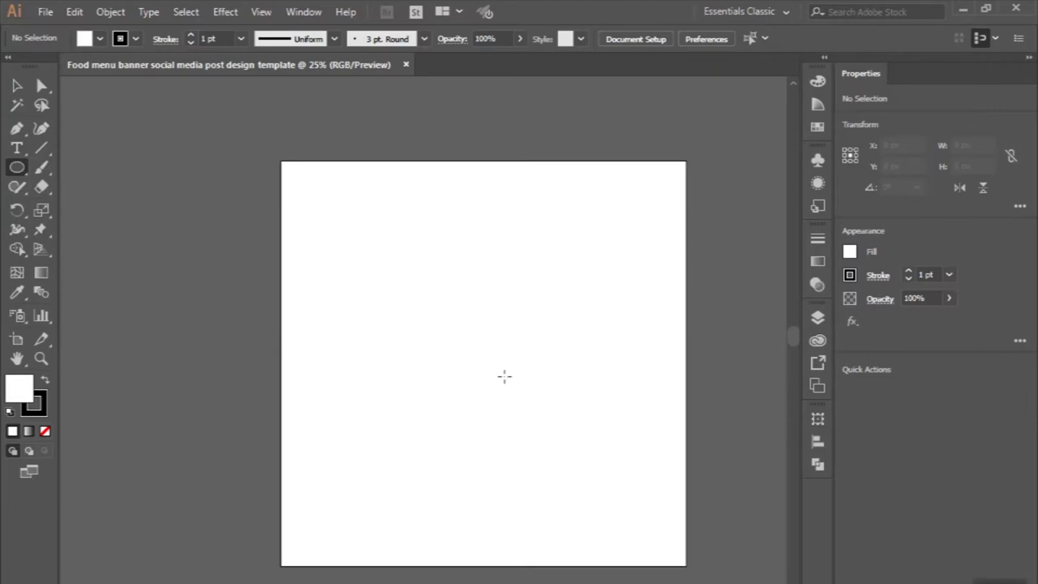
mouse_move(487, 363)
alt+shift+mouse_down()
mouse_move(571, 470)
mouse_move(614, 482)
mouse_move(603, 480)
alt+shift+mouse_up()
click(16, 88)
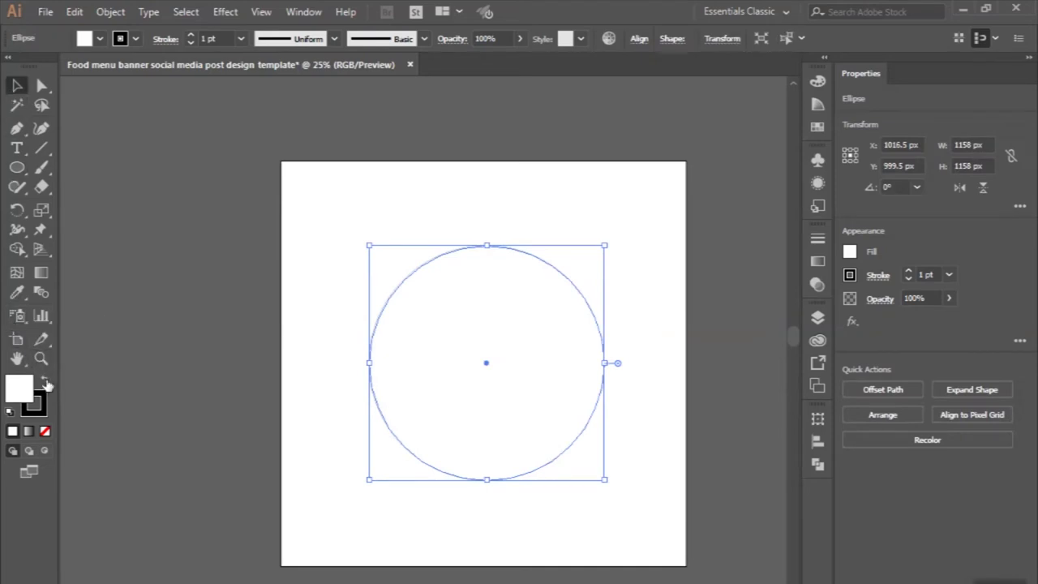
Step: Give the circle a black fill and no stroke
click(46, 383)
click(35, 406)
click(45, 431)
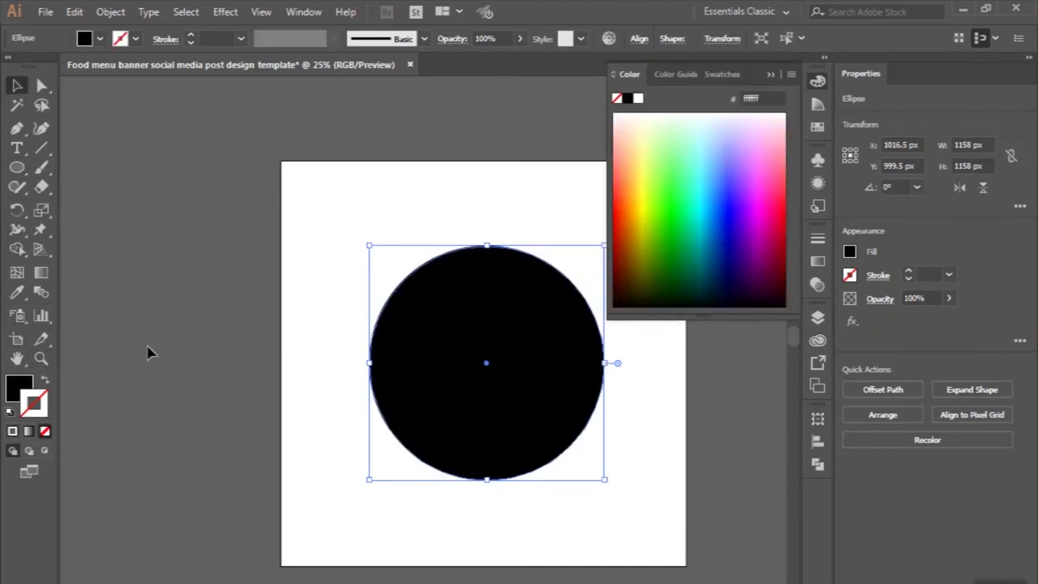
click(148, 352)
click(770, 74)
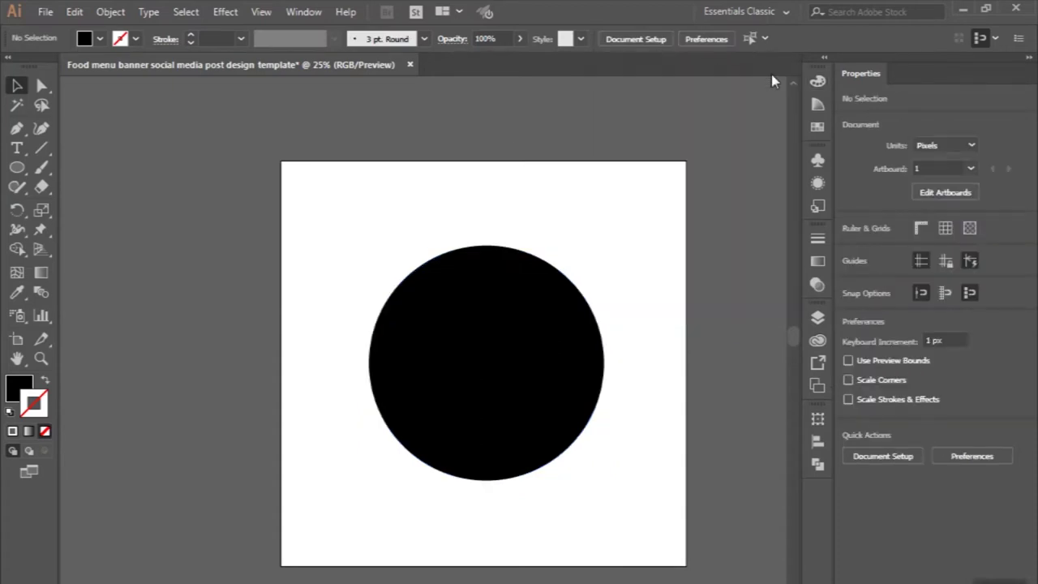
Step: Centre the 1158 px circle horizontally and vertically on the artboard
click(557, 301)
click(637, 39)
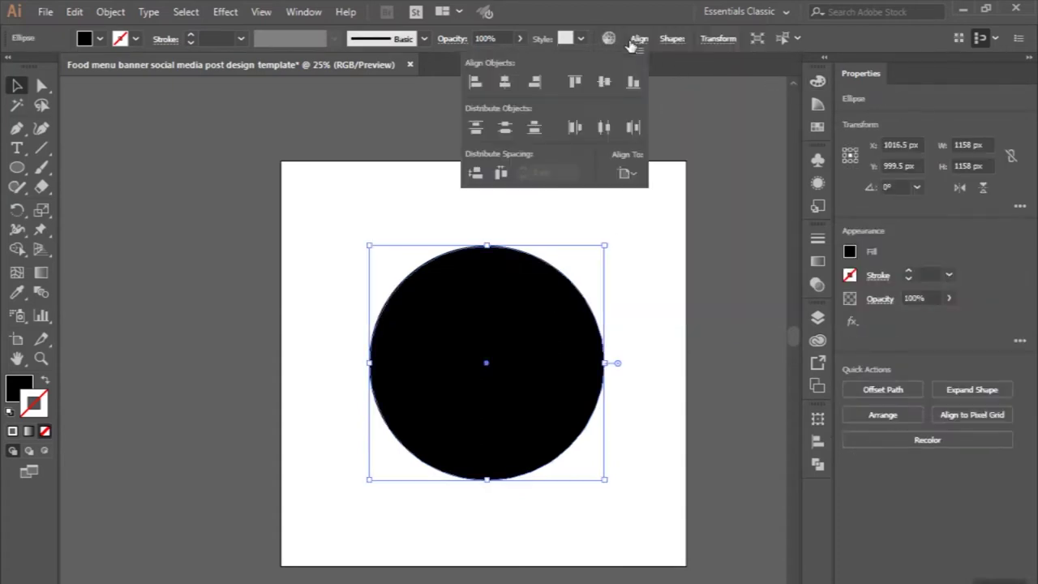
click(506, 84)
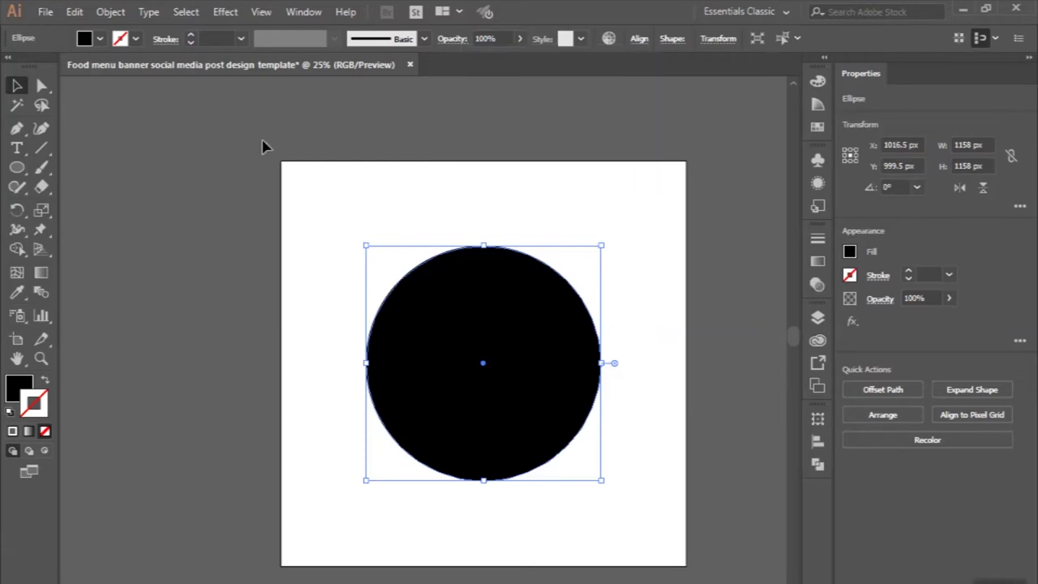
click(265, 144)
scroll(265, 143, down, 1)
click(469, 298)
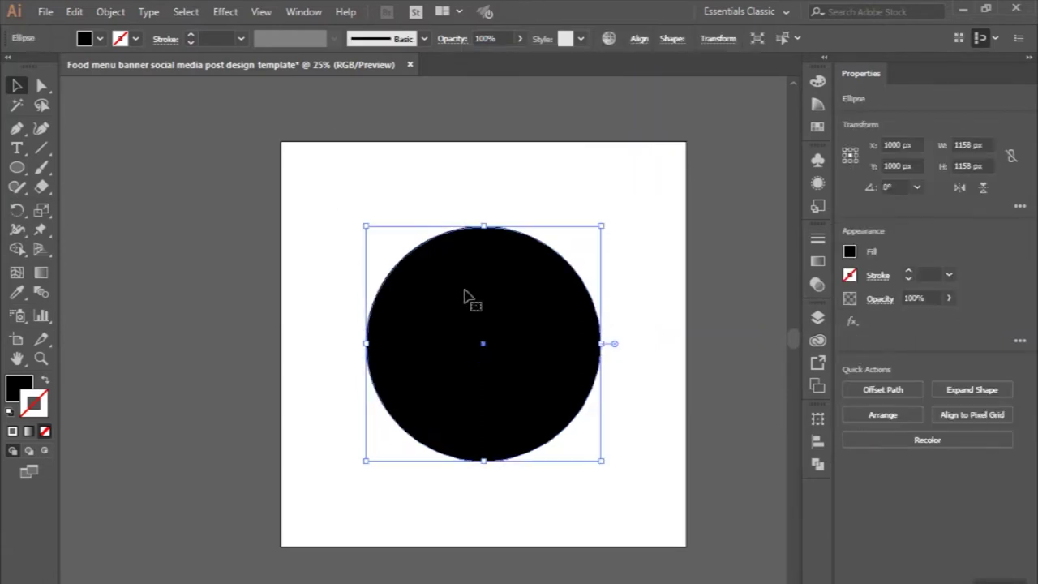
click(301, 250)
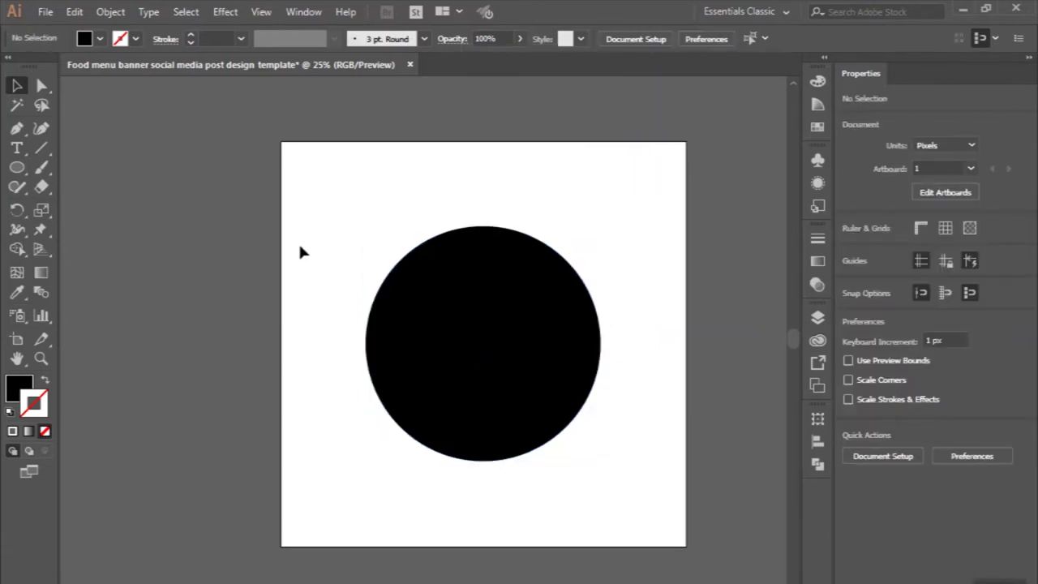
Step: Draw a closed Pen path curving around the circle to the artboard's right corners
click(17, 128)
click(502, 123)
drag(516, 179, 582, 190)
drag(595, 398, 540, 511)
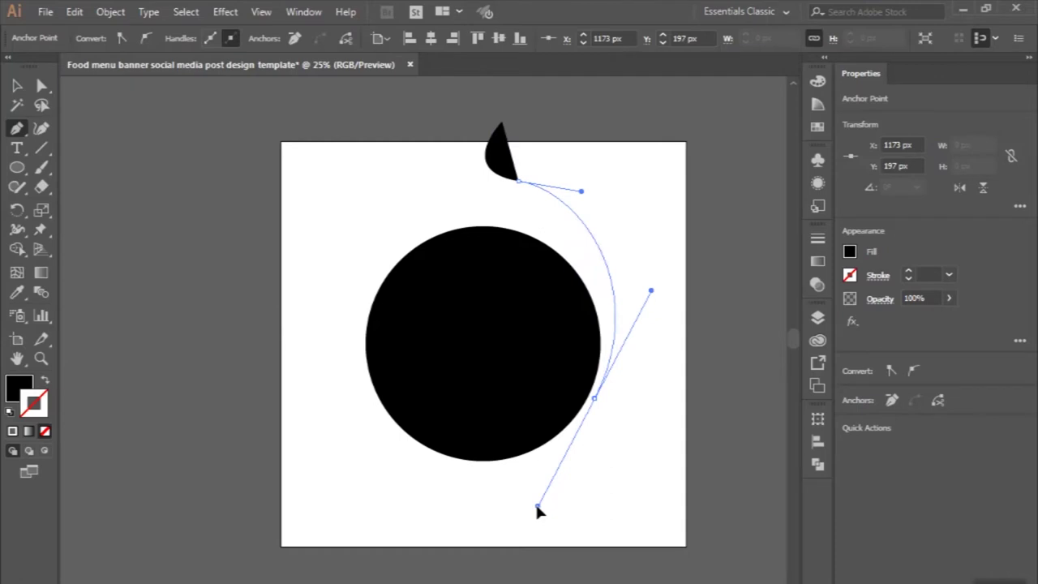
mouse_move(451, 498)
mouse_down()
mouse_move(415, 553)
mouse_move(702, 578)
mouse_up()
click(701, 577)
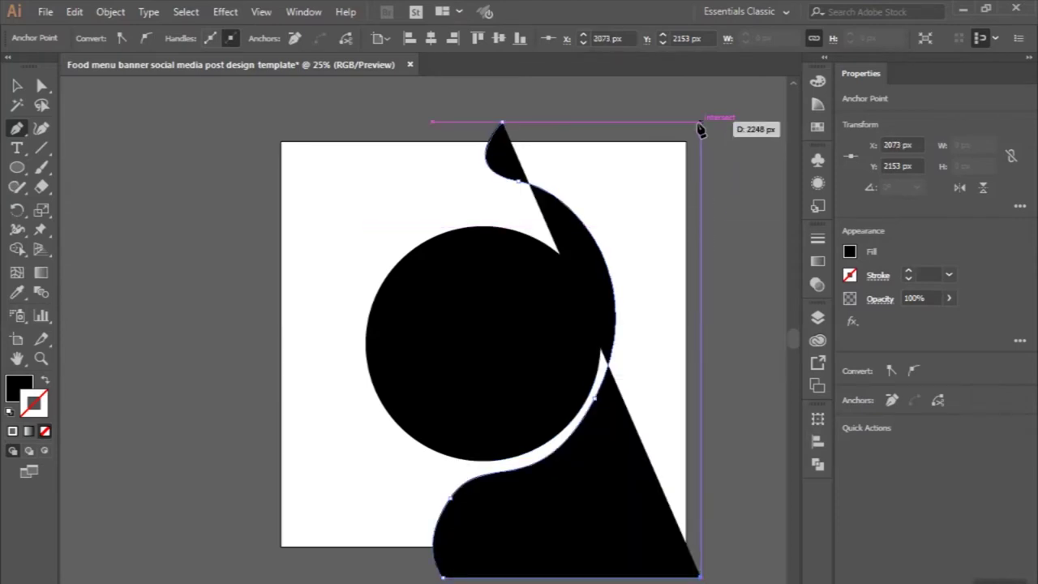
click(700, 121)
click(502, 122)
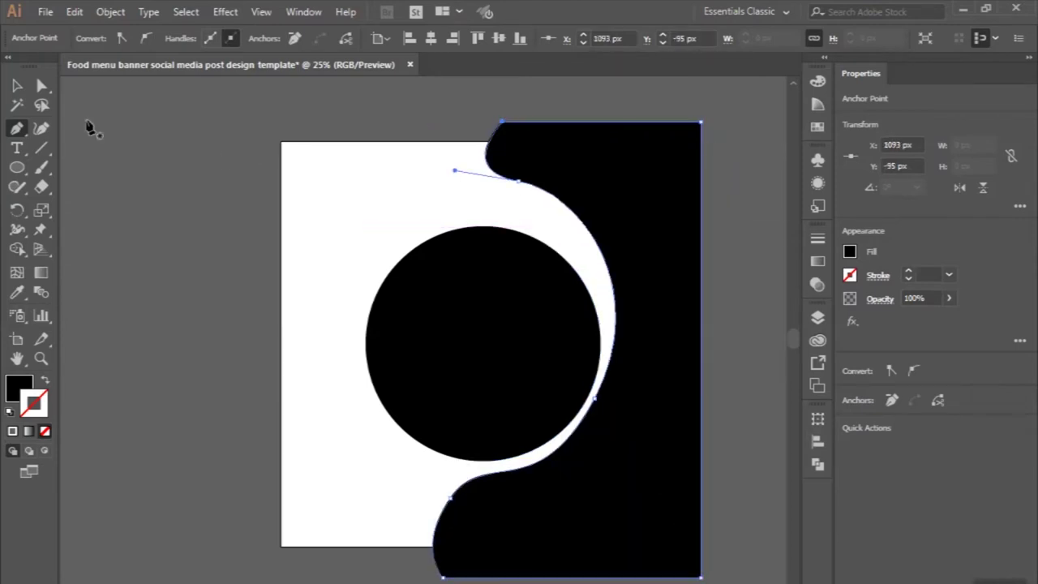
Step: Adjust the anchor handles beside the circle so the curve hugs it with a gap
click(42, 86)
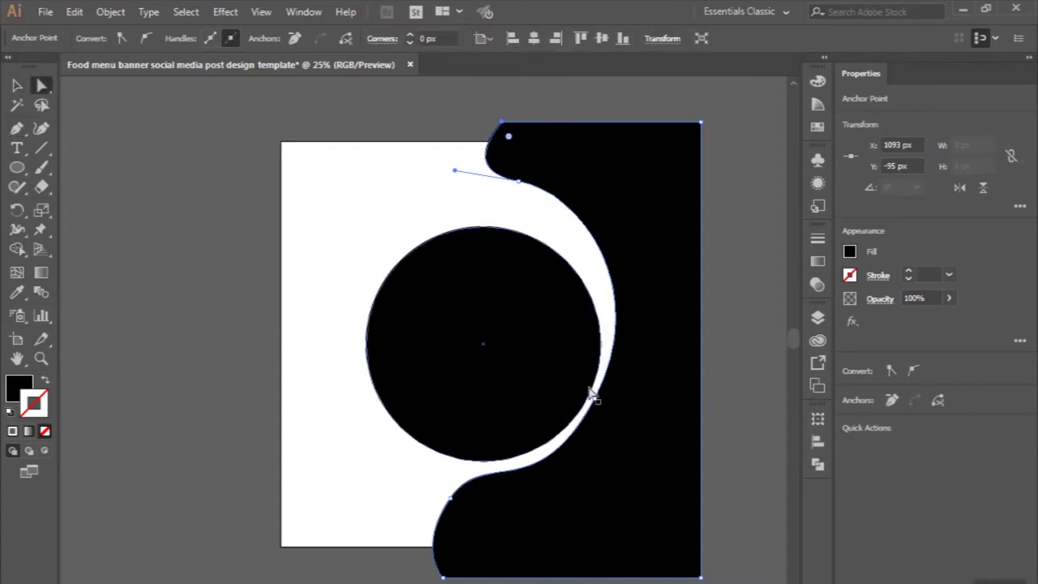
click(594, 397)
drag(654, 287, 626, 342)
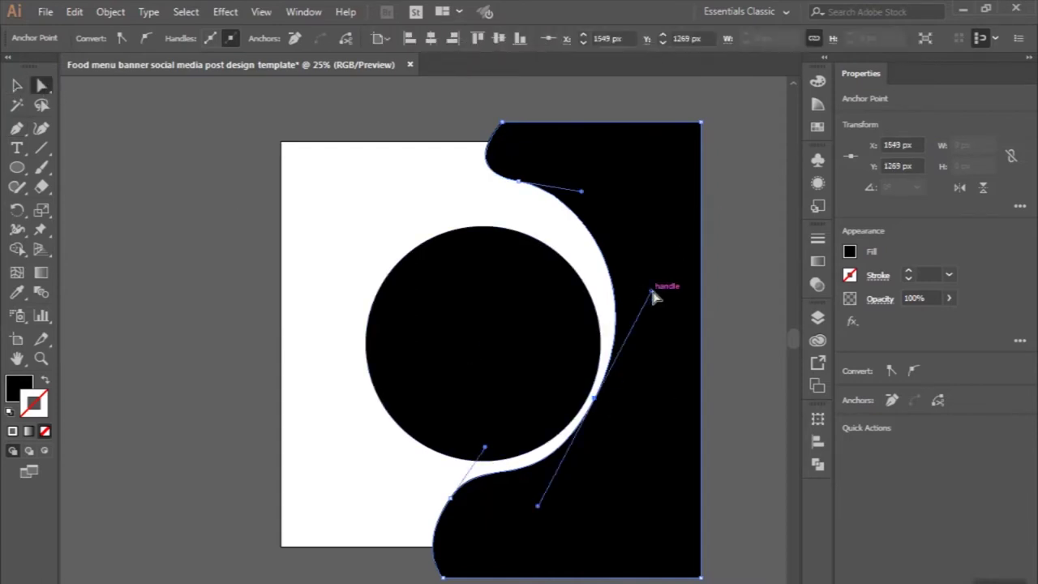
mouse_move(627, 343)
mouse_down()
mouse_move(624, 352)
mouse_move(646, 339)
mouse_up()
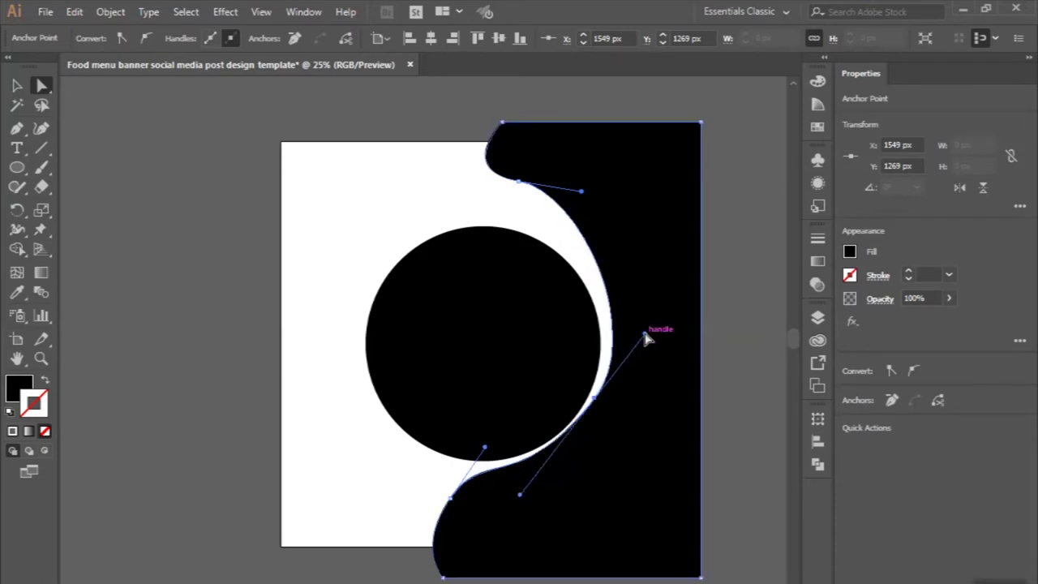
click(747, 306)
scroll(746, 306, up, 1)
scroll(747, 307, right, 1)
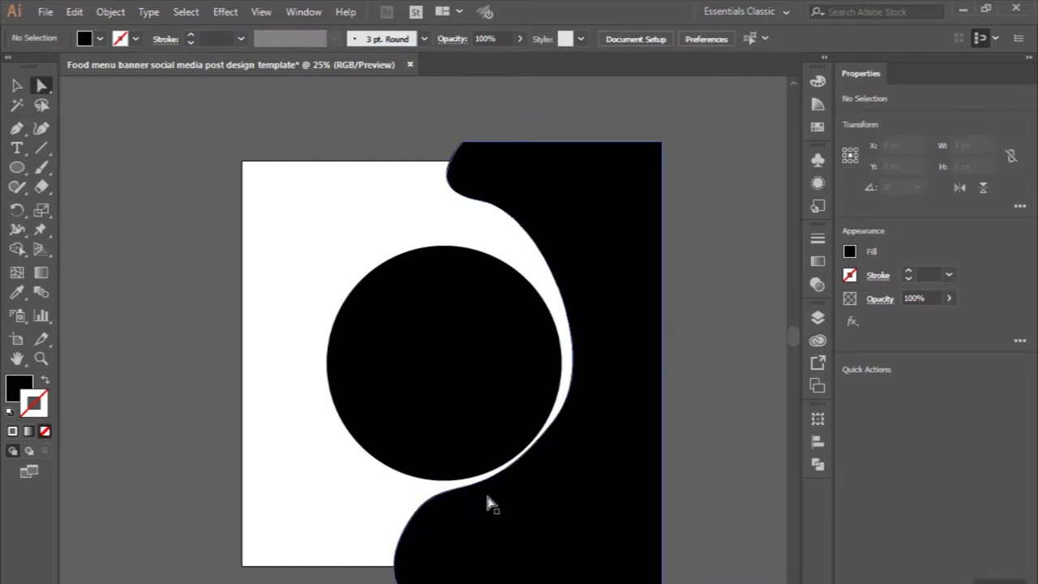
click(16, 130)
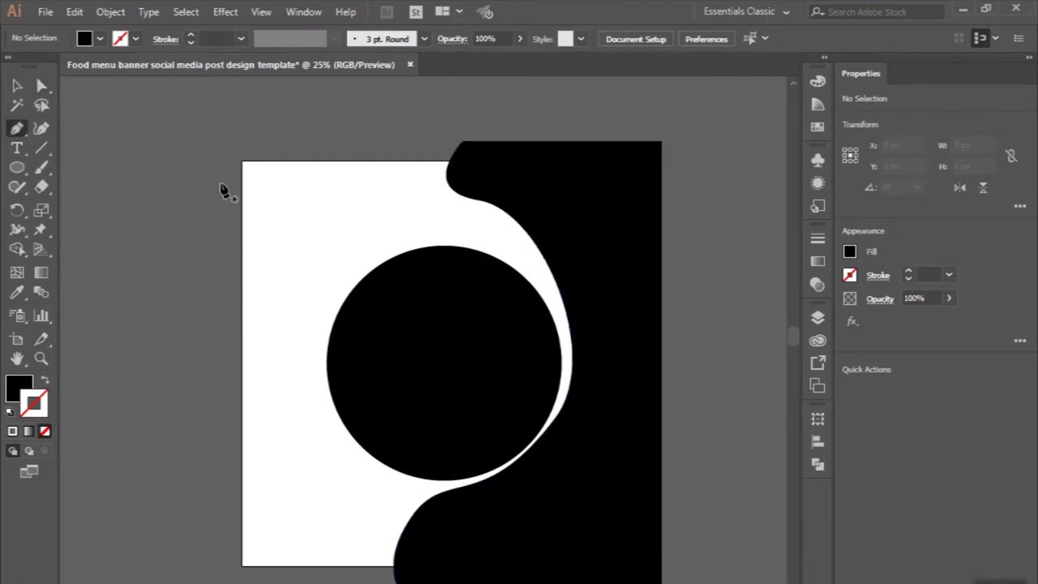
Step: Draw a closed rounded blob along the artboard's left edge with the Pen tool
click(226, 189)
mouse_move(268, 245)
mouse_down()
mouse_move(263, 289)
mouse_move(279, 332)
mouse_up()
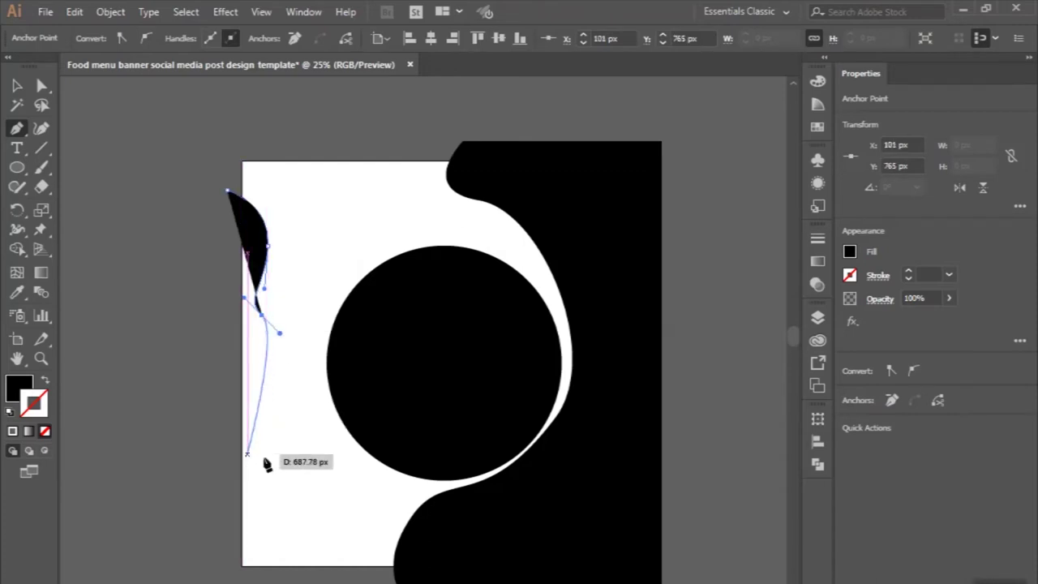
drag(233, 456, 139, 424)
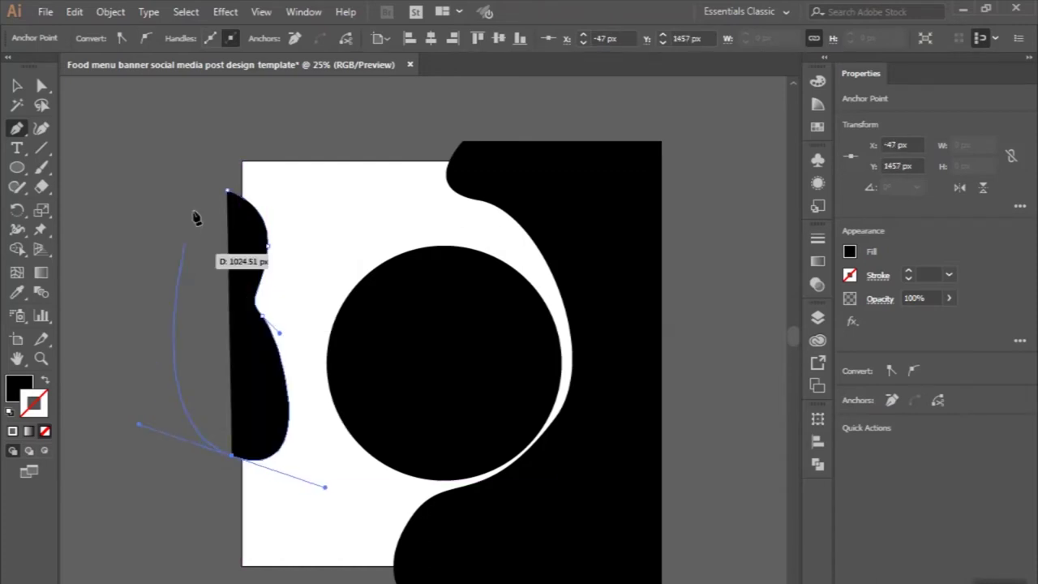
click(228, 192)
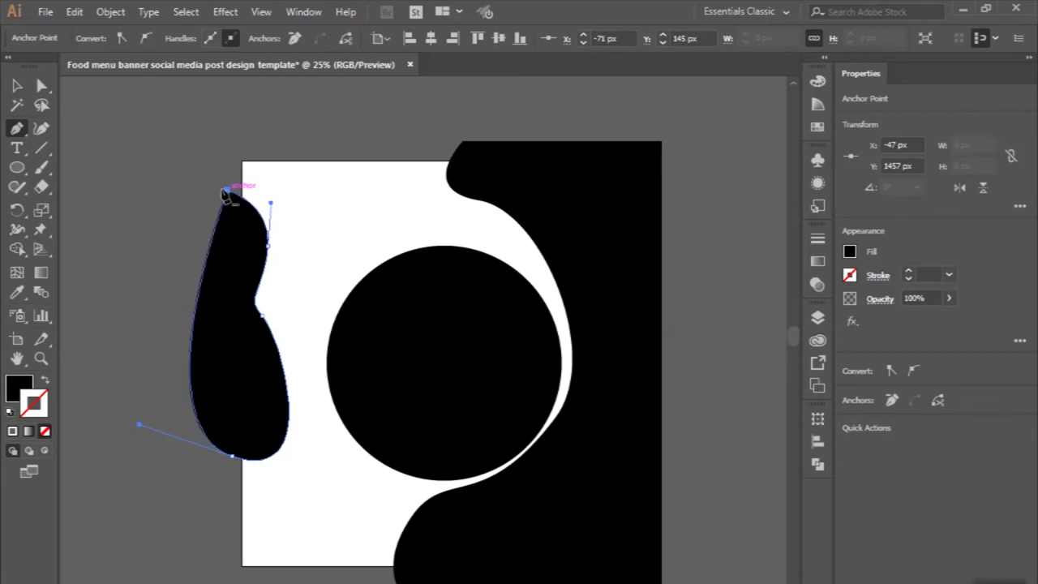
click(18, 81)
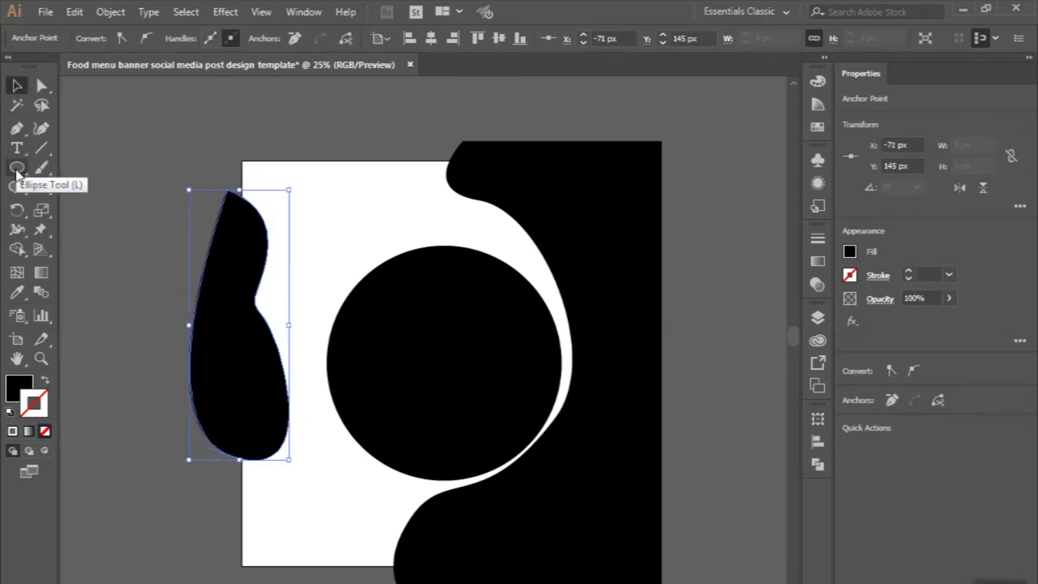
Step: Open the Rectangle size dialog at the artboard's top-left corner
click(17, 167)
click(48, 169)
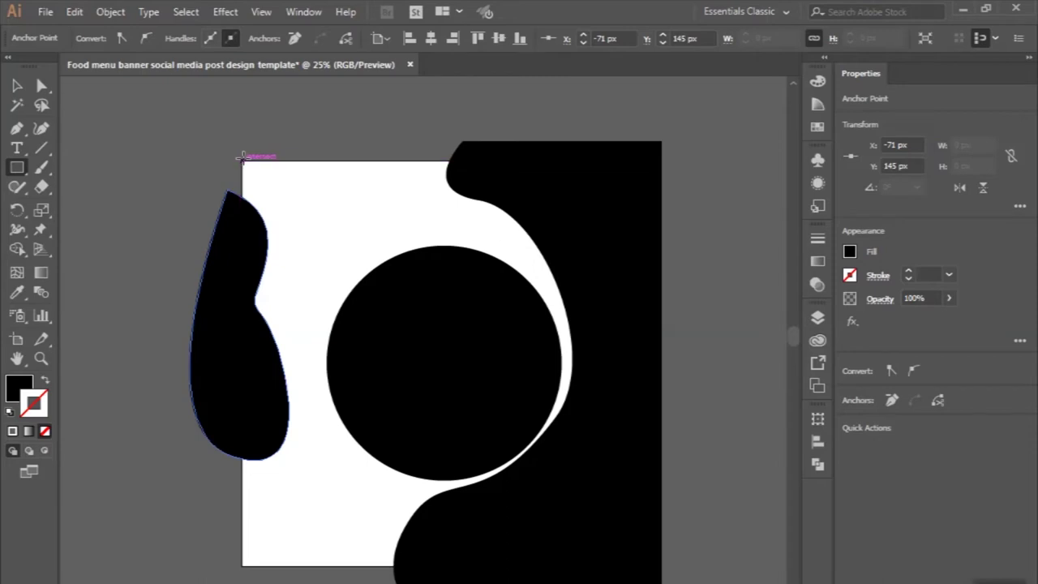
click(241, 157)
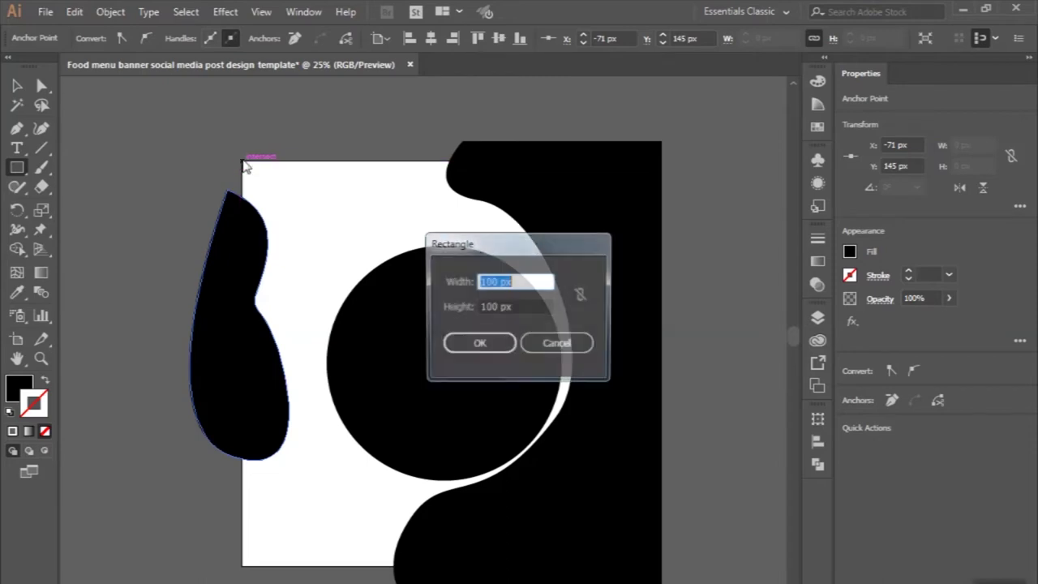
Step: Create a white 2000 × 2000 px rectangle and send it behind the black shapes
click(484, 281)
text(20)
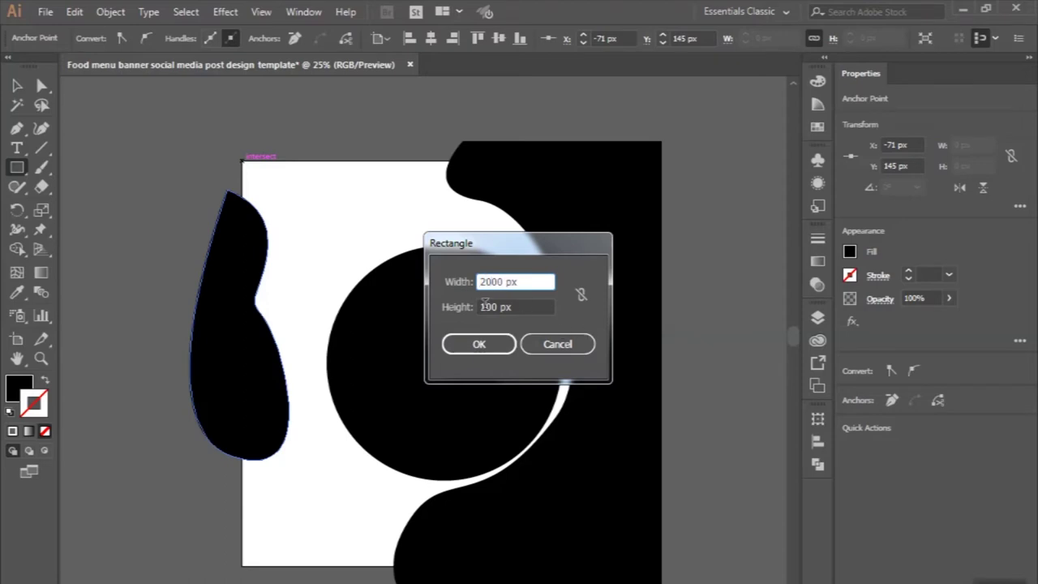
key(Tab)
text(0)
key(Return)
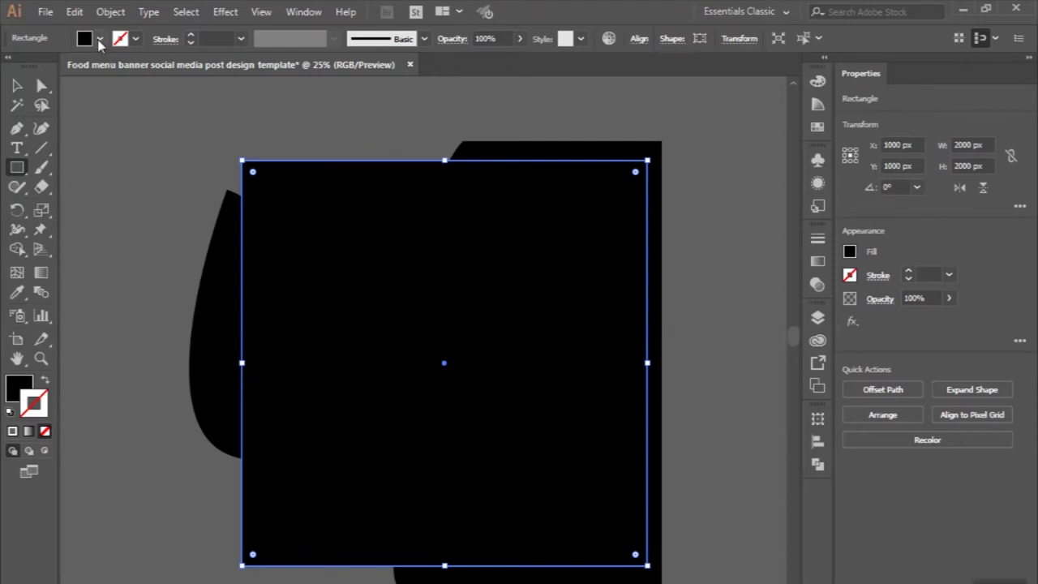
click(100, 39)
click(30, 69)
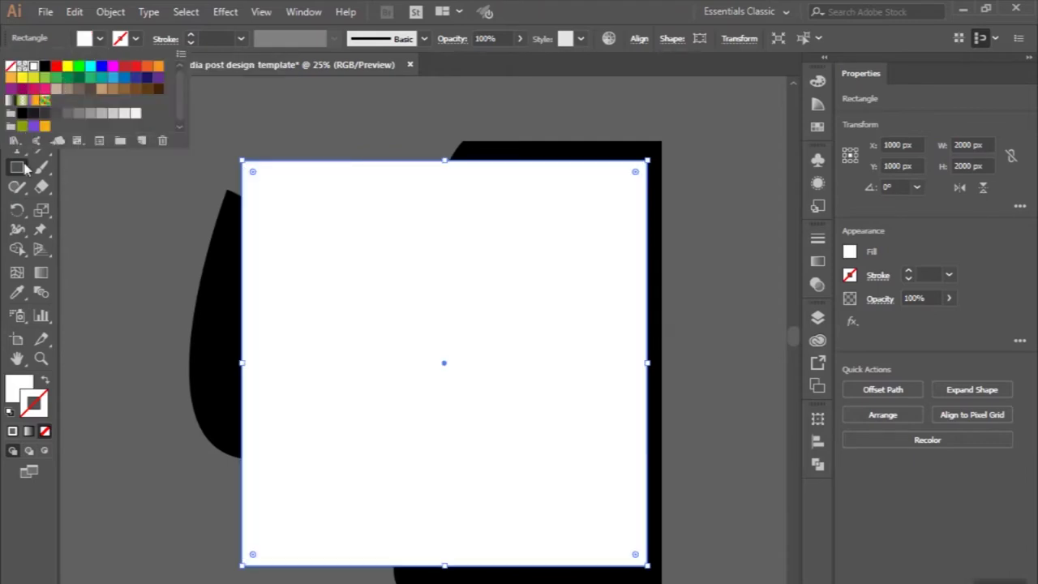
click(18, 86)
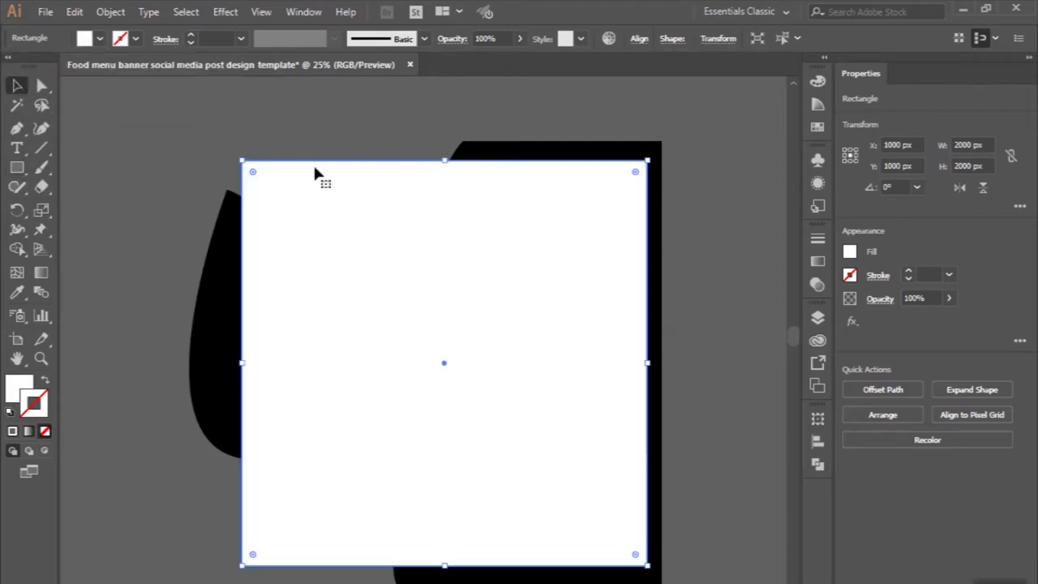
key(ctrl+shift+bracketleft)
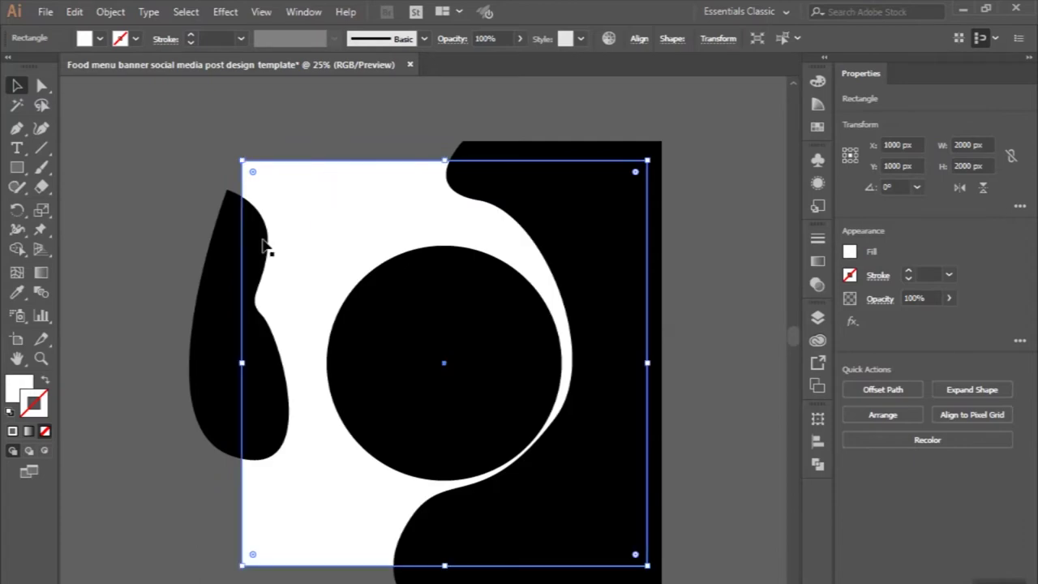
Step: Trim the left blob and right shape to the artboard edges with Shape Builder
shift+click(264, 247)
shift+click(518, 154)
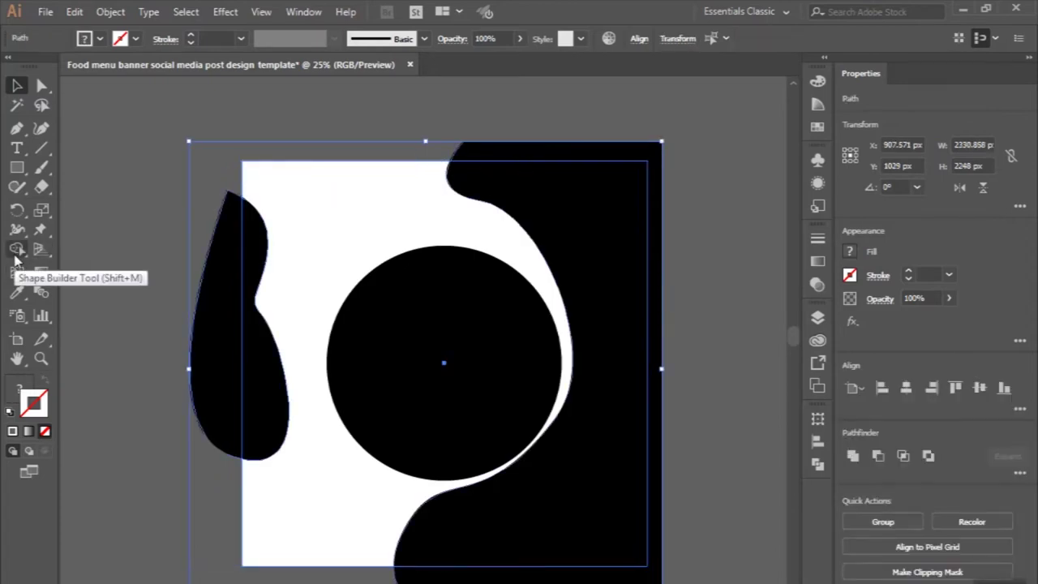
click(17, 250)
drag(189, 268, 211, 318)
drag(531, 153, 560, 121)
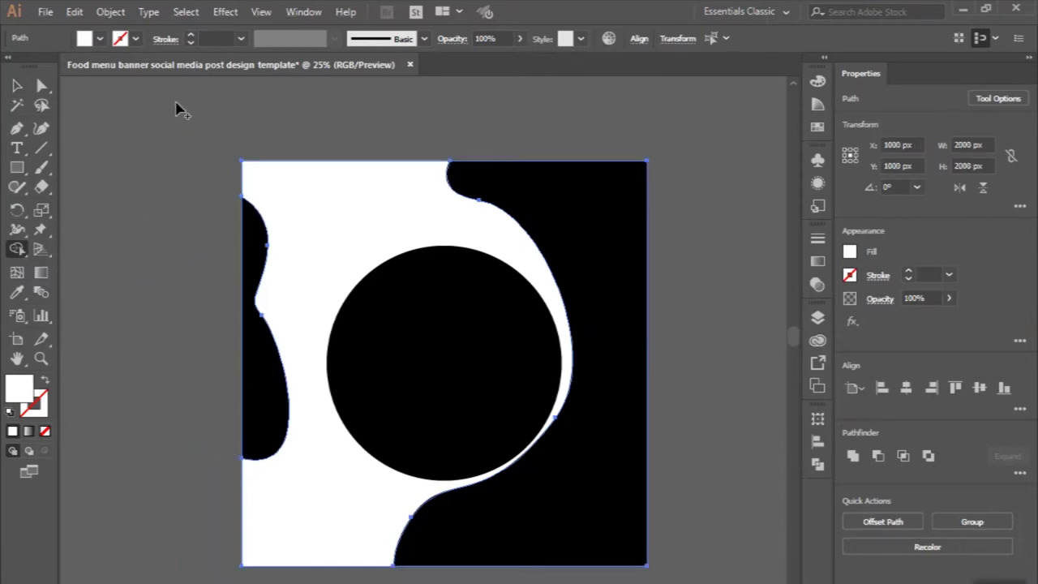
key(v)
click(108, 156)
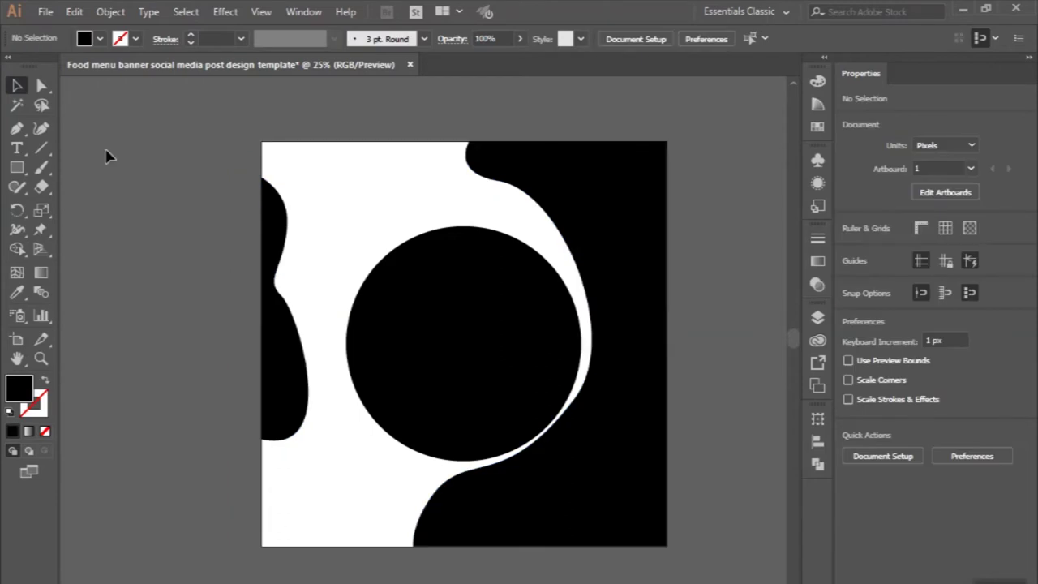
Step: Reshape the upper curve of the right black shape with Direct Selection
key(ctrl+0)
click(41, 85)
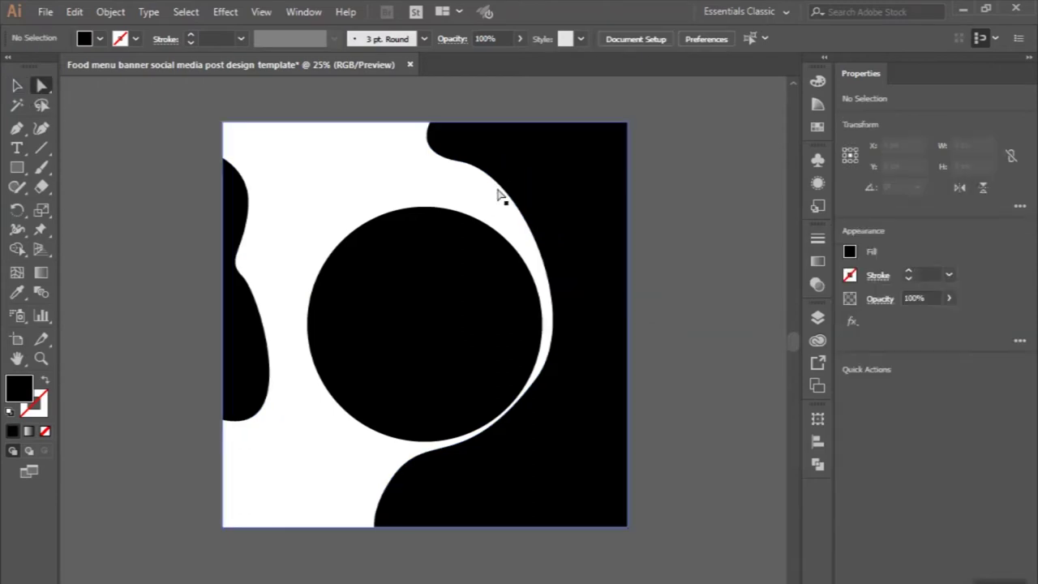
click(496, 184)
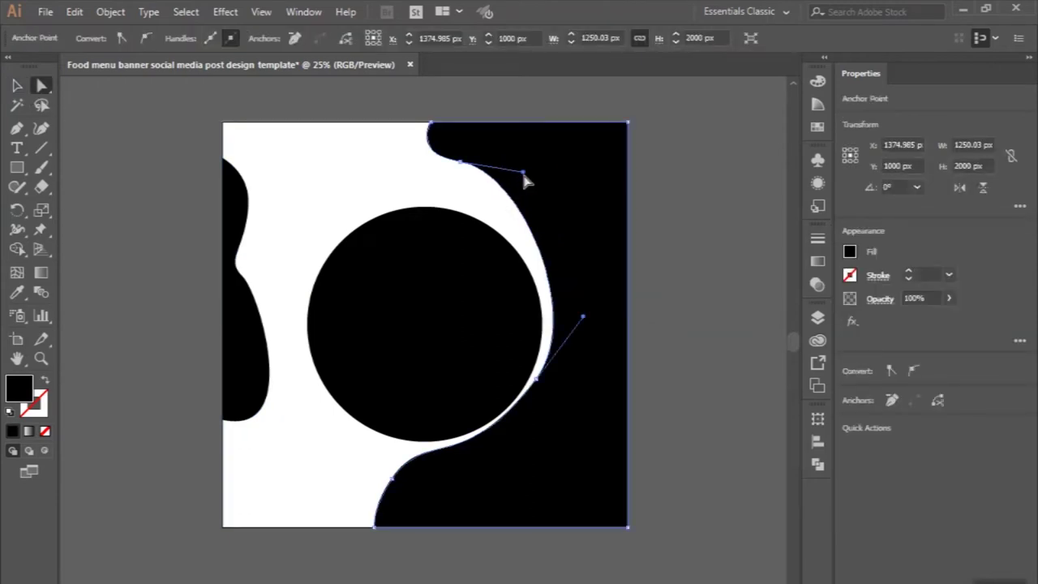
drag(524, 173, 531, 193)
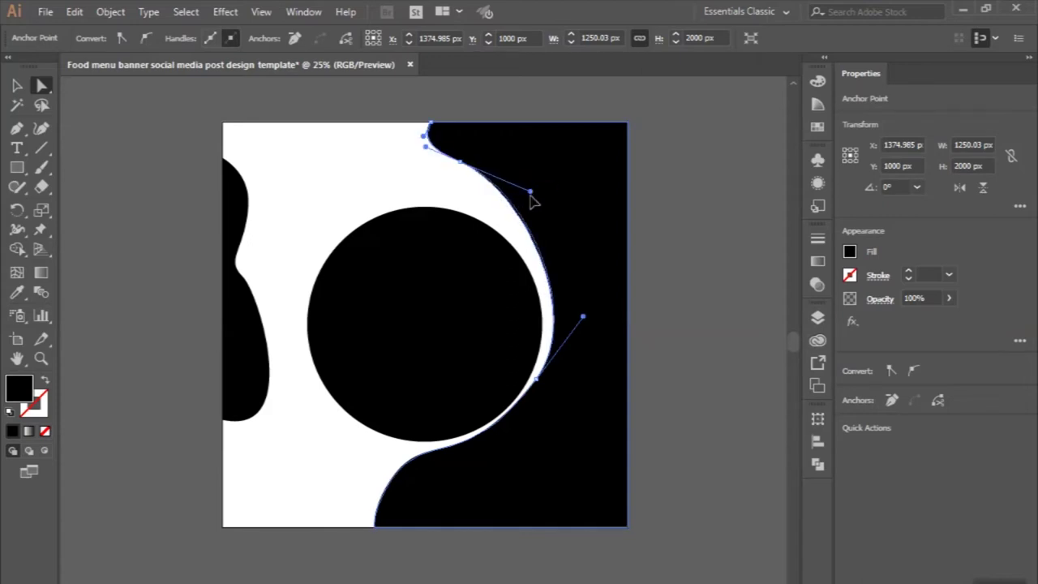
click(660, 259)
Step: Reshape the right shape's lower curve to hug the circle, then begin a new Pen path at the left edge
key(ctrl+minus)
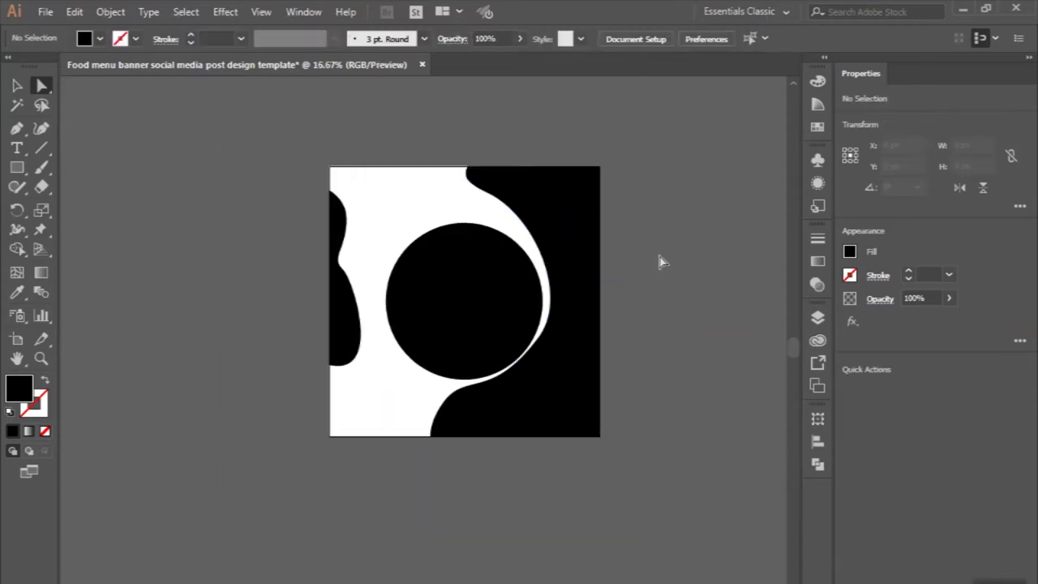
scroll(553, 290, up, 1)
click(532, 362)
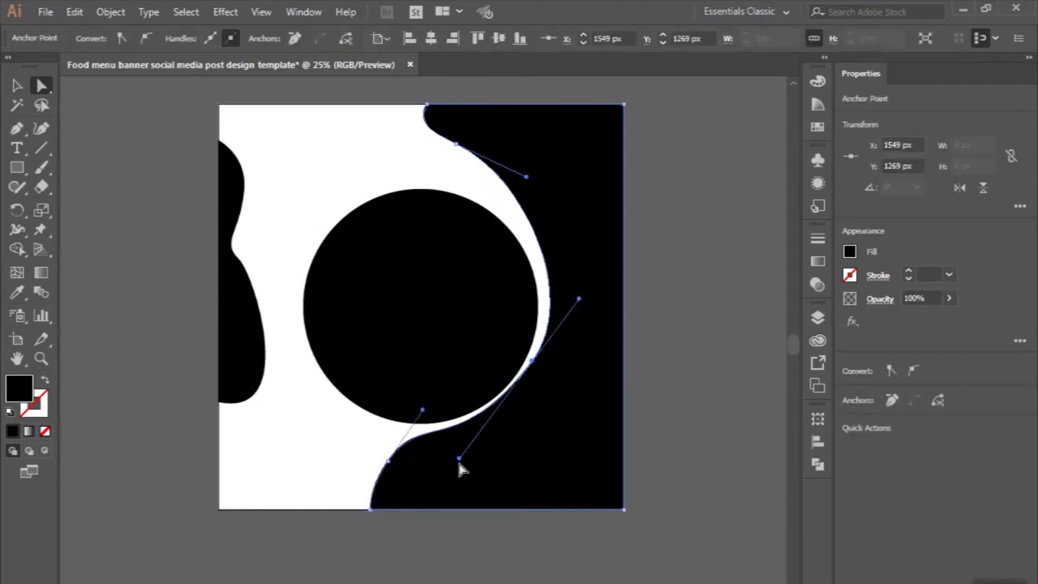
drag(459, 461, 490, 434)
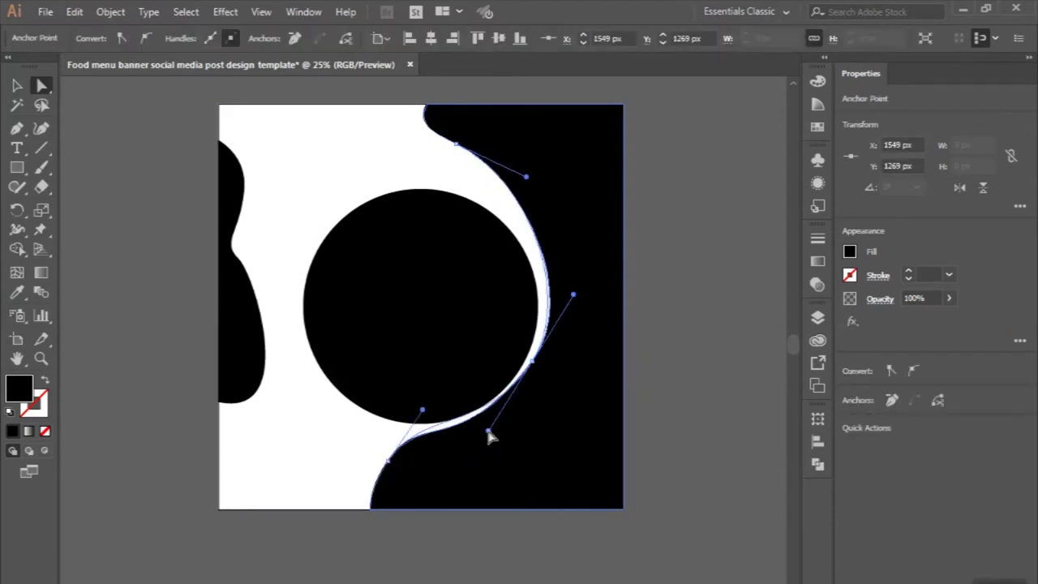
click(673, 371)
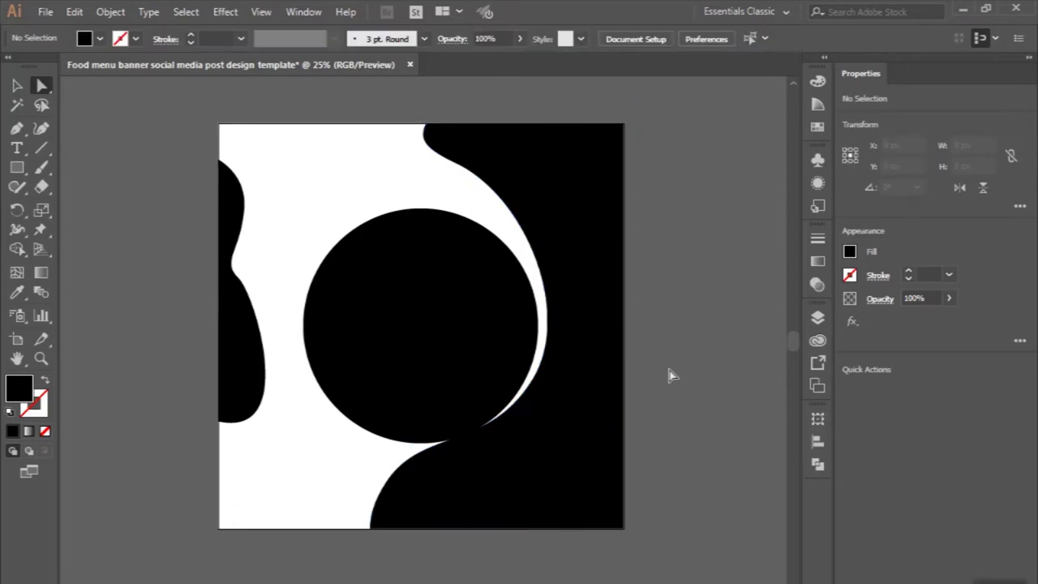
click(16, 128)
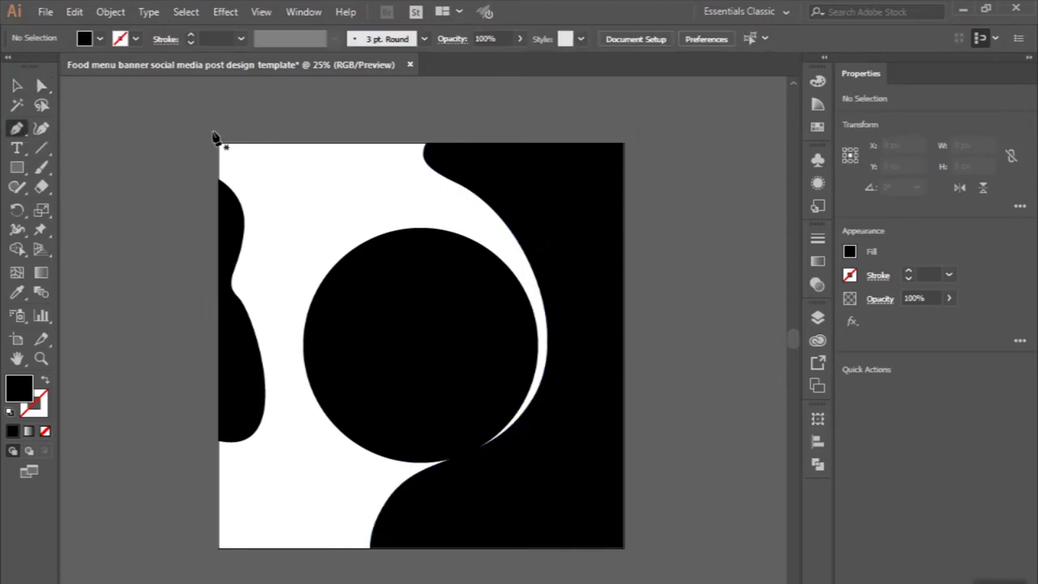
key(ctrl+plus)
click(237, 234)
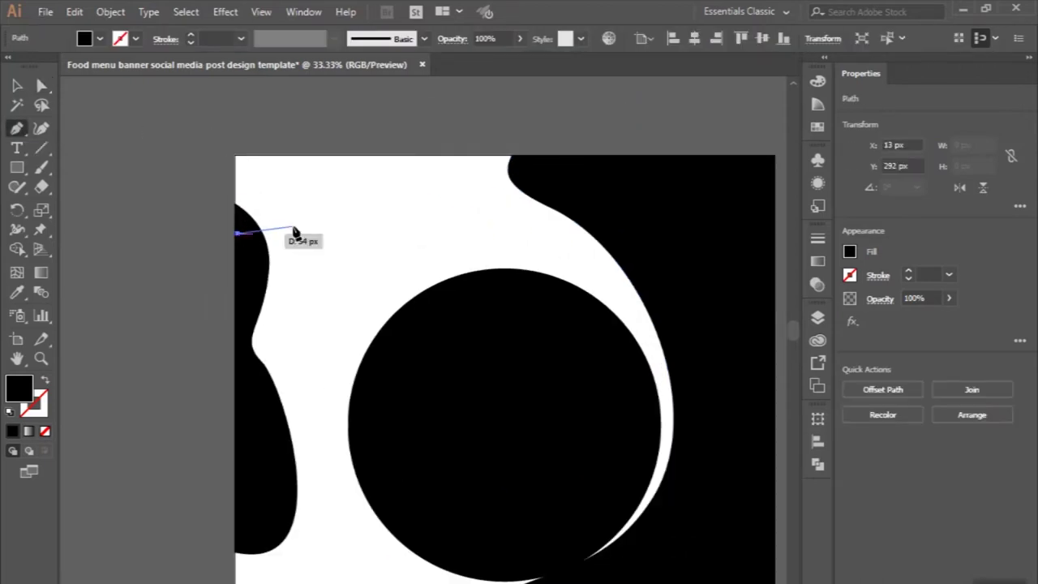
Step: Draw a closed wavy shape across the artboard's top edge
mouse_move(308, 221)
mouse_down()
mouse_move(338, 198)
mouse_move(427, 210)
mouse_up()
drag(488, 182, 517, 195)
drag(584, 214, 646, 195)
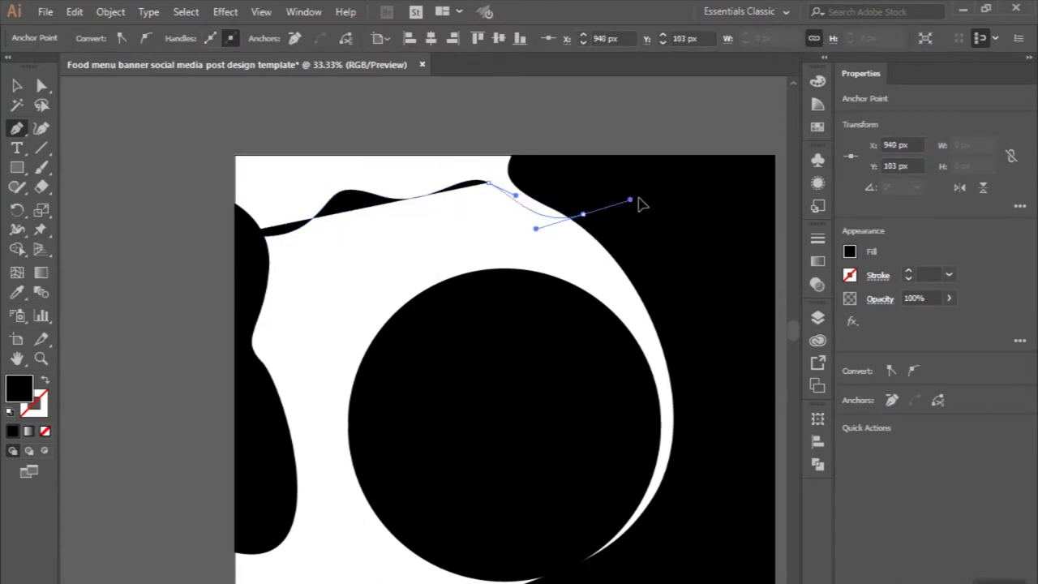
click(595, 130)
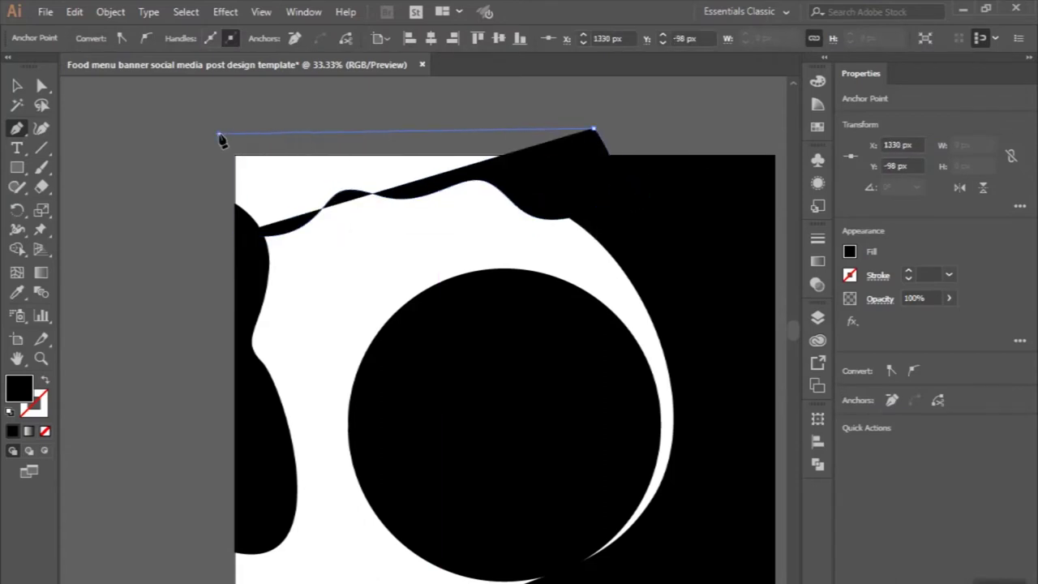
click(219, 134)
click(220, 235)
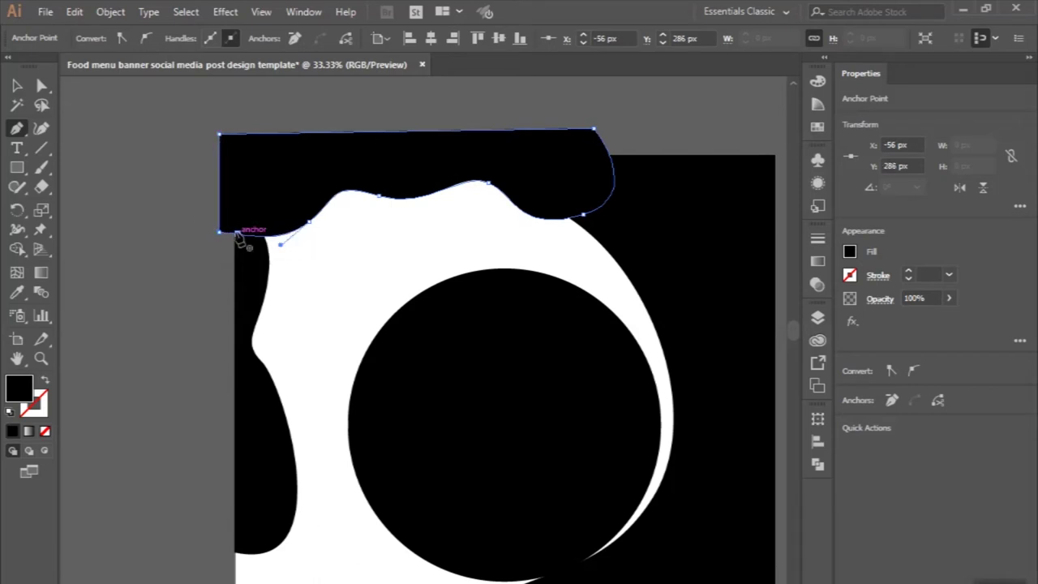
Step: Remove the wavy shape's overflow above the artboard with Shape Builder
key(v)
shift+click(325, 268)
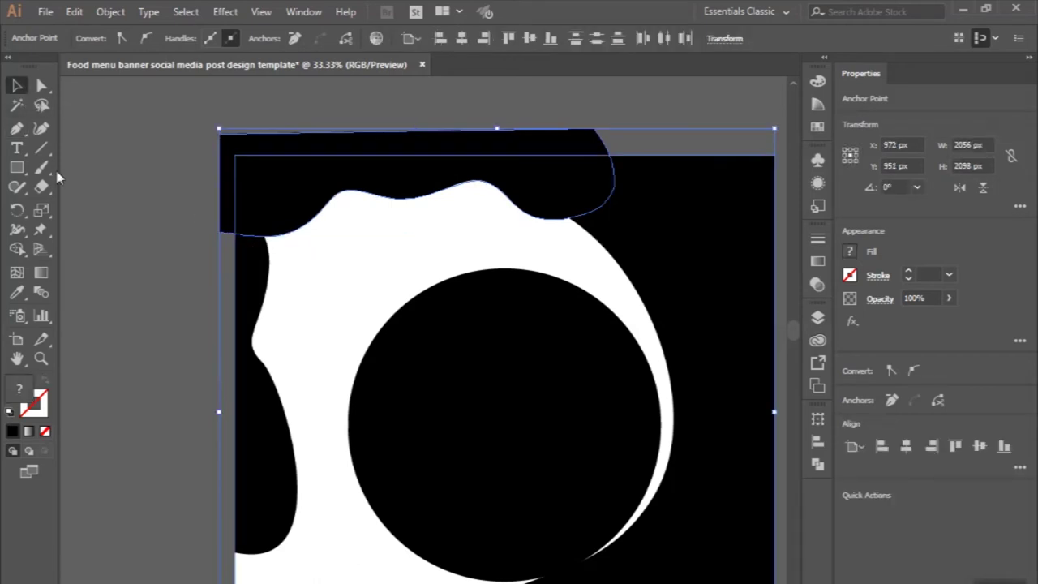
click(18, 250)
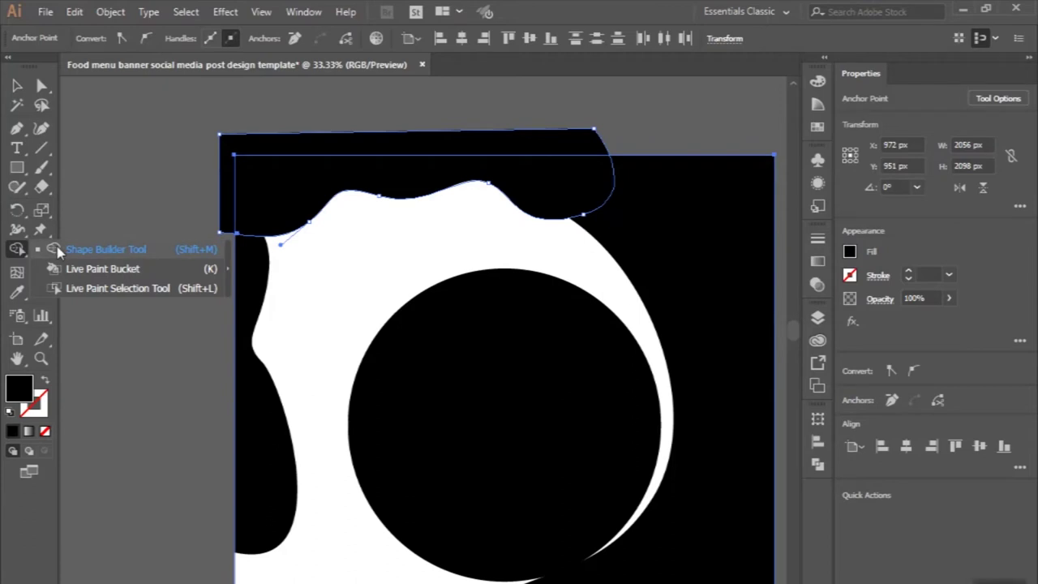
alt+click(227, 141)
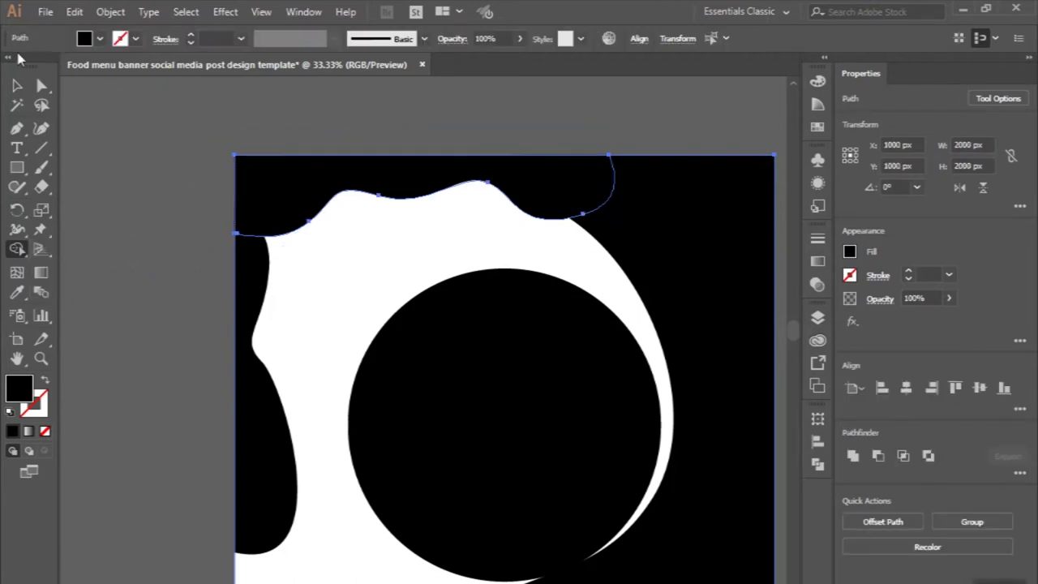
key(v)
Step: Fill the wavy top shape with light grey
click(292, 203)
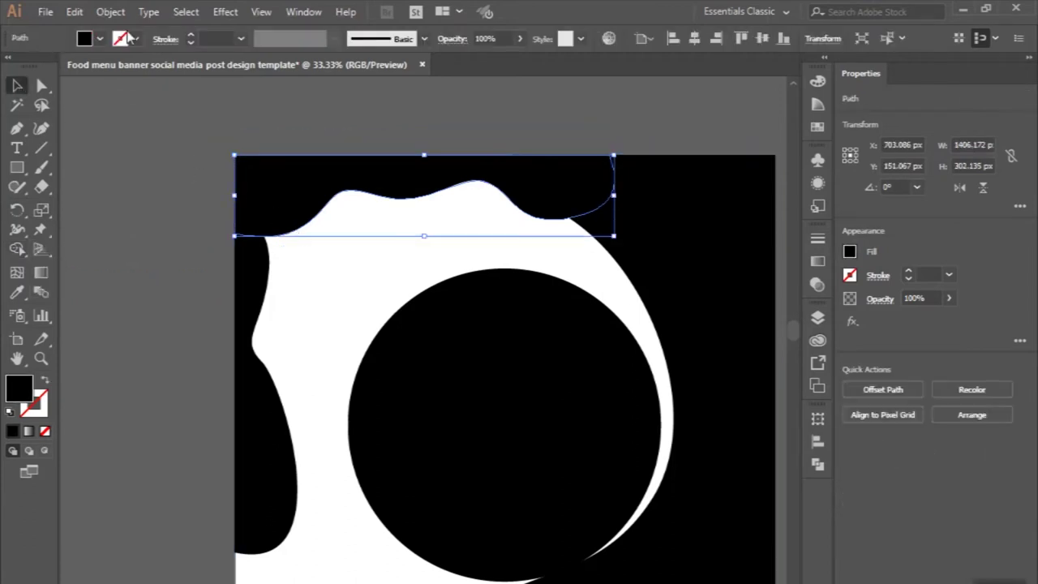
click(84, 39)
click(124, 113)
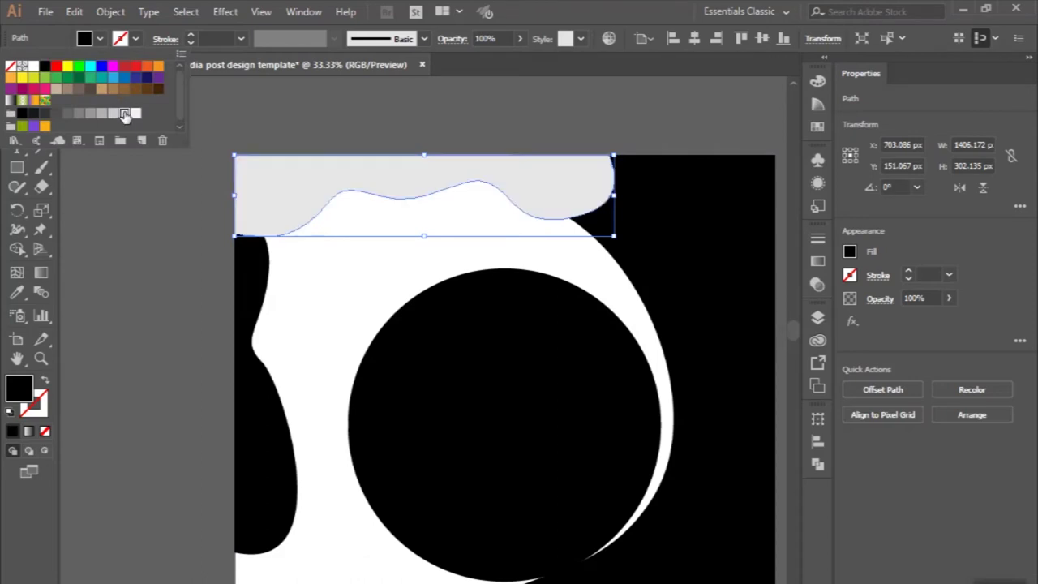
click(136, 113)
key(ctrl+a)
click(91, 176)
key(ctrl+minus)
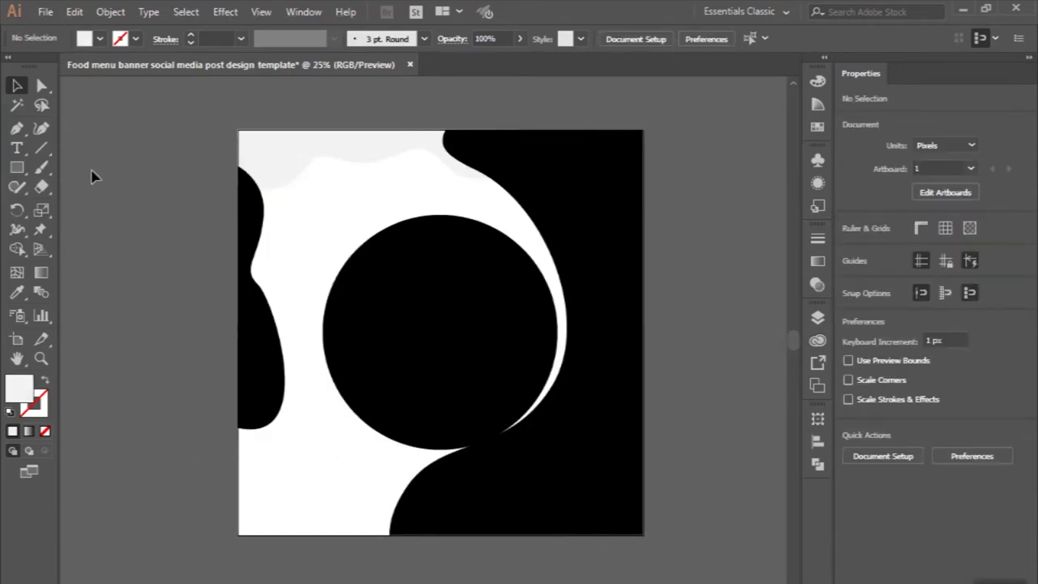
Step: Fill the left blob and large right shape with yellow from the Swatches panel
key(ctrl+minus)
click(199, 243)
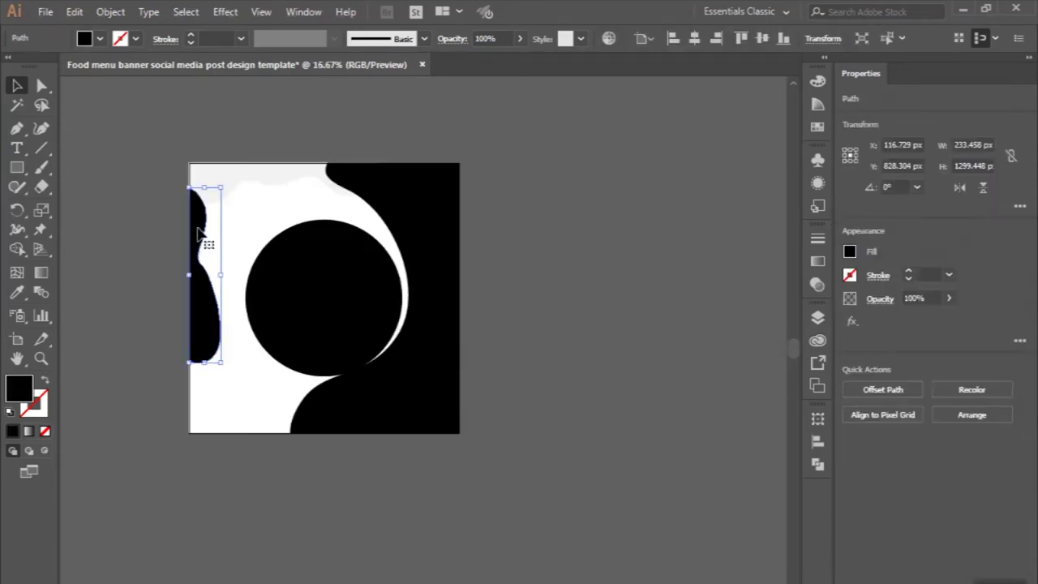
click(387, 199)
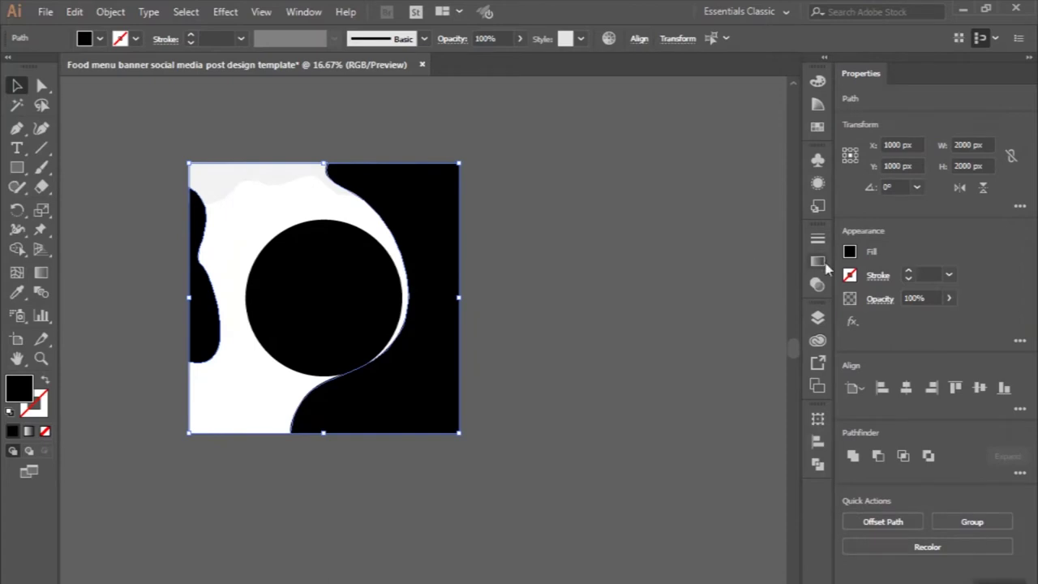
click(825, 263)
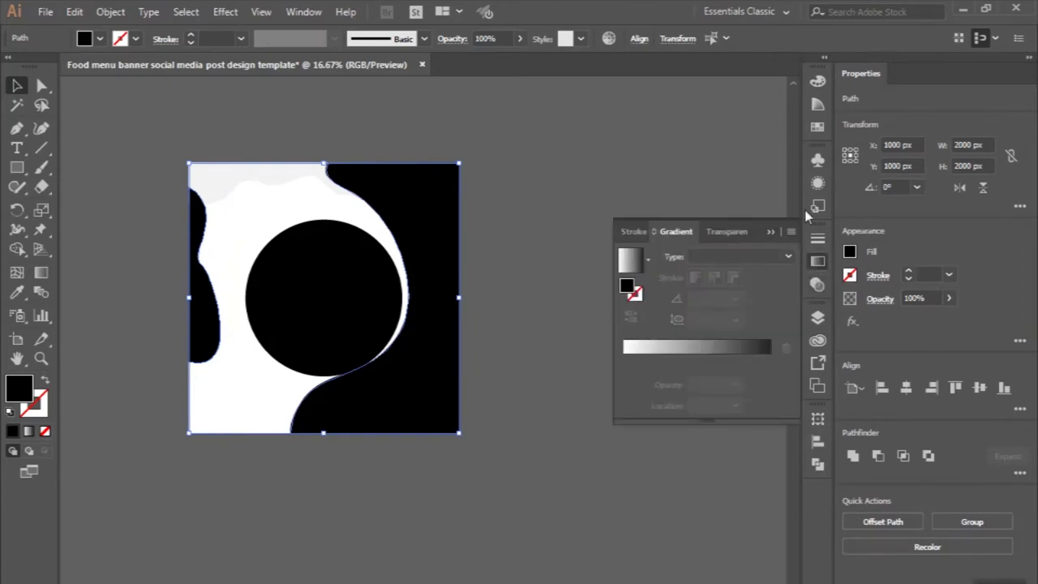
click(818, 127)
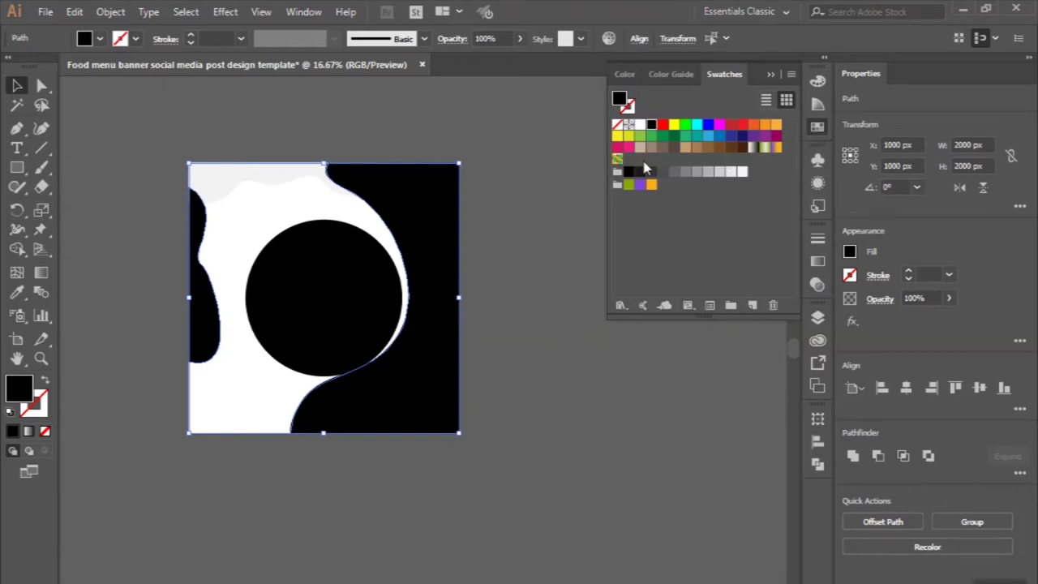
click(617, 136)
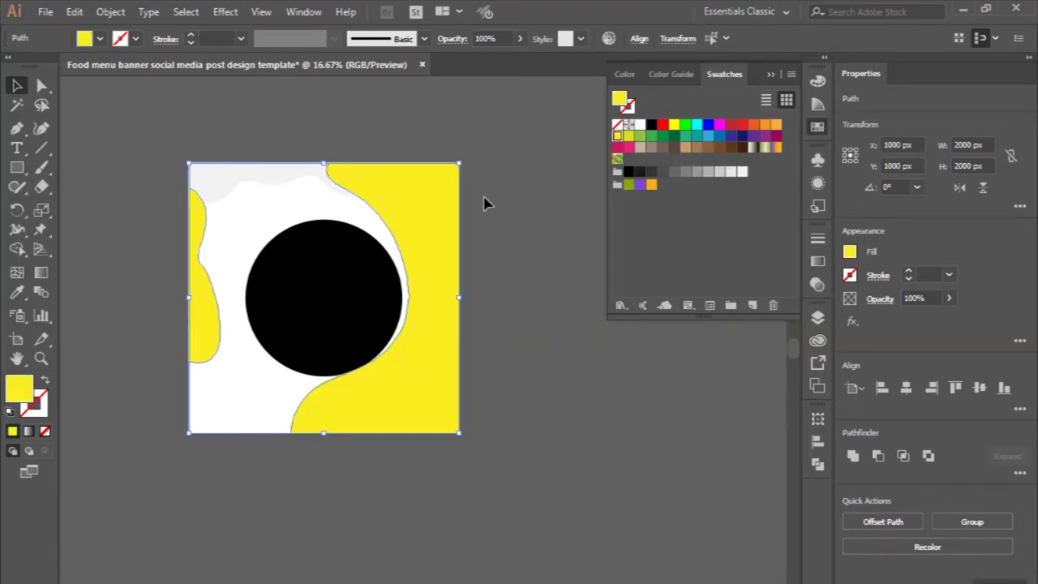
click(484, 202)
scroll(360, 324, up, 1)
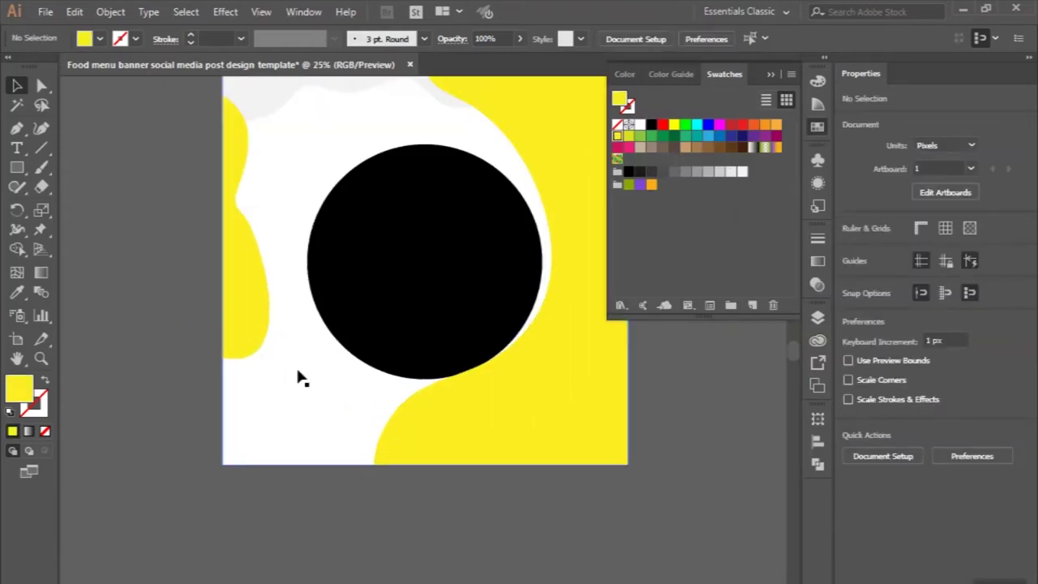
scroll(276, 361, up, 3)
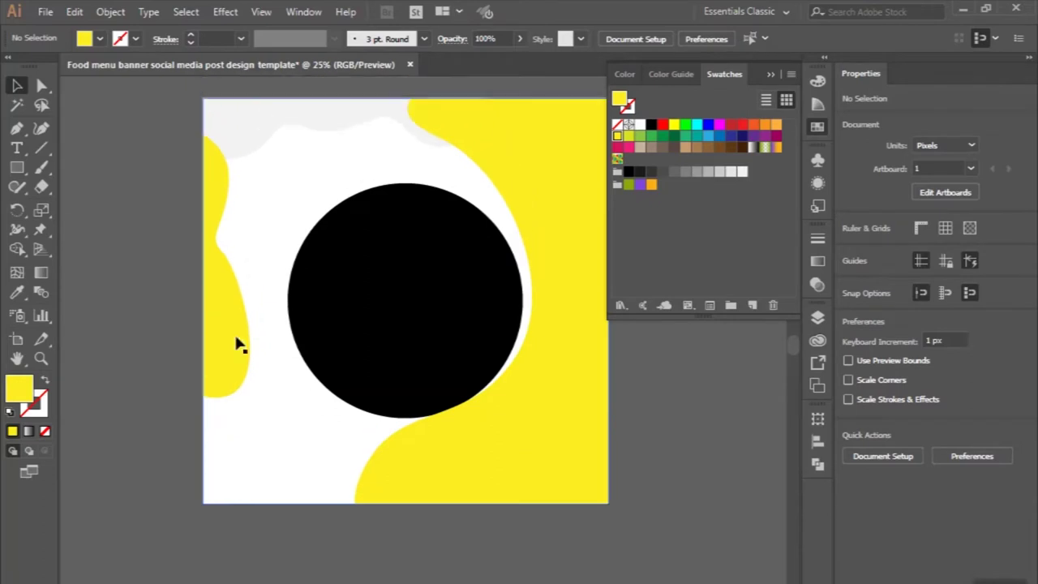
Step: Draw a wavy blob at the bottom-left and eyedropper the light grey fill onto it
click(16, 127)
mouse_move(171, 413)
mouse_down()
mouse_move(260, 413)
mouse_move(289, 447)
mouse_move(361, 462)
mouse_up()
drag(396, 431, 445, 452)
click(414, 522)
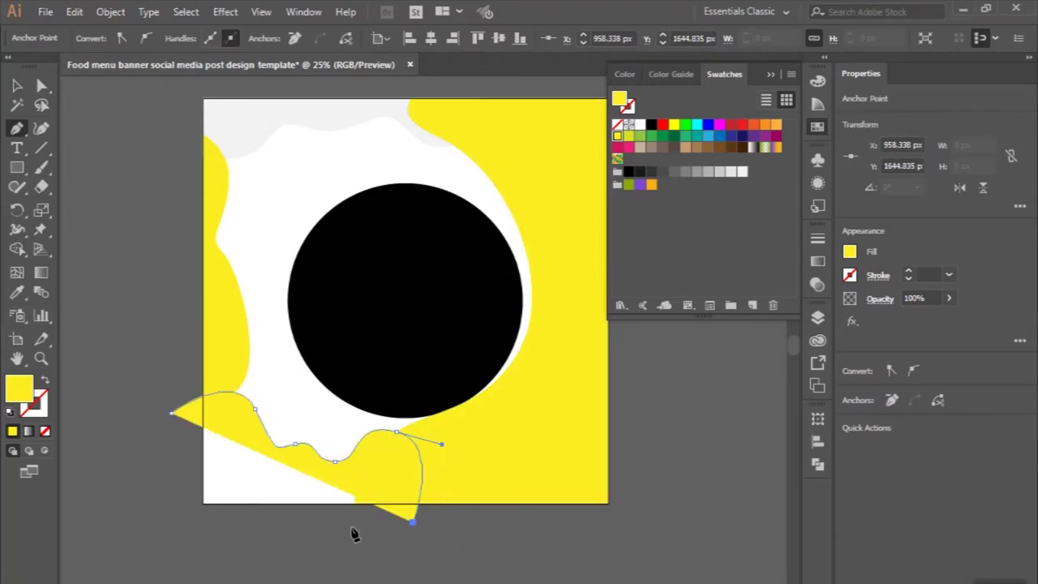
click(171, 524)
click(171, 413)
click(18, 295)
click(260, 138)
Step: Trim the grey blob's overhang outside the artboard with Shape Builder
key(v)
shift+click(230, 210)
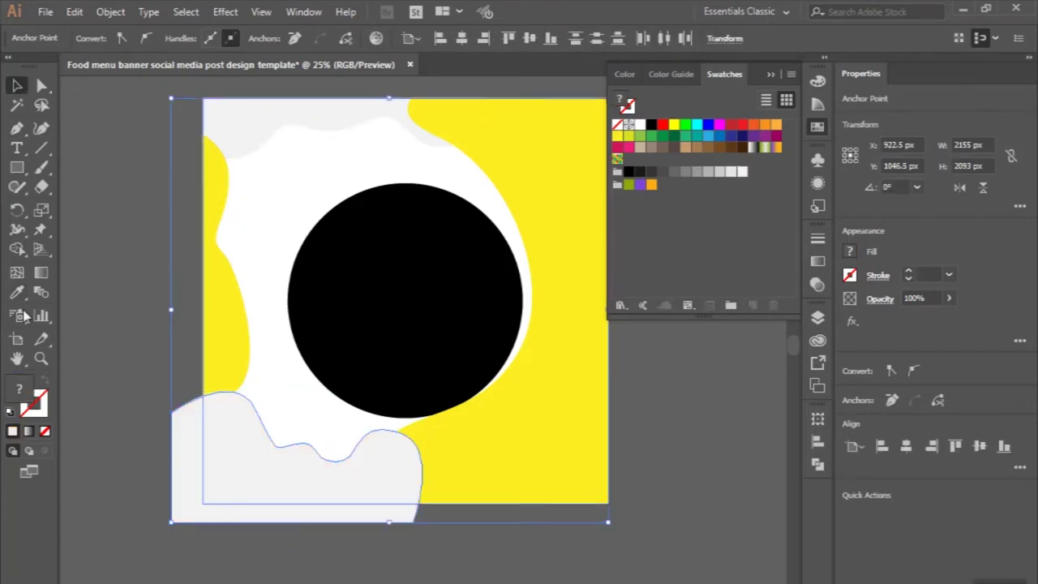
click(17, 250)
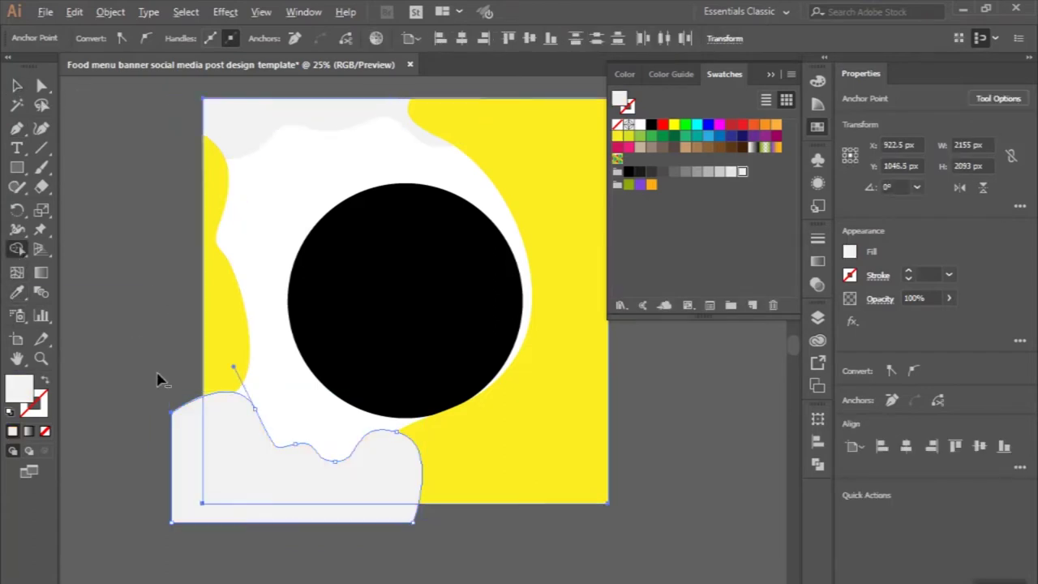
alt+click(176, 420)
Step: Send the grey blob behind the yellow shape
click(17, 85)
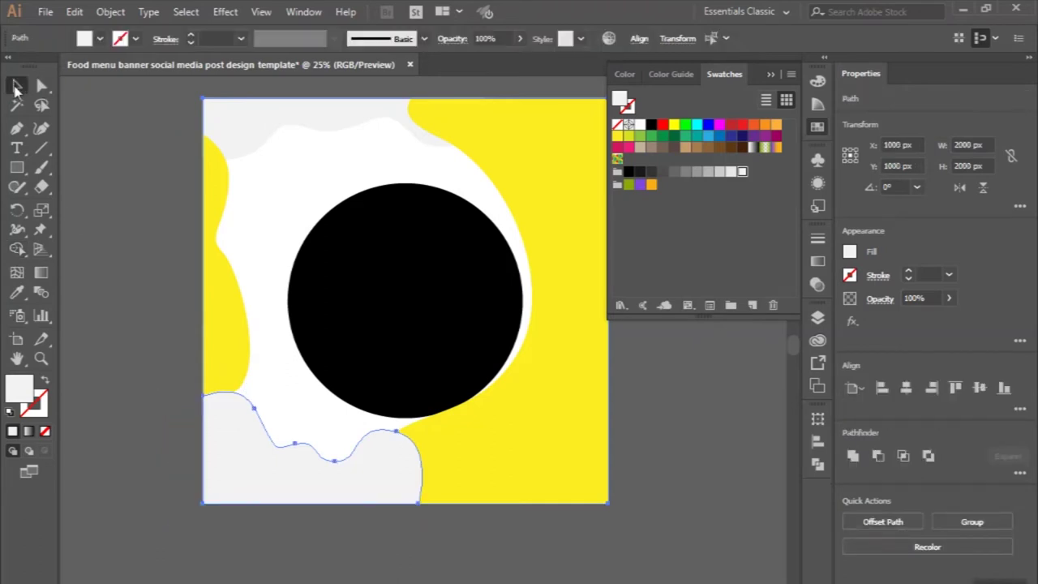
key(ctrl+a)
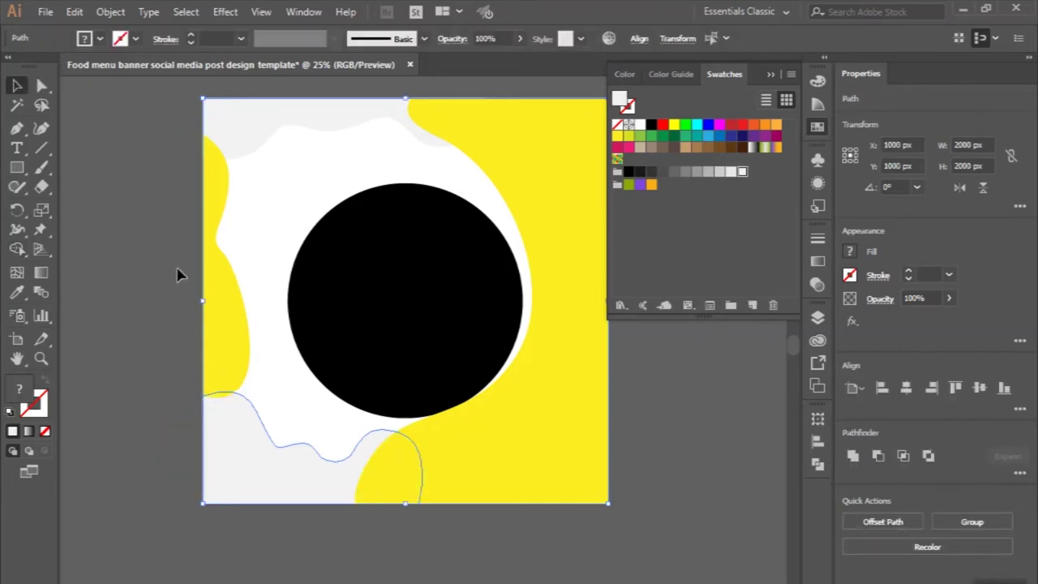
click(177, 276)
scroll(177, 275, down, 1)
scroll(177, 276, left, 1)
scroll(255, 306, up, 1)
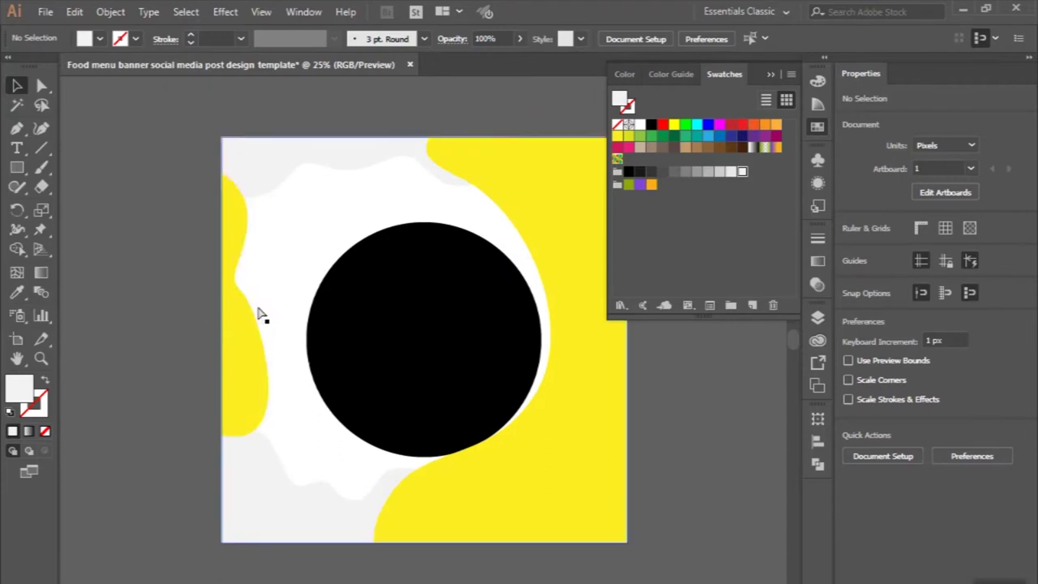
scroll(260, 315, left, 3)
scroll(257, 311, down, 1)
click(20, 128)
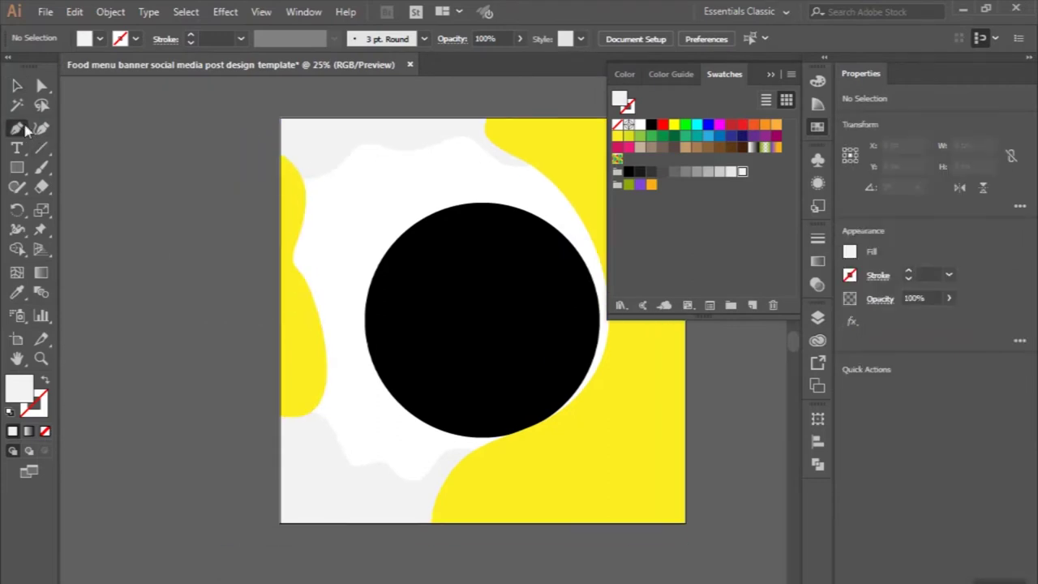
Step: Pen-draw a wavy light grey blob overlapping the artboard's left edge
scroll(308, 197, up, 1)
click(282, 209)
drag(325, 261, 315, 300)
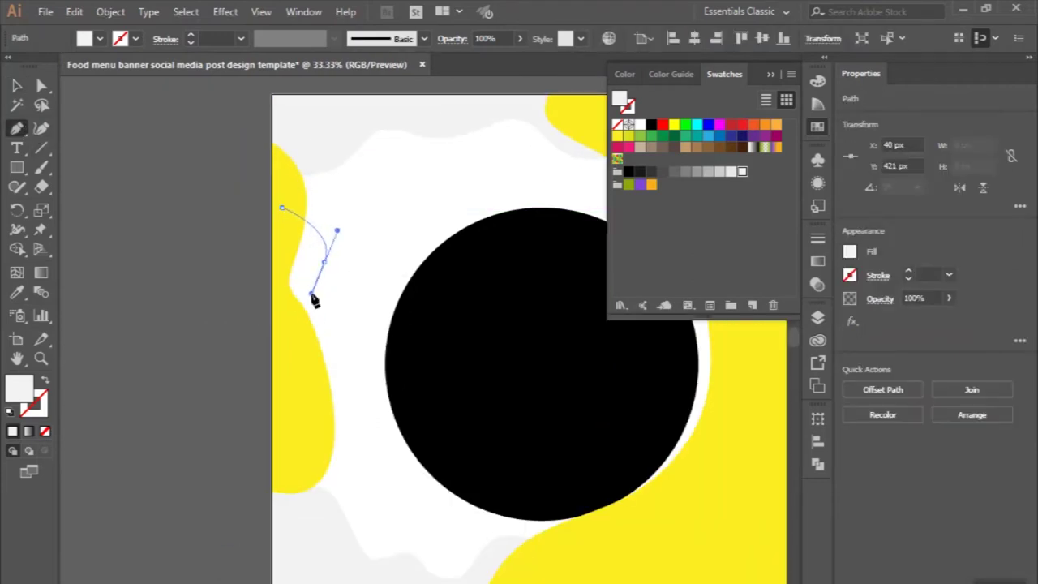
mouse_move(308, 357)
mouse_down()
mouse_move(280, 375)
mouse_move(252, 348)
mouse_up()
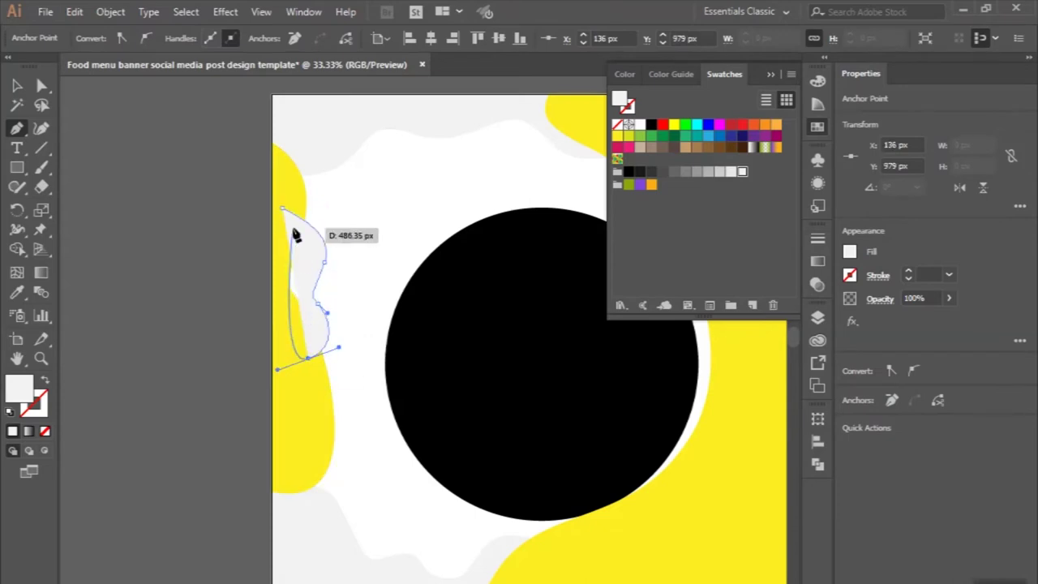
click(249, 341)
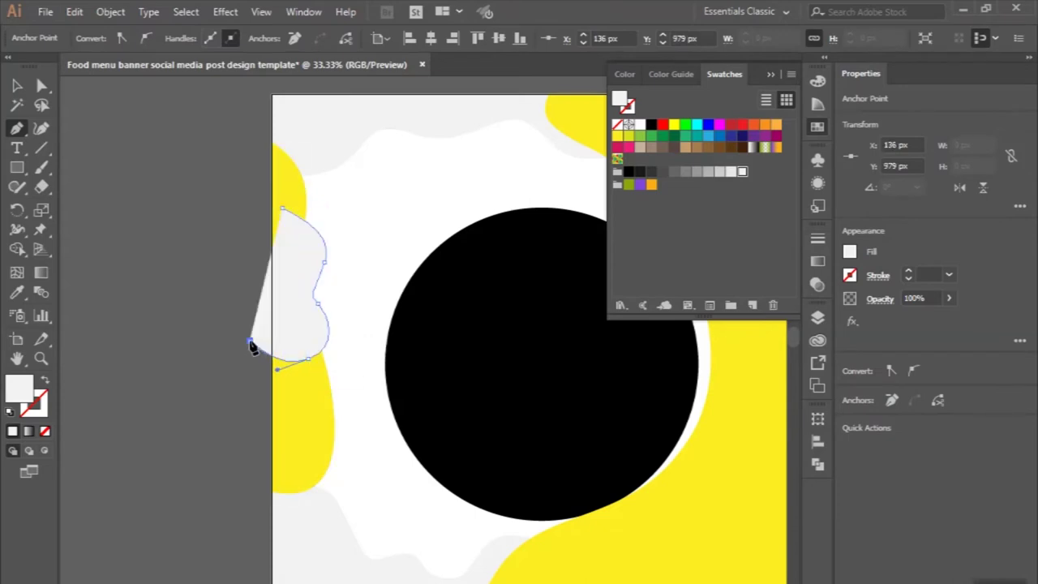
click(250, 209)
drag(282, 208, 336, 231)
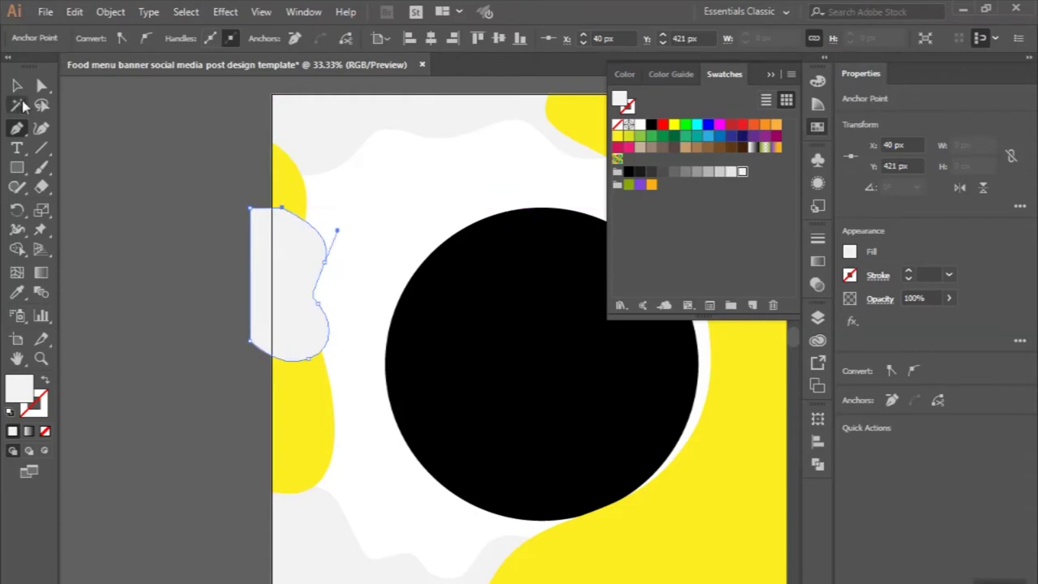
Step: Trim away the part of the blob outside the artboard with the Shape Builder
click(17, 85)
click(366, 216)
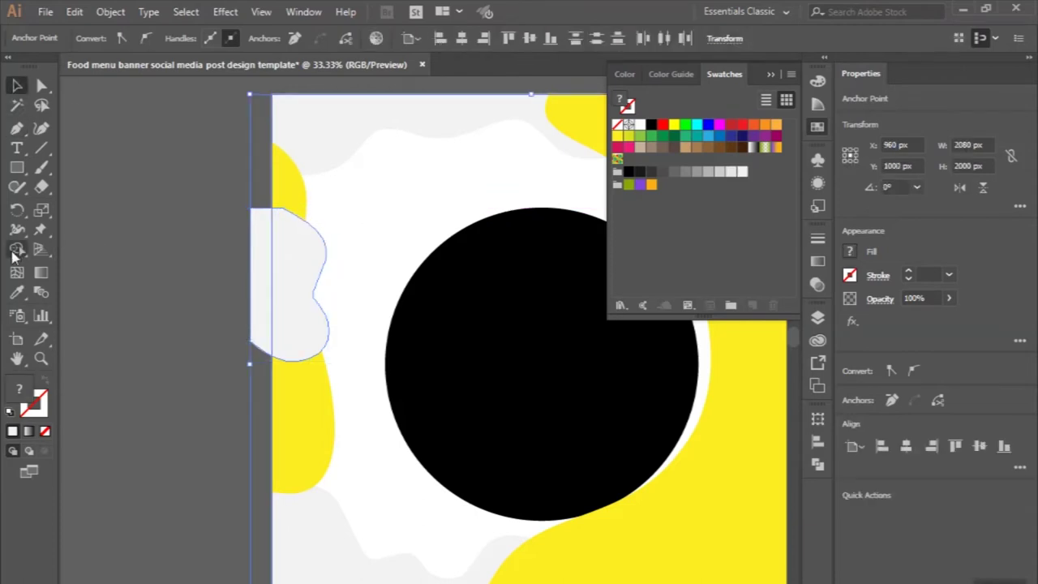
click(13, 252)
alt+click(259, 262)
Step: Send the grey blob behind the yellow shape and clear the selection
click(17, 85)
key(Delete)
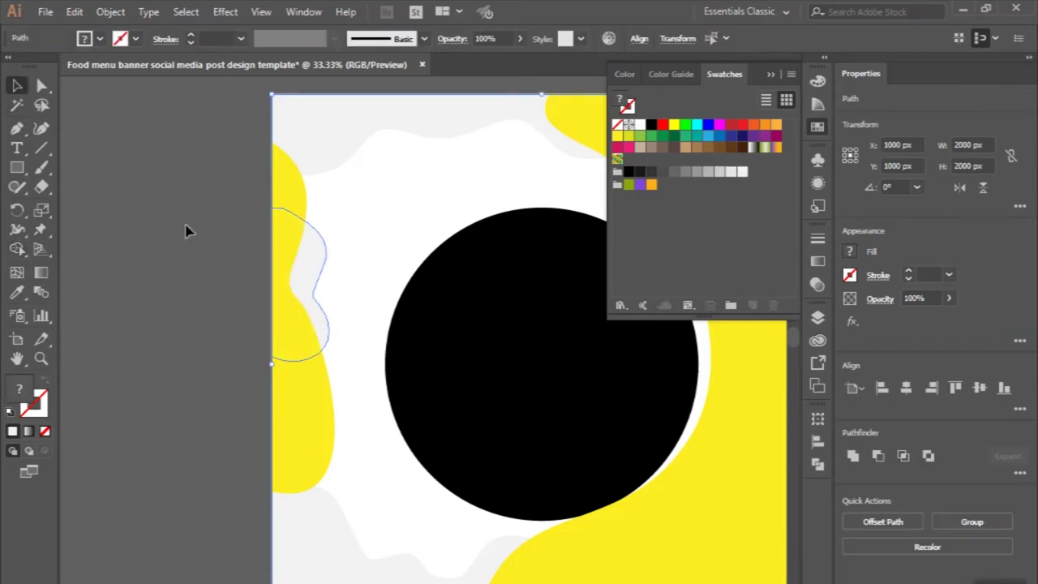
click(182, 232)
scroll(182, 233, down, 1)
scroll(182, 233, down, 1)
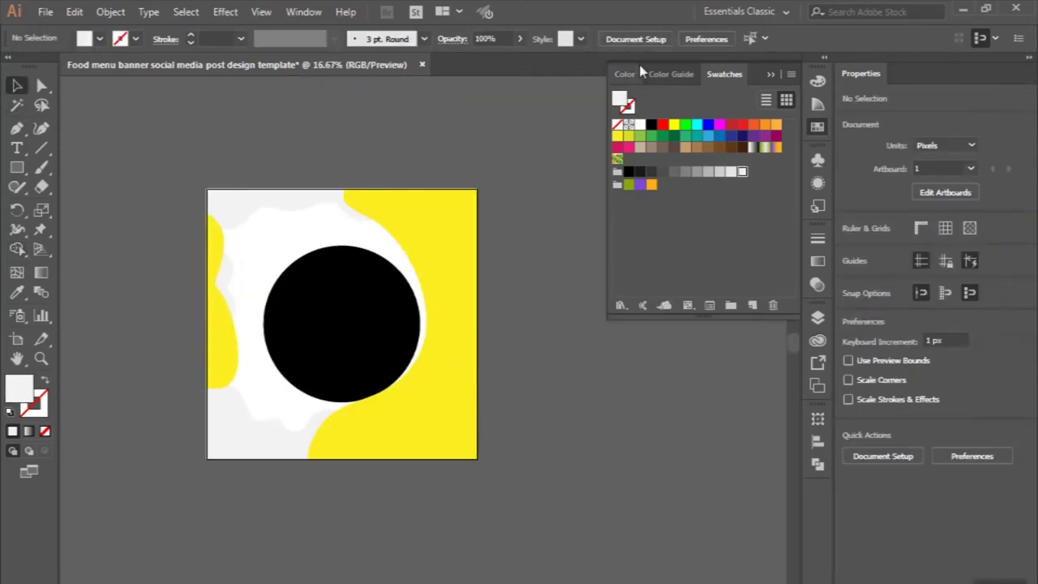
click(771, 75)
scroll(454, 324, left, 1)
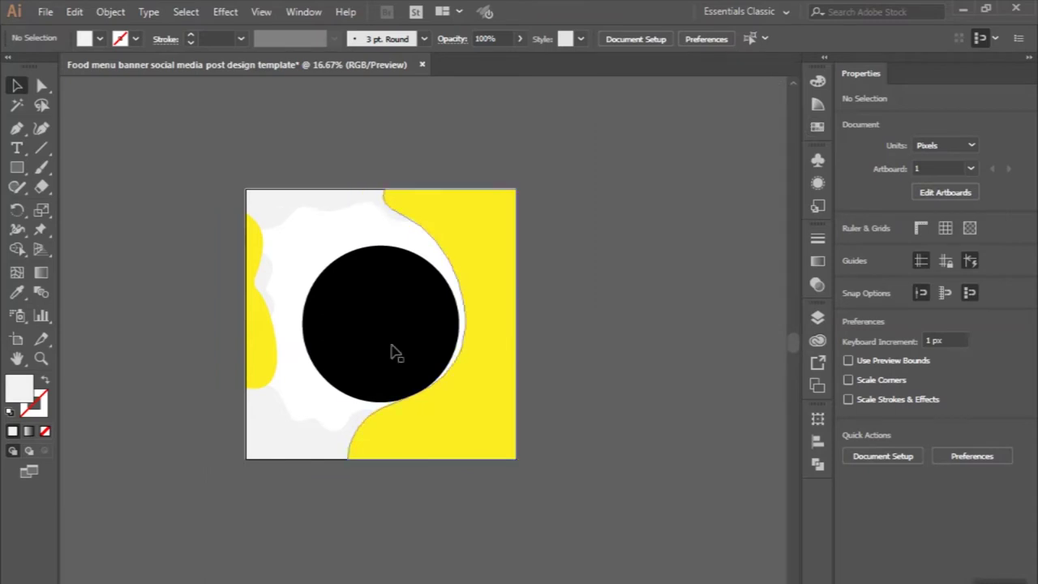
Step: Scale a smaller copy inside the black circle and fill it white, leaving a black ring
scroll(394, 352, up, 1)
click(346, 377)
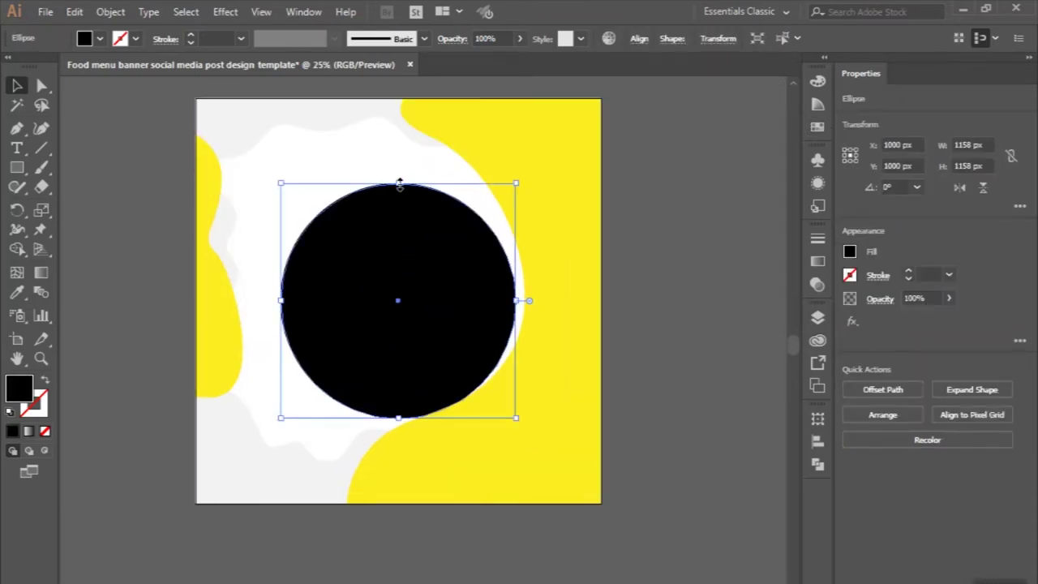
drag(399, 183, 403, 192)
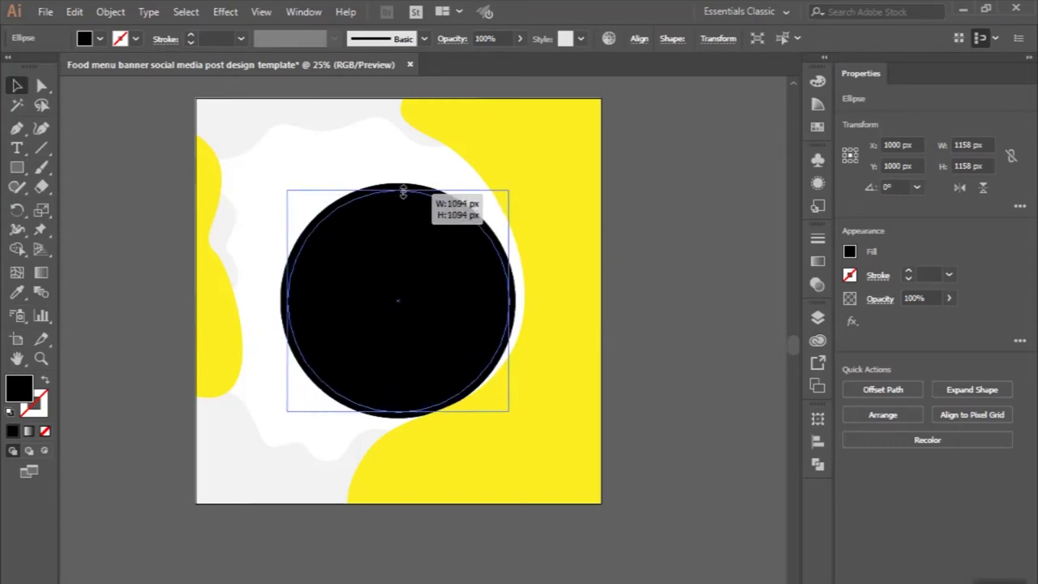
drag(403, 192, 400, 193)
click(17, 292)
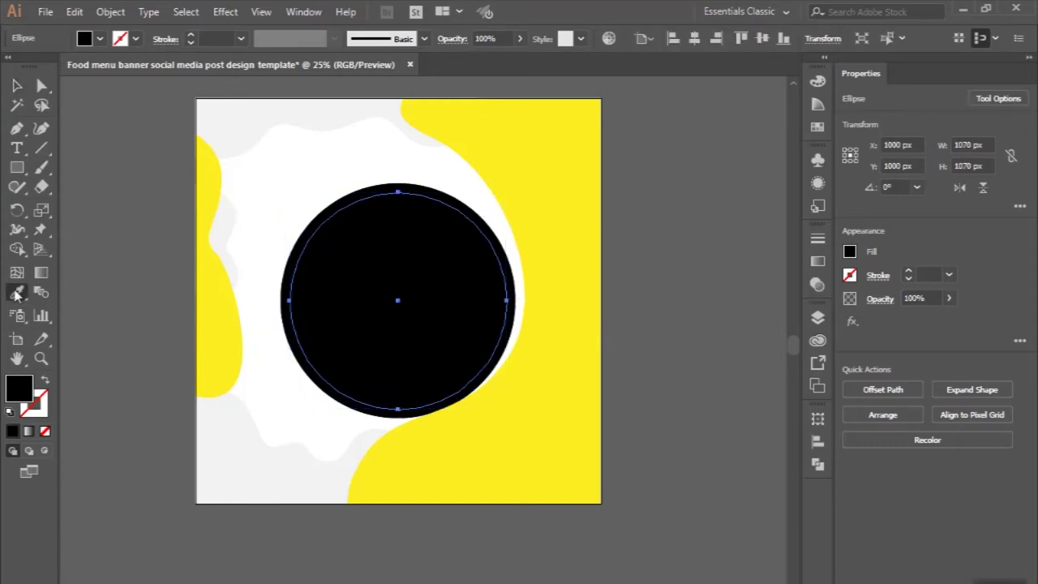
click(326, 133)
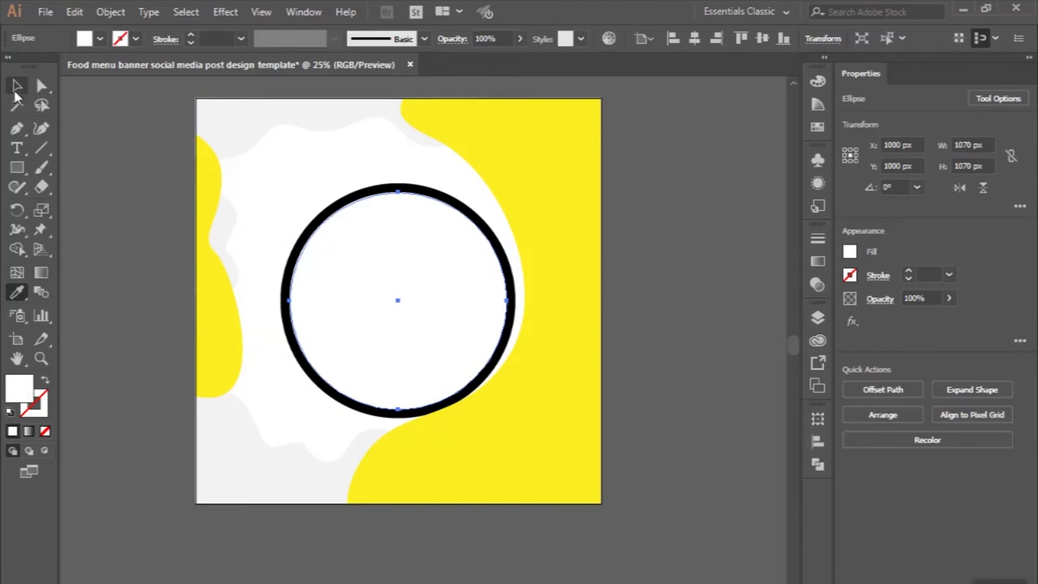
Step: Enlarge the ringed circle to about 1290 px, then deselect it
click(17, 84)
scroll(328, 297, up, 1)
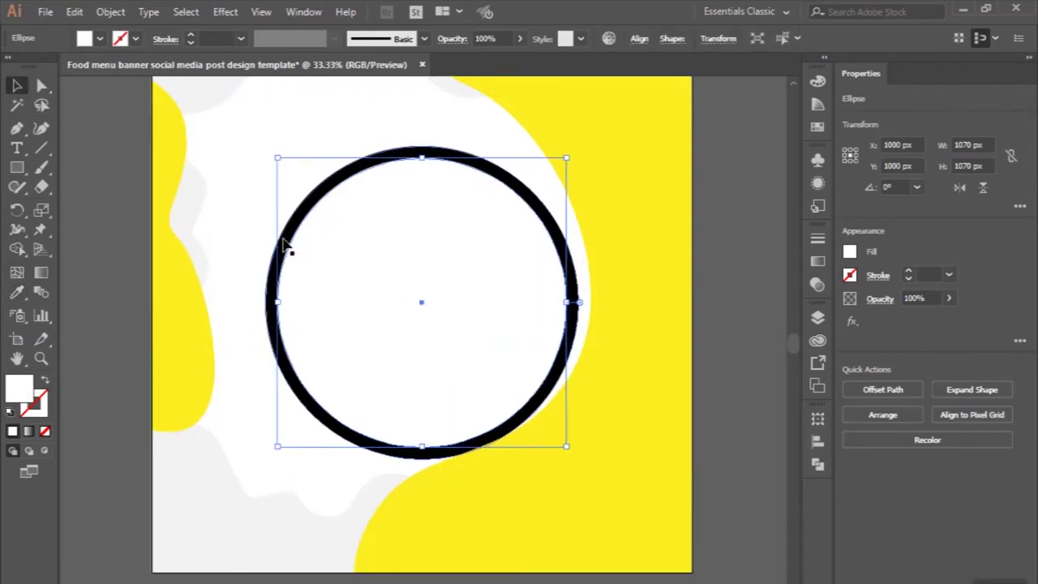
scroll(451, 369, down, 1)
drag(430, 434, 430, 449)
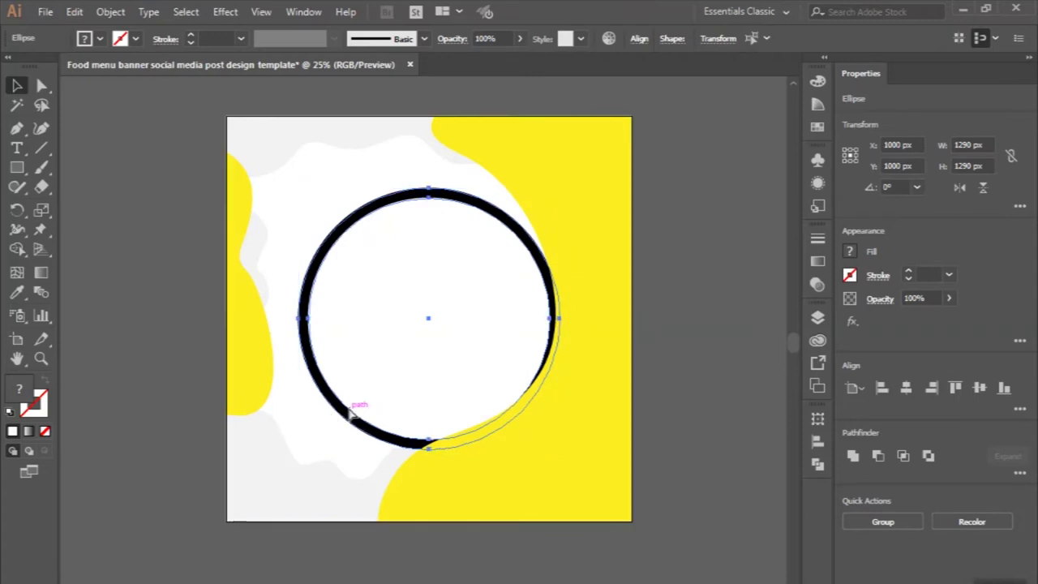
click(170, 307)
scroll(170, 307, down, 1)
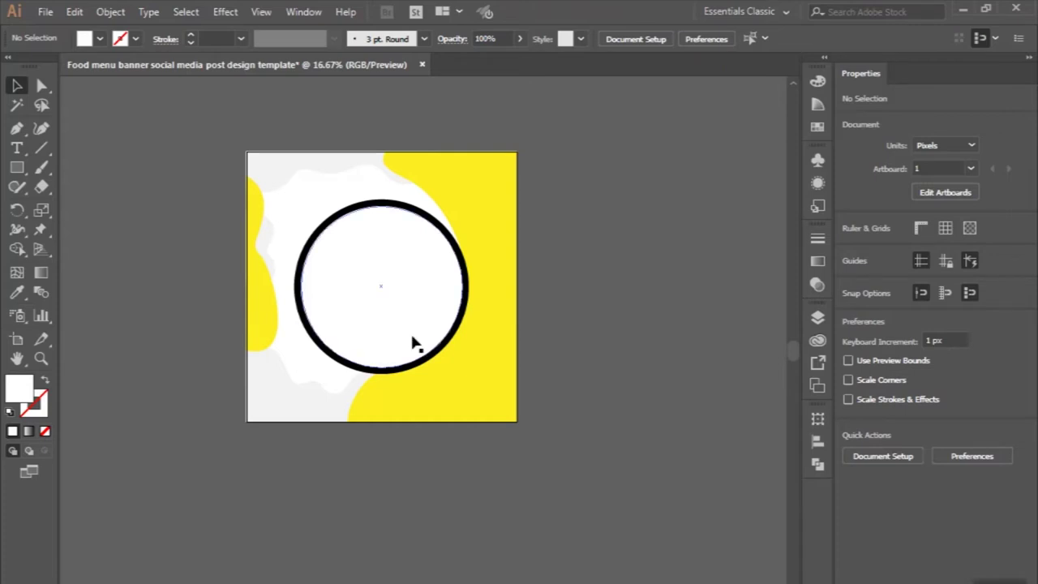
Step: Duplicate the black circle, shrink the copy, and place it on the ring's lower right
click(440, 352)
scroll(440, 352, up, 1)
key(ctrl+shift+b)
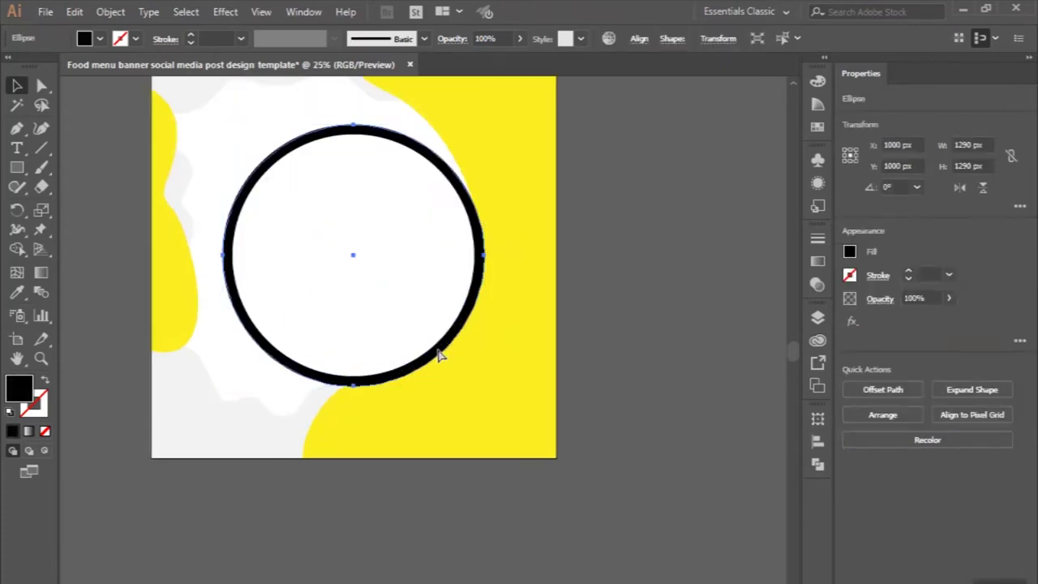
key(ctrl+shift+b)
mouse_move(223, 125)
mouse_down()
mouse_move(371, 258)
mouse_move(387, 288)
mouse_up()
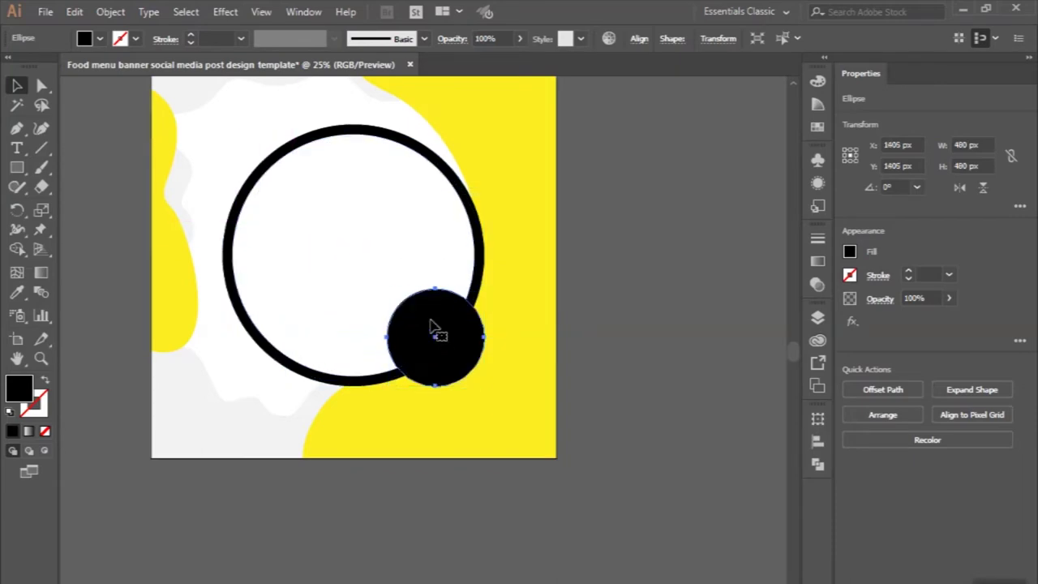
scroll(452, 351, up, 1)
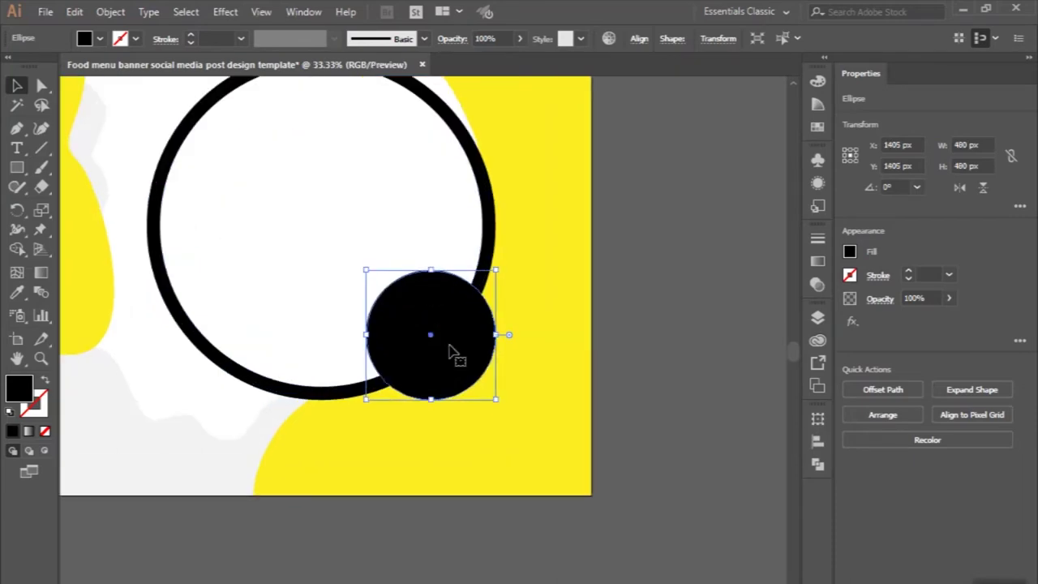
drag(452, 351, 461, 366)
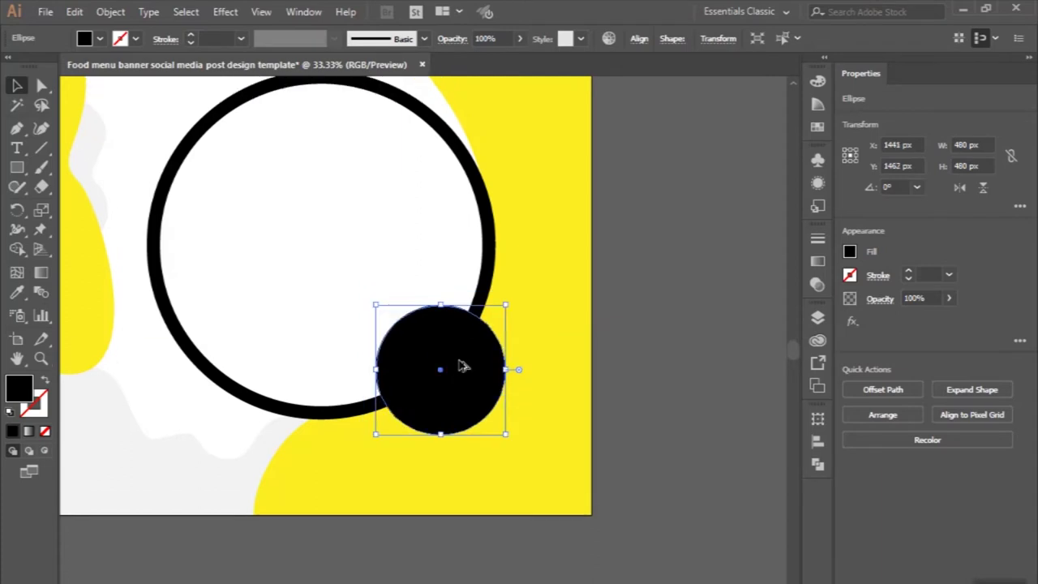
Step: Add a smaller inner circle with a white 8 pt dashed outline inside the badge
scroll(461, 366, up, 1)
scroll(450, 315, up, 1)
drag(424, 265, 427, 290)
click(17, 292)
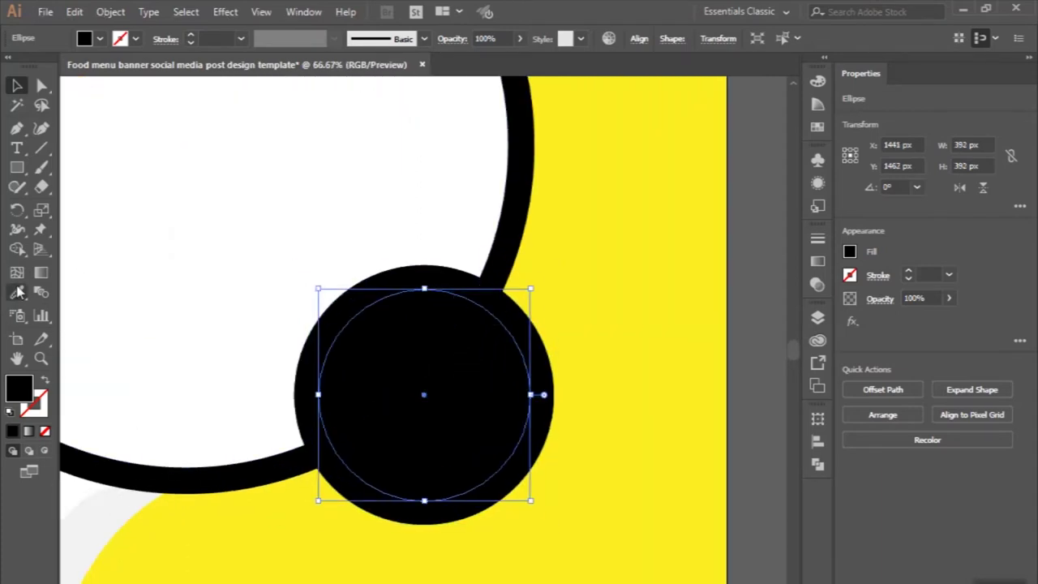
click(144, 232)
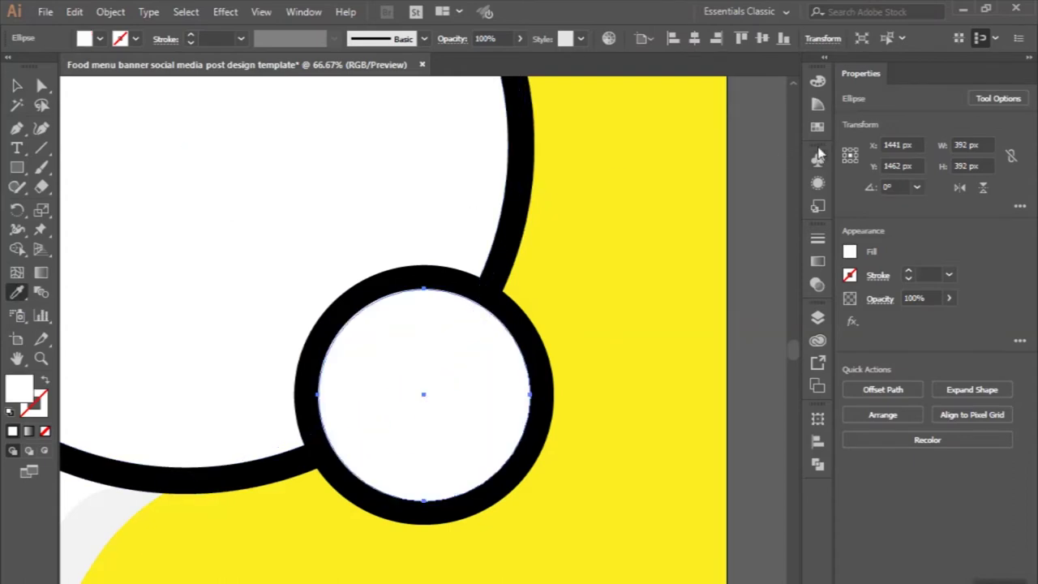
click(817, 240)
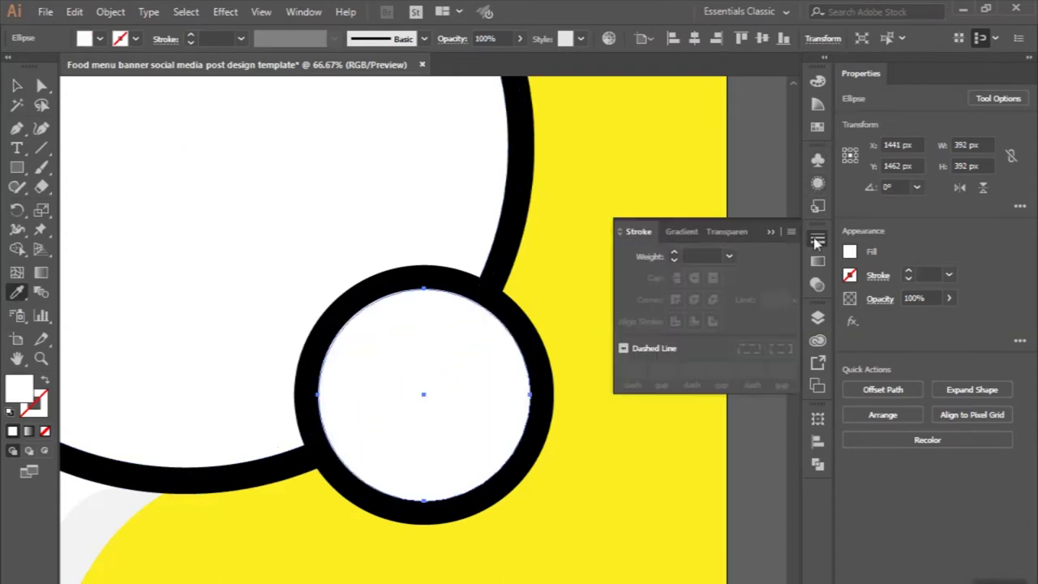
click(45, 383)
click(623, 349)
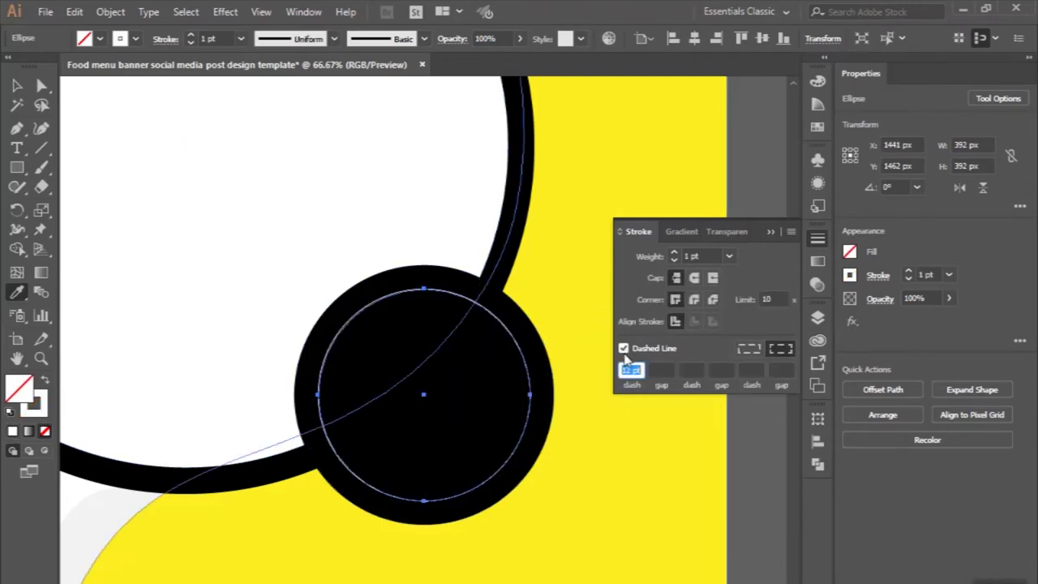
scroll(701, 255, up, 3)
scroll(701, 256, up, 2)
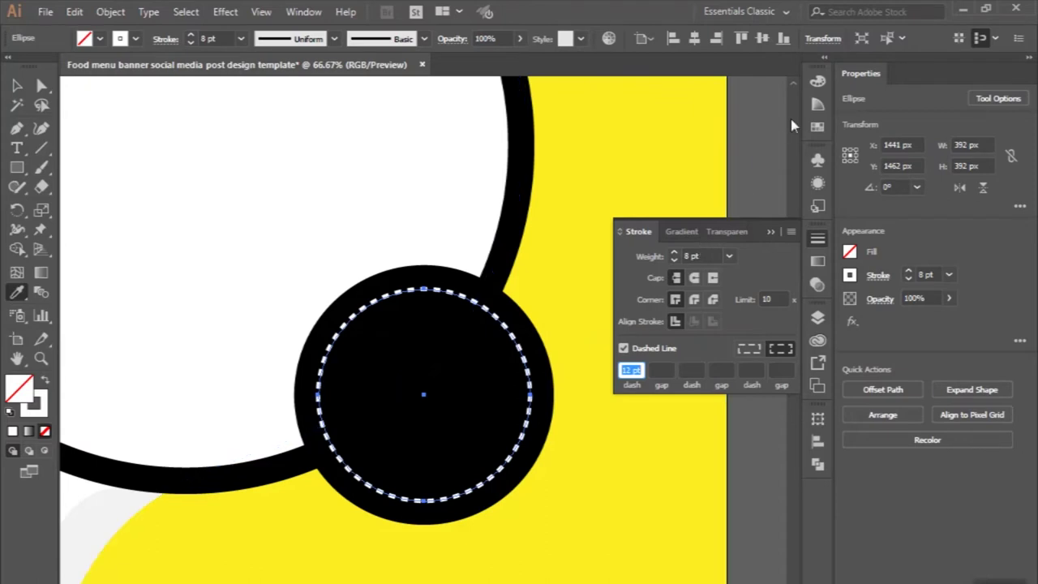
Step: Enlarge the dashed white ring around its centre from 392 px to 428 px
click(14, 85)
scroll(331, 200, down, 1)
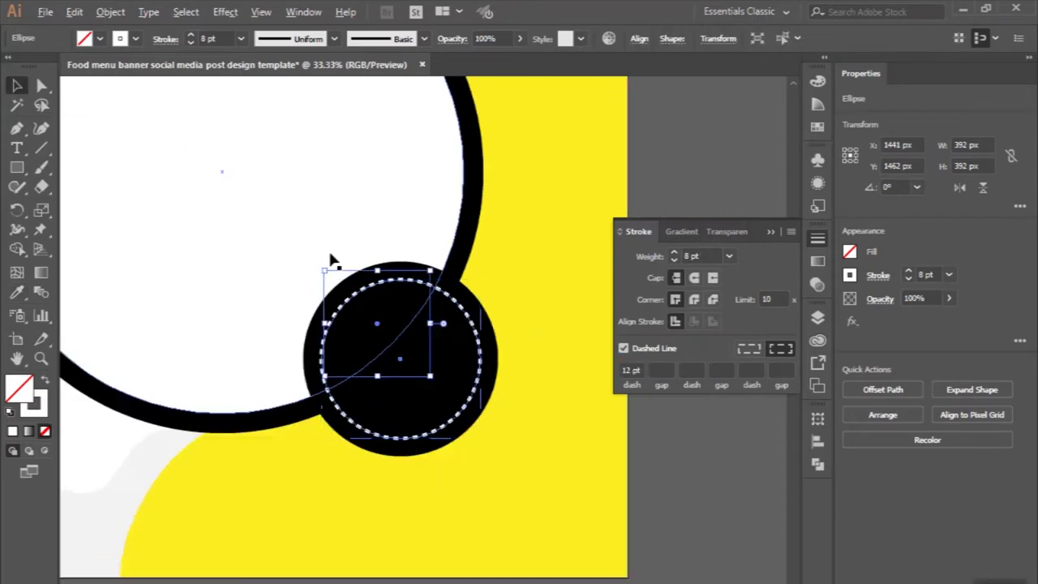
scroll(593, 220, down, 1)
click(593, 220)
scroll(597, 221, down, 1)
scroll(596, 222, up, 1)
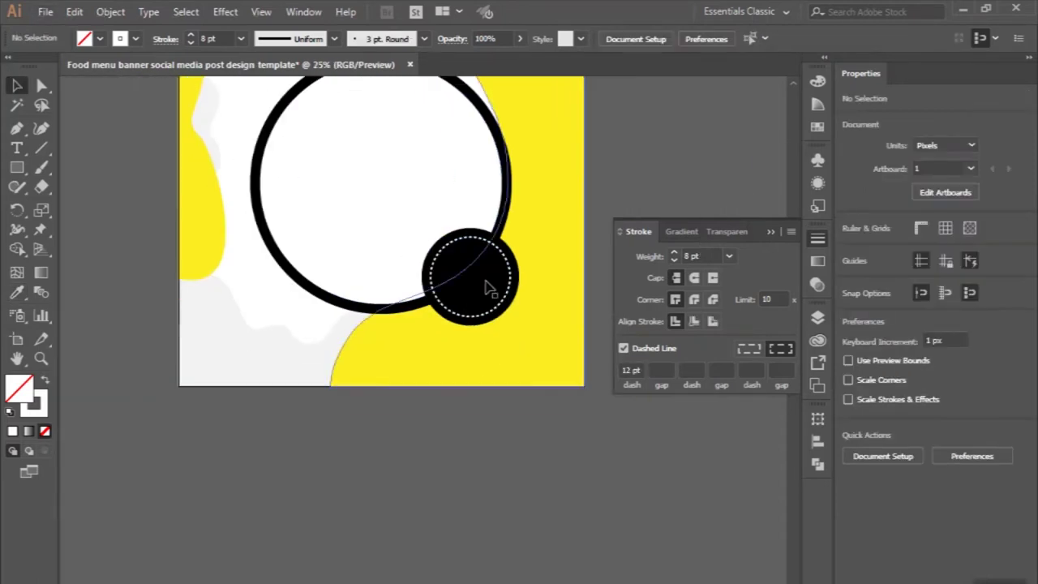
scroll(480, 289, up, 1)
scroll(503, 290, up, 1)
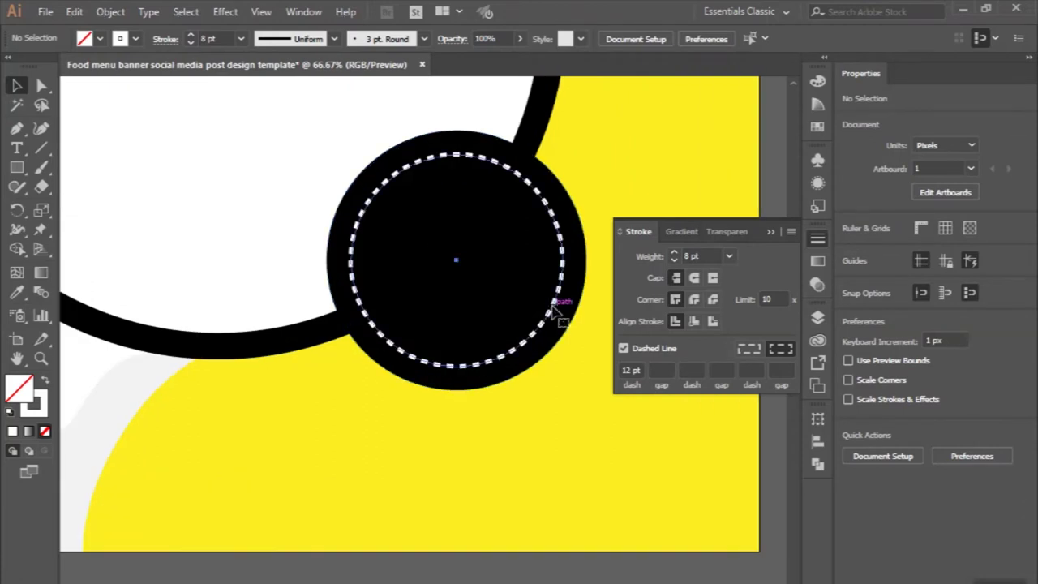
click(558, 307)
scroll(556, 306, up, 1)
drag(568, 396, 583, 411)
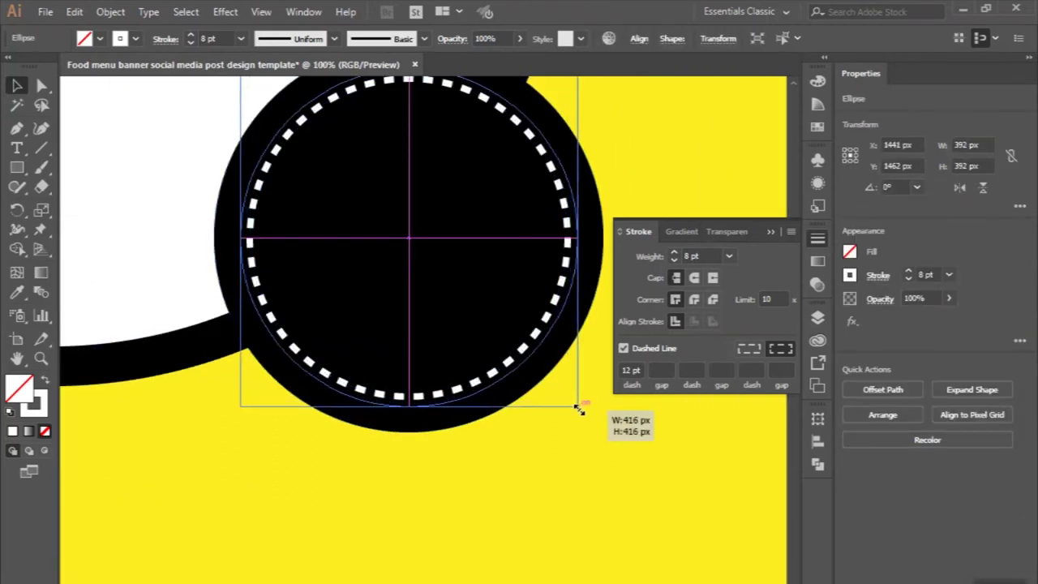
click(523, 401)
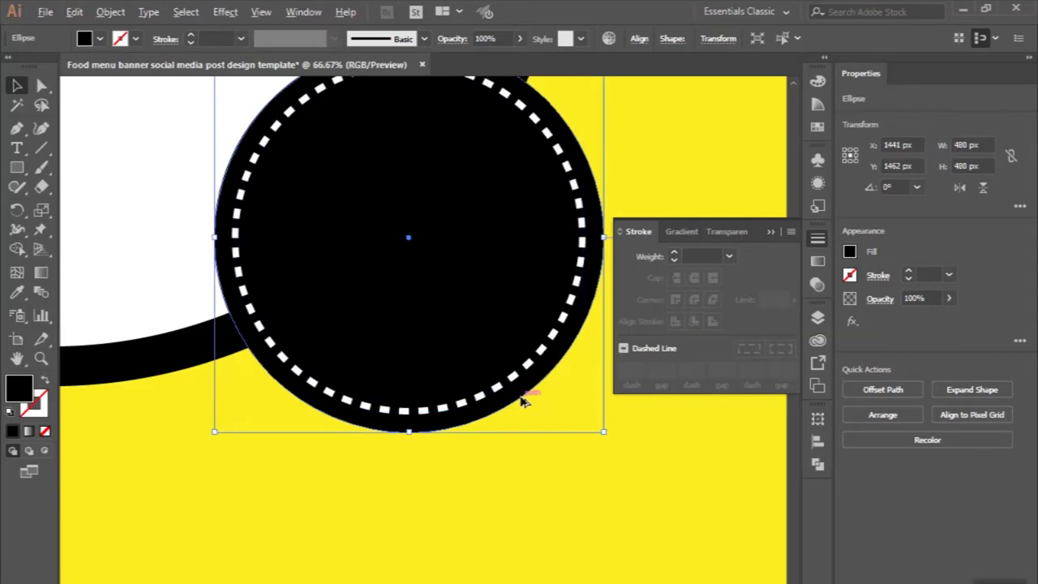
Step: Apply a linear gradient to the black badge circle's fill
scroll(520, 399, down, 2)
click(676, 232)
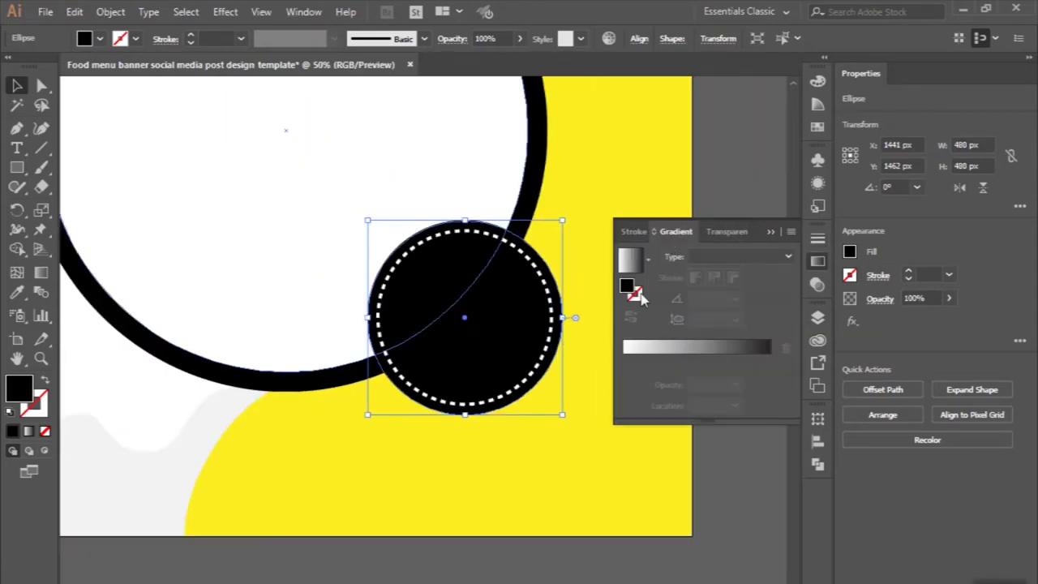
click(625, 357)
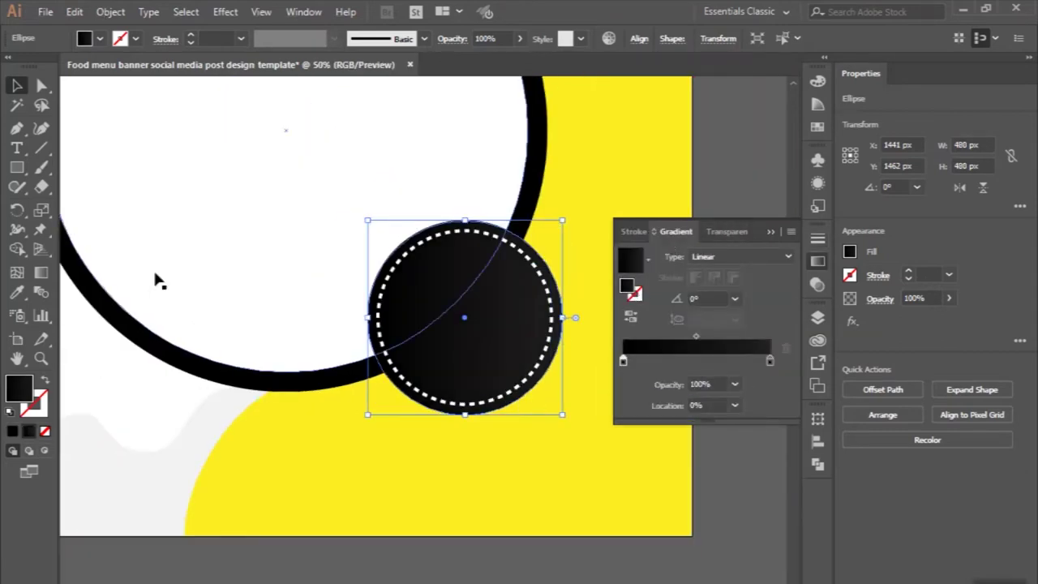
click(43, 273)
Step: Angle the gradient diagonally at 37.4°, fine-tune its position, and deselect
drag(575, 247, 433, 357)
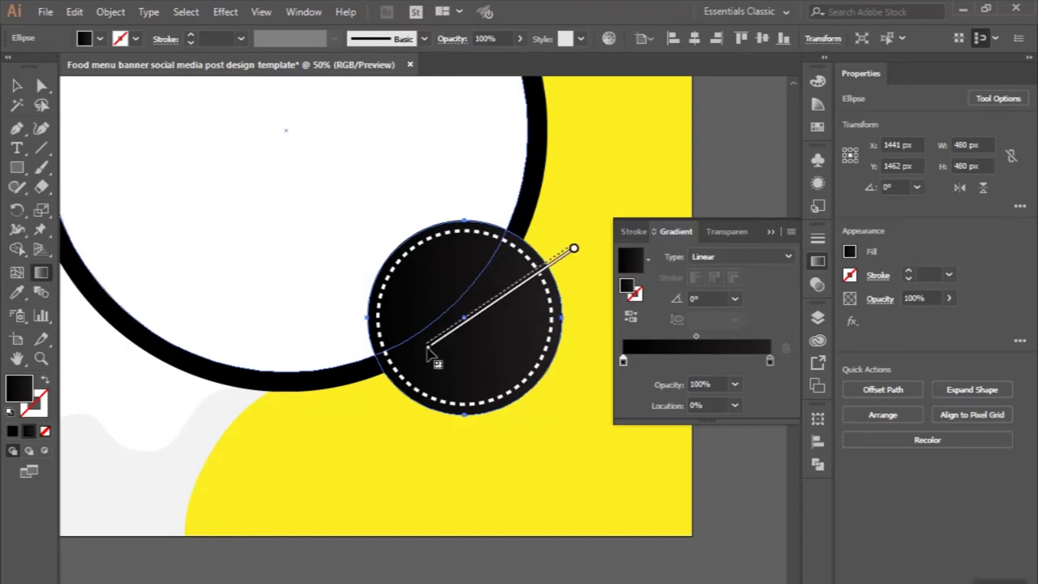
drag(354, 403, 503, 289)
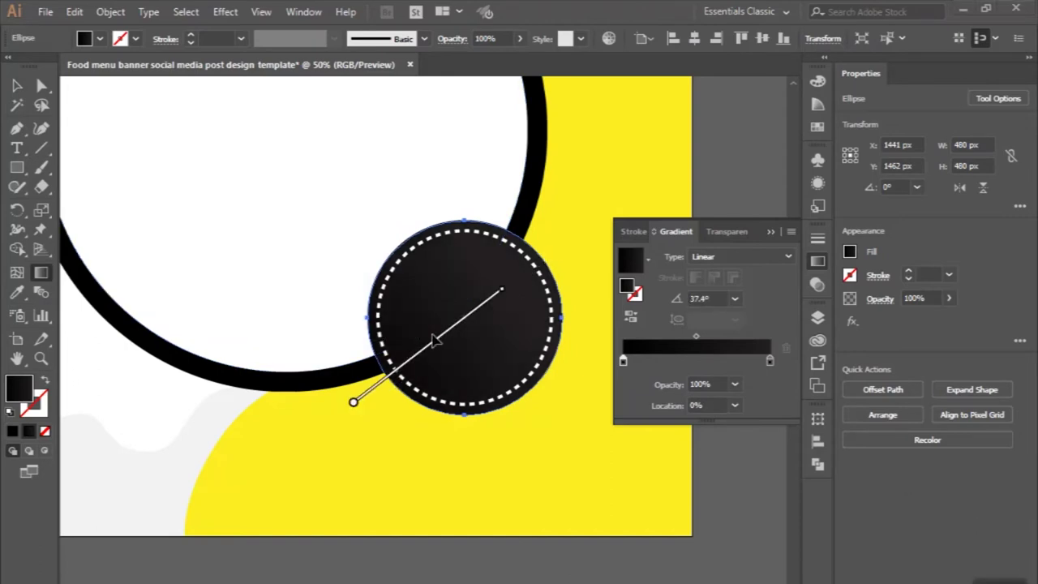
mouse_move(479, 312)
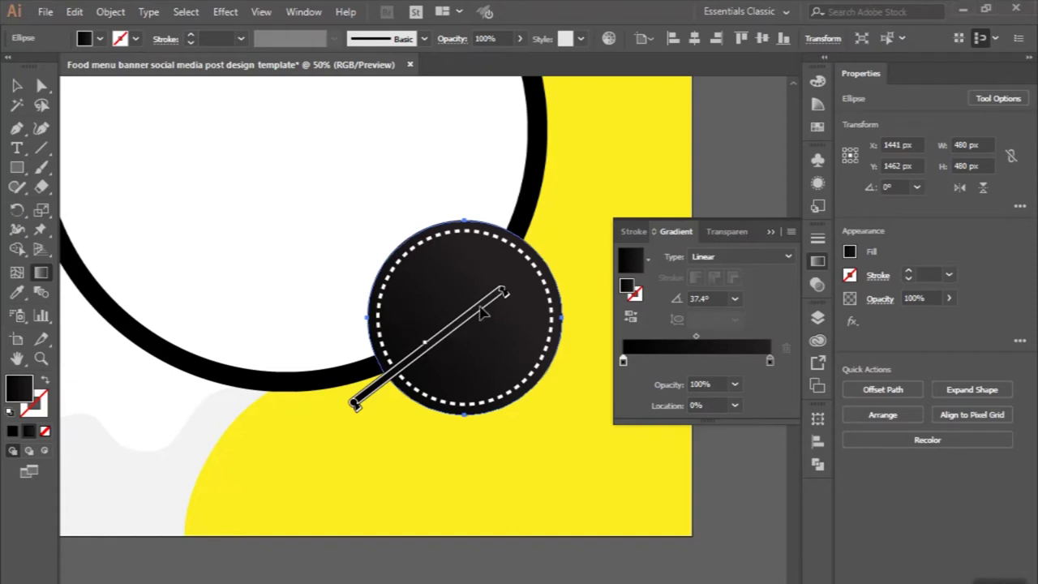
drag(469, 322, 538, 270)
scroll(519, 276, up, 1)
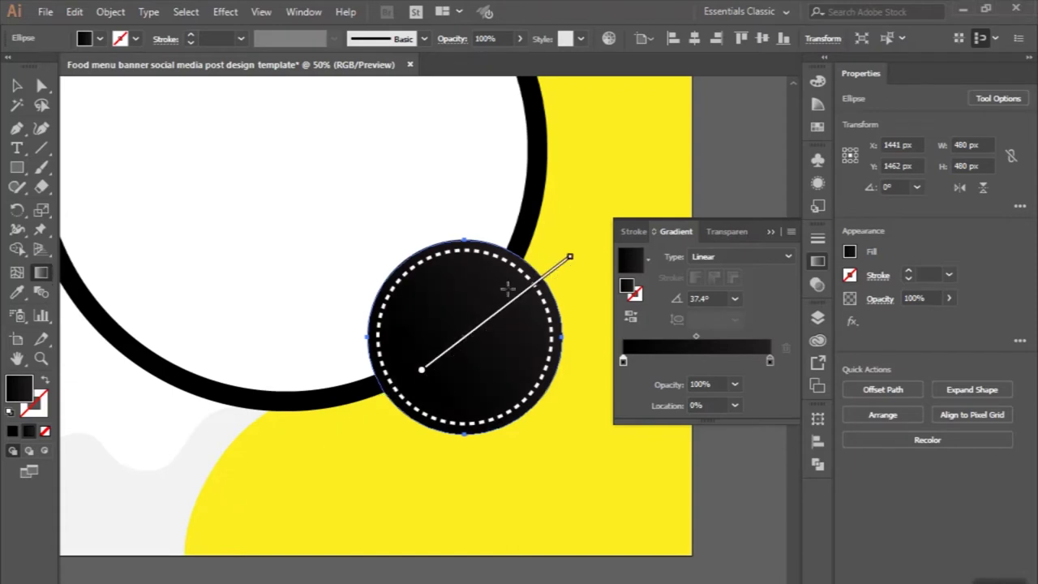
drag(504, 310, 438, 357)
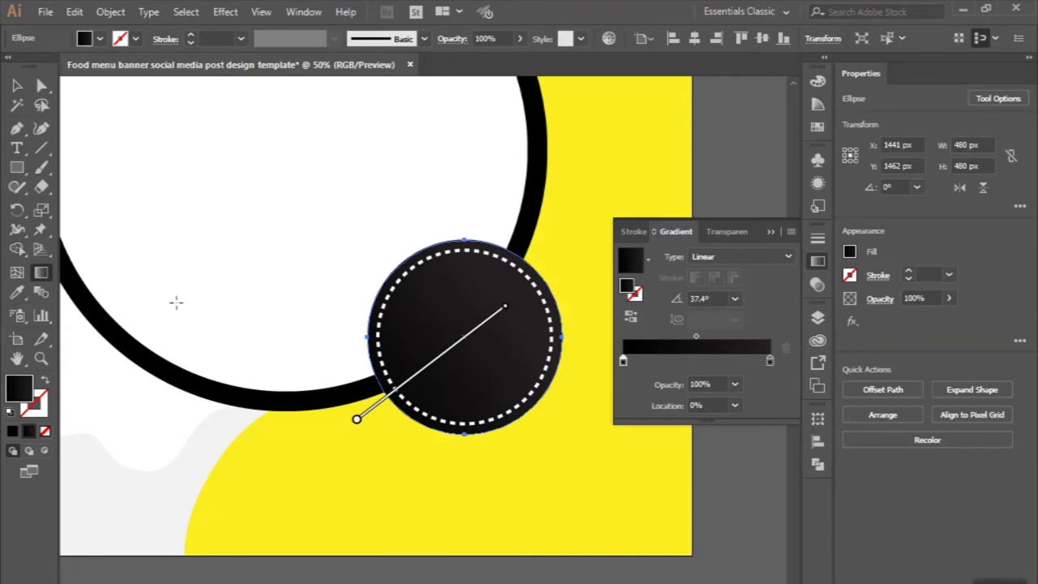
mouse_move(443, 352)
mouse_down()
mouse_move(423, 366)
mouse_move(446, 357)
mouse_up()
click(17, 85)
scroll(438, 422, down, 2)
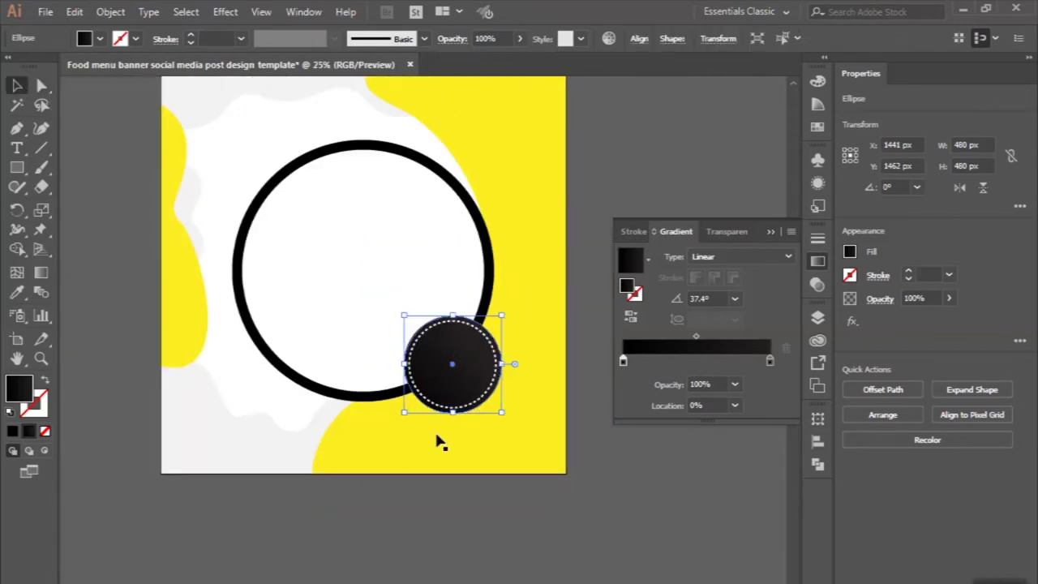
click(430, 513)
scroll(430, 512, down, 1)
Step: Set the dashed ring's dash length to 24 pt
scroll(498, 500, down, 1)
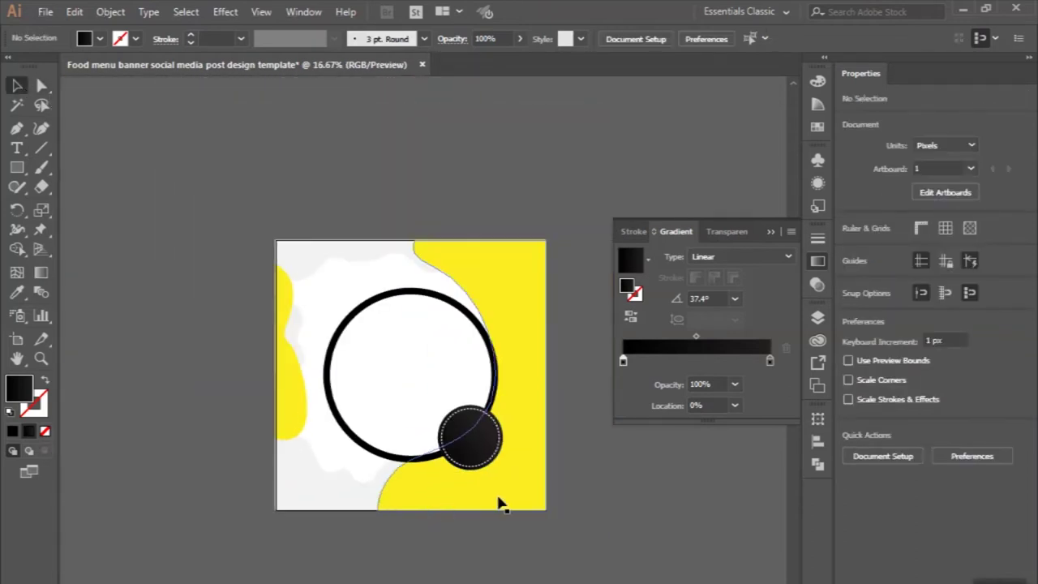
scroll(462, 461, up, 3)
click(457, 442)
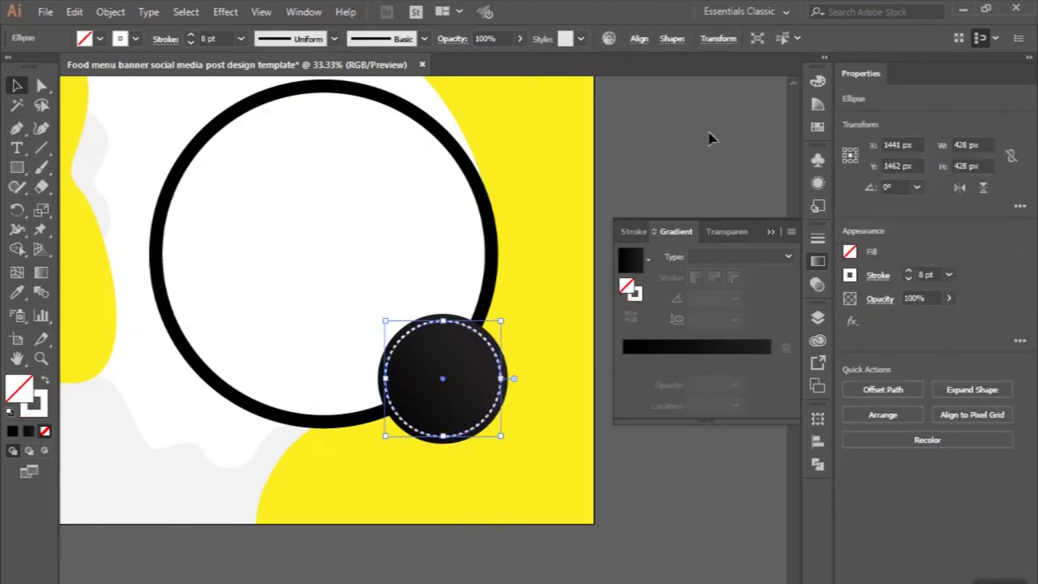
click(818, 238)
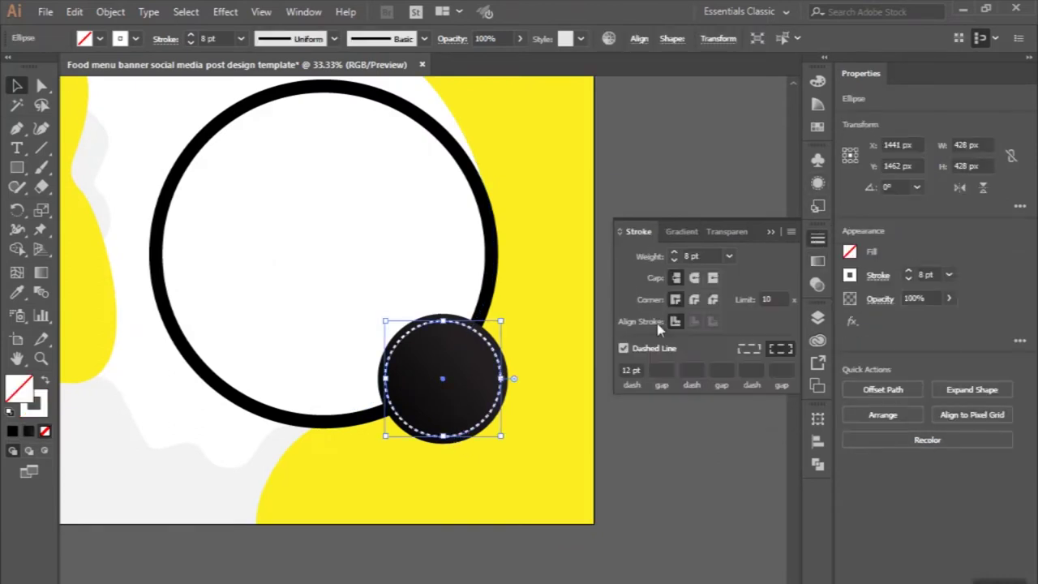
click(630, 370)
key(Return)
click(600, 415)
scroll(600, 416, down, 1)
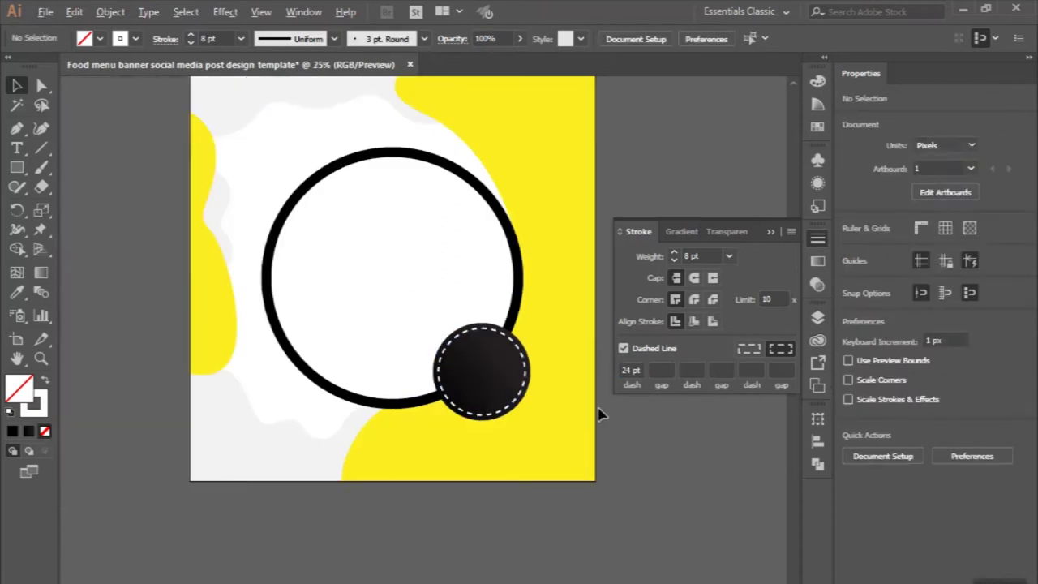
scroll(600, 415, up, 1)
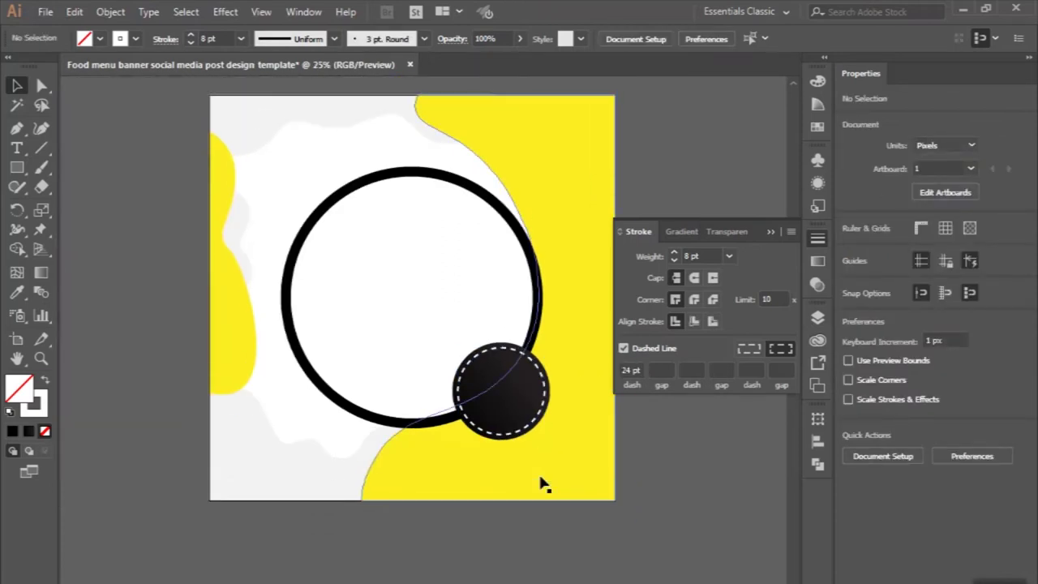
scroll(543, 484, up, 2)
Step: Run Object > Expand Appearance on the dashed ring
click(519, 473)
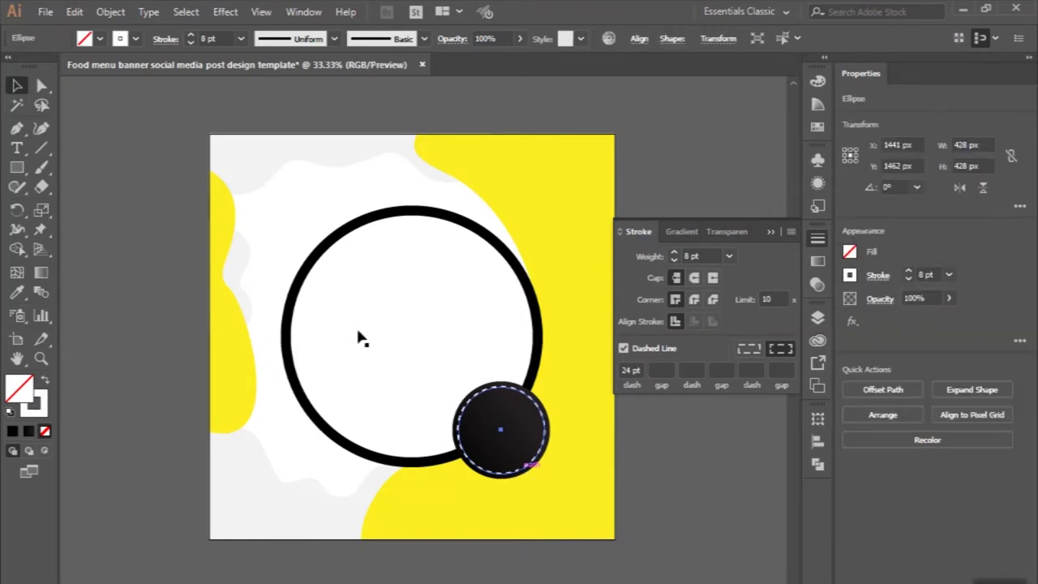
key(ctrl+plus)
click(111, 12)
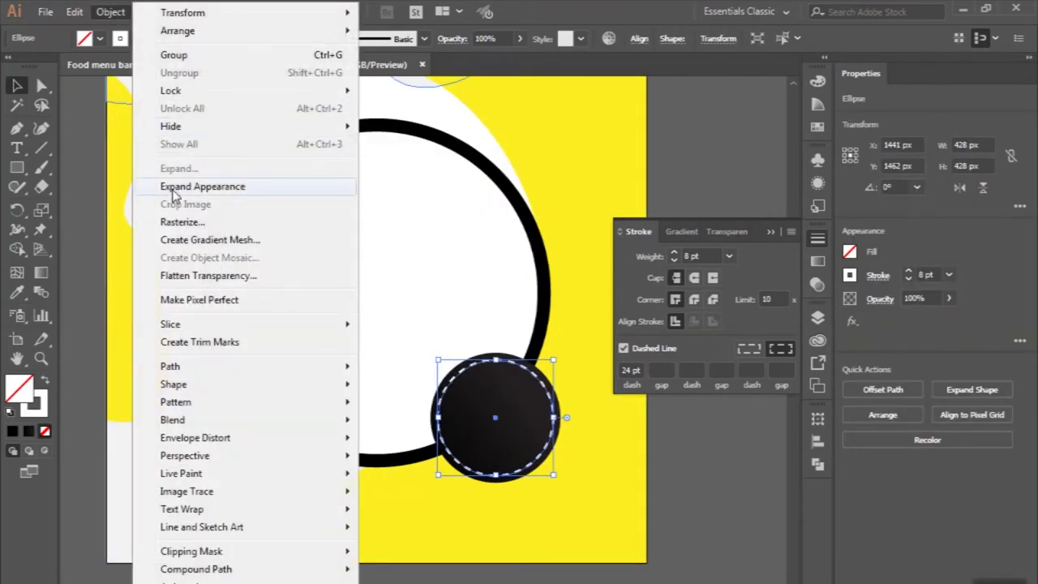
click(166, 186)
scroll(484, 436, down, 2)
scroll(484, 437, down, 1)
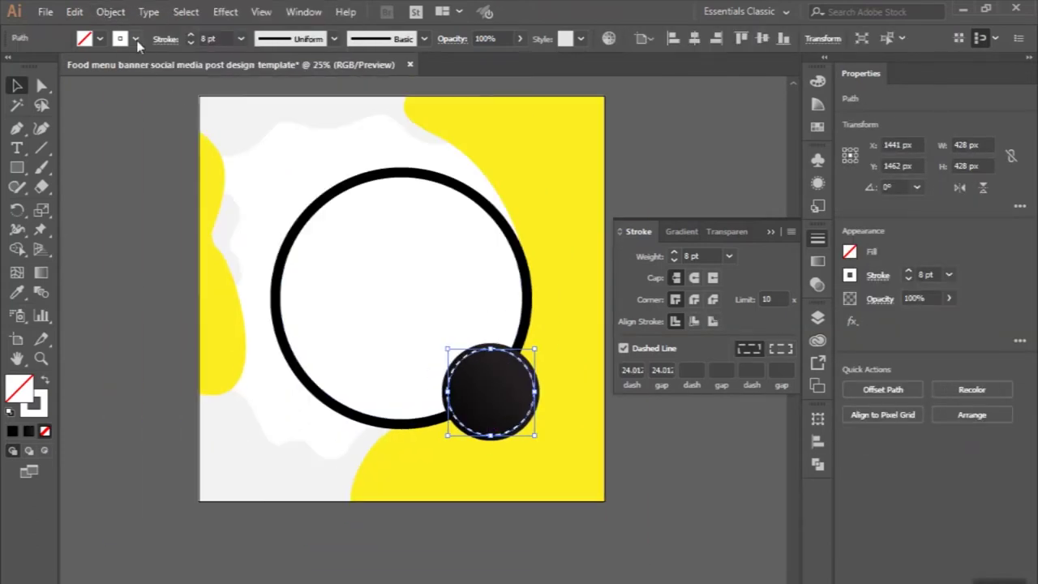
Step: Expand the ring with Fill and Stroke checked, then deselect it
click(111, 12)
click(166, 167)
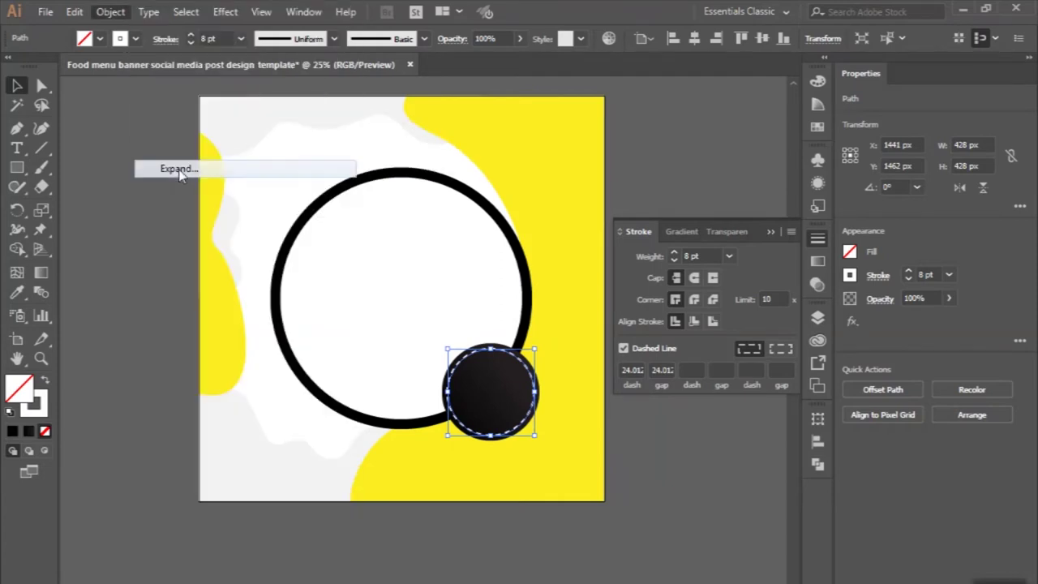
click(478, 406)
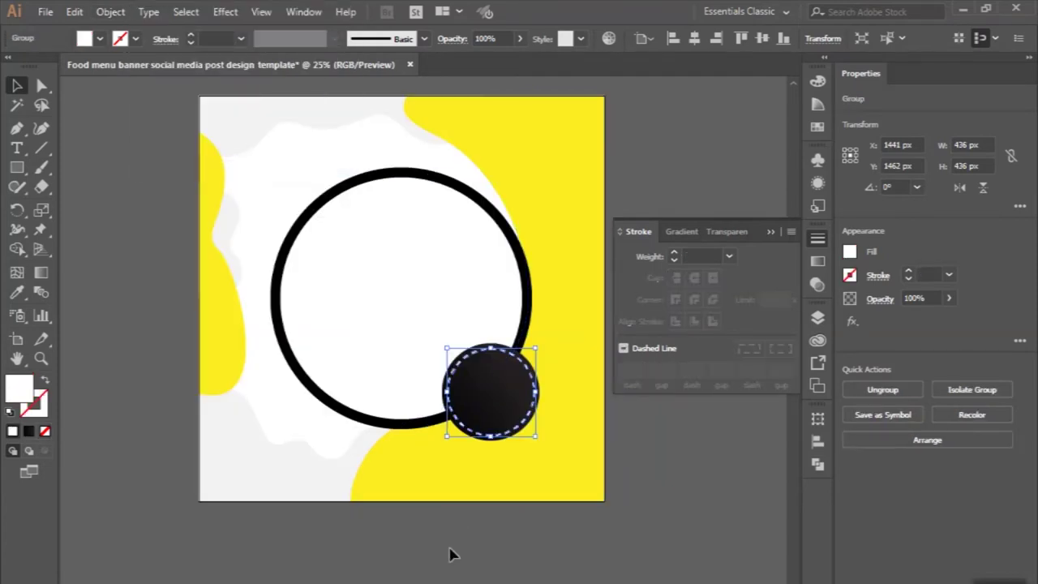
click(453, 554)
scroll(452, 554, left, 3)
scroll(453, 554, right, 2)
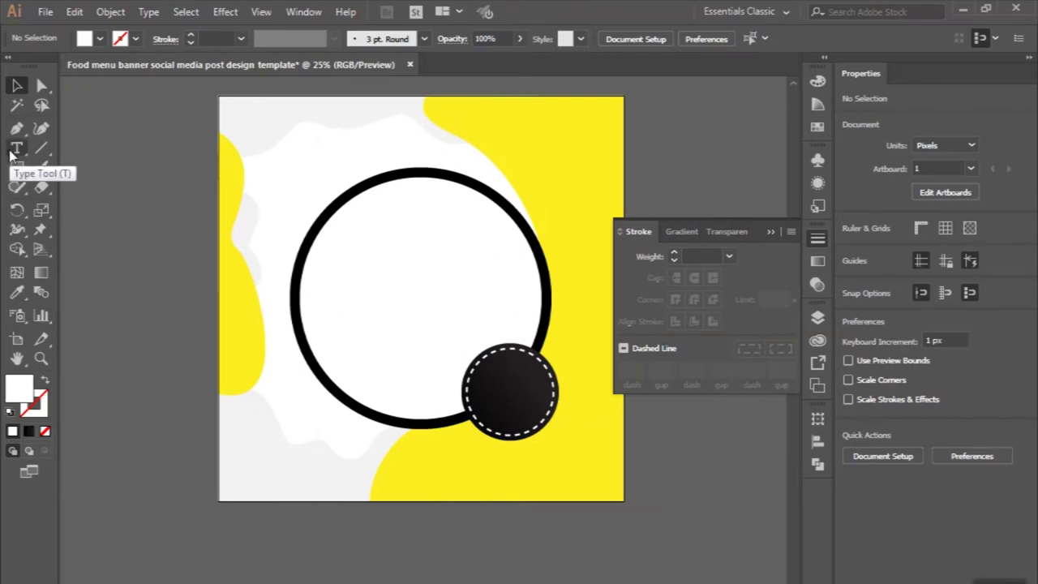
Step: Draw a white oval spoon head with a thin rectangular handle beneath it
click(22, 173)
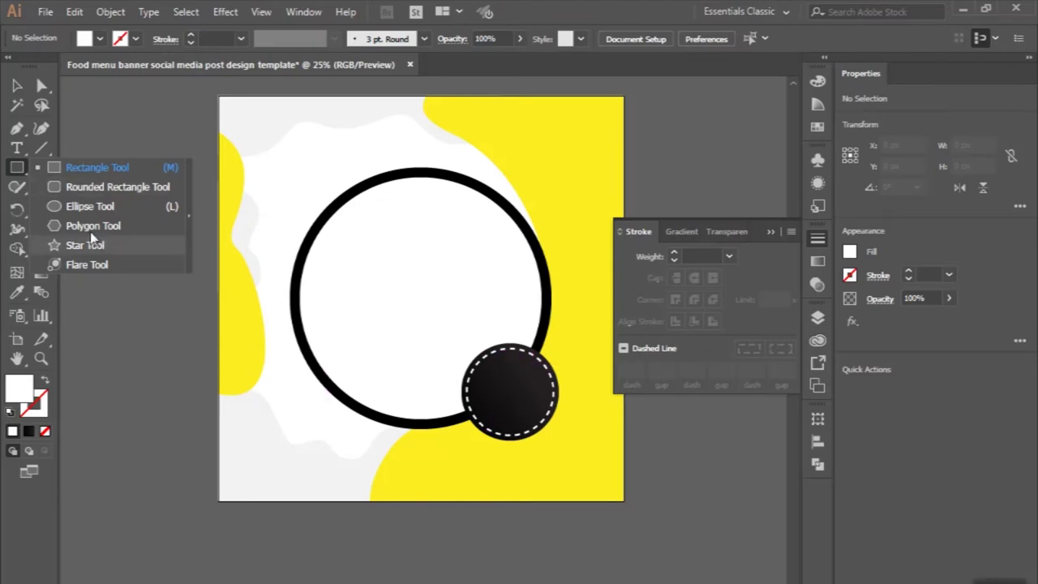
click(78, 206)
scroll(114, 211, up, 2)
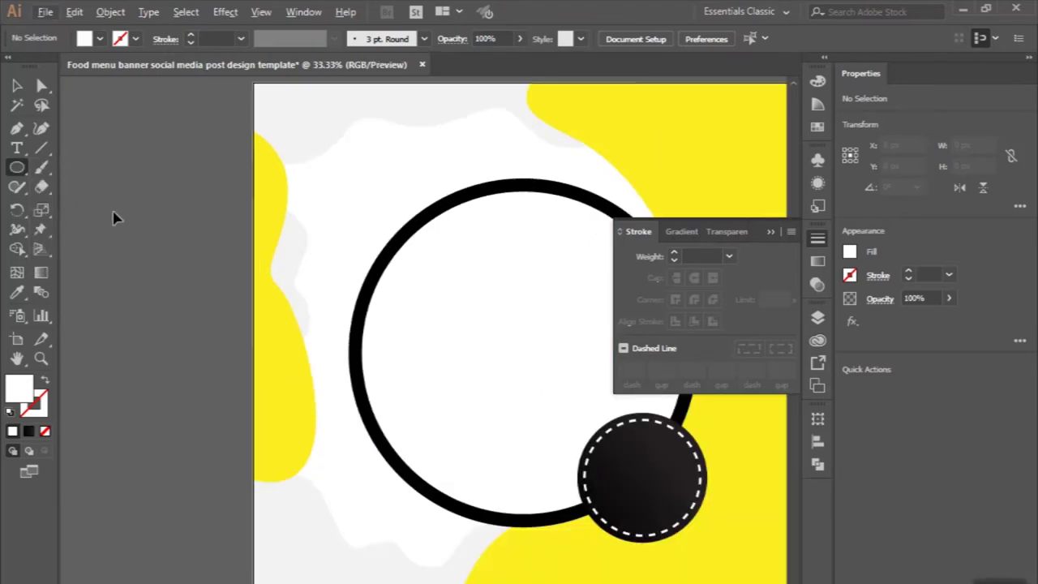
drag(142, 205, 194, 285)
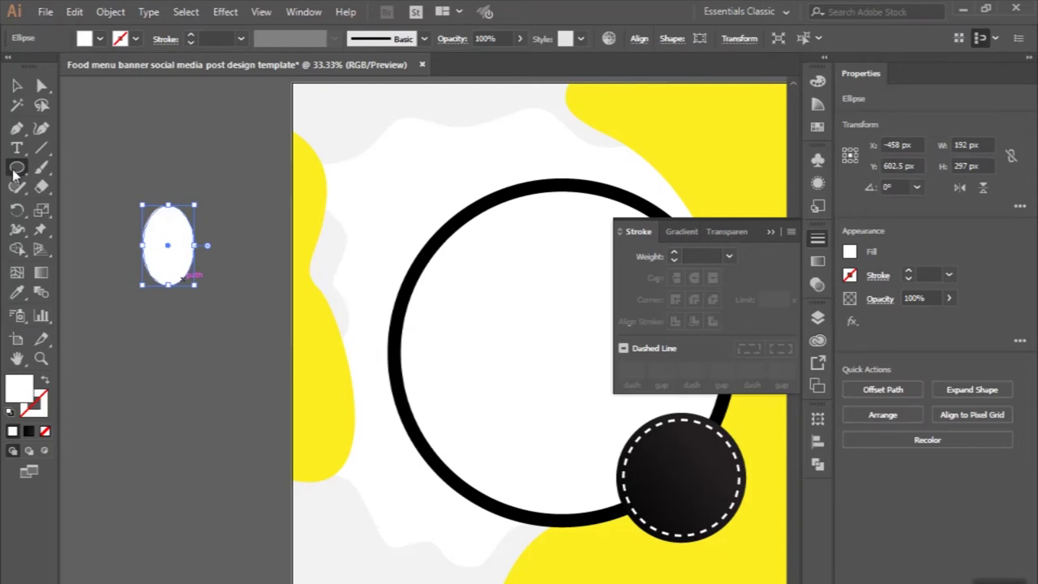
click(78, 170)
drag(160, 258, 172, 378)
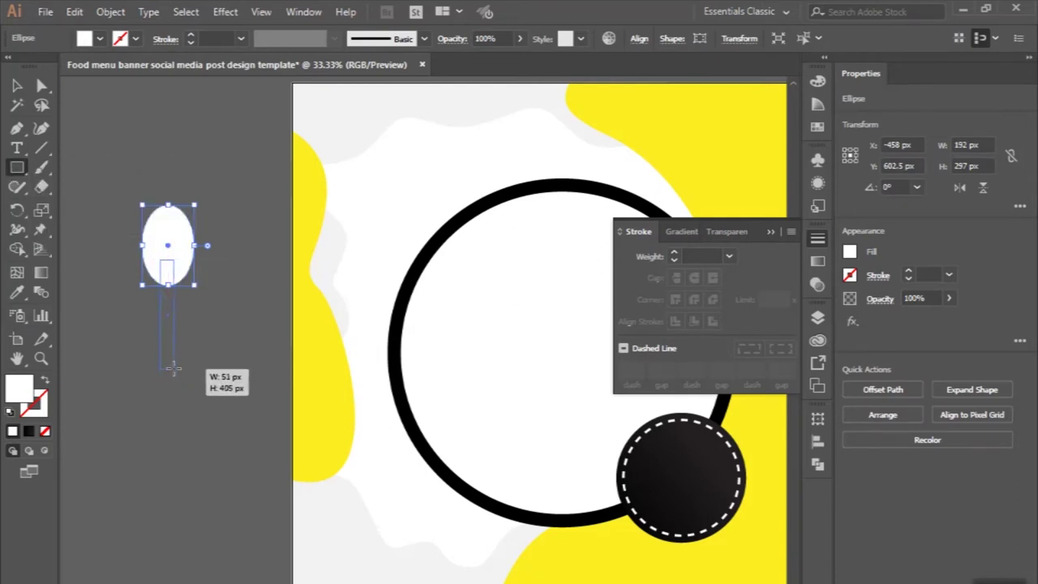
drag(172, 378, 174, 381)
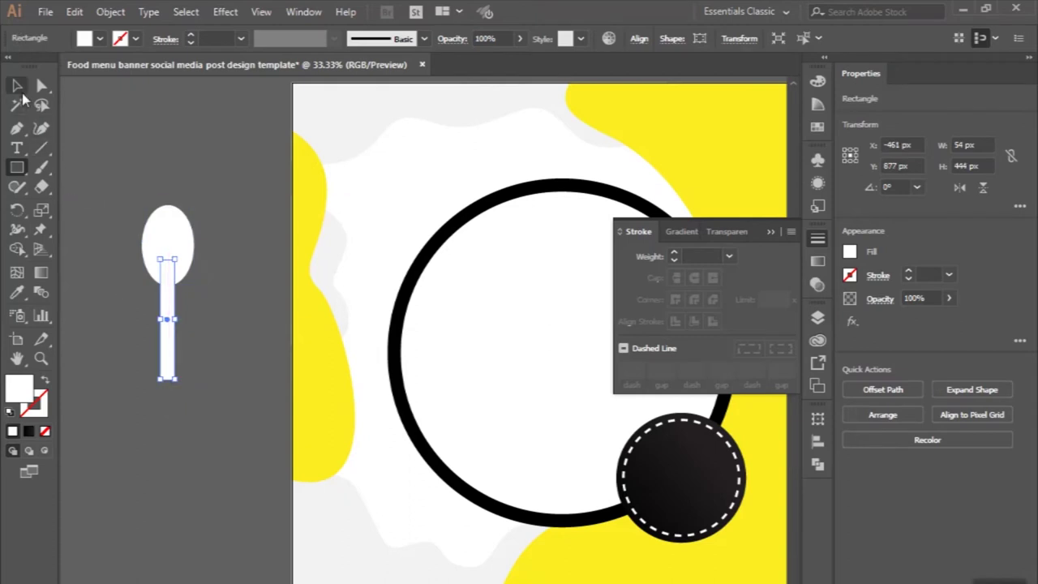
Step: Select the oval and handle together and duplicate the spoon beside it
click(17, 85)
shift+click(151, 223)
scroll(213, 232, left, 4)
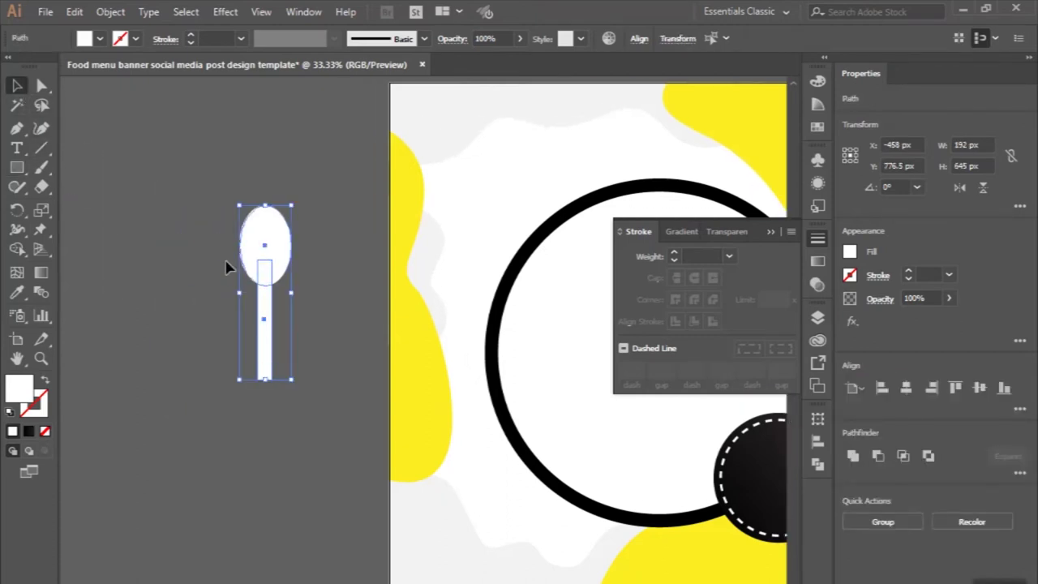
mouse_move(266, 244)
mouse_down()
mouse_move(192, 244)
mouse_move(271, 248)
mouse_up()
Step: Pen-draw a narrow slot on the right spoon's head, filled with background grey
scroll(268, 243, up, 1)
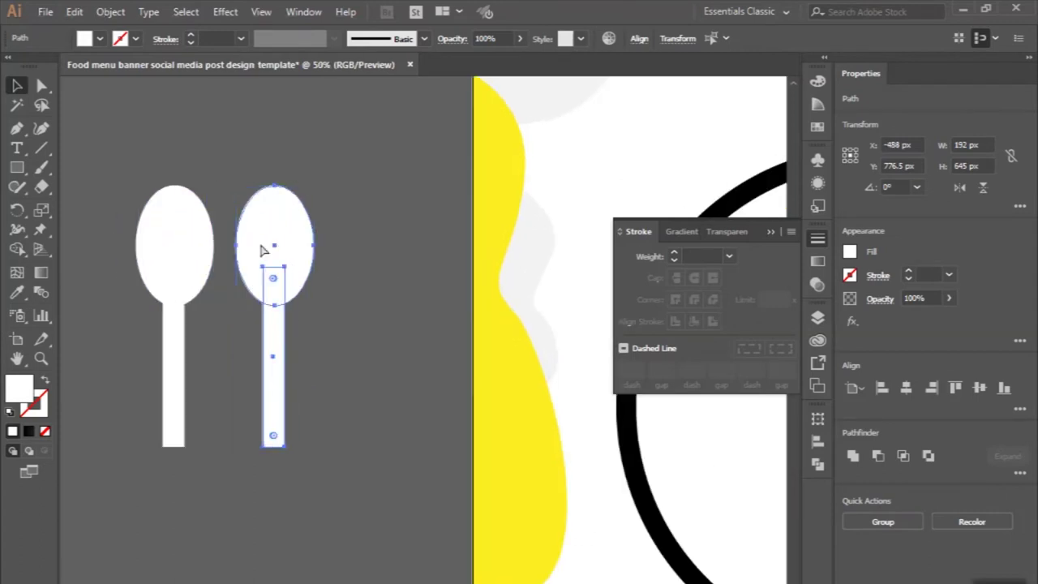
scroll(274, 182, up, 1)
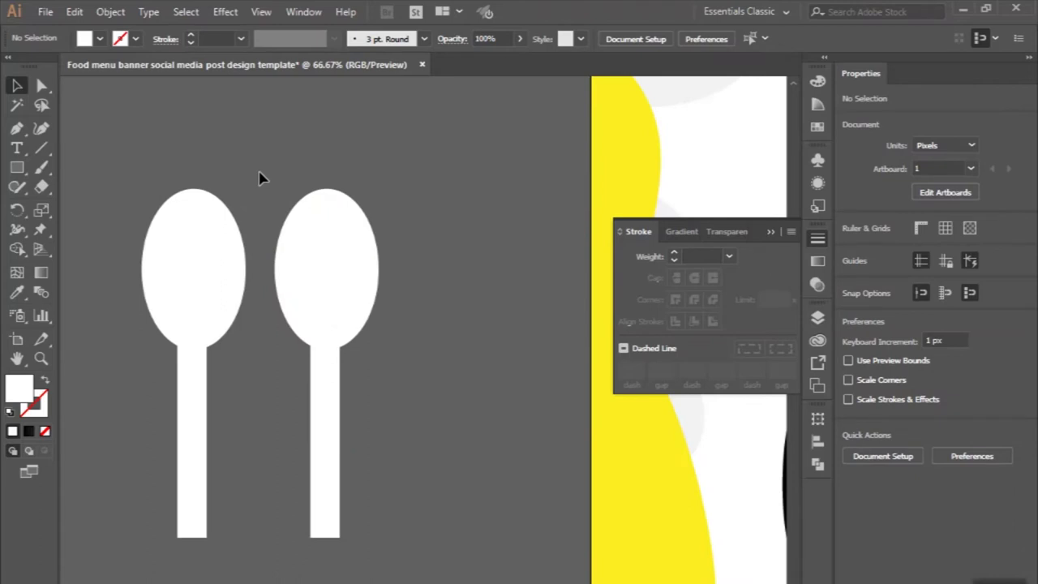
click(16, 127)
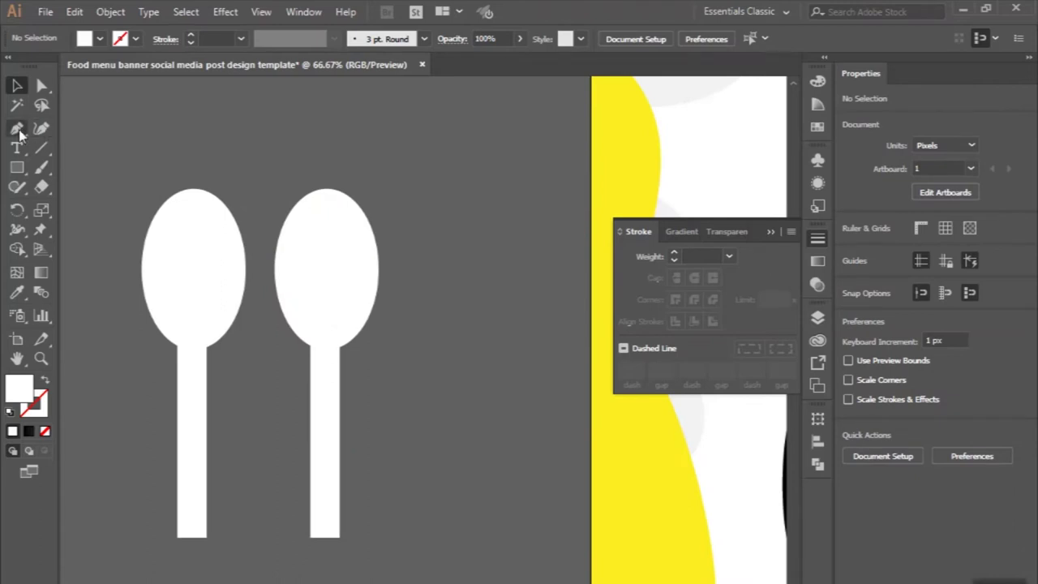
click(300, 183)
click(299, 277)
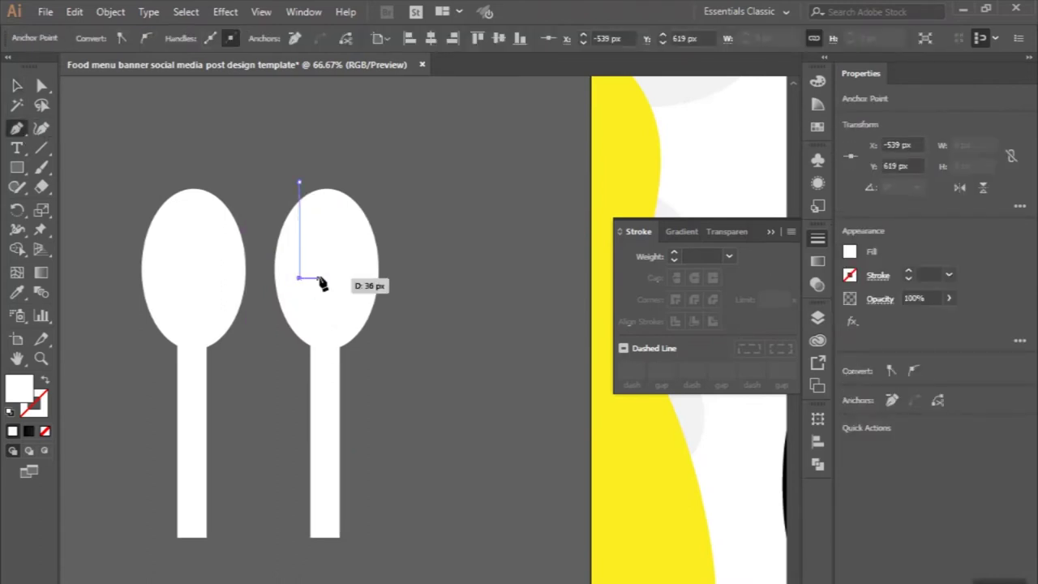
scroll(319, 280, up, 1)
click(312, 277)
scroll(313, 276, down, 1)
click(313, 113)
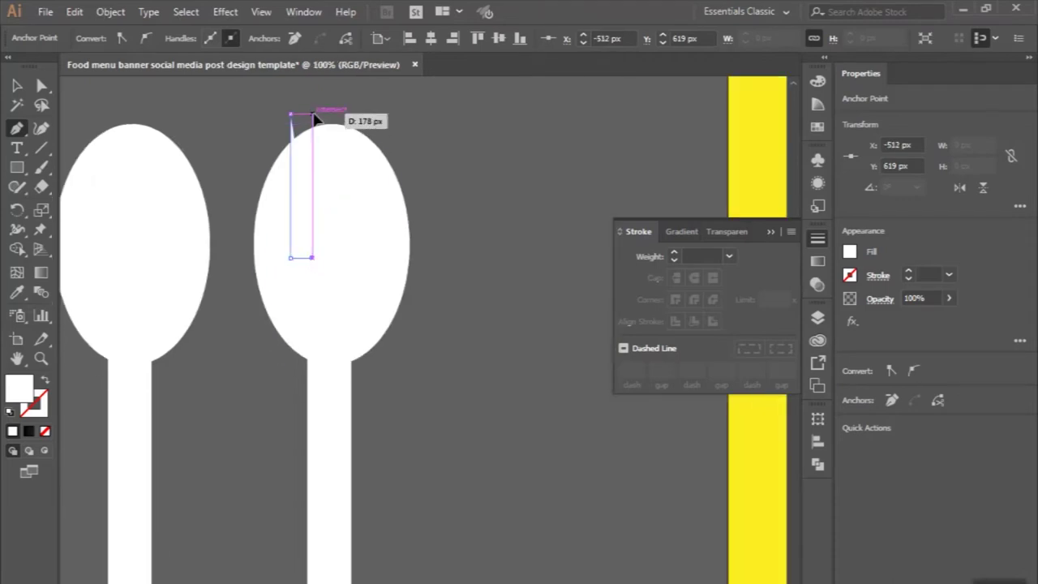
click(17, 293)
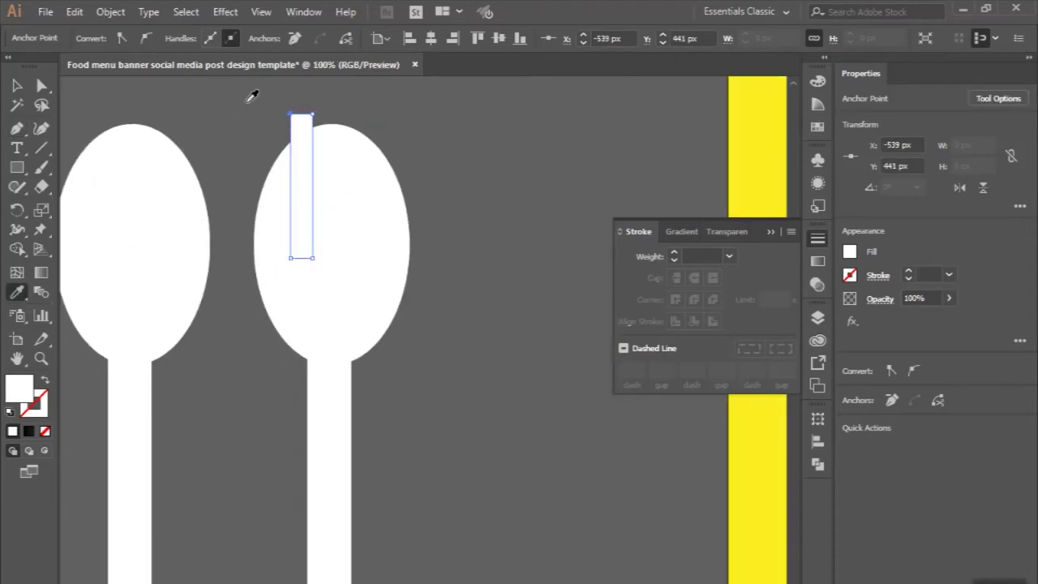
click(248, 97)
click(17, 86)
Step: Copy the slot to the right as a second gap and widen both slots to 32 px
drag(300, 150, 364, 143)
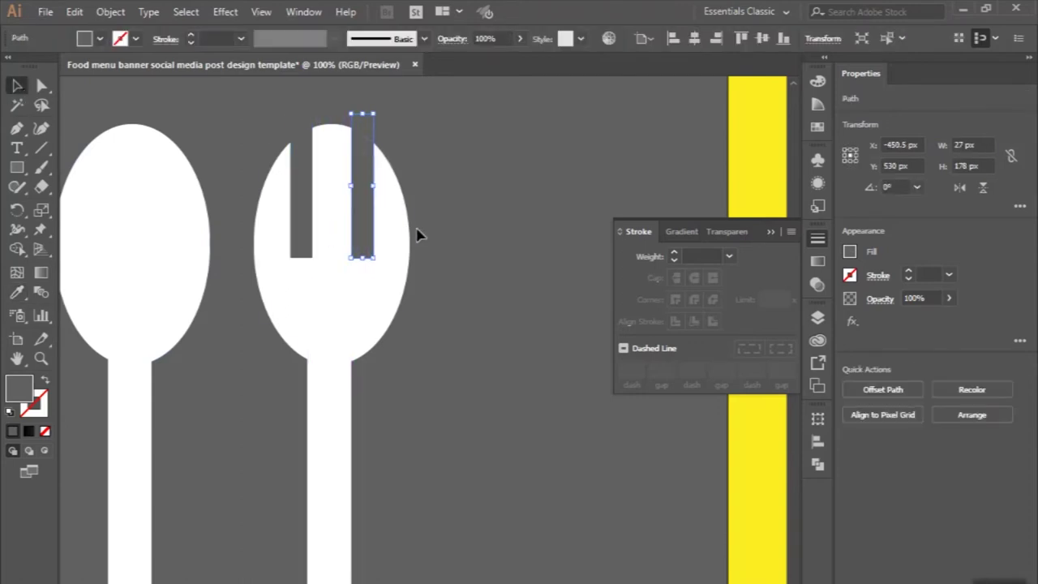
alt+scroll(285, 202, up, 1)
click(314, 203)
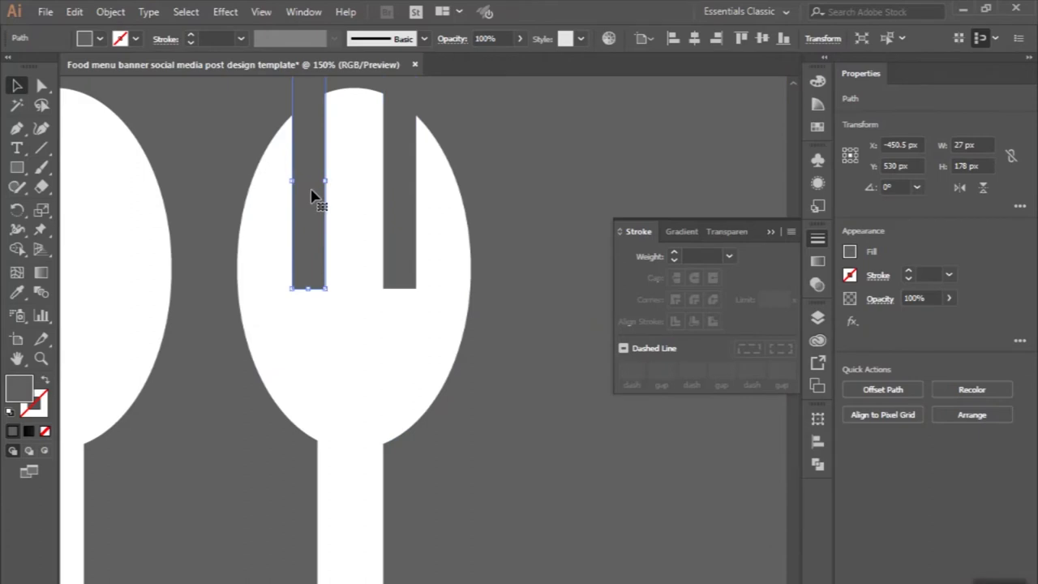
drag(332, 178, 332, 179)
click(384, 174)
drag(384, 179, 378, 180)
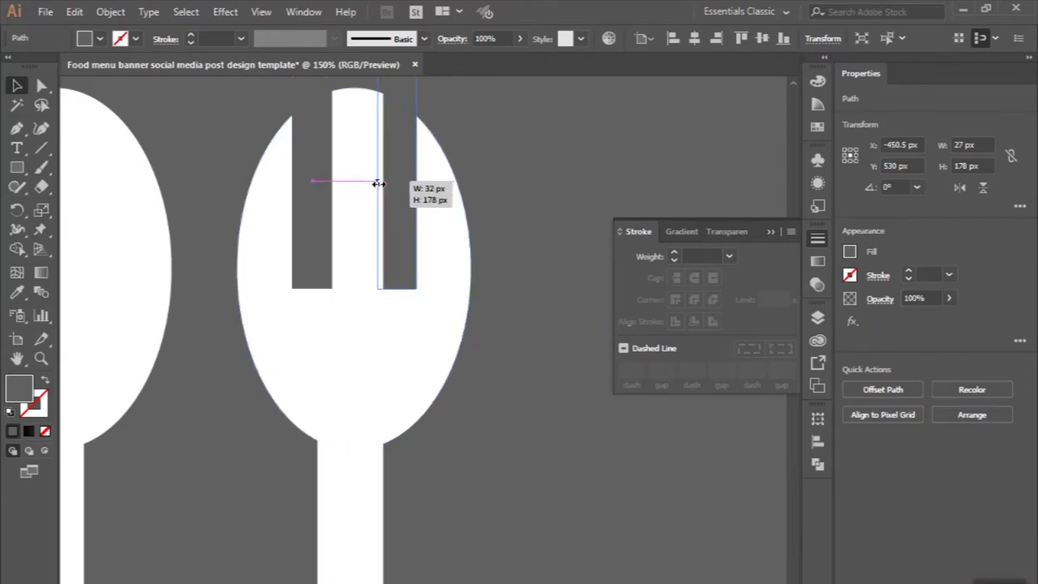
Step: Shift both slots down slightly and stretch them upward to 234 px tall
alt+scroll(378, 180, down, 2)
shift+click(350, 203)
drag(350, 202, 349, 211)
drag(366, 152, 366, 122)
click(288, 118)
scroll(288, 118, down, 2)
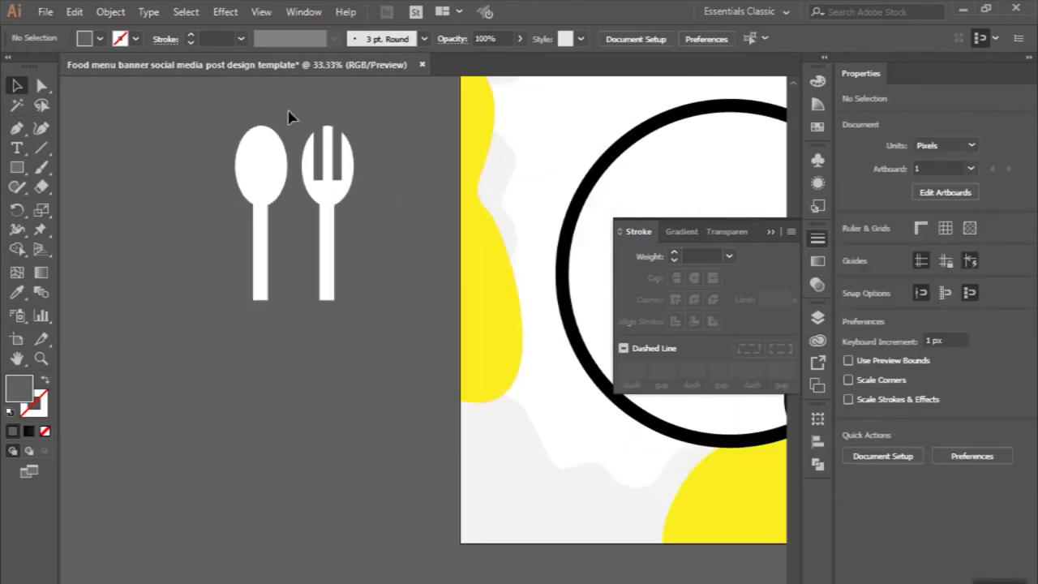
scroll(331, 155, up, 2)
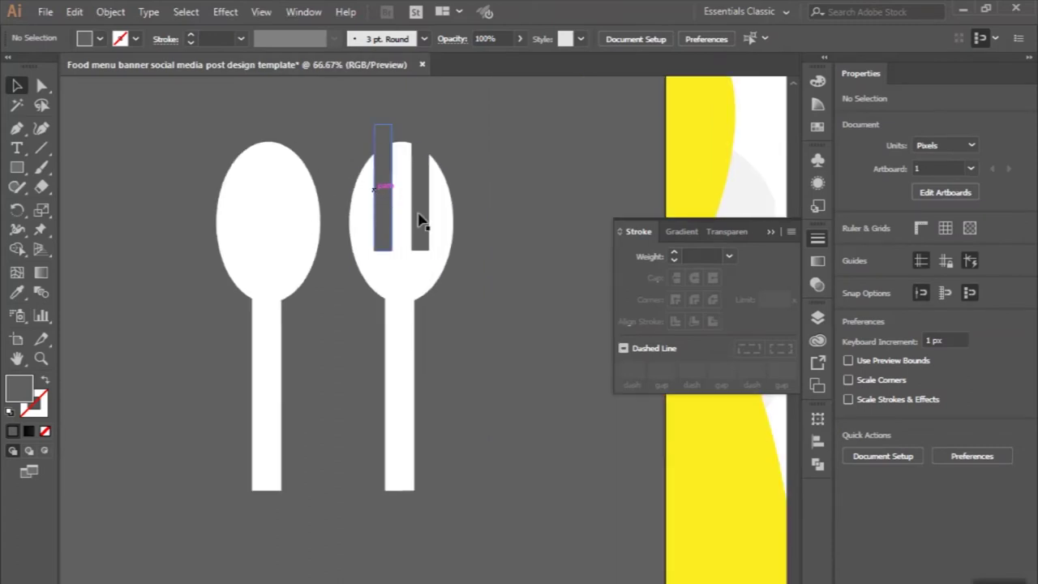
scroll(420, 220, up, 1)
click(420, 221)
click(367, 263)
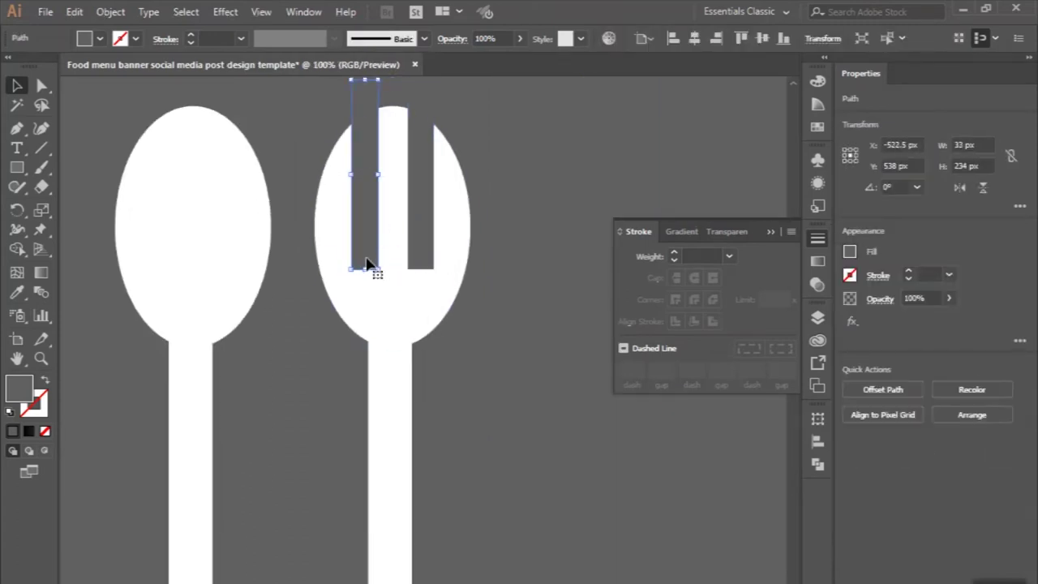
scroll(366, 263, up, 1)
scroll(366, 264, up, 1)
Step: Fully round the bottom of the fork's left slot
click(41, 85)
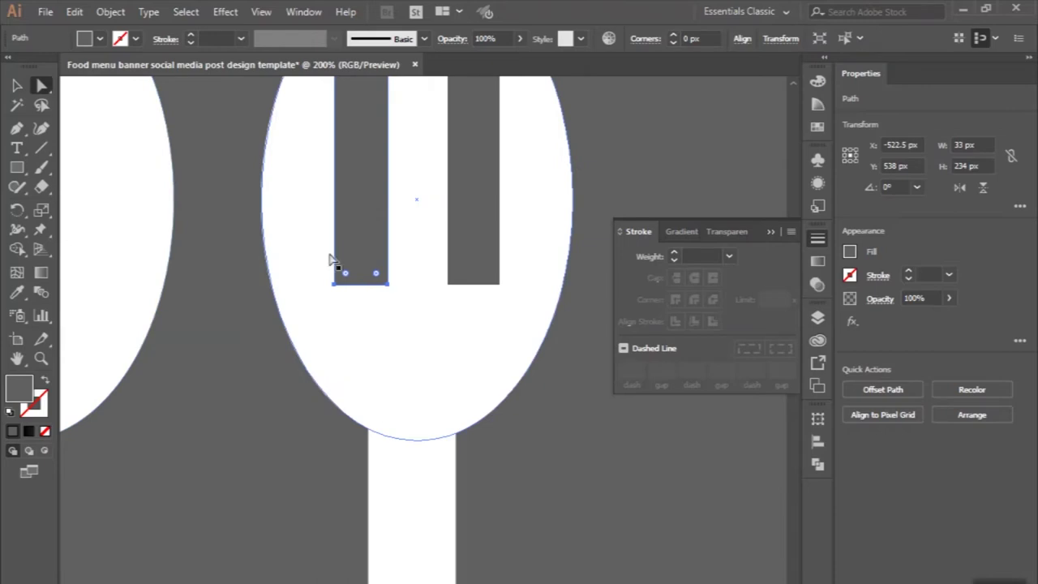
drag(346, 273, 405, 181)
click(467, 245)
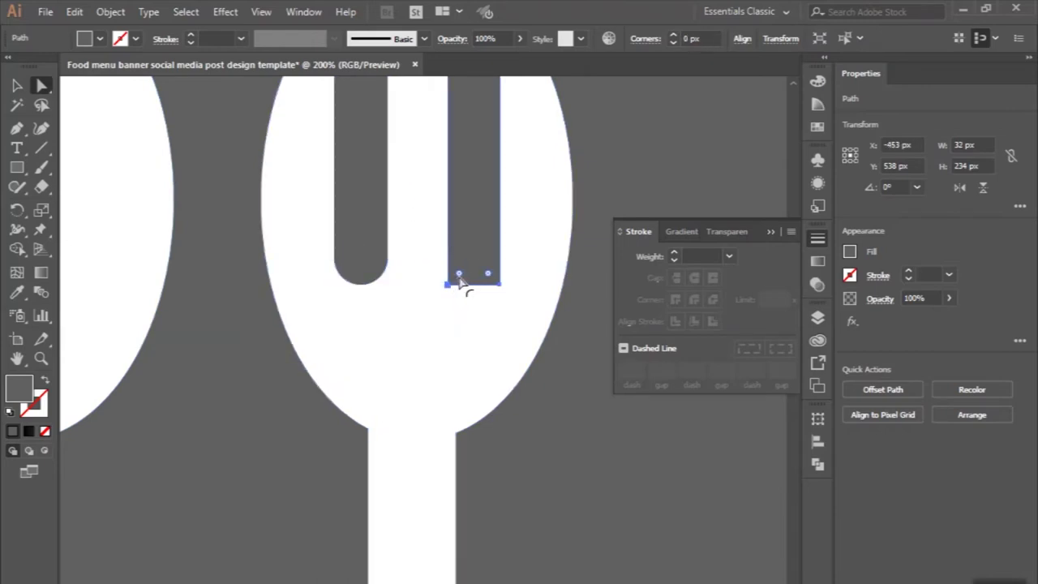
key(ctrl+minus)
key(ctrl+minus)
key(ctrl+minus)
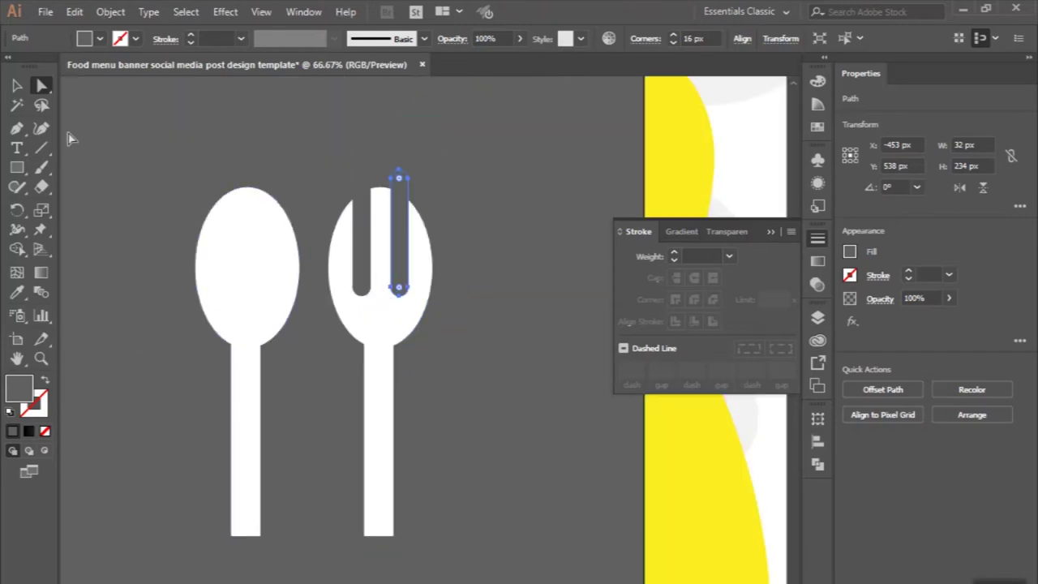
click(18, 86)
click(249, 143)
key(ctrl+minus)
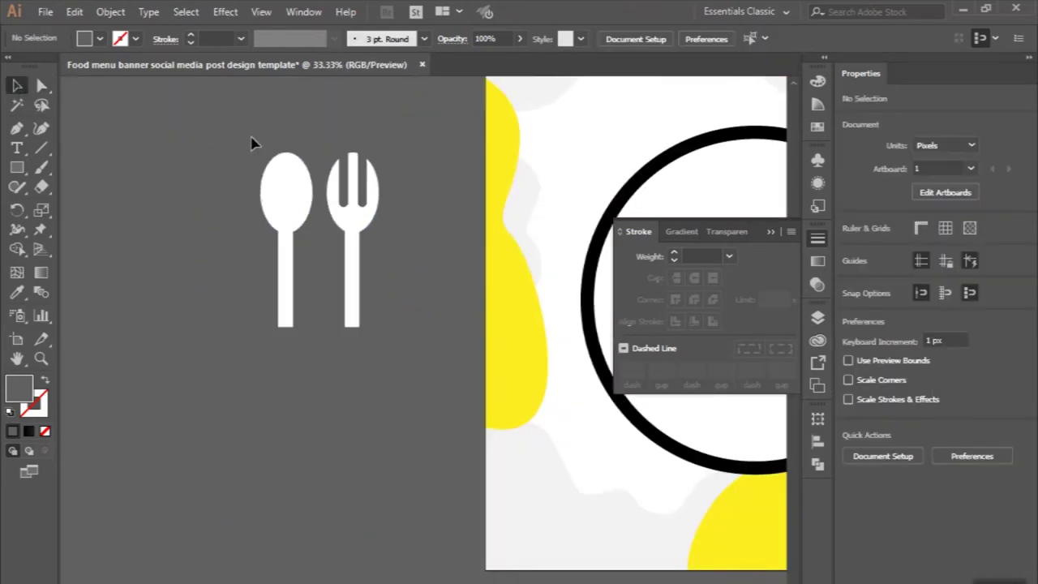
key(ctrl+plus)
Step: Round the spoon handle's bottom end with 27 px corners
click(312, 359)
key(ctrl+plus)
key(a)
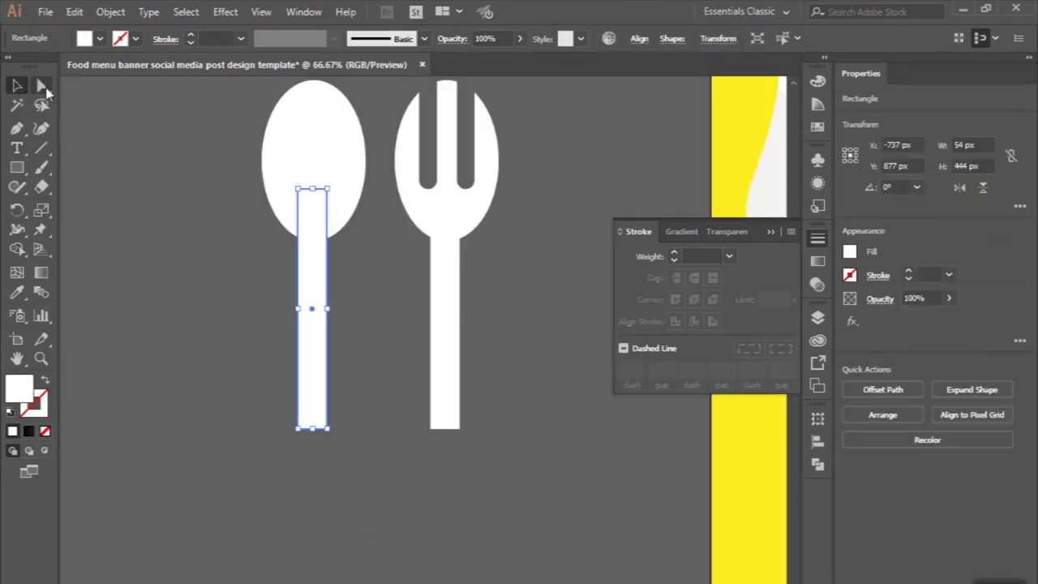
drag(362, 464, 382, 474)
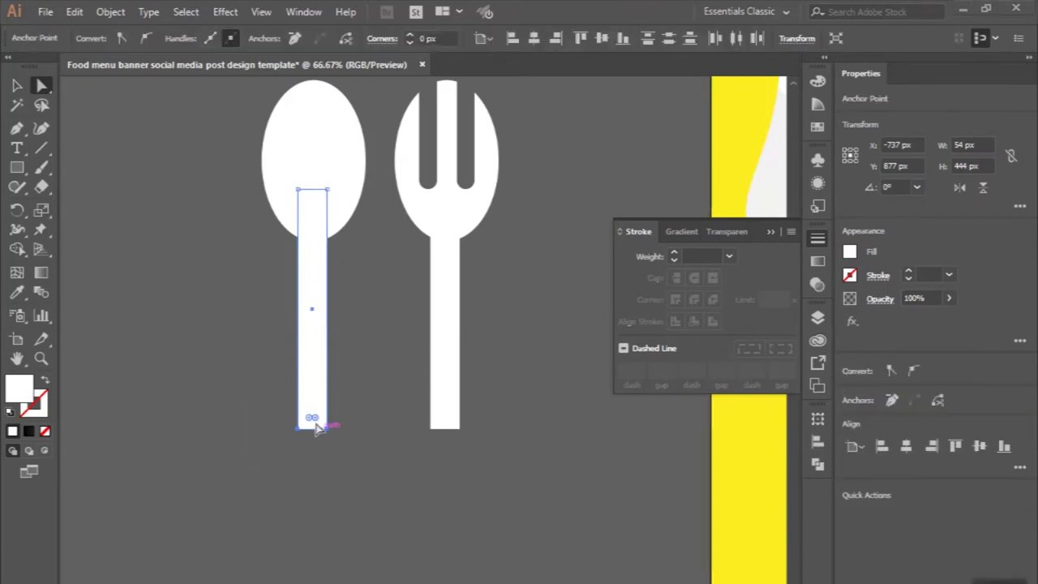
drag(315, 419, 306, 324)
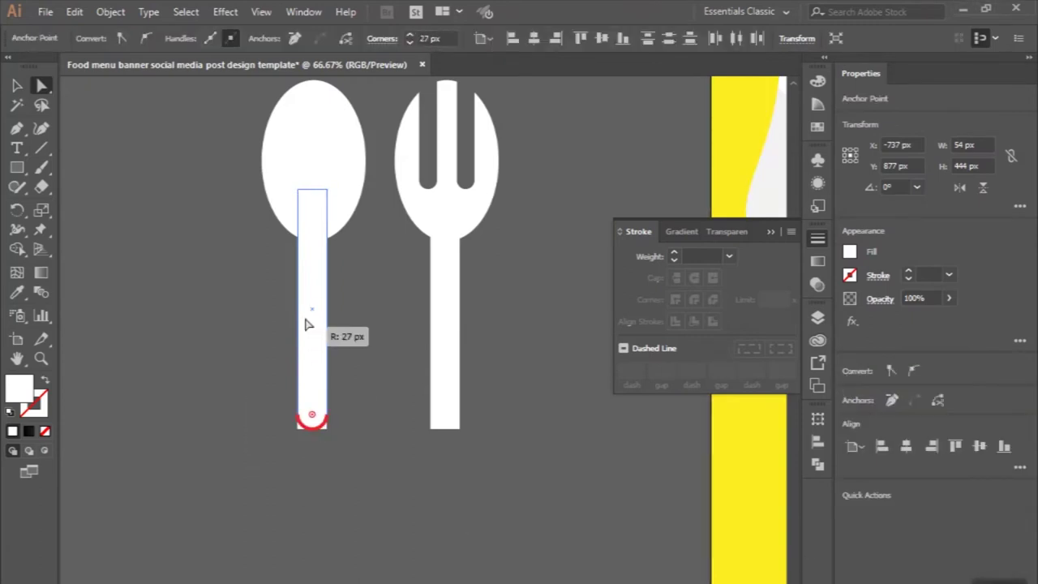
click(17, 89)
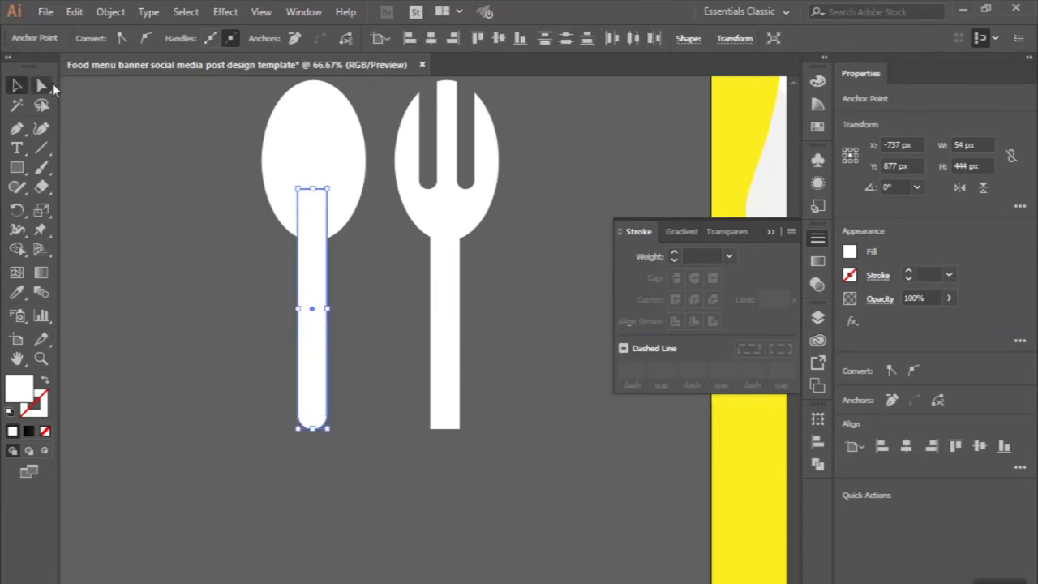
Step: Round the fork handle's bottom end with 27 px corners
click(50, 86)
drag(397, 393, 494, 468)
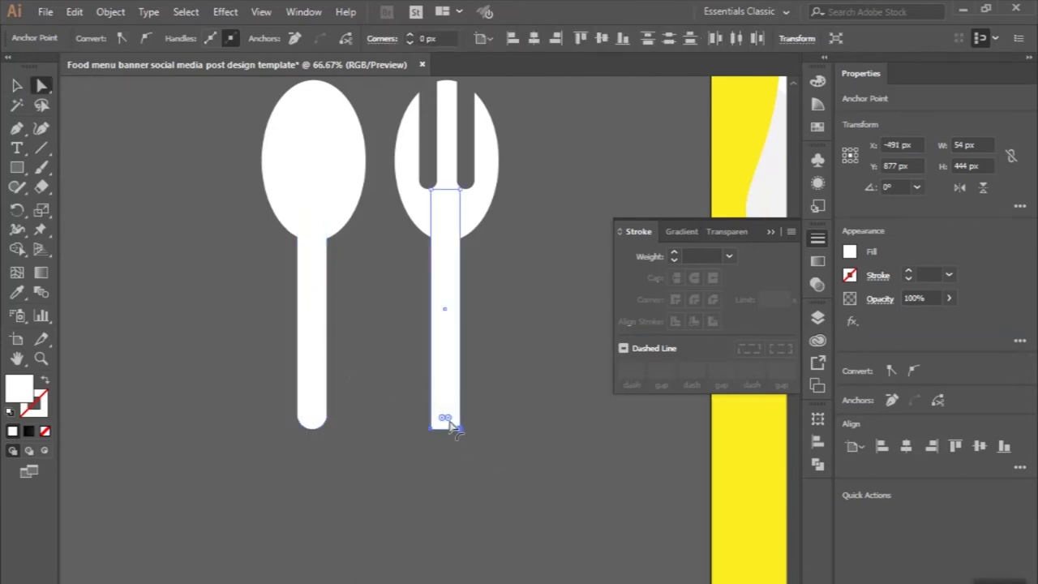
drag(450, 420, 433, 342)
Step: Unite the spoon head and handle into a single shape
click(17, 86)
click(188, 201)
key(ctrl+minus)
drag(192, 144, 305, 256)
click(854, 456)
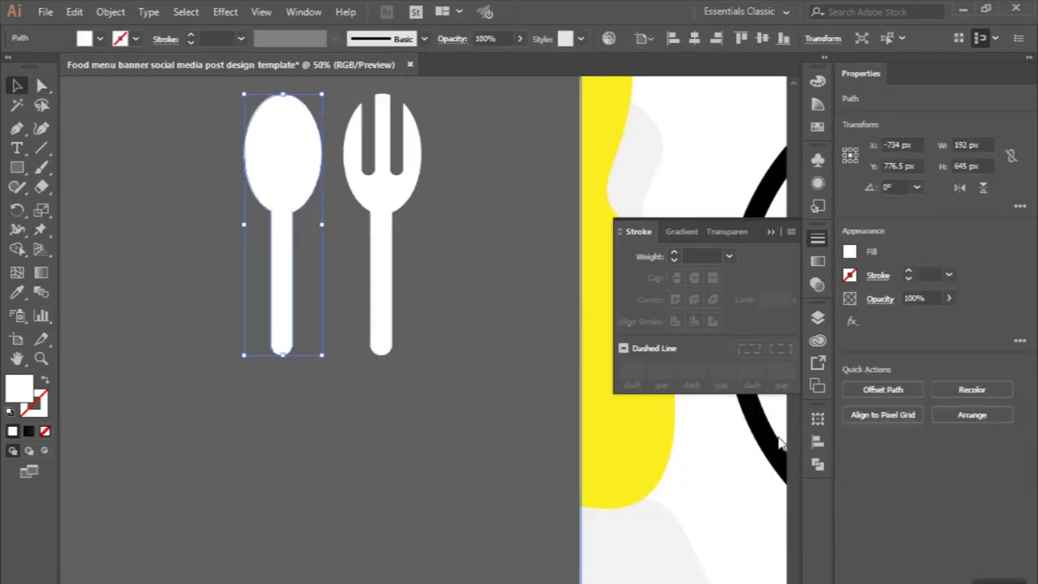
Step: Cut the slots out of the fork head with Shape Builder, removing both slot tips
scroll(355, 123, up, 2)
drag(414, 209, 361, 138)
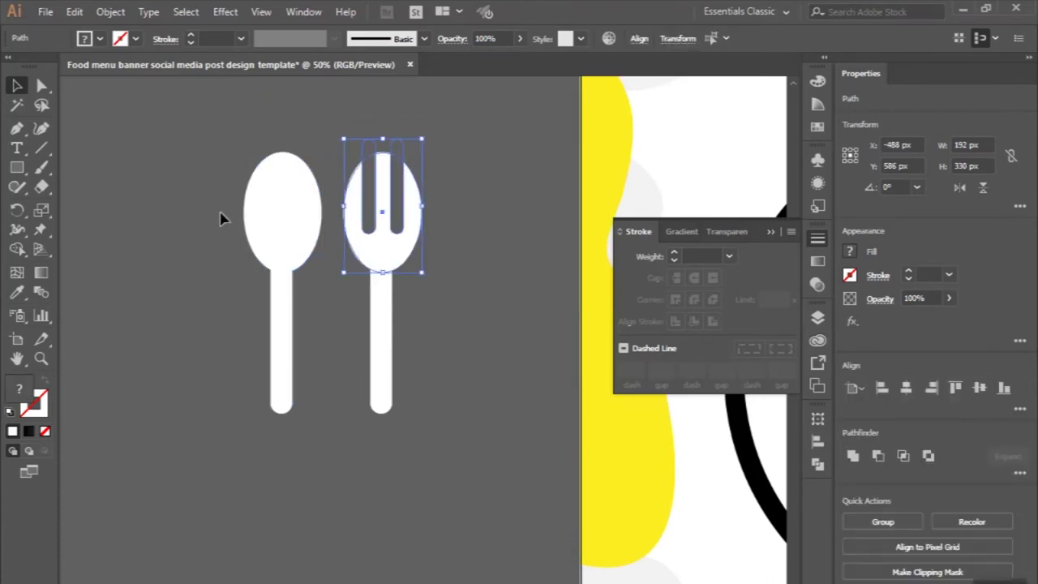
click(16, 249)
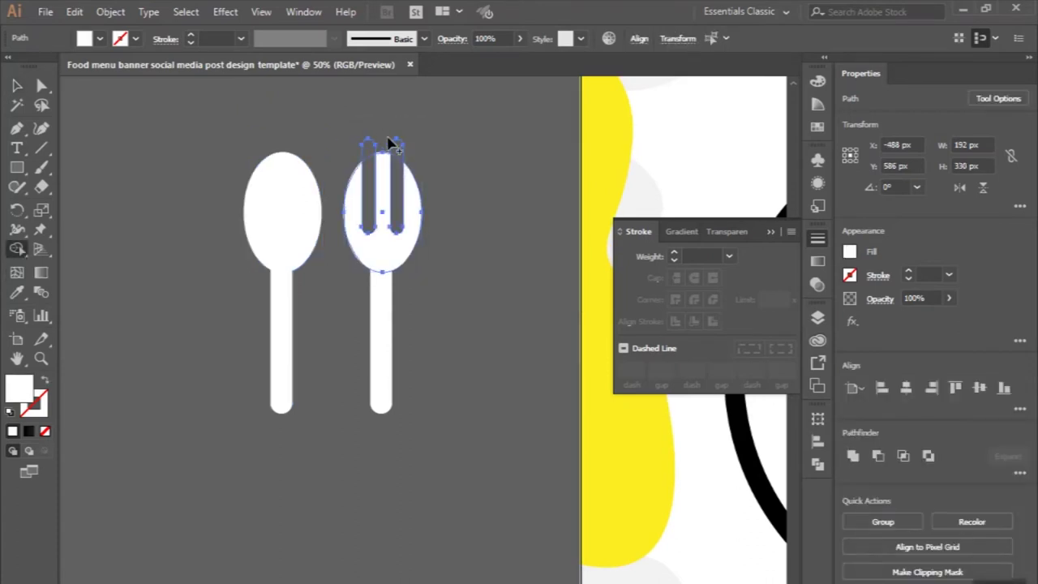
scroll(388, 143, up, 2)
alt+click(349, 150)
alt+click(402, 155)
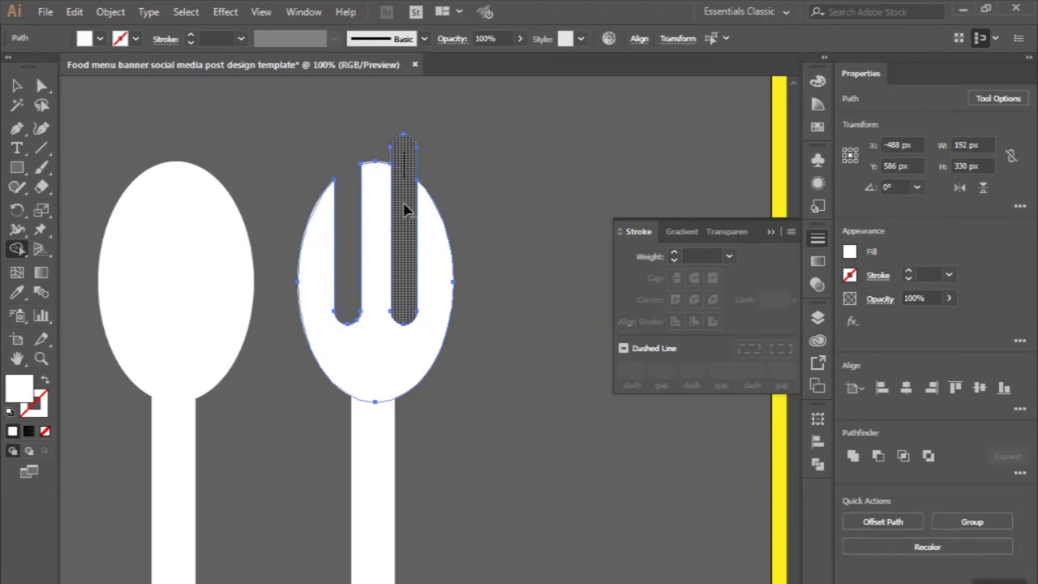
scroll(396, 209, down, 1)
Step: Unite the fork head and handle into one 192 × 645 px shape
click(17, 84)
scroll(298, 188, down, 1)
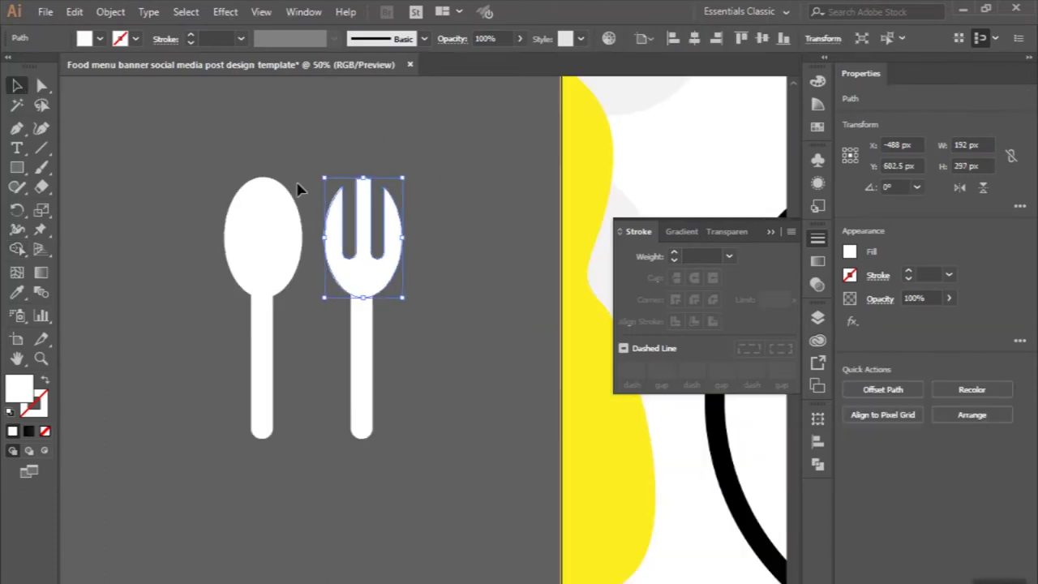
drag(414, 383, 414, 383)
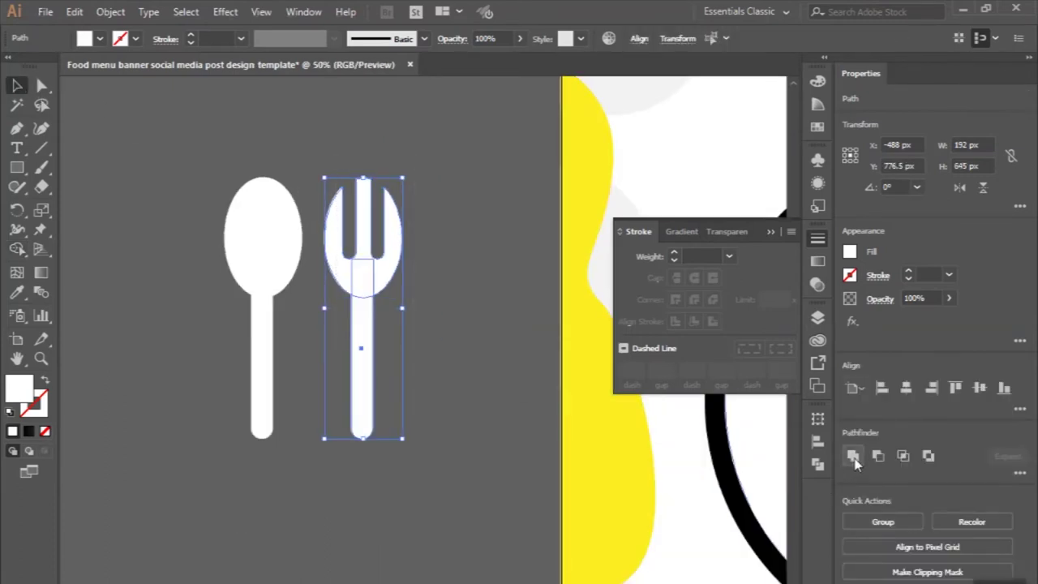
click(853, 458)
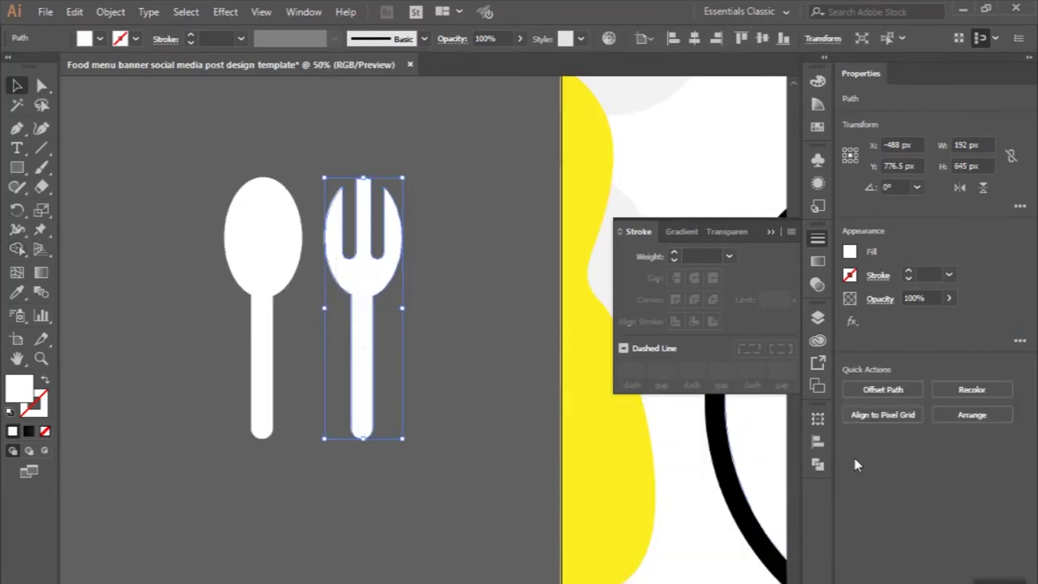
click(771, 232)
click(482, 278)
scroll(481, 278, down, 1)
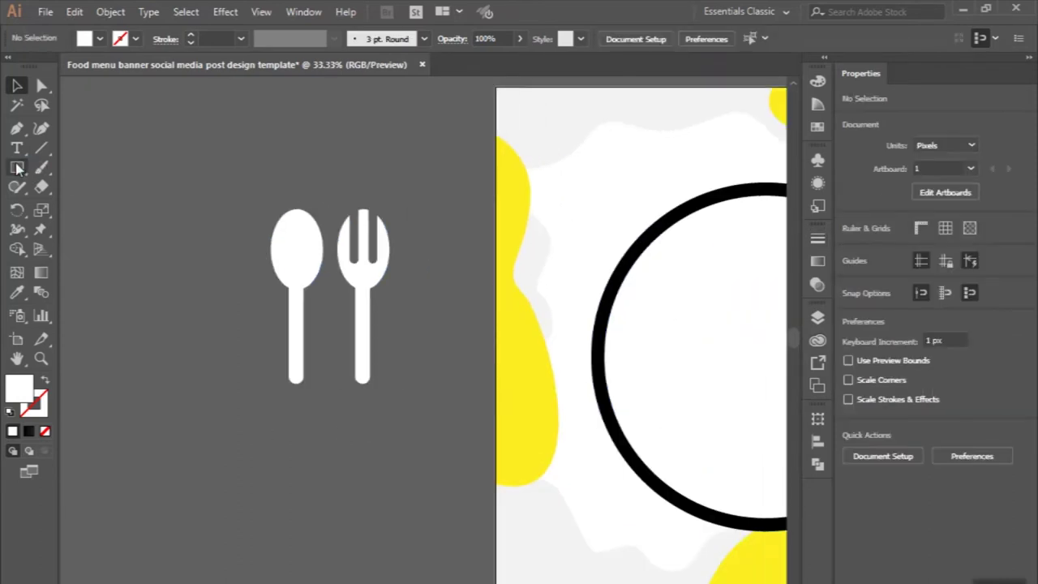
Step: Draw a circle behind the spoon and fork, filled with the blobs' yellow
drag(18, 168, 72, 206)
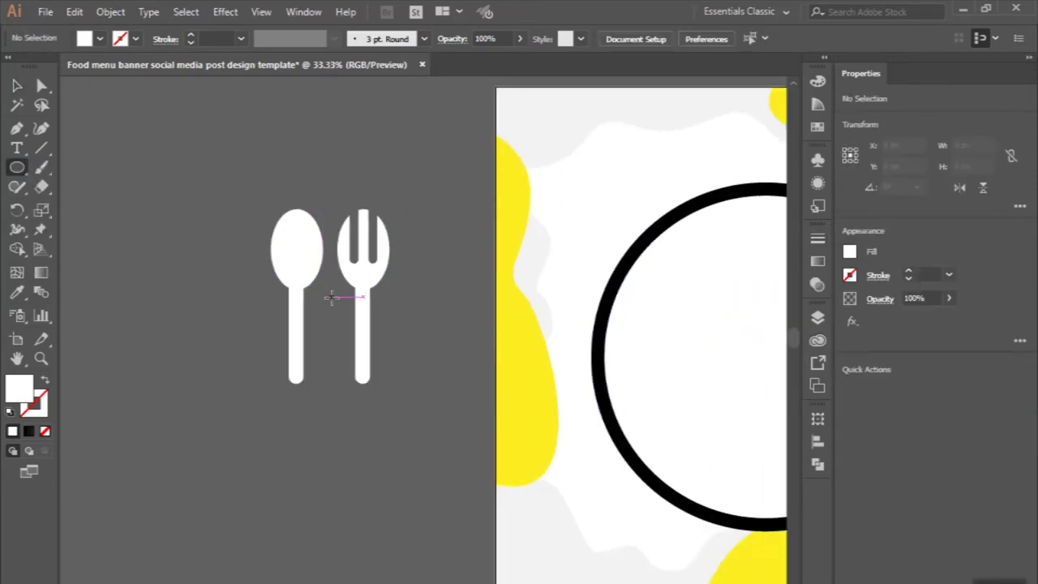
drag(332, 298, 404, 369)
click(16, 293)
click(512, 209)
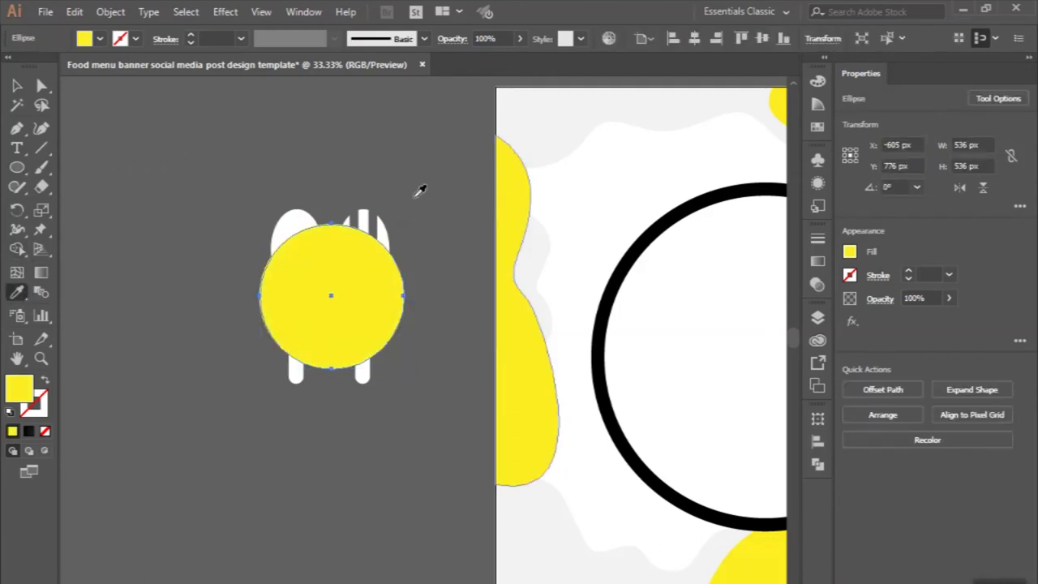
click(16, 86)
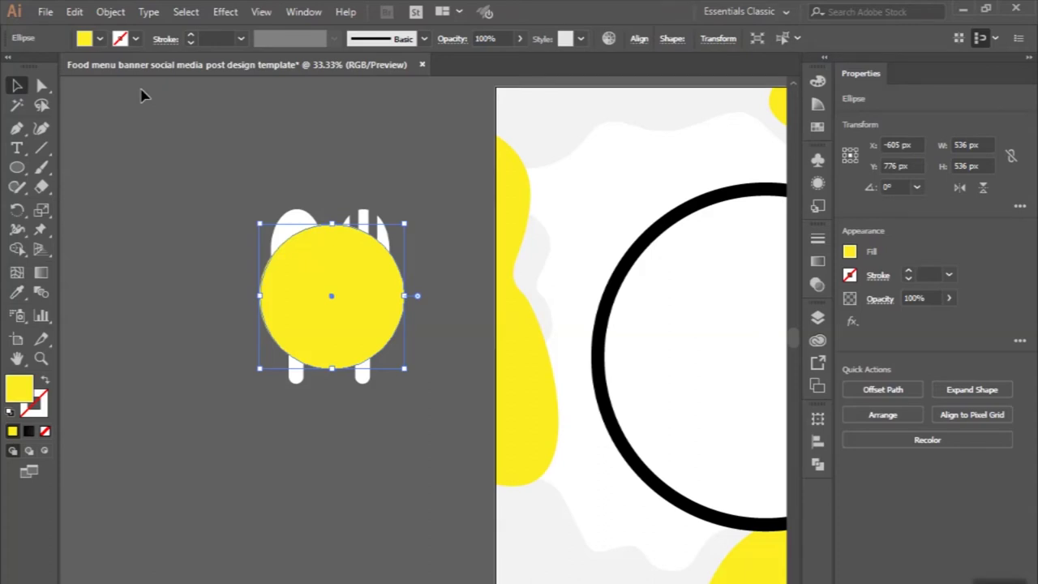
Step: Fill the spoon and fork with the ring's black
shift+click(301, 224)
shift+click(363, 225)
shift+click(268, 258)
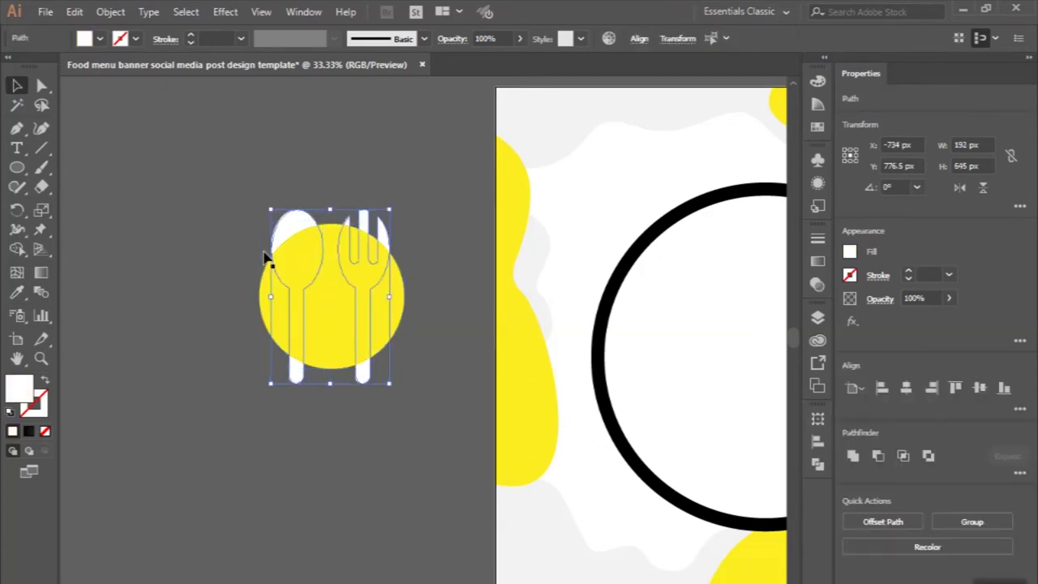
click(16, 292)
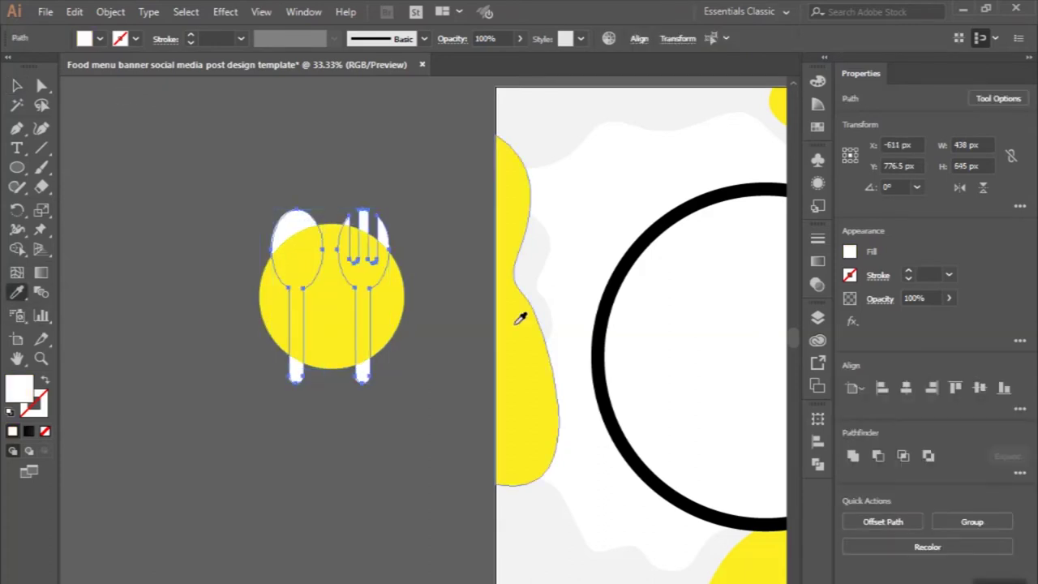
click(604, 318)
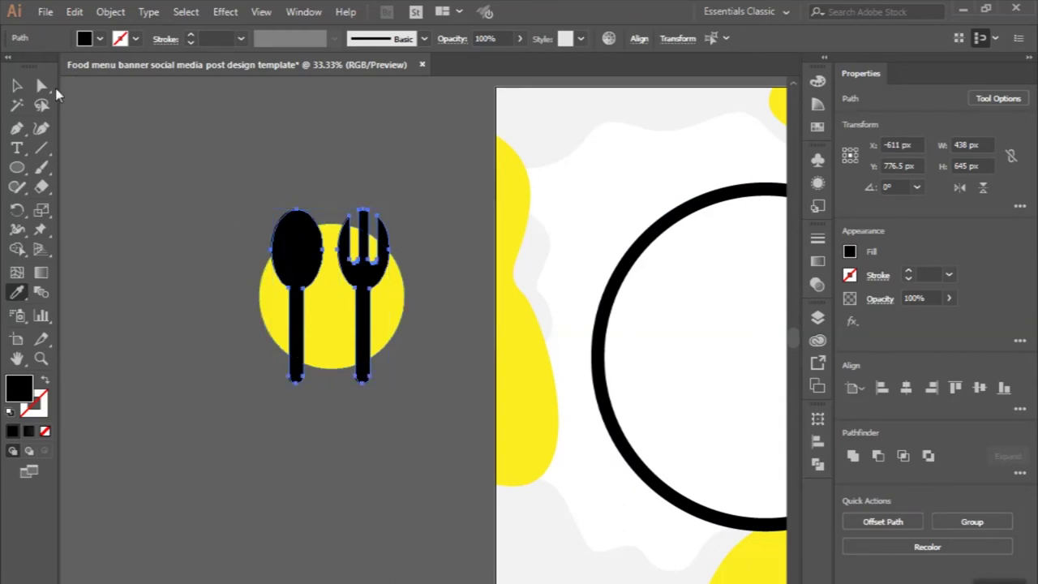
click(18, 86)
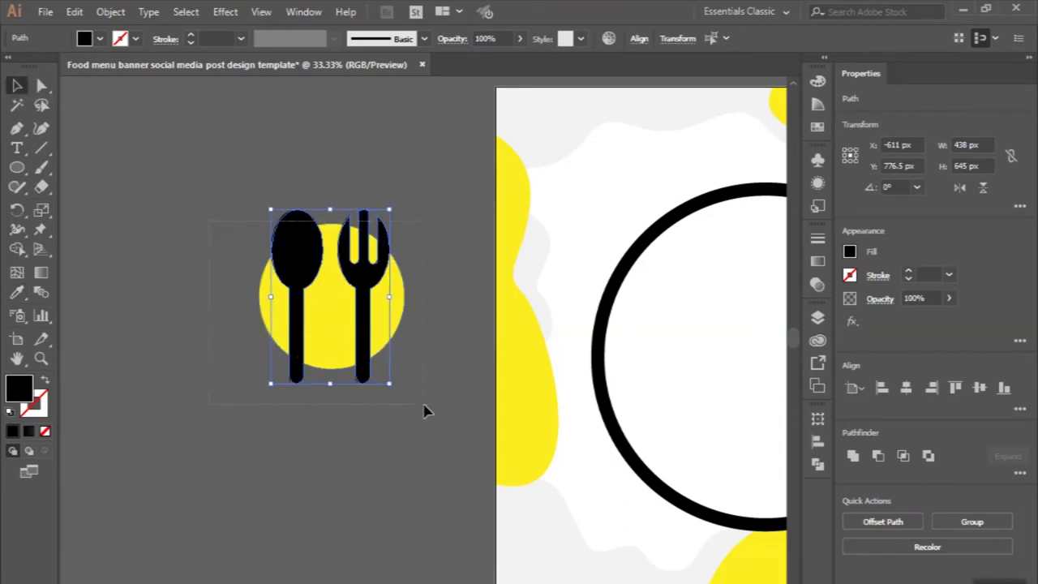
Step: Group the spoon and fork and shrink the icon onto the artboard's top-left corner
click(883, 524)
scroll(355, 466, down, 1)
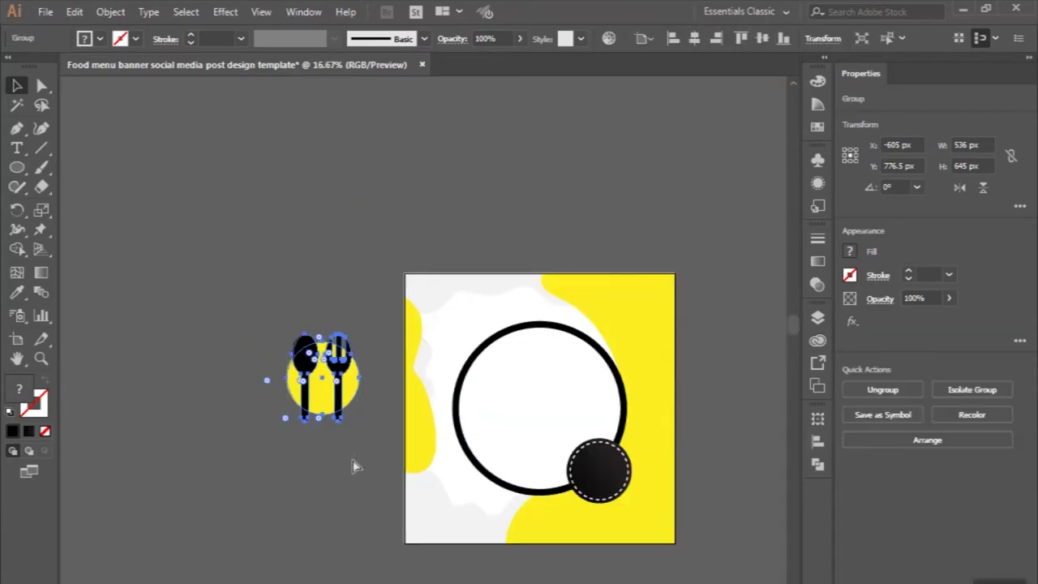
scroll(355, 465, right, 1)
mouse_move(284, 420)
mouse_down()
mouse_move(279, 389)
mouse_move(394, 297)
mouse_up()
scroll(393, 297, up, 1)
scroll(393, 298, up, 1)
Step: Scale the icon group to about 144 × 173 px and nudge it up and right
shift+click(386, 222)
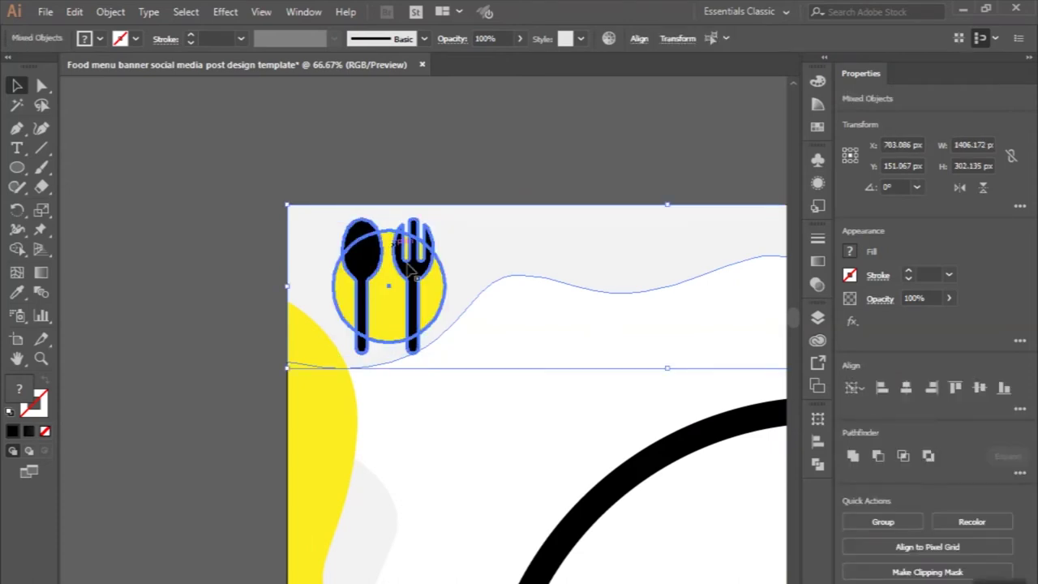
click(372, 133)
click(405, 260)
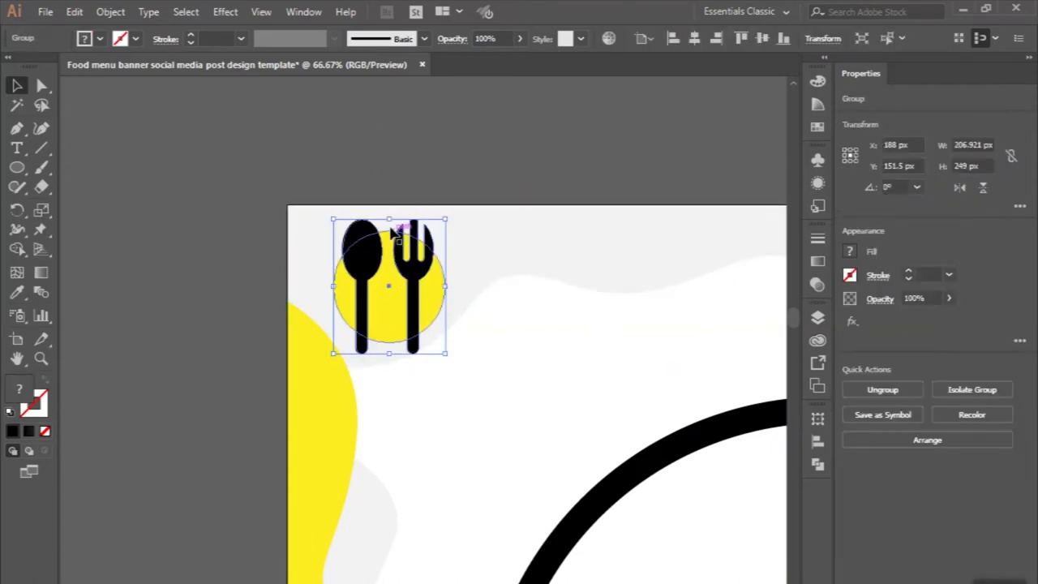
drag(389, 221, 389, 260)
drag(395, 306, 430, 297)
click(211, 267)
scroll(211, 267, down, 1)
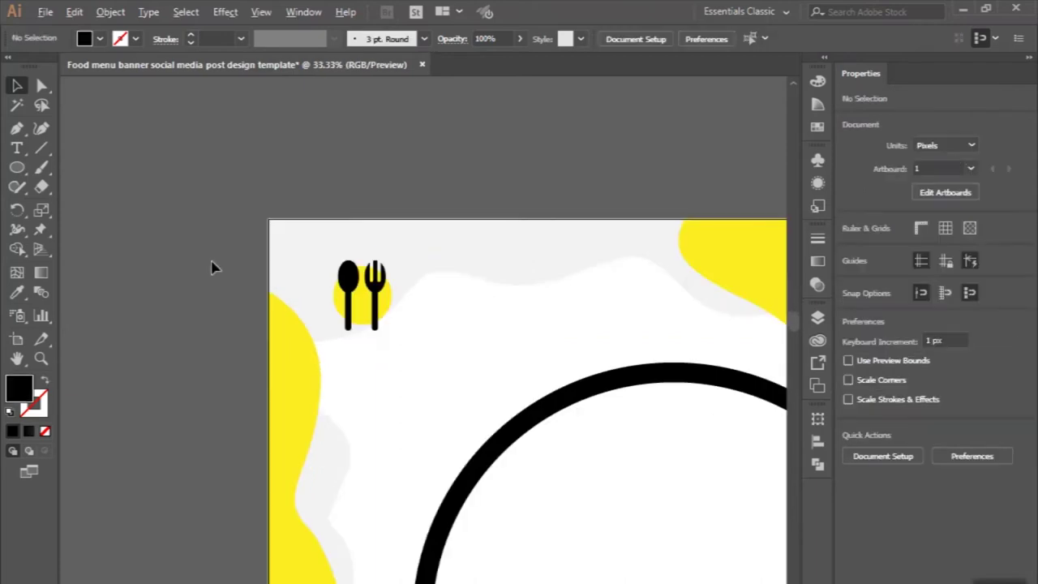
scroll(244, 280, down, 1)
scroll(267, 292, up, 1)
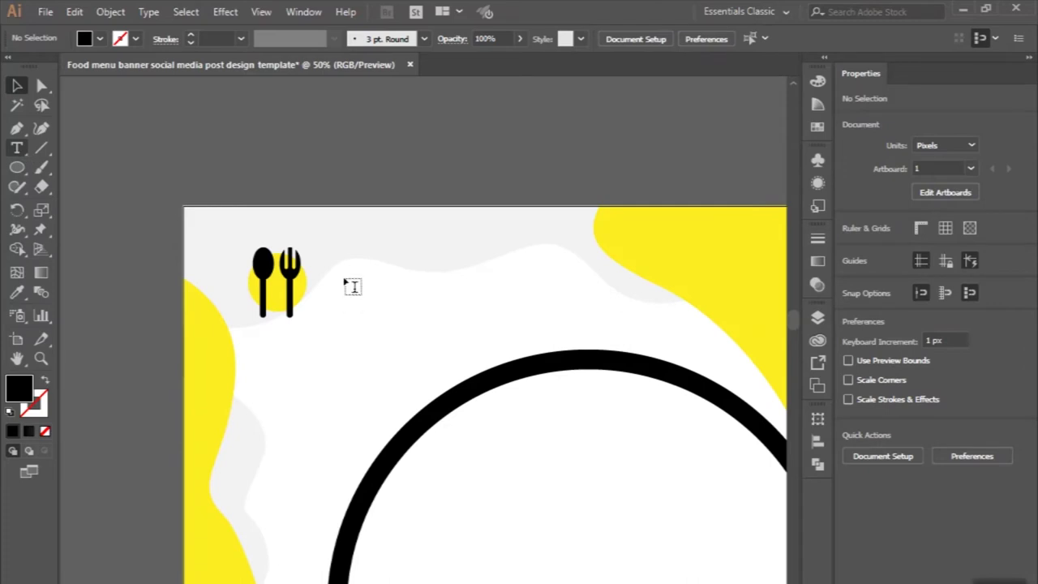
Step: Add enlarged LOGO text beside the icon, set in CoolveticaRg-Regular
click(345, 295)
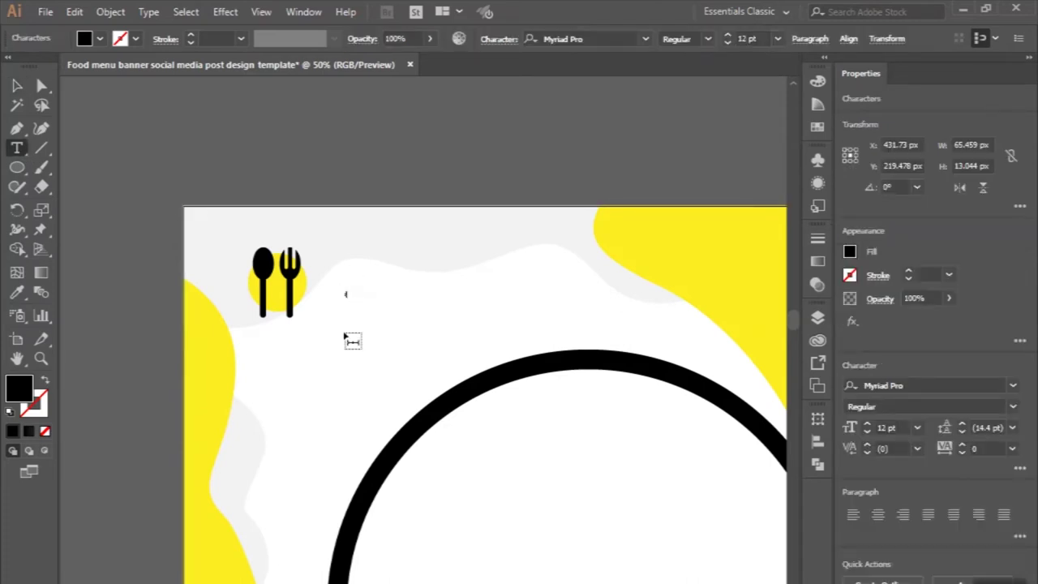
click(24, 83)
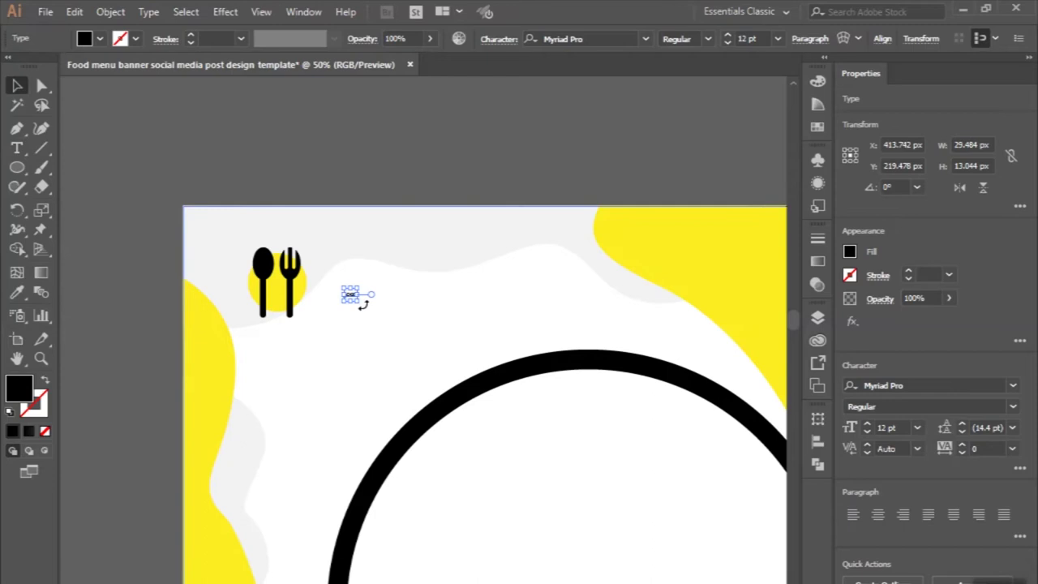
mouse_move(364, 300)
mouse_down()
mouse_move(428, 310)
mouse_move(393, 300)
mouse_up()
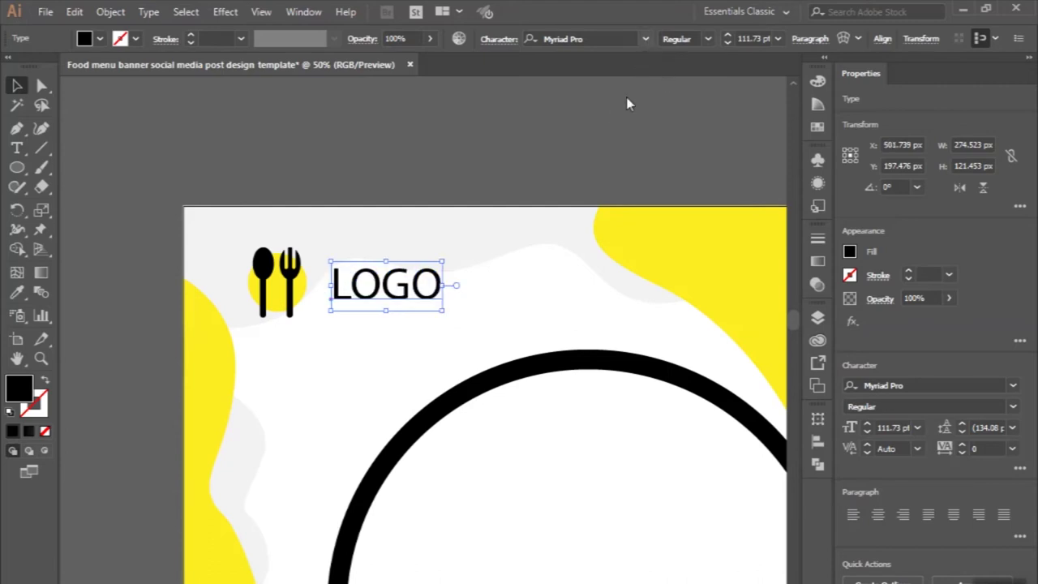
click(647, 39)
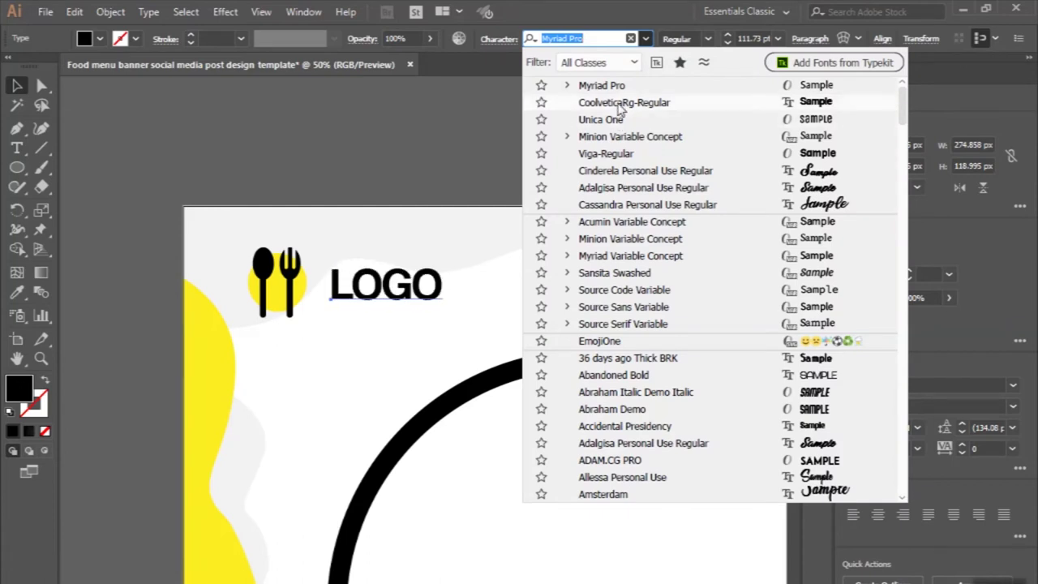
click(624, 102)
mouse_move(419, 292)
mouse_down()
mouse_move(412, 301)
mouse_move(422, 290)
mouse_up()
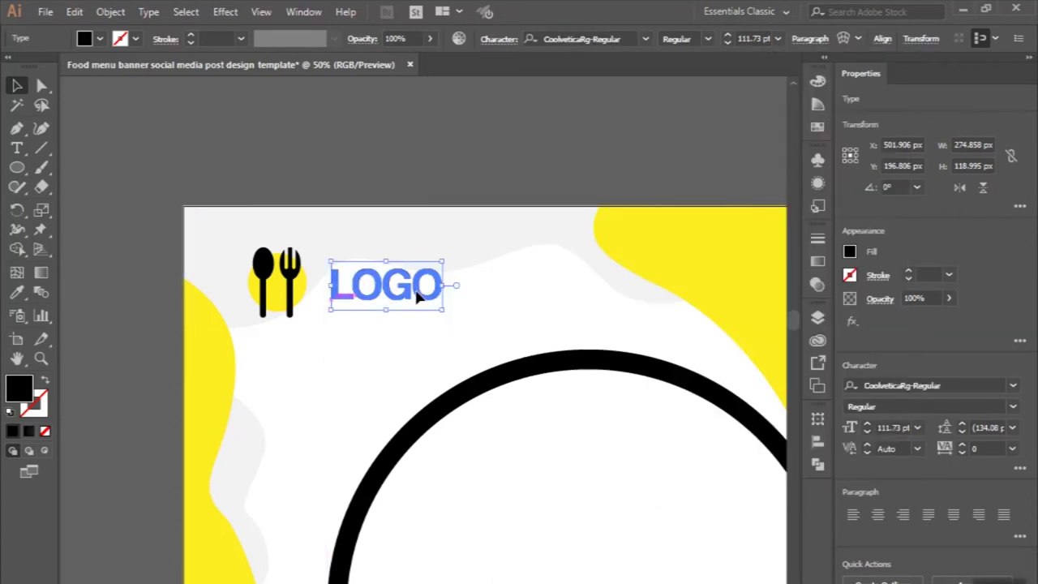
Step: Convert LOGO to outlines, scale it slightly smaller and move it closer to the icon
click(339, 177)
key(ctrl+minus)
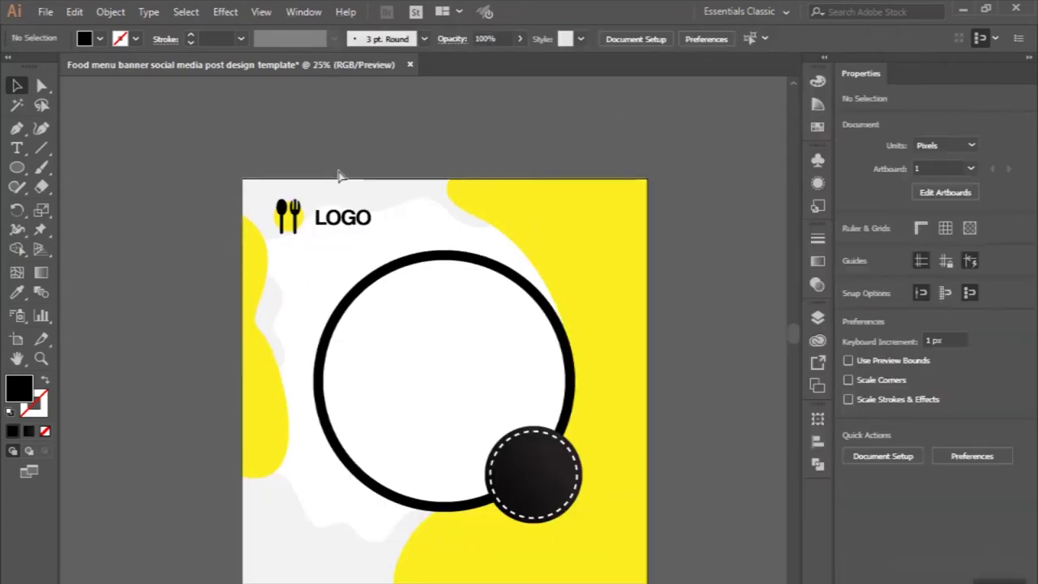
key(ctrl+minus)
scroll(284, 207, up, 2)
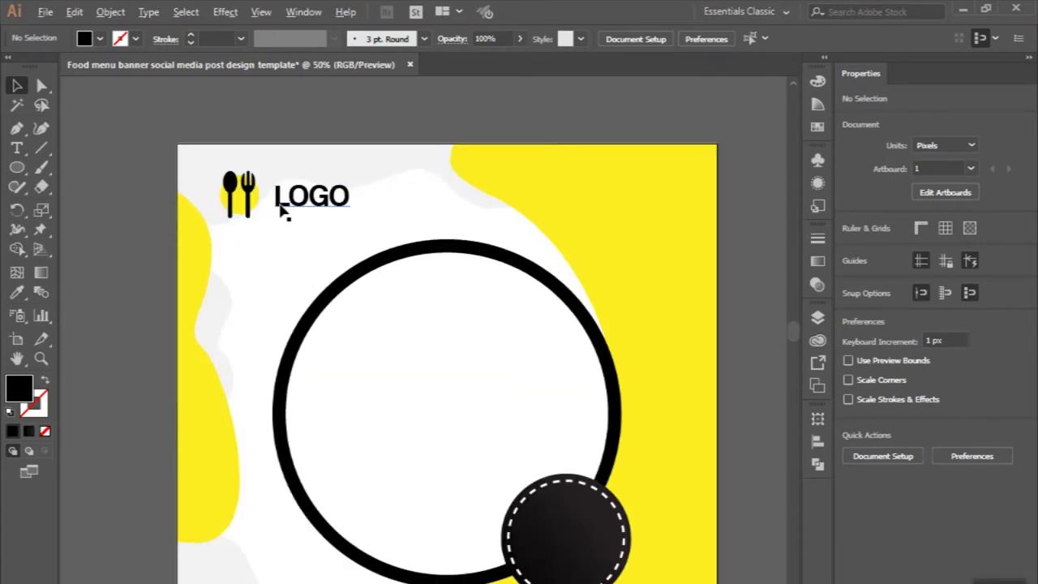
scroll(280, 208, up, 1)
click(281, 209)
key(ctrl+shift+o)
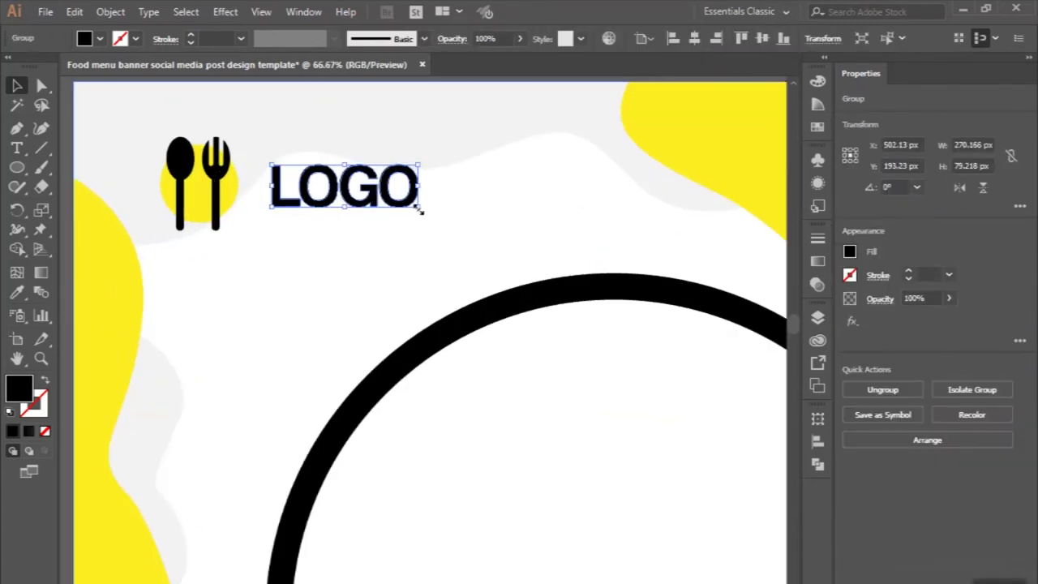
drag(422, 211, 406, 203)
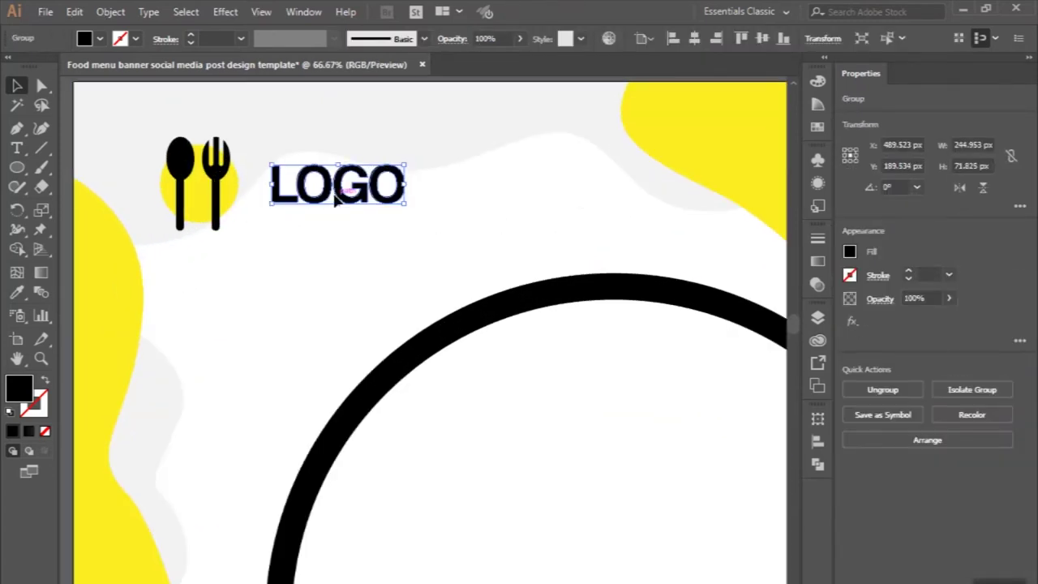
drag(342, 203, 328, 203)
scroll(330, 203, down, 3)
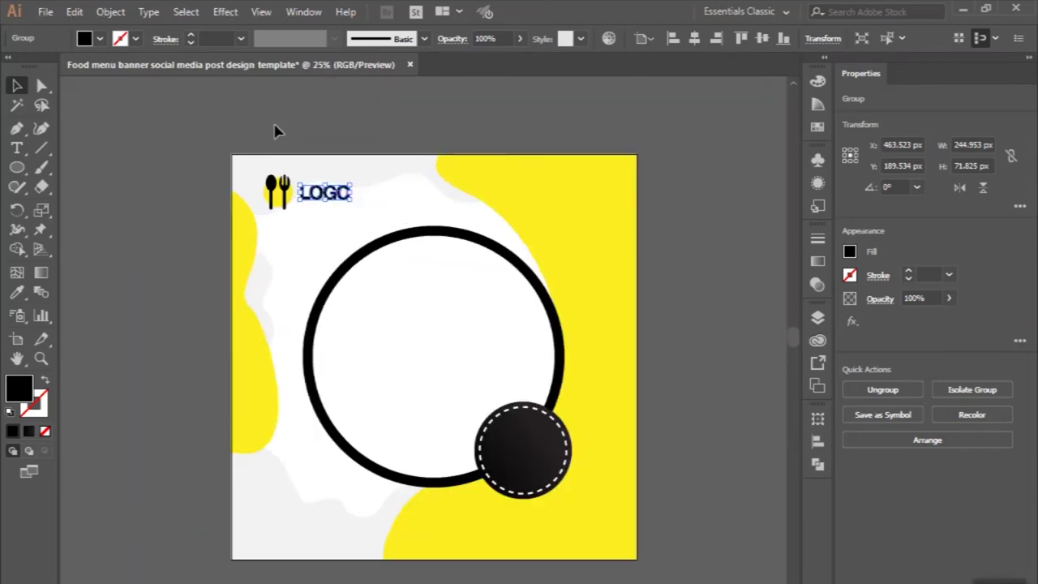
click(275, 131)
Step: Add 'Today's' text at the artboard's top, enlarged to 76.8 pt
click(16, 150)
click(339, 139)
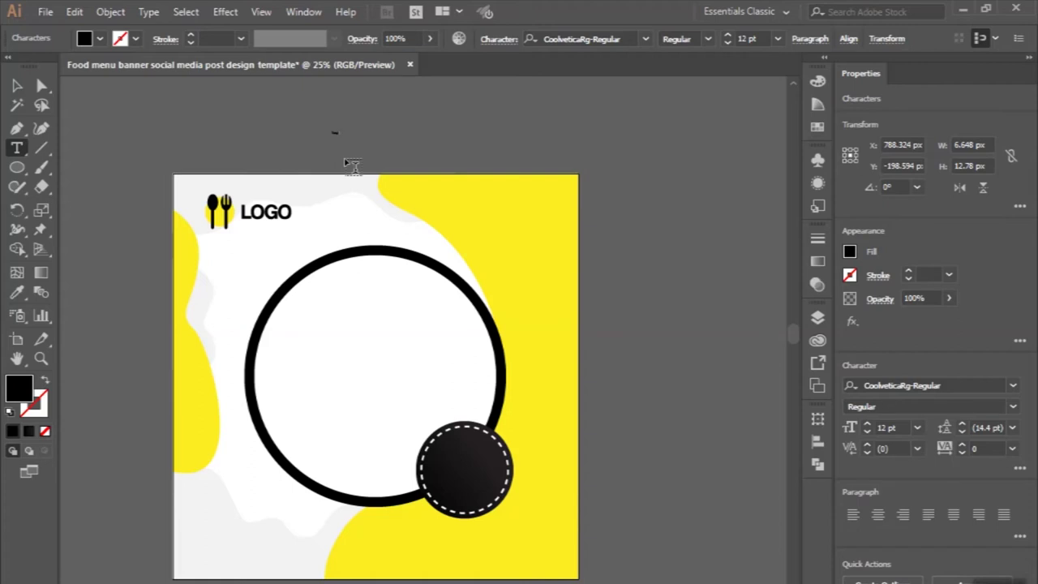
key(Escape)
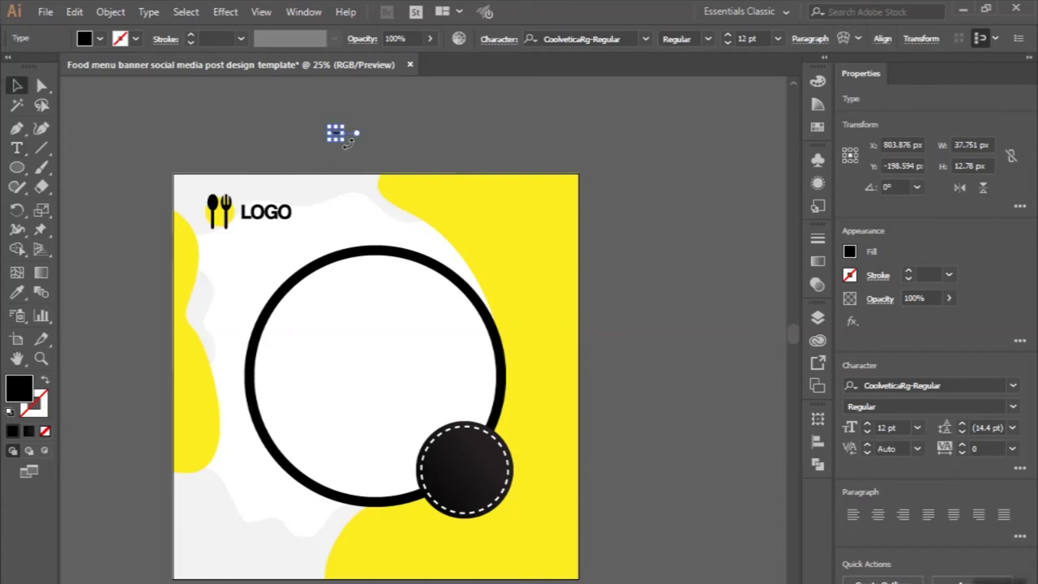
mouse_move(344, 139)
mouse_down()
mouse_move(378, 144)
mouse_move(366, 161)
mouse_move(503, 209)
mouse_up()
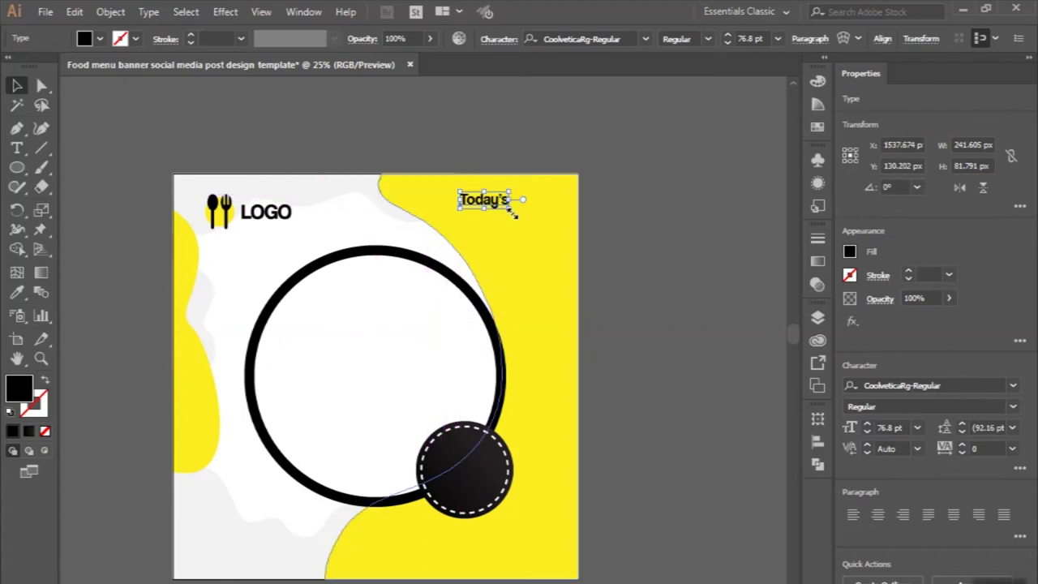
Step: Duplicate 'Today's' onto a second line below and retype the copy as 'MENU'
scroll(588, 272, up, 1)
mouse_move(540, 204)
mouse_down()
mouse_move(493, 203)
mouse_move(527, 208)
mouse_move(505, 200)
mouse_move(489, 243)
mouse_up()
key(t)
double_click(489, 241)
text(MENU)
click(18, 86)
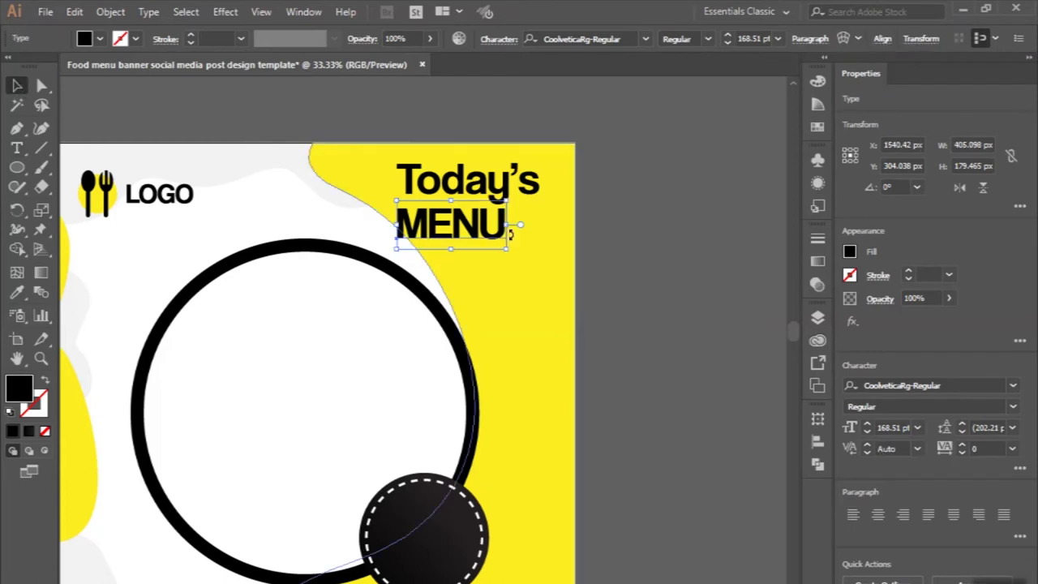
Step: Align MENU under Today's and set Today's in the Cinderela script font
scroll(511, 231, up, 1)
drag(477, 242, 529, 245)
click(476, 169)
click(643, 38)
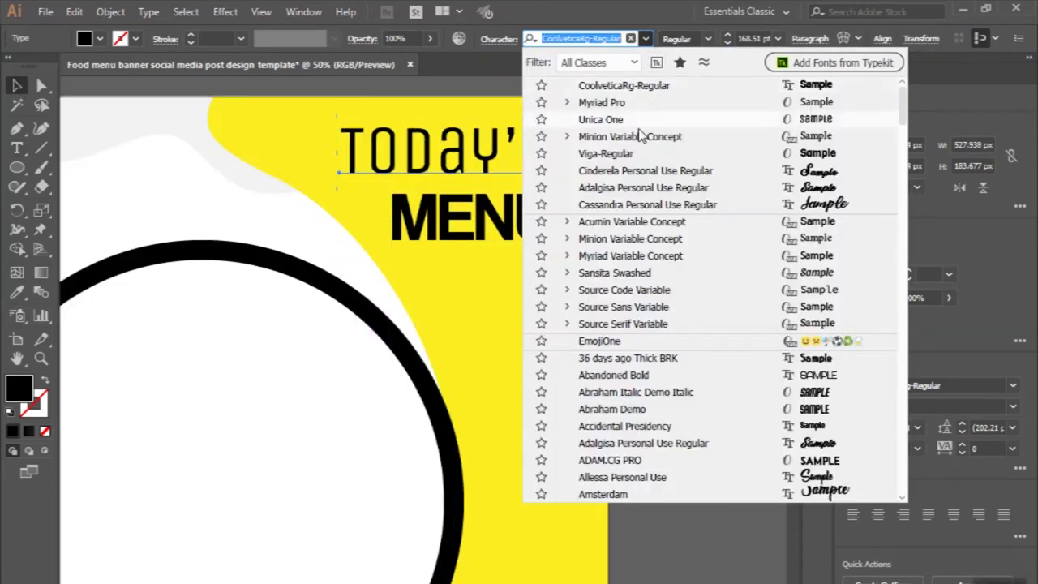
click(636, 180)
scroll(635, 180, up, 3)
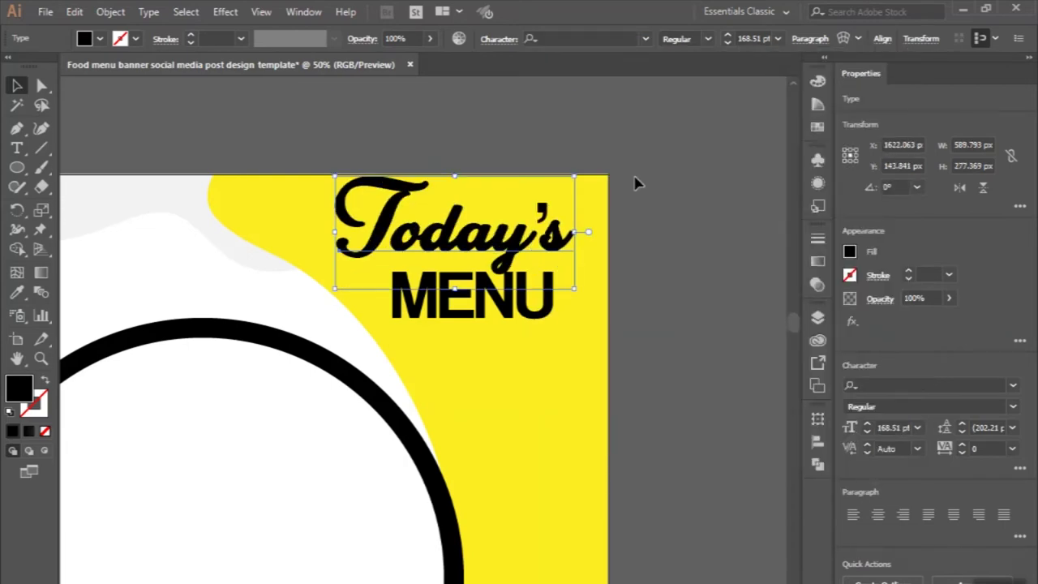
scroll(568, 229, up, 2)
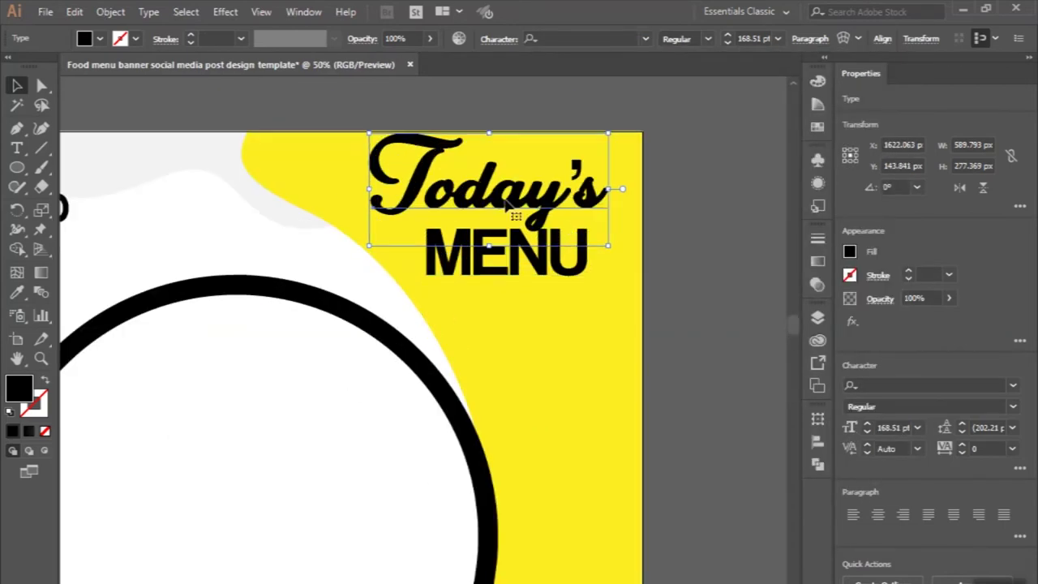
Step: Group Today's and MENU, then shift MENU slightly right beneath Today's
shift+click(509, 273)
key(ctrl+shift+b)
key(ctrl+g)
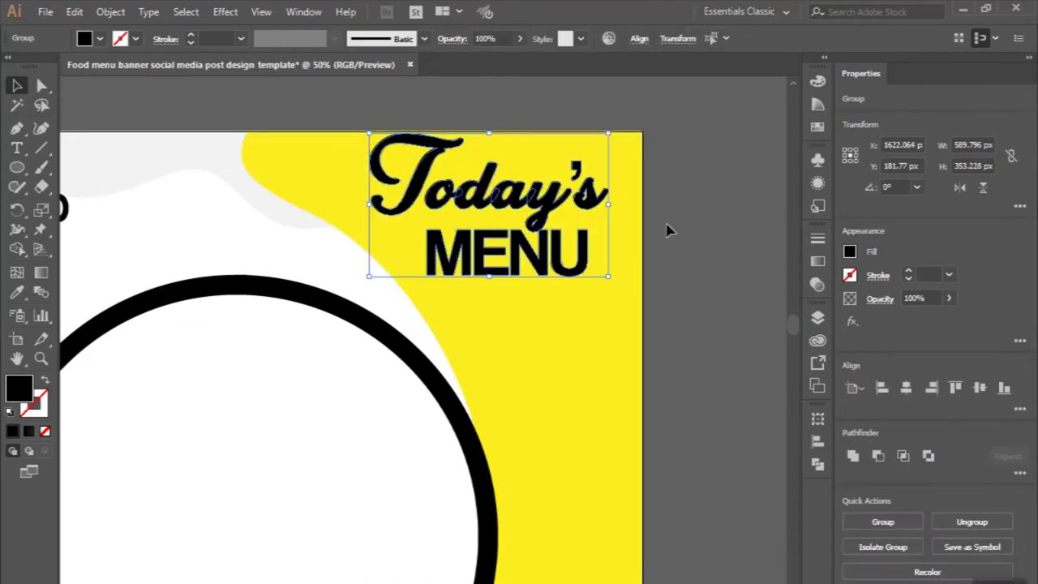
click(667, 232)
scroll(568, 243, up, 1)
drag(542, 253, 551, 253)
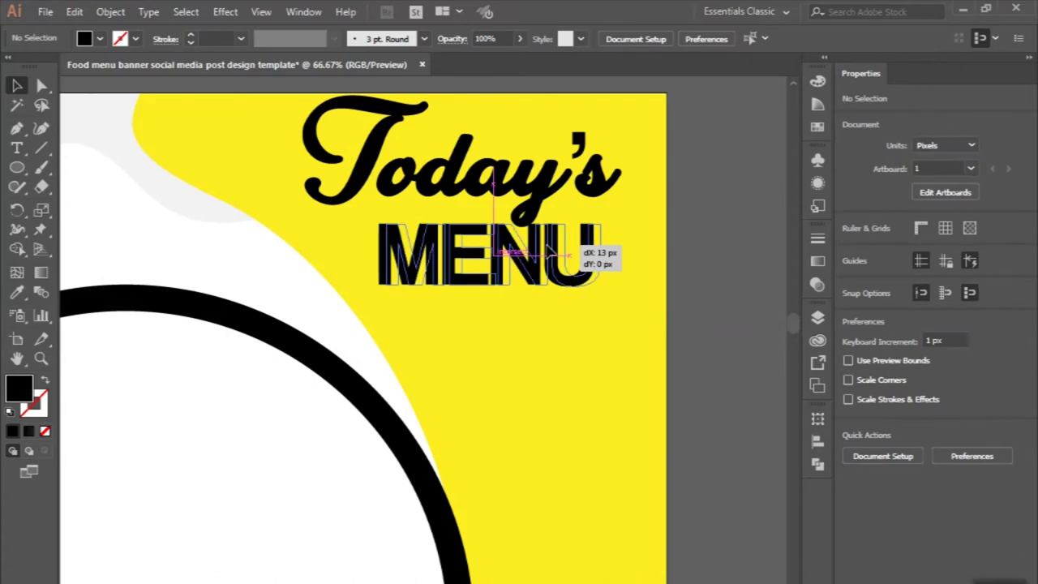
Step: Move the Today's MENU heading down and scale it smaller
scroll(552, 253, down, 1)
drag(496, 219, 496, 244)
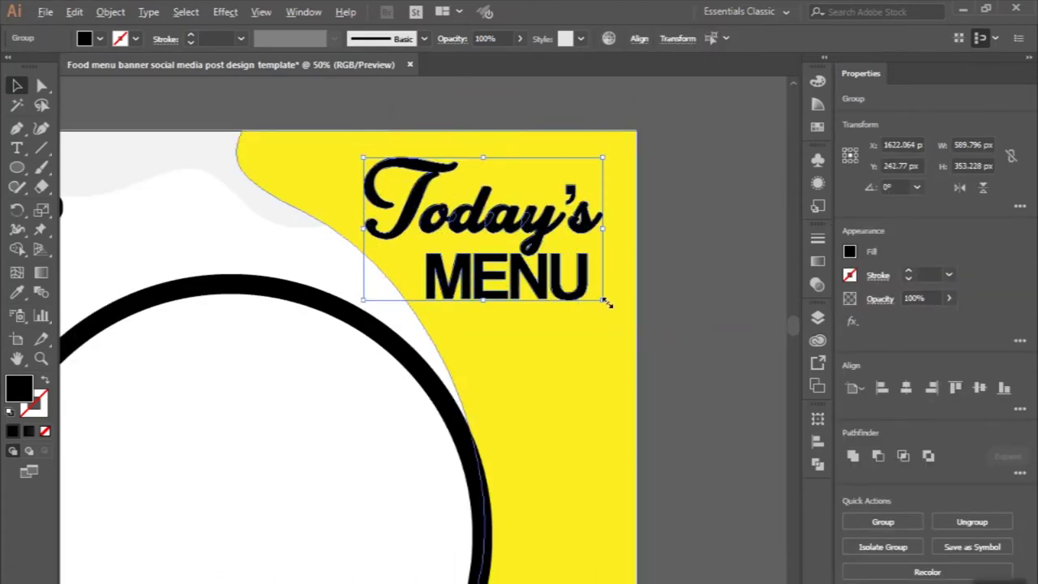
drag(605, 301, 584, 290)
click(673, 291)
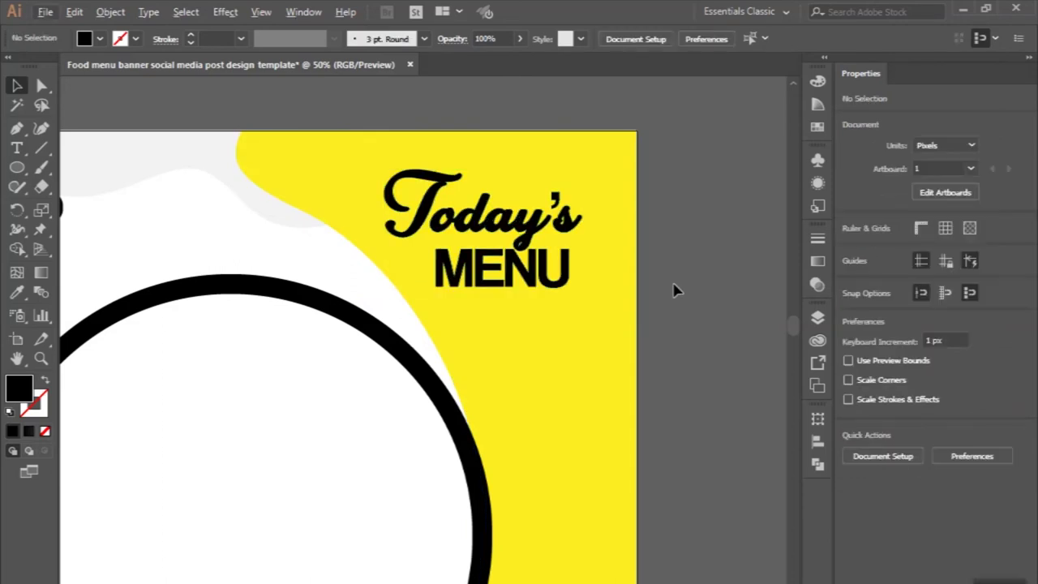
scroll(673, 290, down, 1)
scroll(660, 354, down, 2)
scroll(661, 354, down, 2)
scroll(660, 355, up, 1)
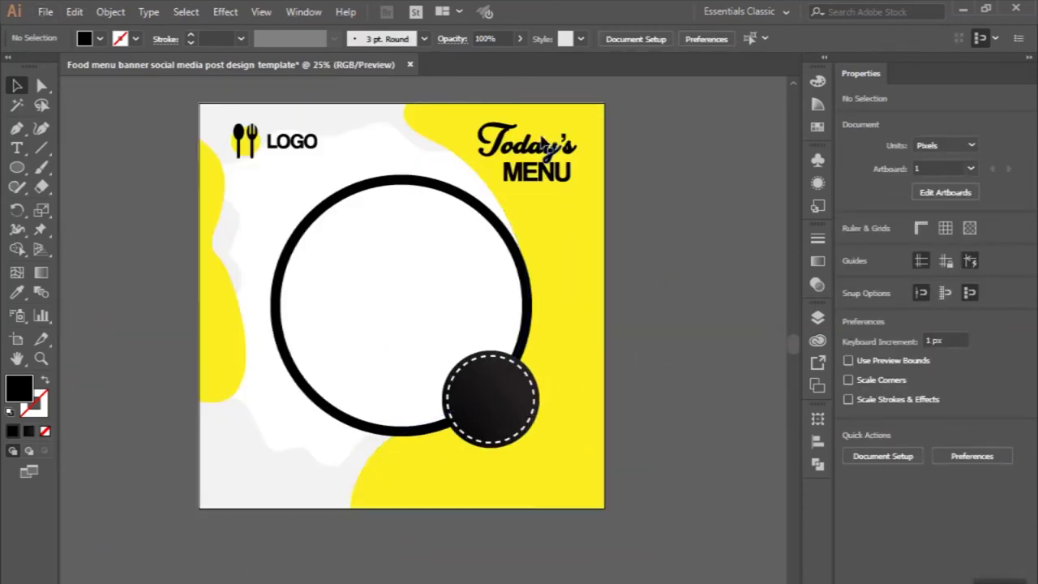
Step: Nudge the Today's MENU heading toward the top-right corner
click(572, 148)
scroll(593, 160, up, 1)
scroll(591, 156, up, 1)
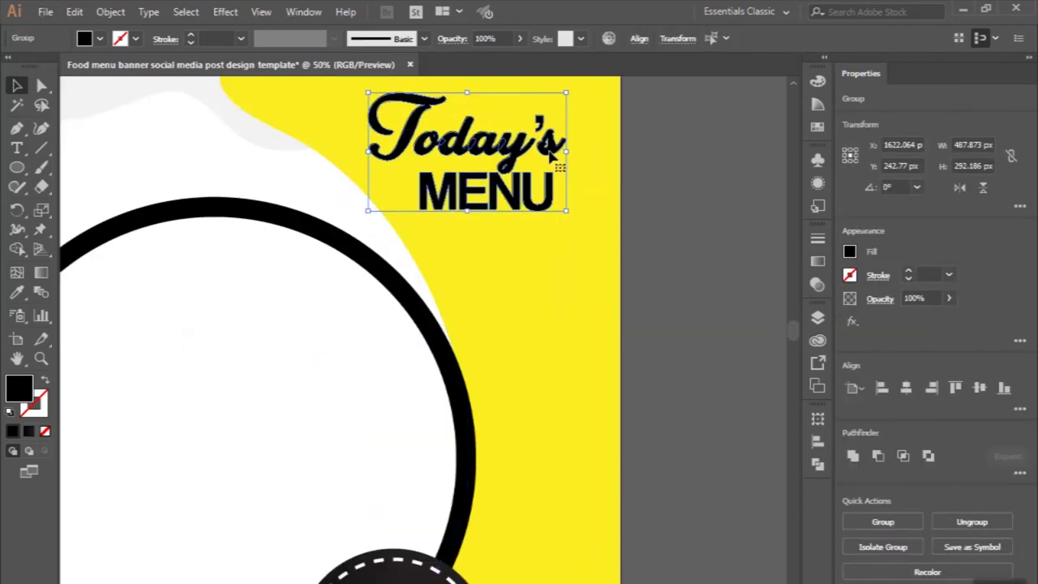
drag(557, 156, 561, 150)
scroll(561, 150, down, 2)
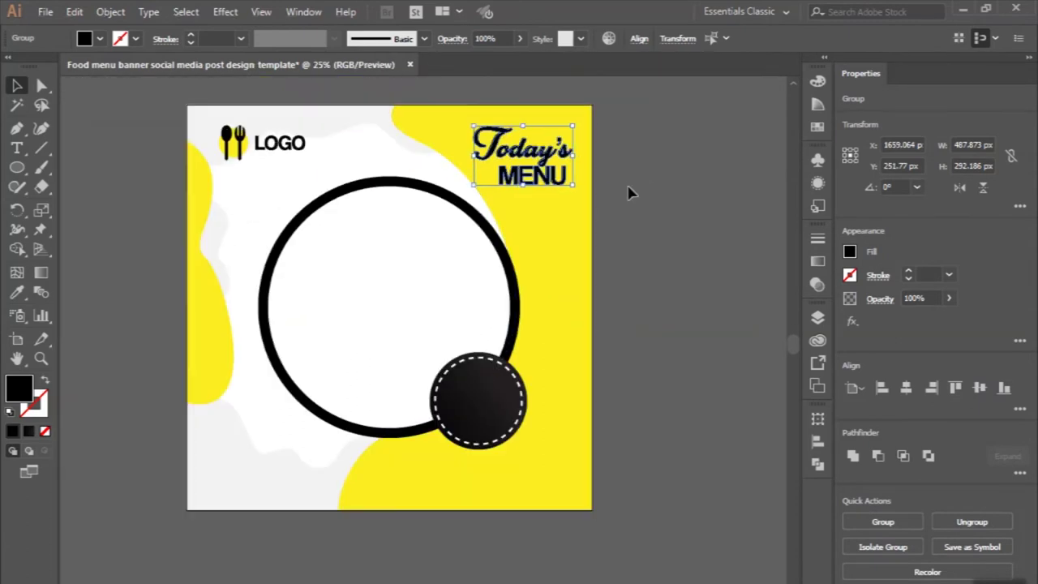
click(631, 193)
scroll(628, 190, down, 1)
scroll(611, 209, up, 2)
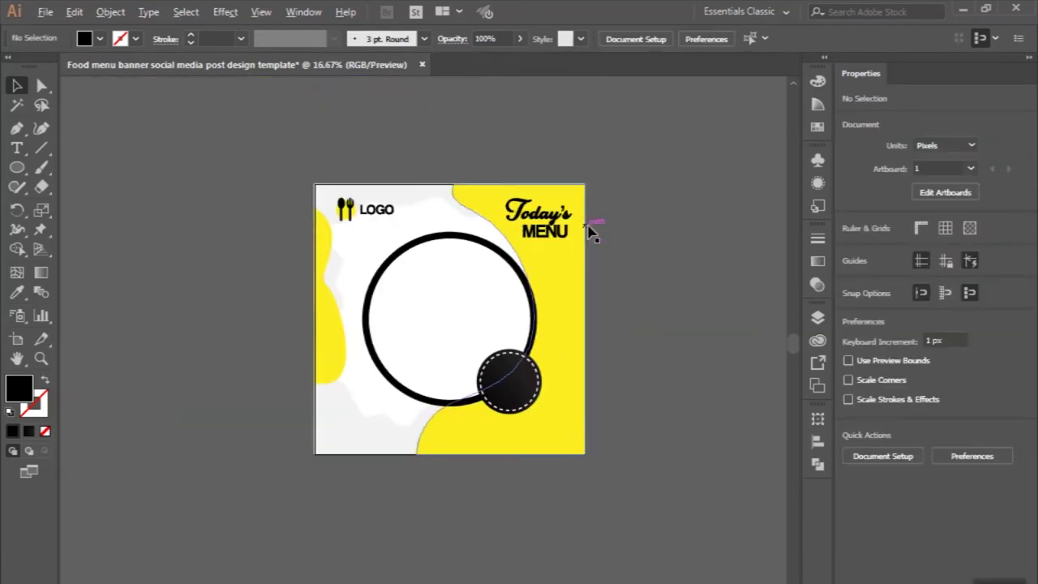
scroll(590, 233, up, 1)
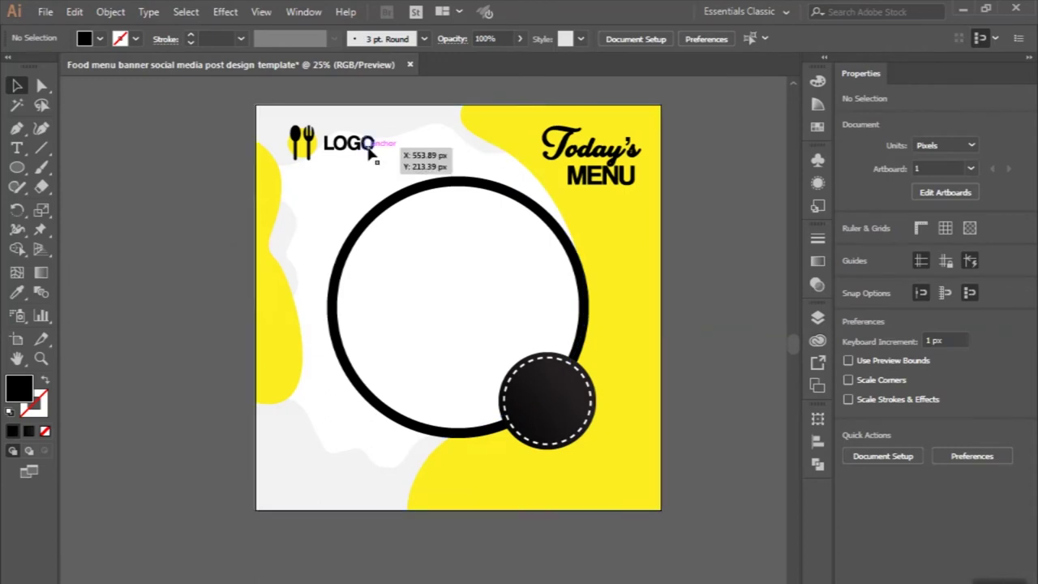
Step: Shrink the icon-and-LOGO group to about 325 × 132 px
click(370, 154)
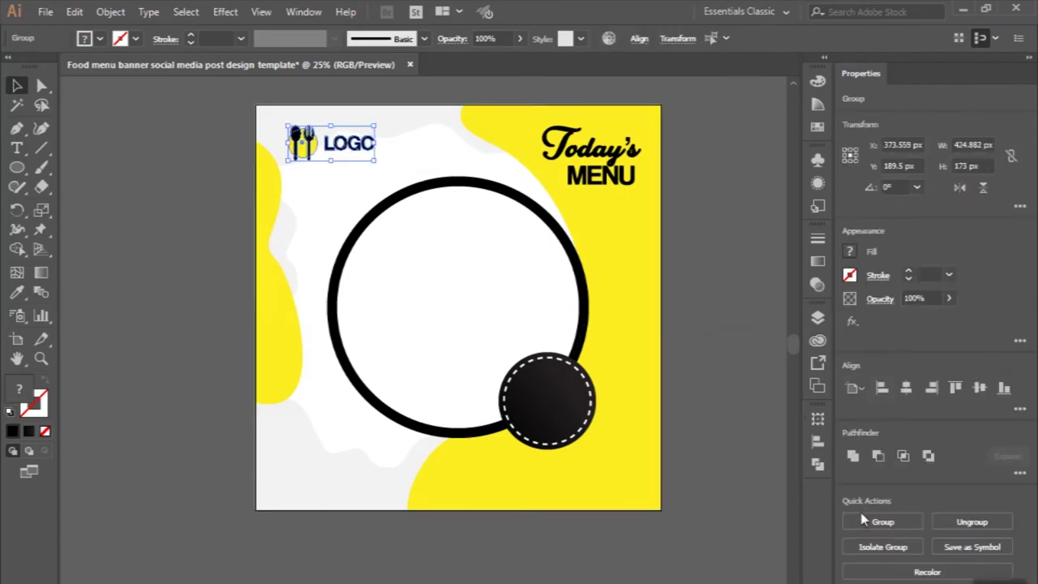
scroll(340, 132, up, 1)
scroll(413, 201, up, 1)
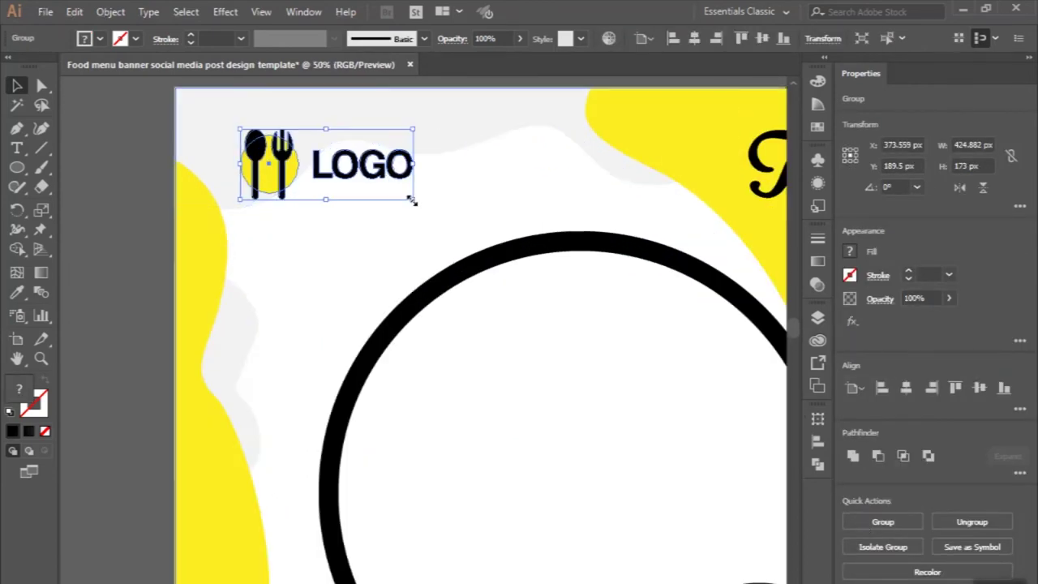
drag(397, 199, 371, 183)
scroll(368, 193, down, 2)
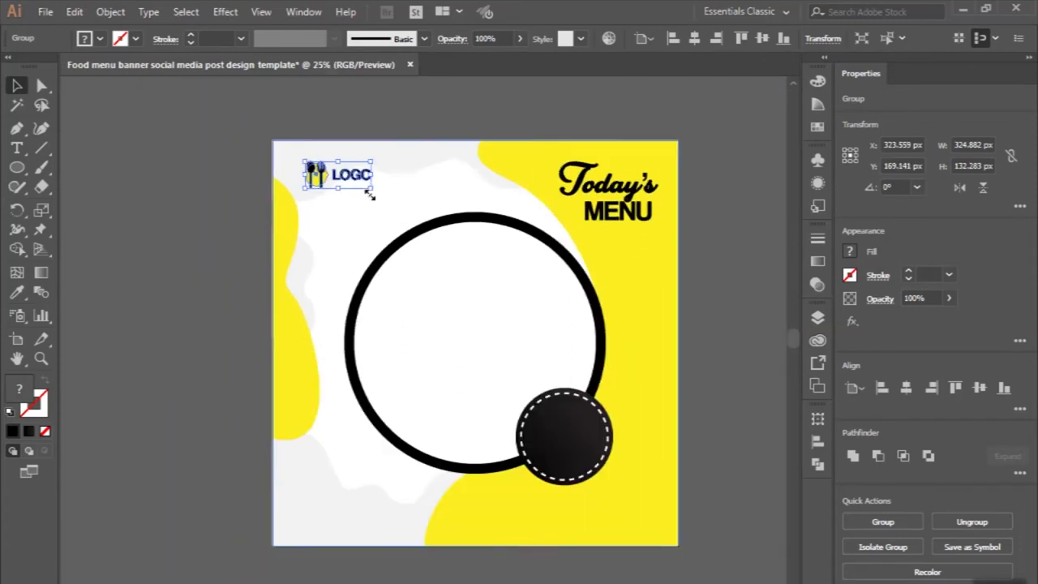
click(227, 176)
scroll(227, 170, down, 1)
scroll(194, 336, up, 1)
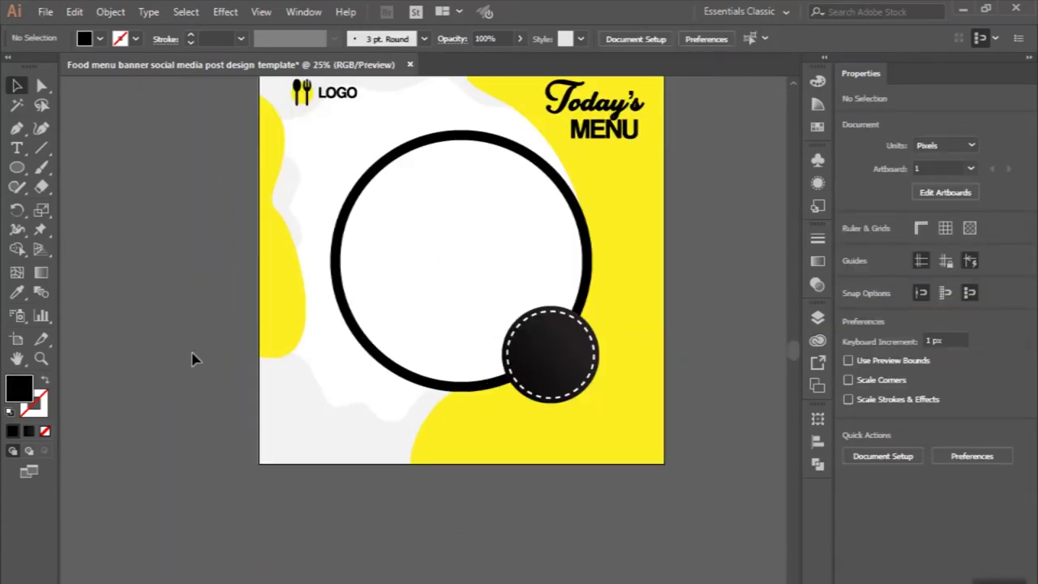
scroll(192, 359, right, 1)
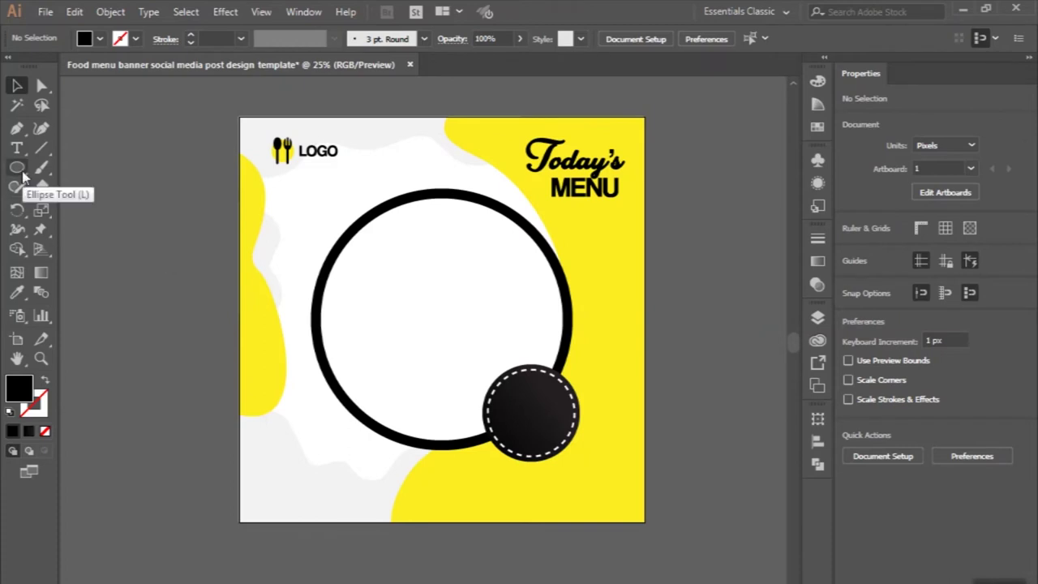
Step: Place the Pen anchors forming the diamond-shaped top end of the handset
click(17, 128)
scroll(158, 348, left, 2)
scroll(159, 351, left, 1)
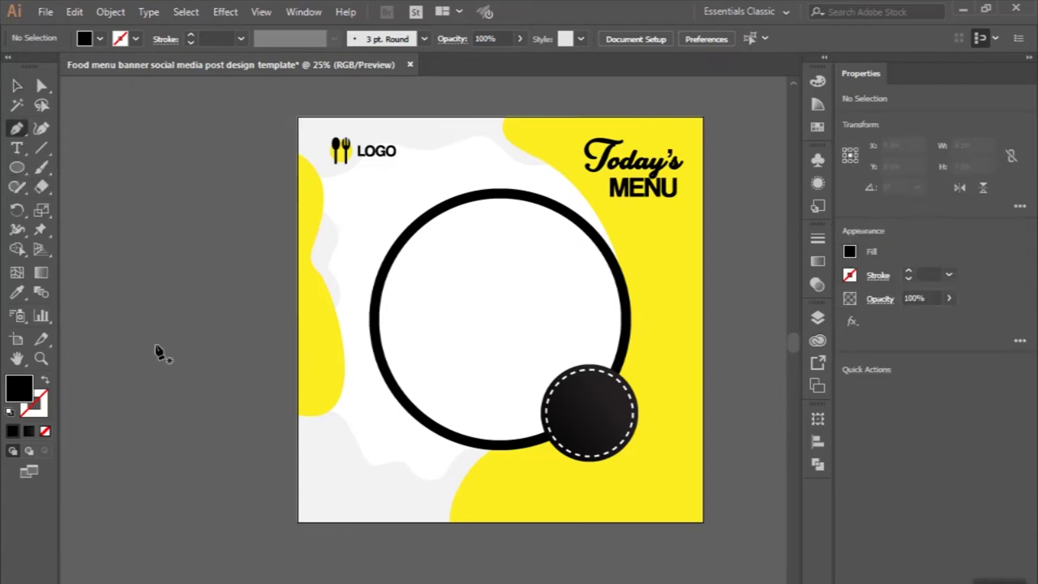
scroll(214, 493, up, 1)
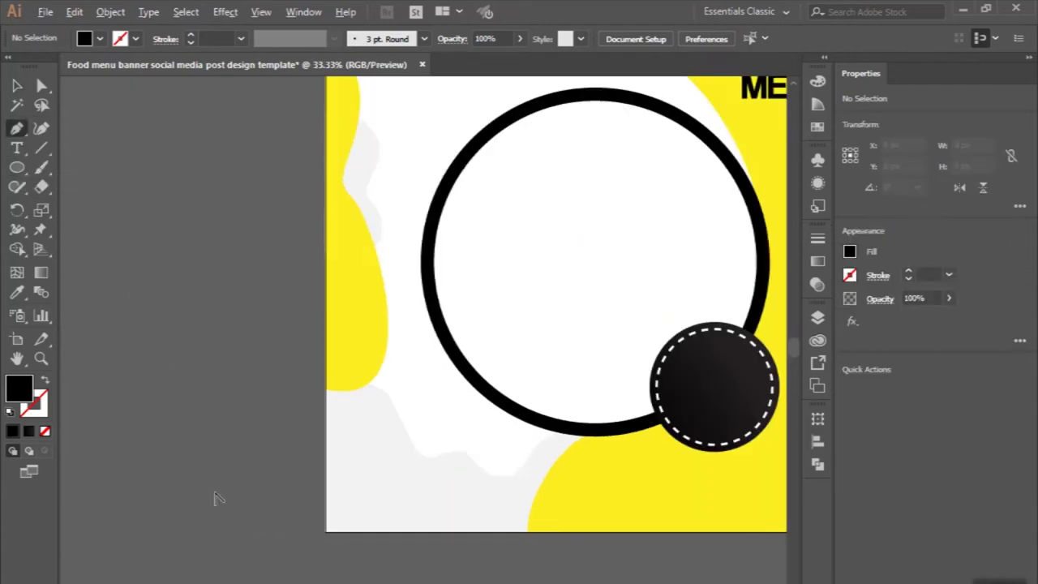
scroll(214, 493, up, 1)
click(140, 407)
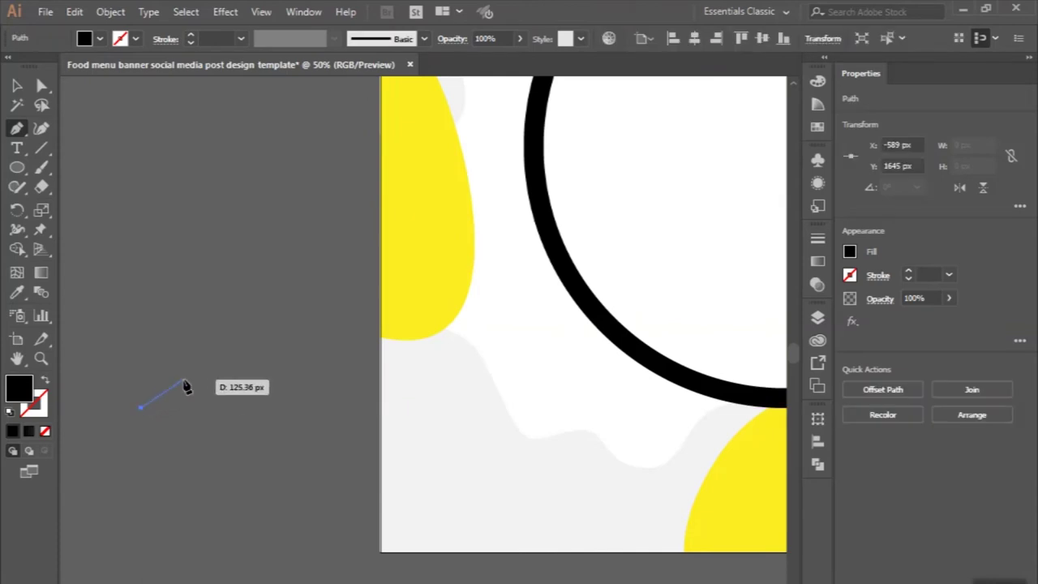
click(184, 381)
click(220, 424)
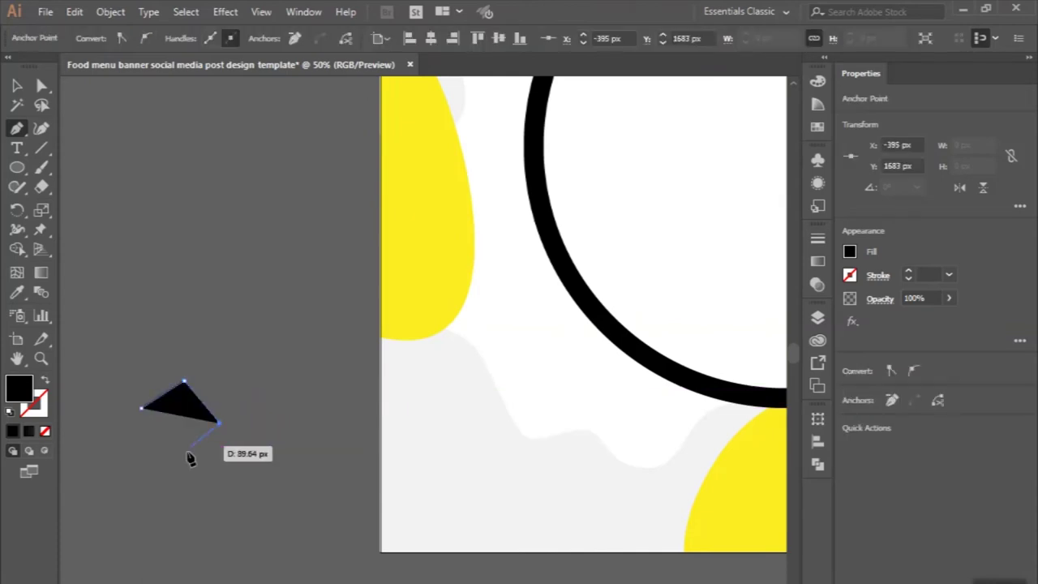
click(180, 451)
Step: Add the bottom-end anchors, curve the outer edge, and close the C-shaped handset path
scroll(216, 512, down, 1)
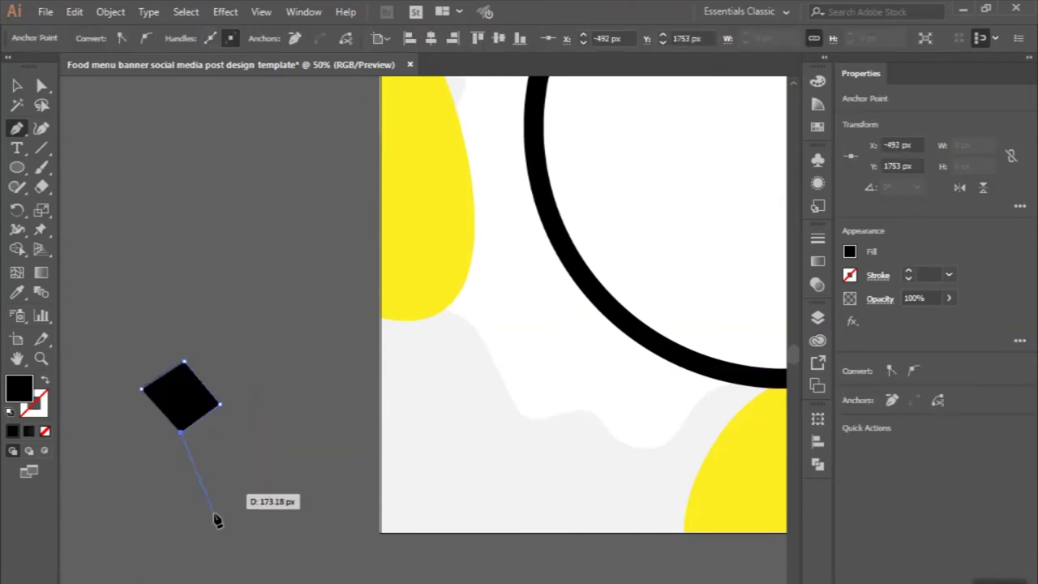
scroll(212, 507, down, 1)
mouse_move(192, 446)
mouse_down()
mouse_move(215, 486)
mouse_move(301, 455)
mouse_move(309, 509)
mouse_move(298, 516)
mouse_up()
click(297, 447)
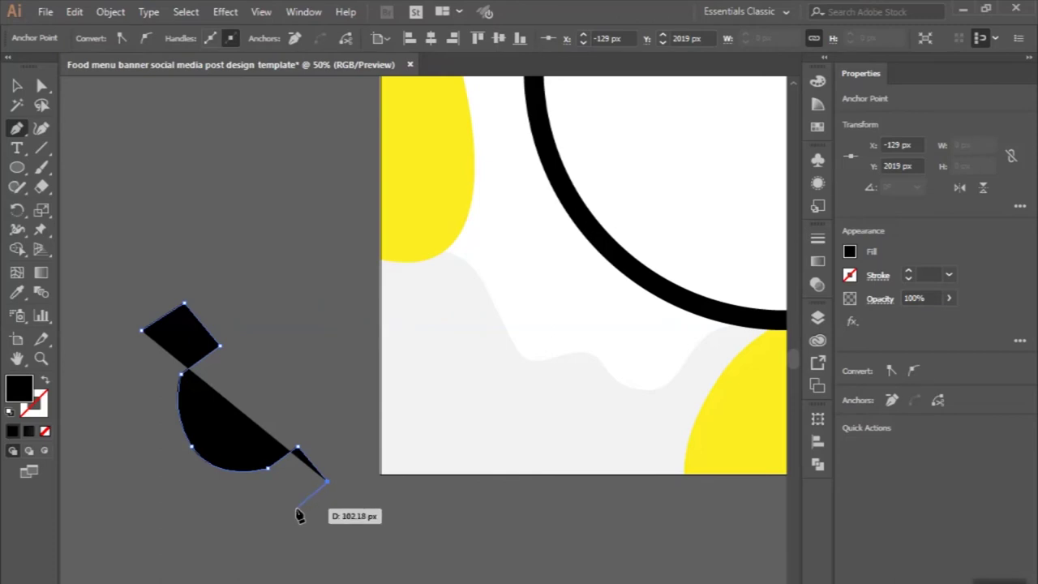
click(297, 508)
mouse_move(296, 508)
mouse_down()
mouse_move(168, 474)
mouse_move(114, 402)
mouse_up()
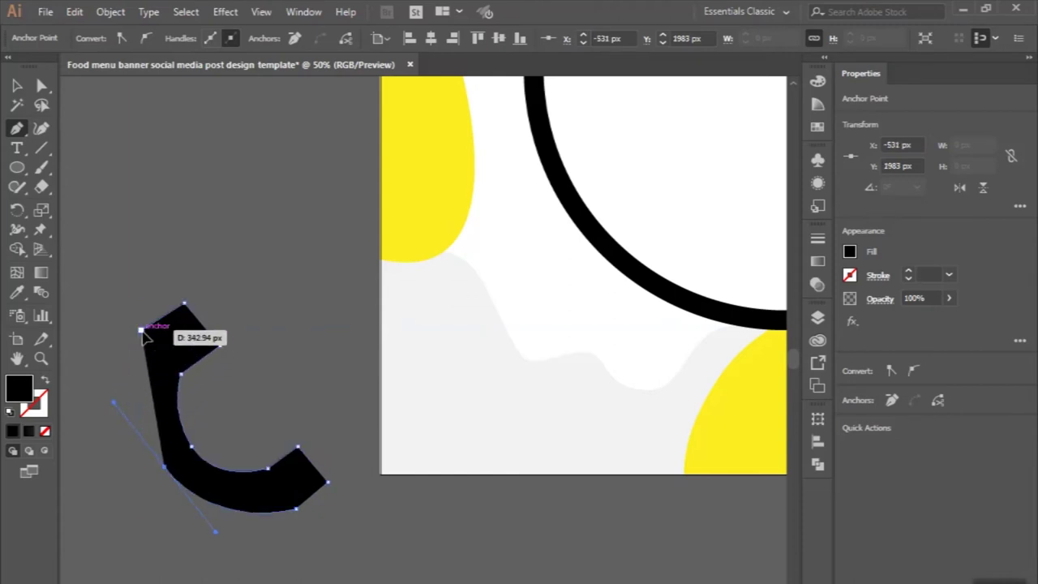
click(142, 332)
click(16, 86)
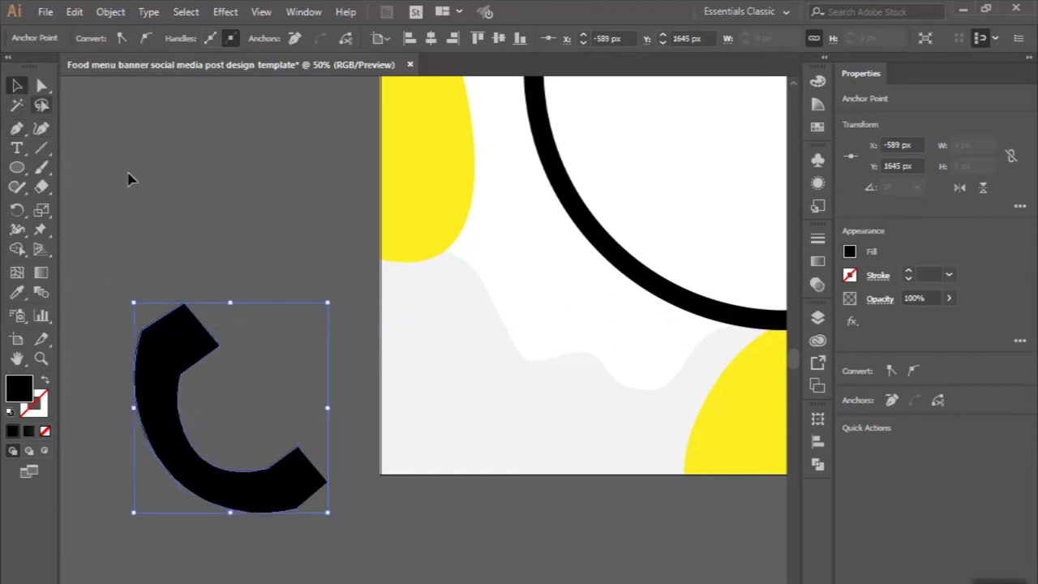
click(170, 225)
scroll(292, 469, up, 1)
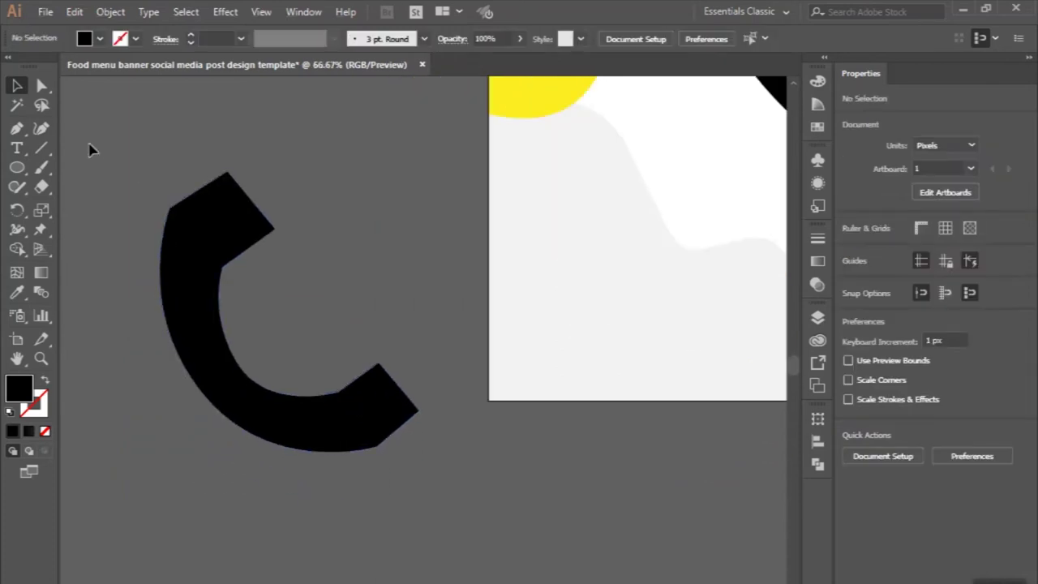
click(43, 87)
Step: Nudge the handset's bottom and right corner anchors slightly down-right
drag(376, 446, 382, 460)
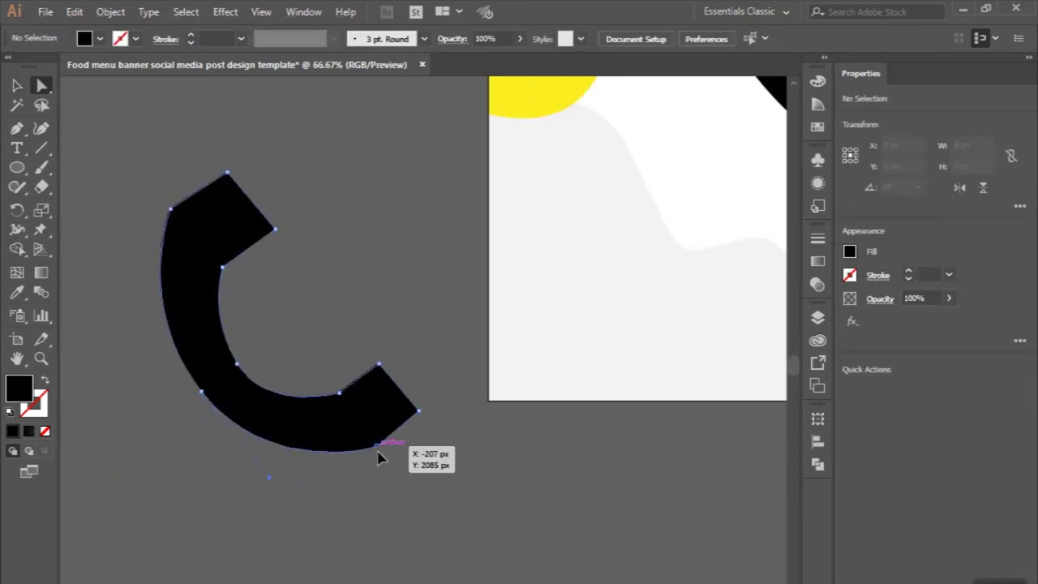
drag(417, 411, 425, 418)
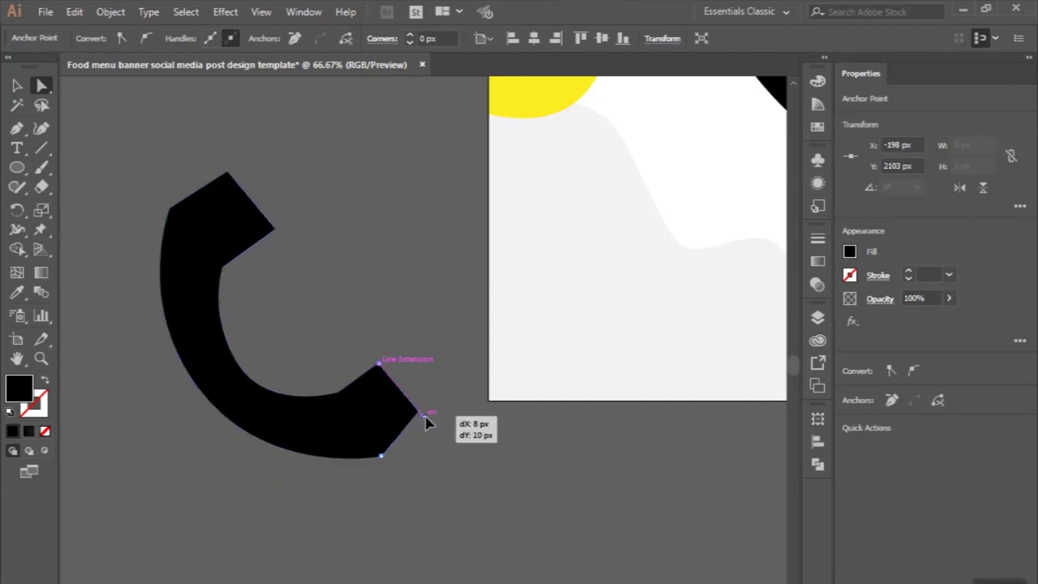
click(270, 309)
scroll(163, 247, up, 3)
Step: Round the handset's top-left, top-right (about 70 px) and bottom-right corners
click(169, 269)
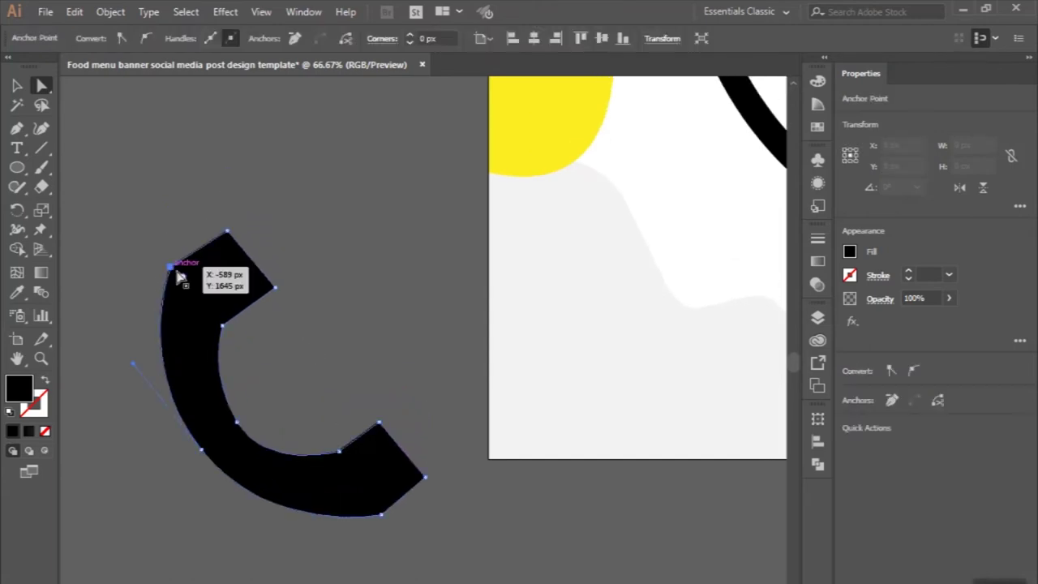
drag(186, 280, 237, 315)
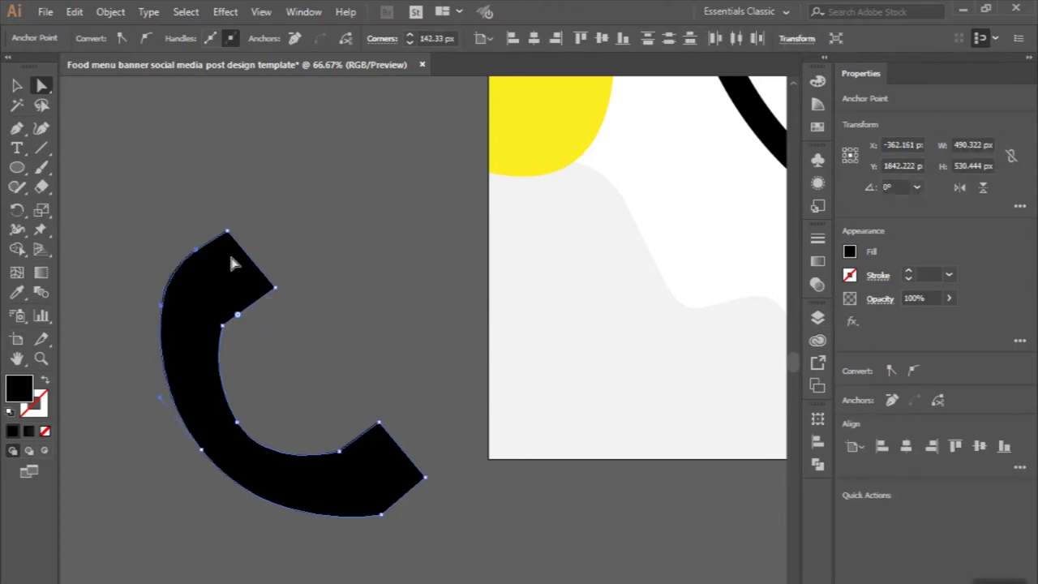
click(274, 287)
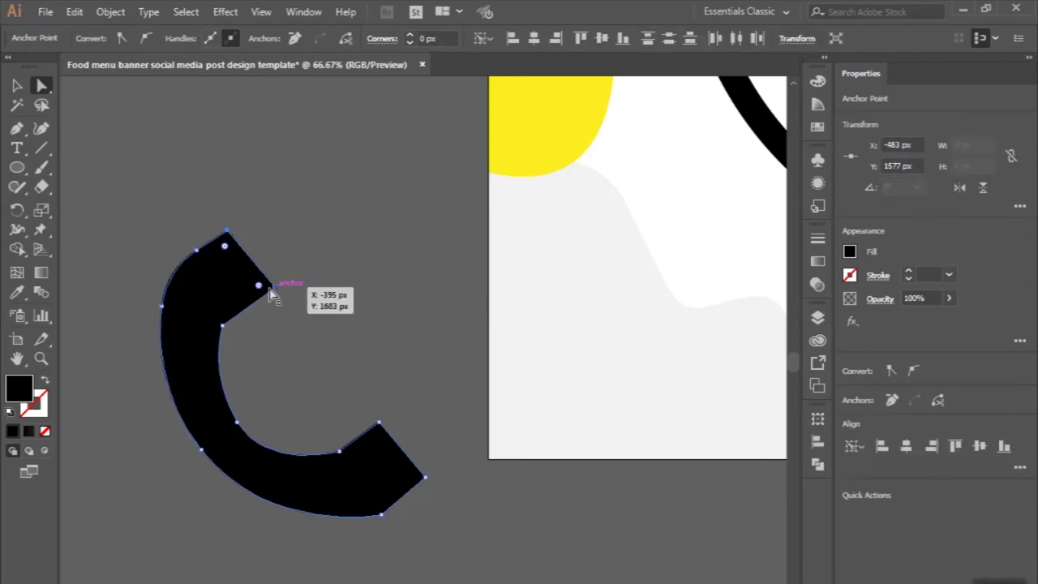
drag(259, 287, 186, 300)
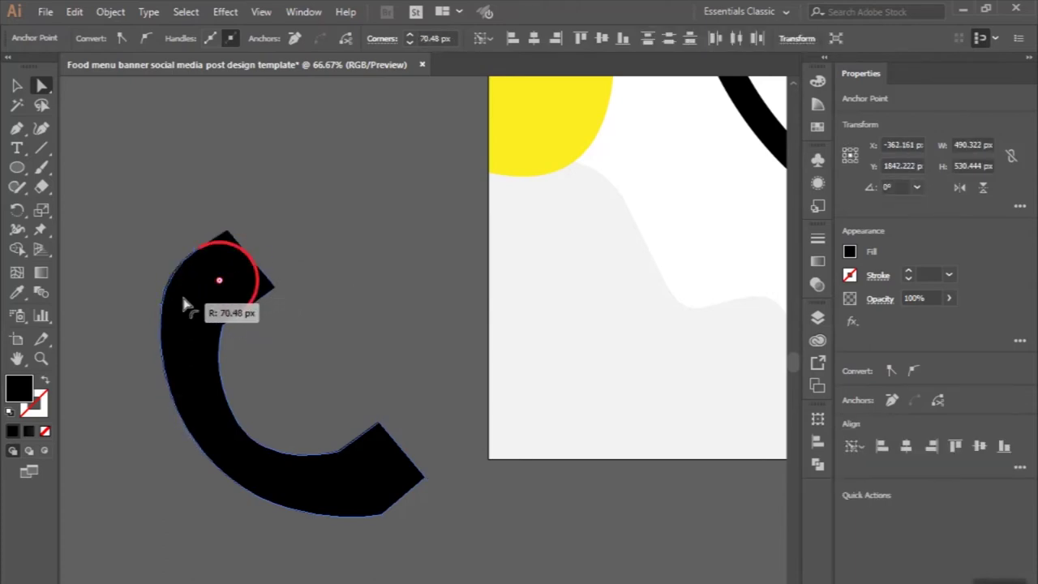
click(426, 478)
mouse_move(410, 479)
mouse_down()
mouse_move(347, 504)
mouse_move(361, 509)
mouse_up()
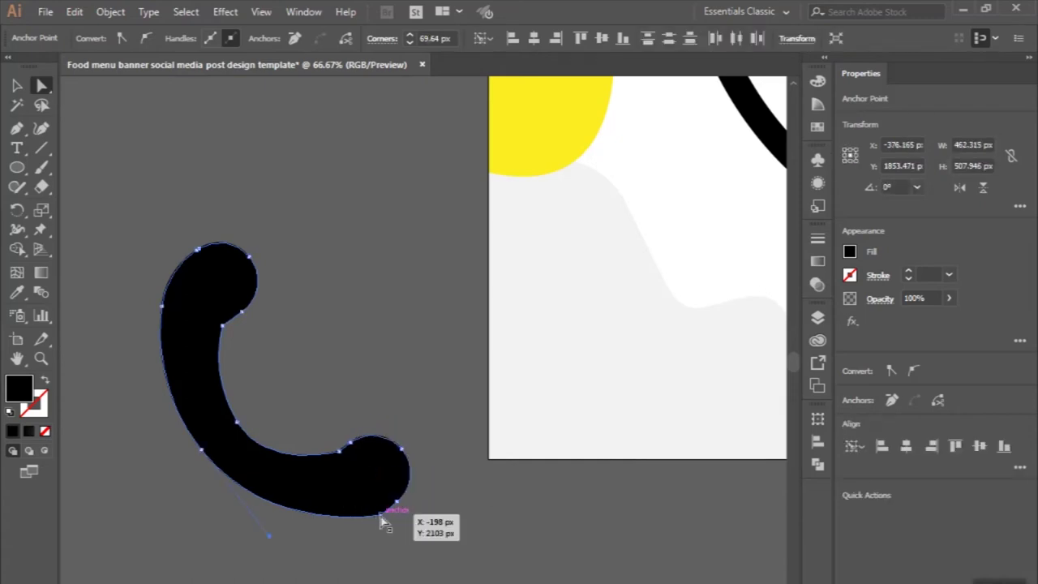
click(377, 516)
Step: Reshape the handset's lower inner curve
click(303, 404)
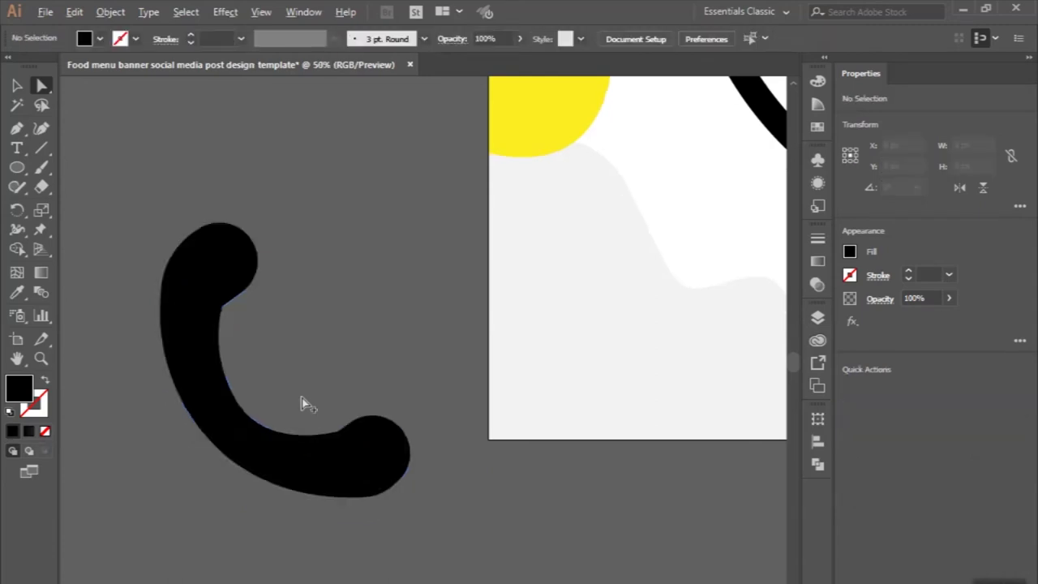
key(ctrl+minus)
key(ctrl+plus)
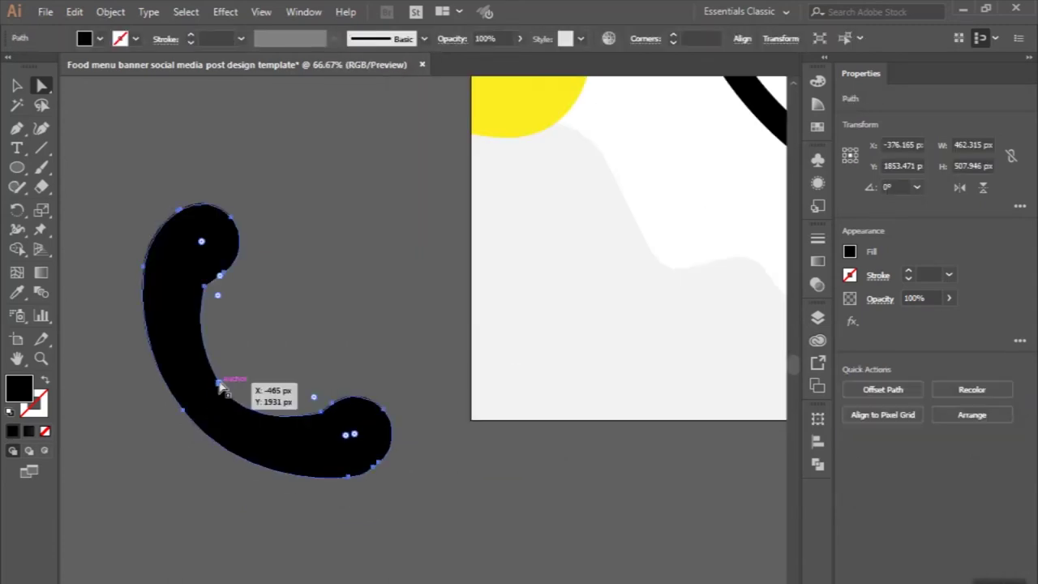
drag(220, 391, 225, 381)
click(272, 354)
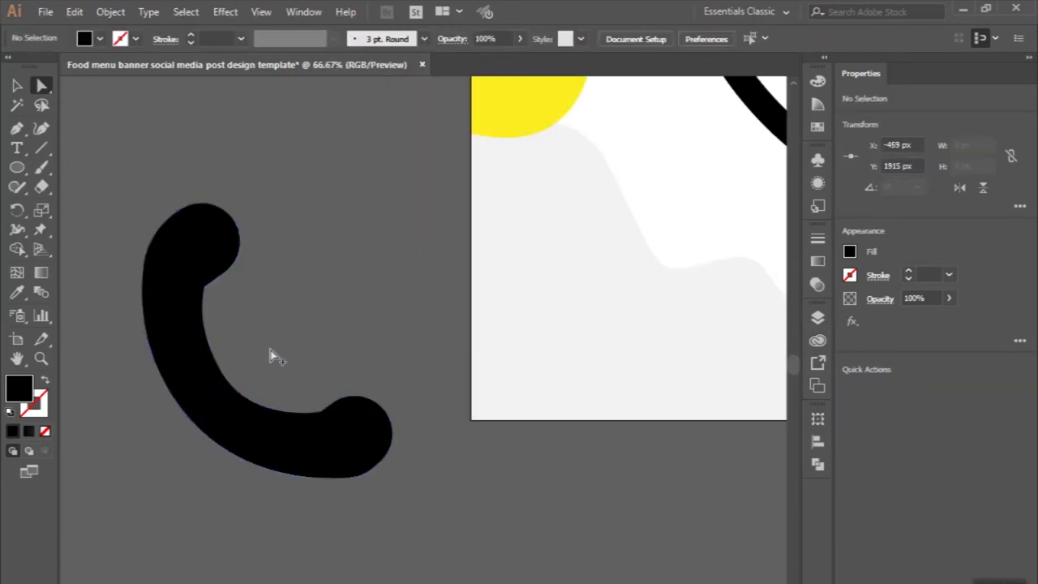
key(ctrl+minus)
Step: Scale the whole handset down to about 127 × 140 px
click(17, 85)
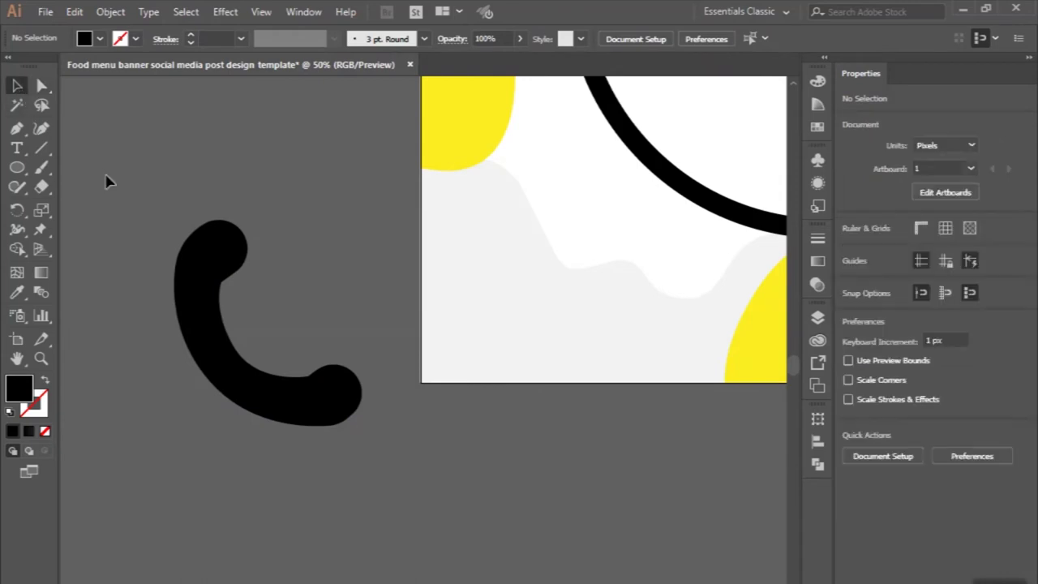
mouse_move(256, 354)
mouse_down()
mouse_move(363, 431)
mouse_move(236, 280)
mouse_up()
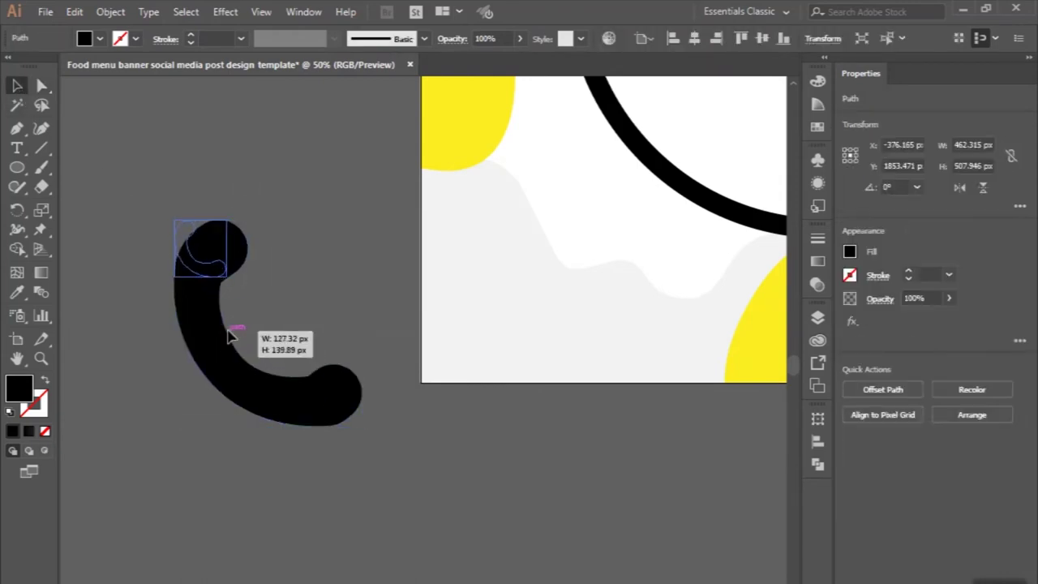
click(238, 366)
scroll(238, 366, left, 3)
scroll(206, 262, up, 1)
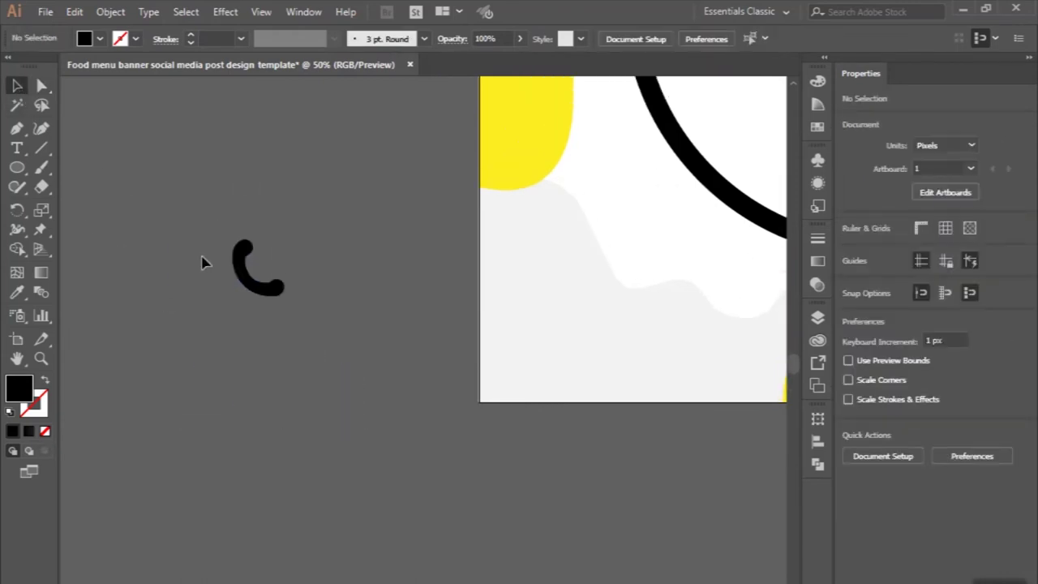
click(16, 129)
scroll(230, 246, up, 3)
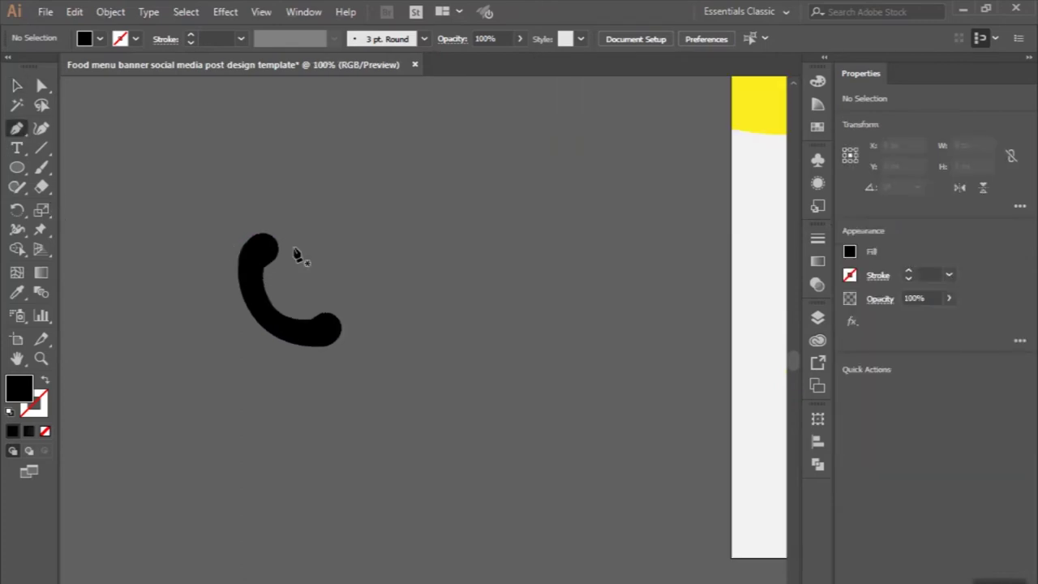
Step: Draw a curved arc beside the handset with a black 10 pt Round brush stroke and no fill
click(293, 248)
drag(340, 305, 347, 371)
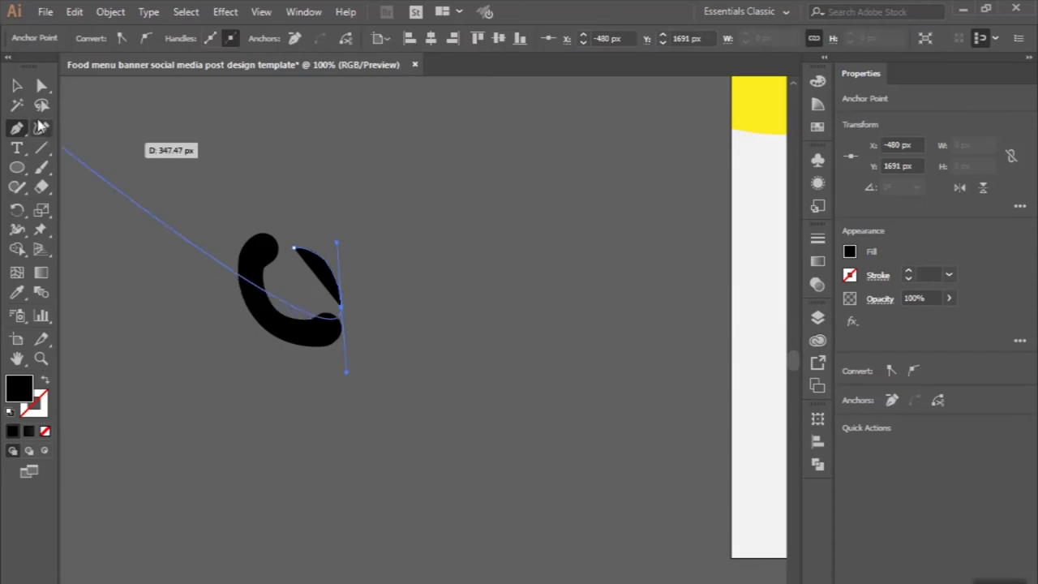
click(17, 87)
click(45, 379)
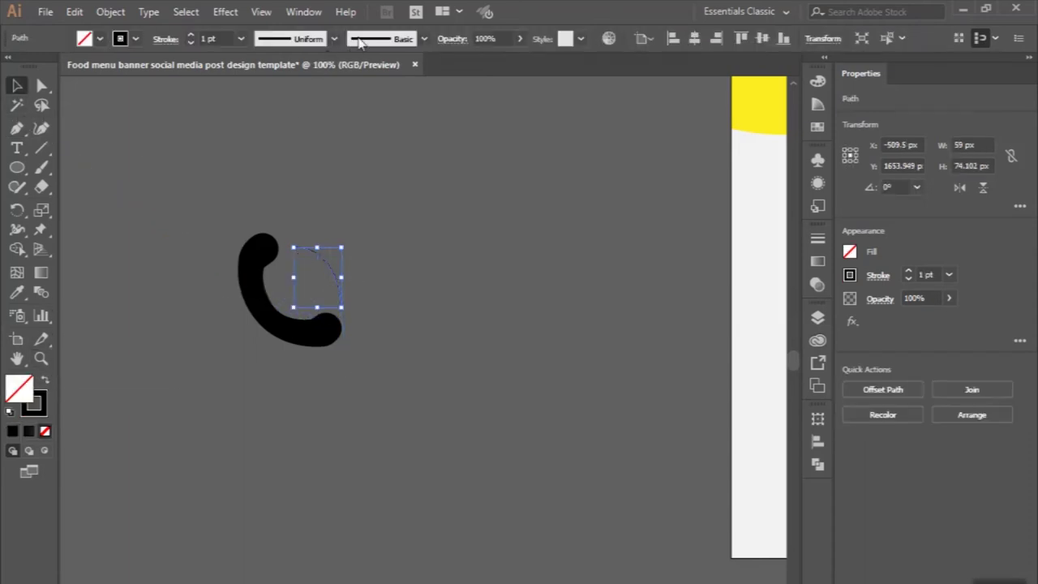
click(357, 41)
click(302, 77)
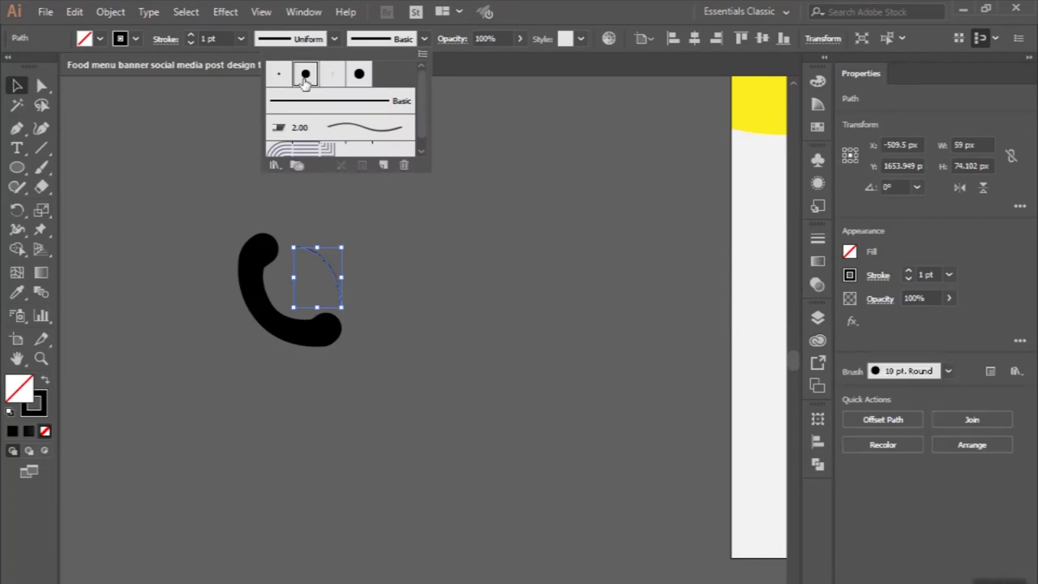
click(371, 341)
Step: Reshape the inner arc's curve near its lower endpoint
scroll(340, 260, up, 1)
scroll(341, 260, up, 1)
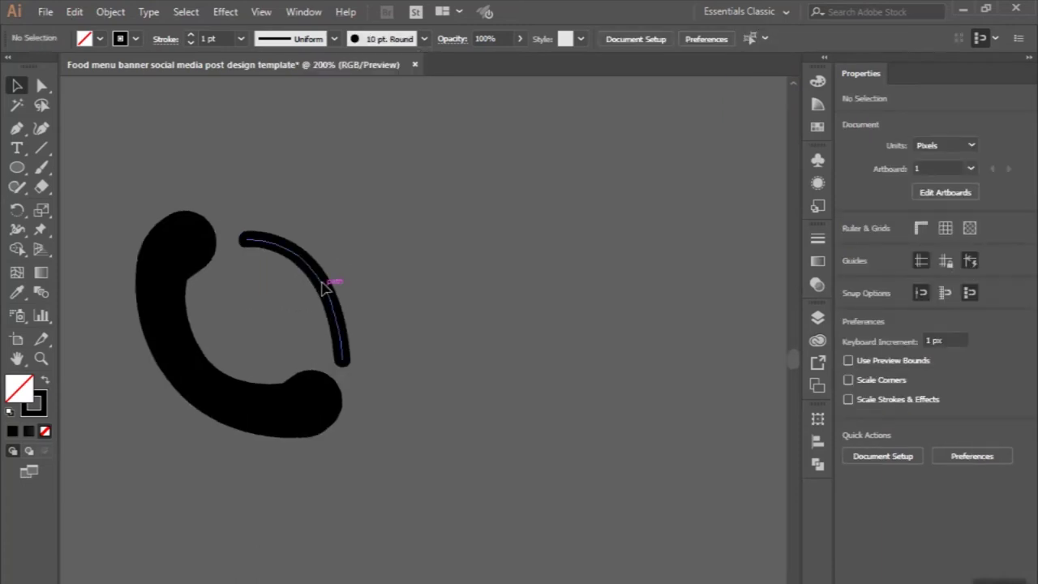
click(324, 288)
click(42, 85)
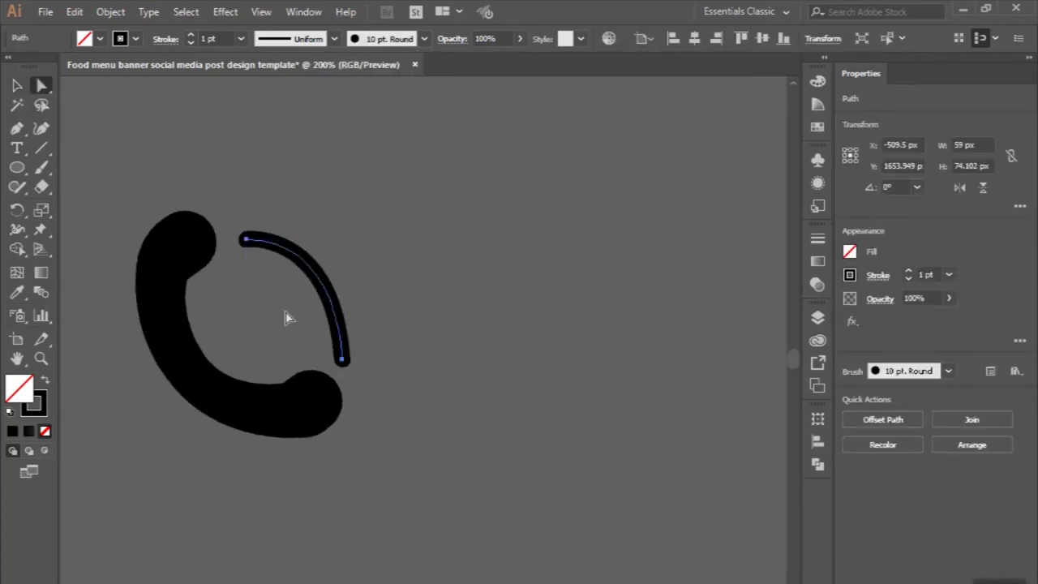
click(344, 359)
mouse_move(333, 230)
mouse_down()
mouse_move(349, 241)
mouse_move(334, 229)
mouse_up()
Step: Enlarge the copied arc into a bigger outer arc curving around the inner one
click(22, 85)
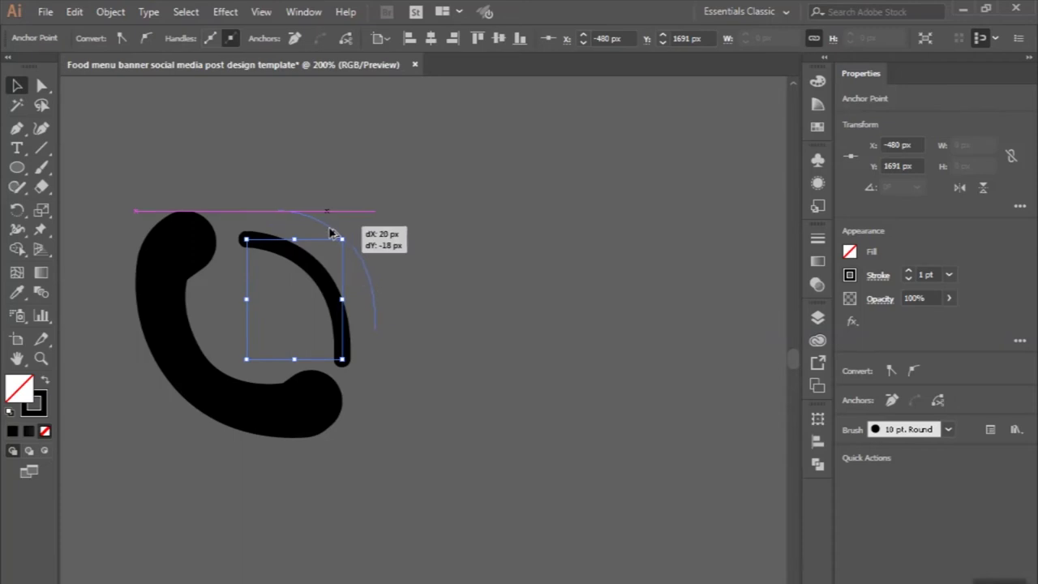
drag(327, 331, 336, 365)
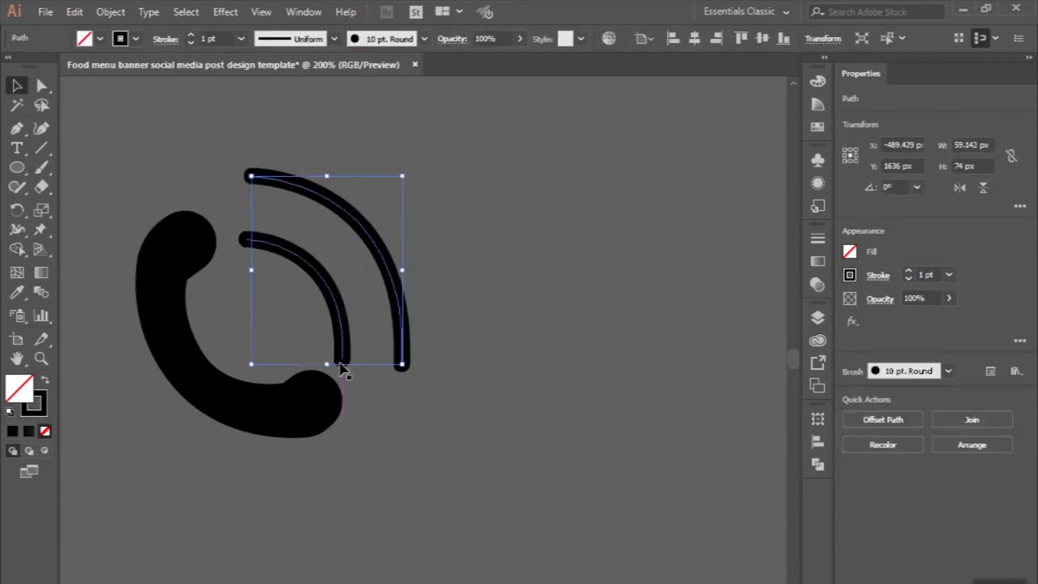
drag(378, 247, 364, 259)
click(452, 260)
scroll(452, 260, down, 3)
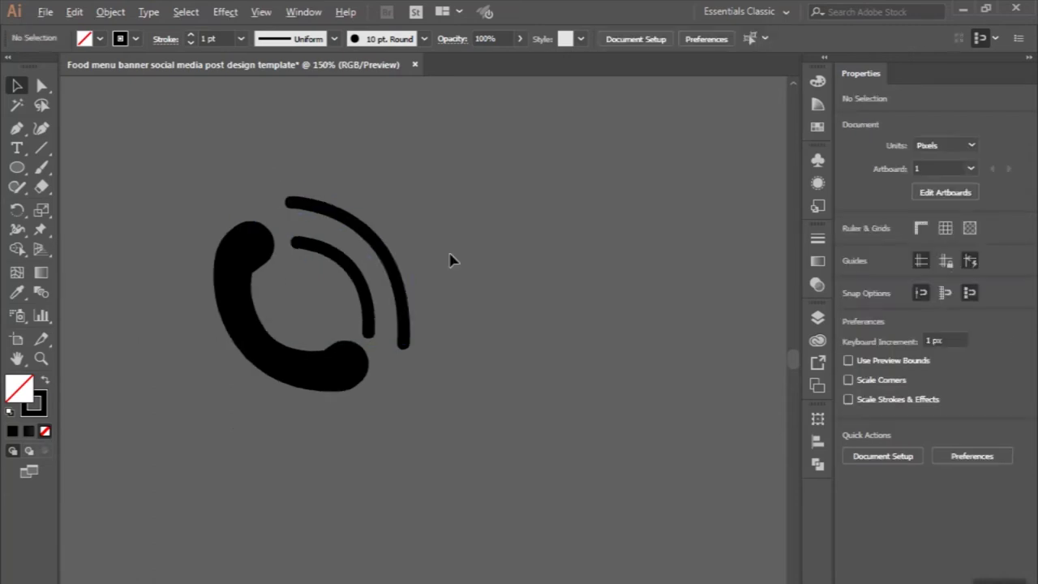
Step: Draw a 176 px solid black circle below the phone icon
click(16, 167)
drag(351, 395, 369, 442)
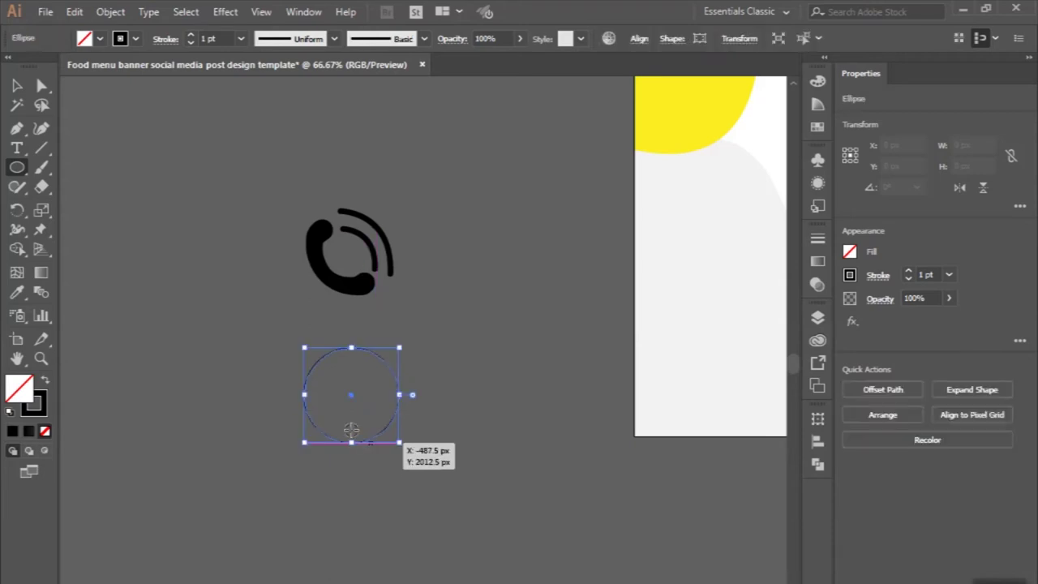
click(17, 86)
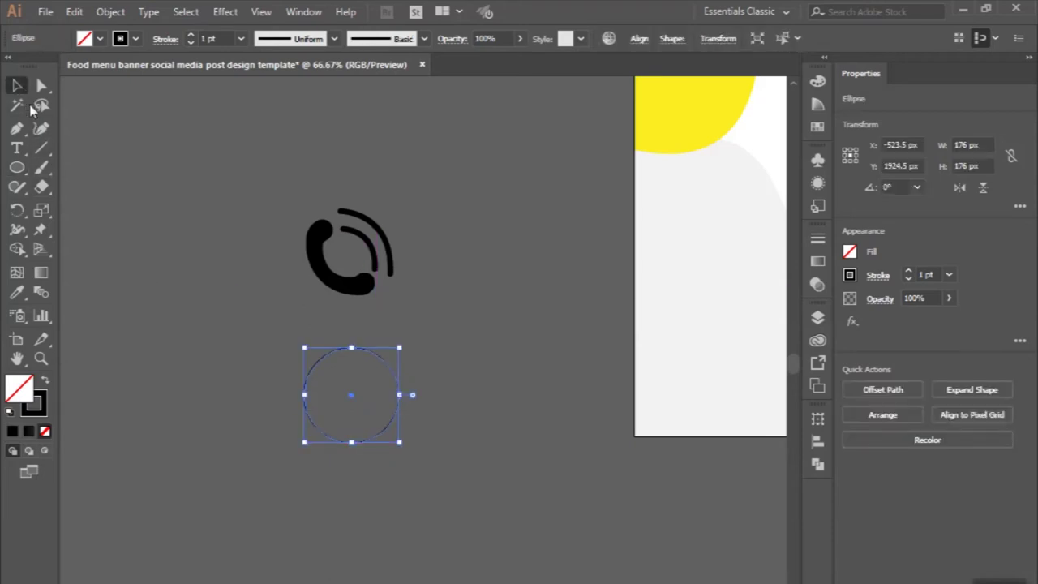
click(44, 383)
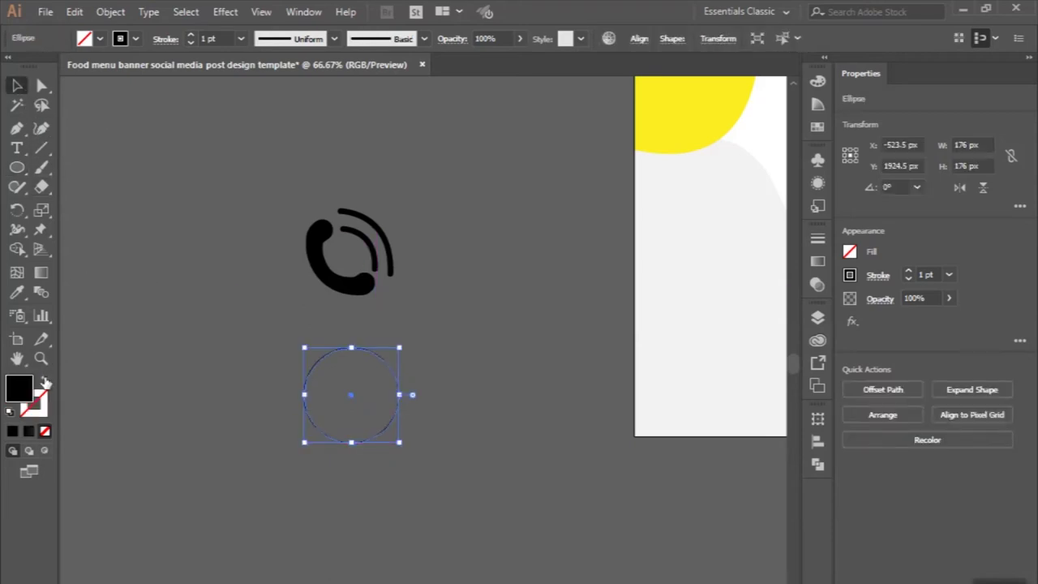
click(186, 343)
scroll(371, 438, up, 1)
scroll(370, 438, up, 1)
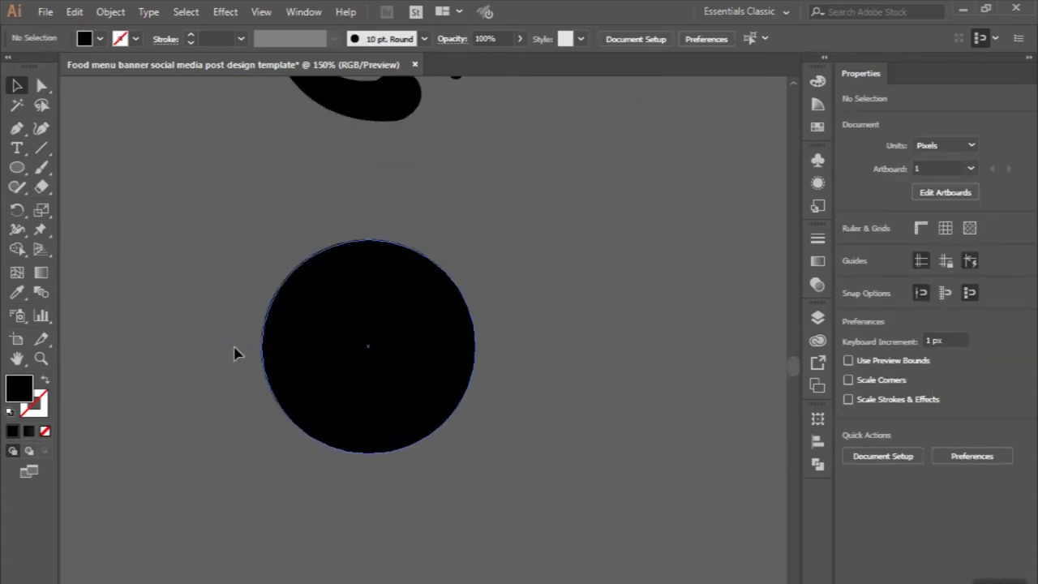
Step: Draw a shallow grey arc across the circle with the 10 pt. Round brush
click(17, 128)
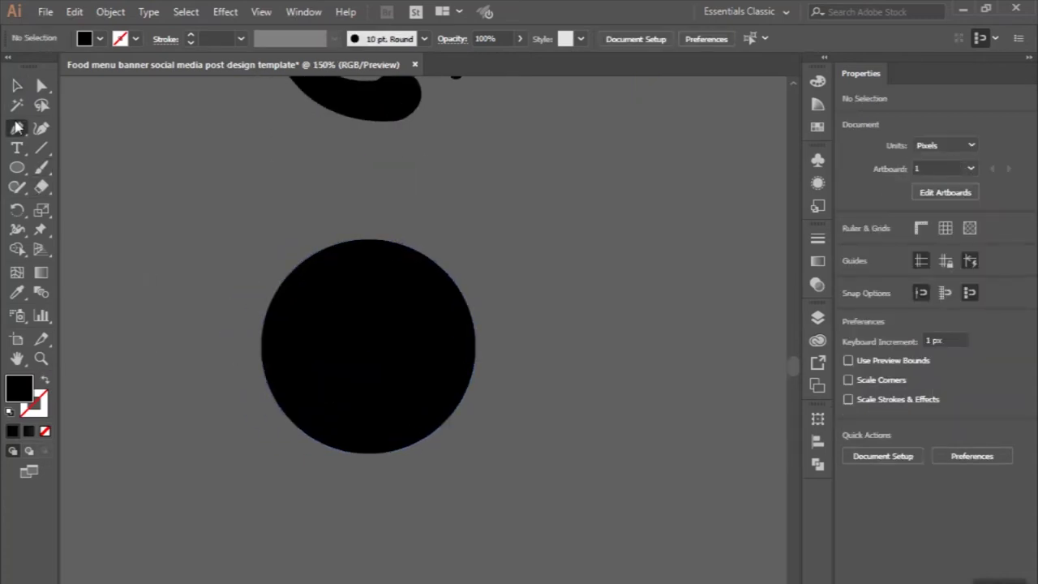
click(215, 298)
drag(524, 298, 677, 247)
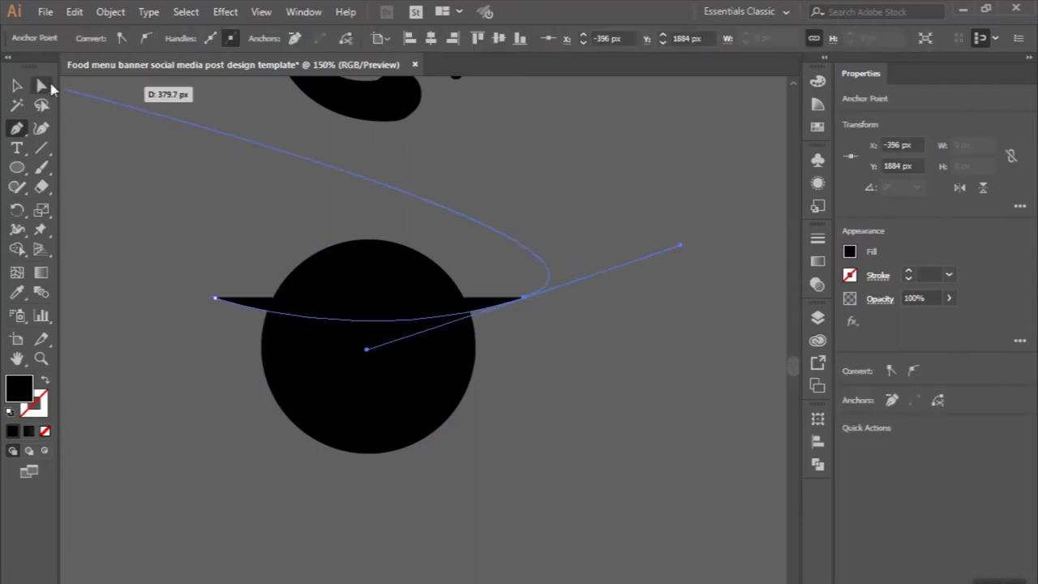
click(17, 85)
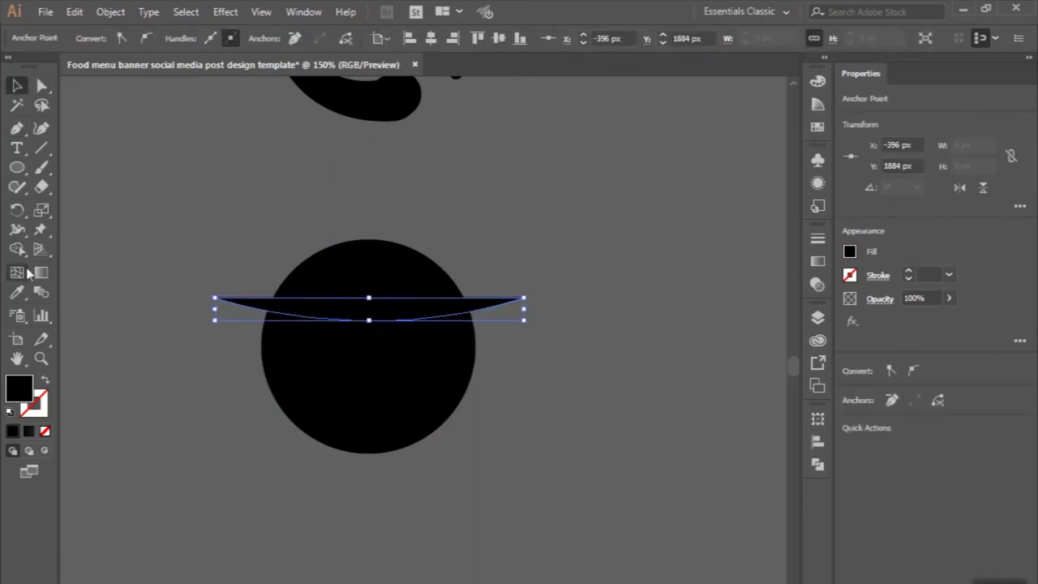
click(151, 221)
click(48, 382)
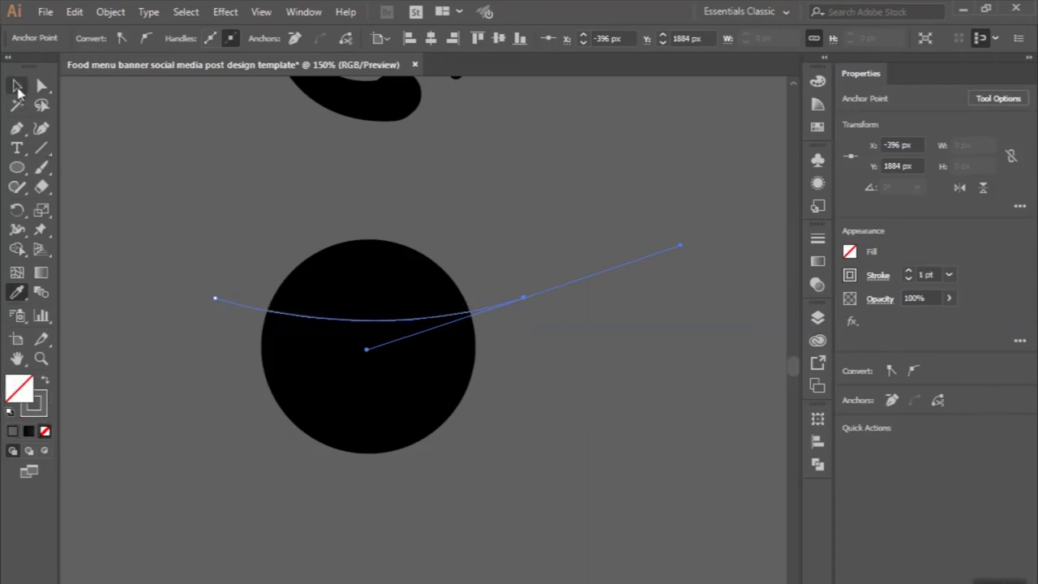
click(17, 86)
click(260, 315)
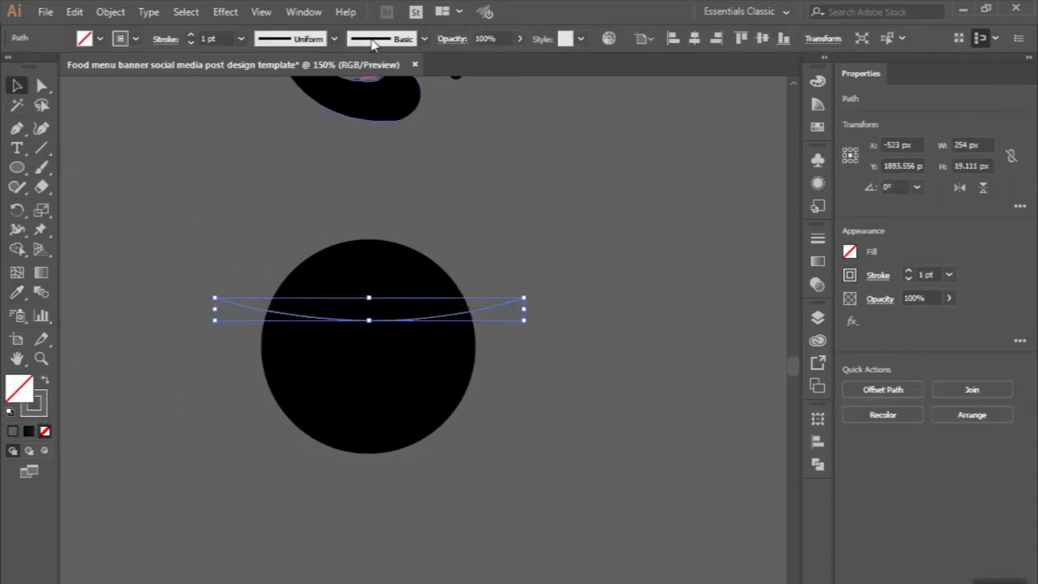
click(424, 38)
click(306, 75)
Step: Raise the grey band and reflect a copy onto the circle's lower part
click(227, 176)
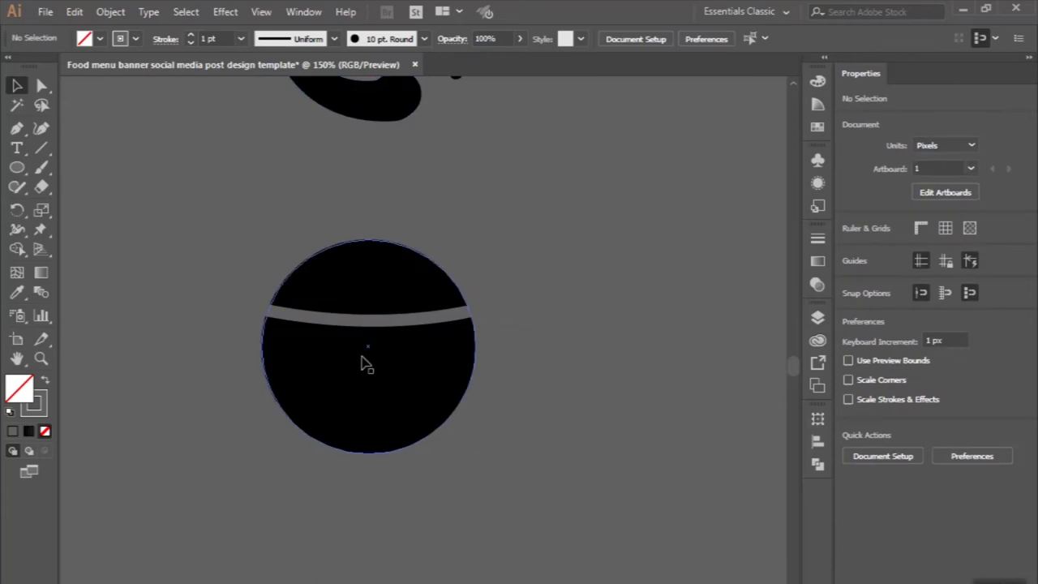
drag(364, 325, 364, 306)
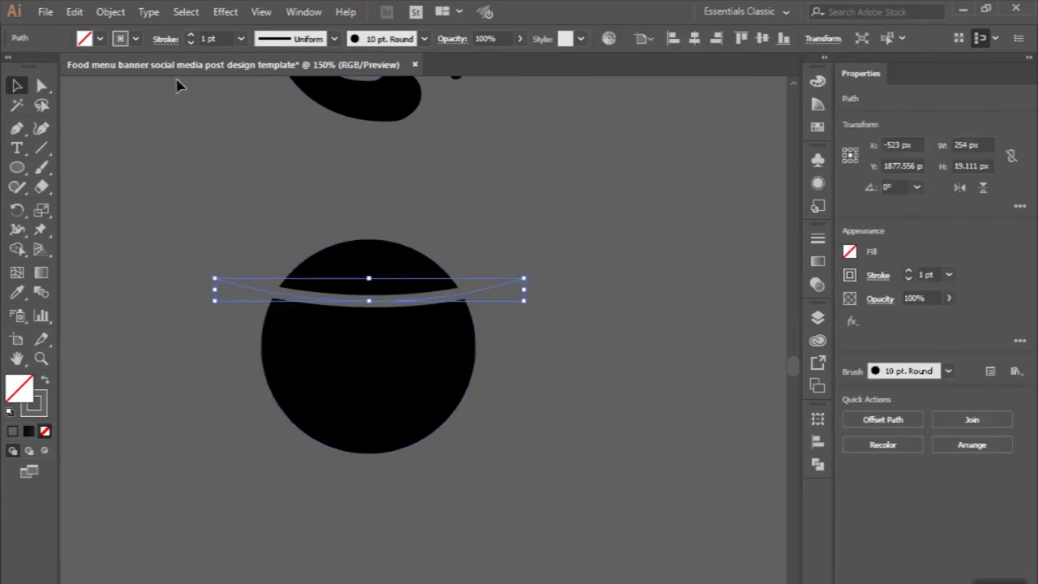
click(120, 11)
mouse_move(182, 13)
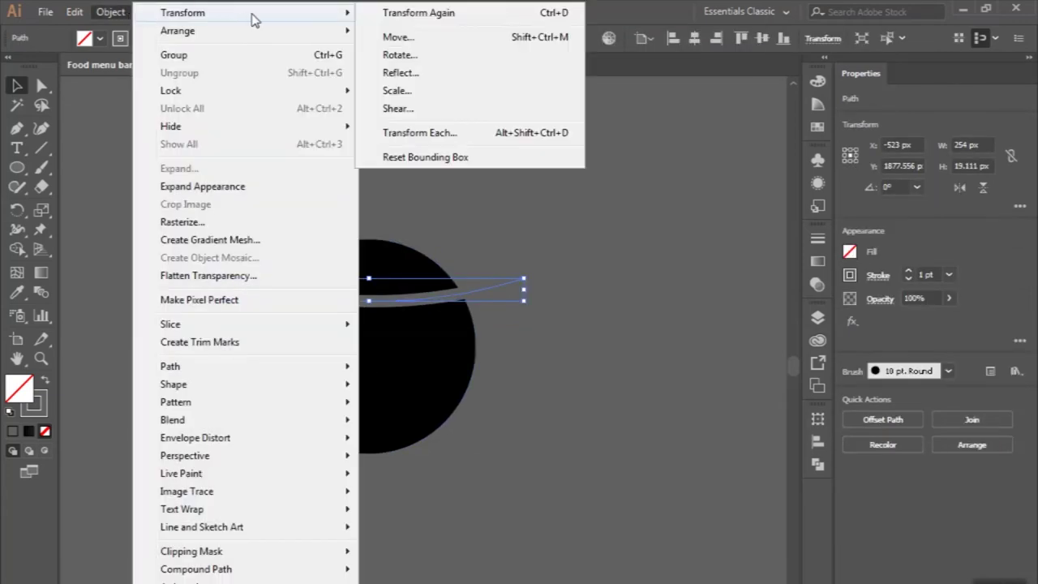
click(399, 72)
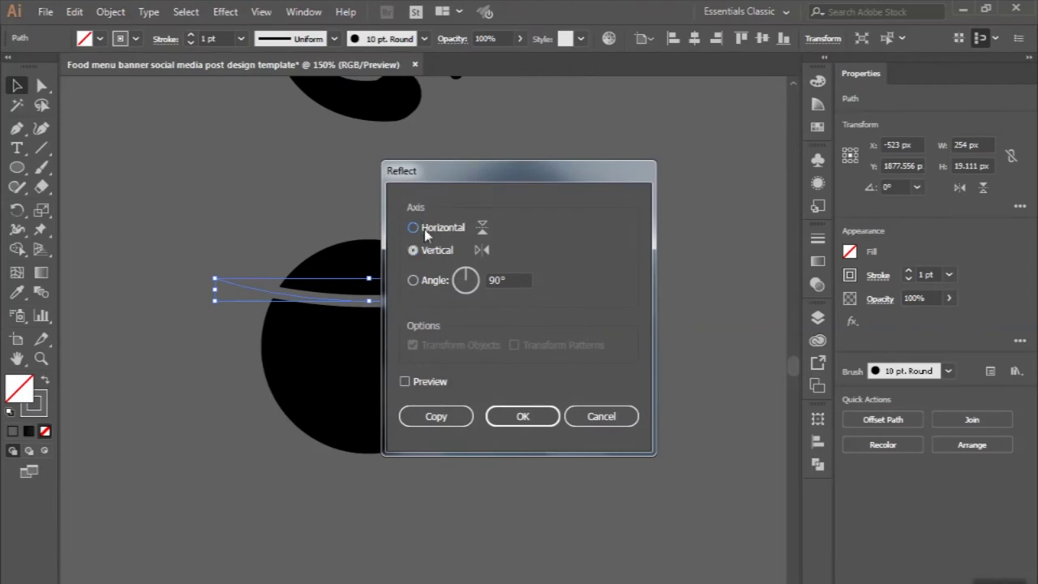
click(438, 415)
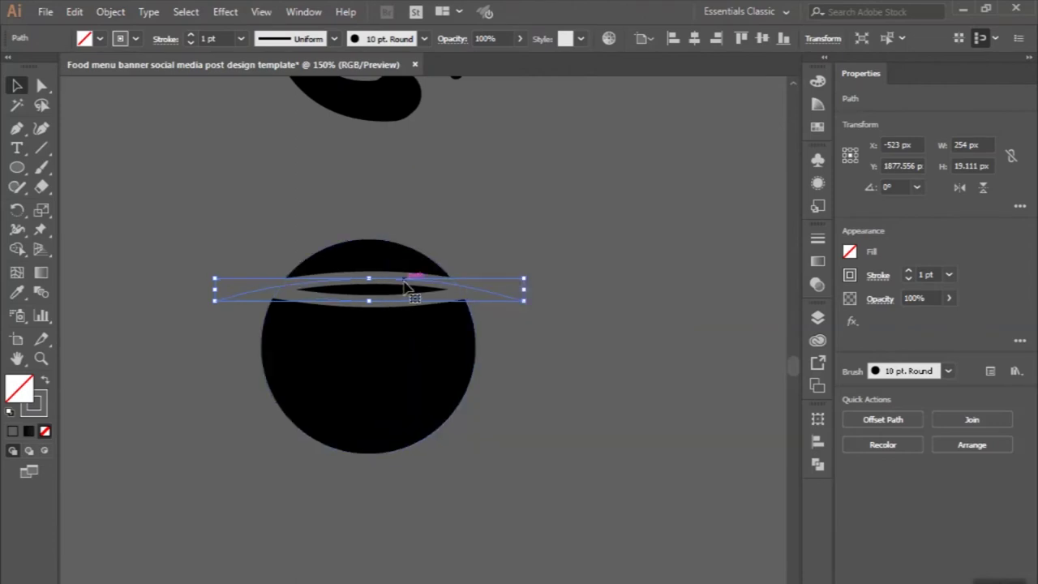
drag(405, 284, 406, 409)
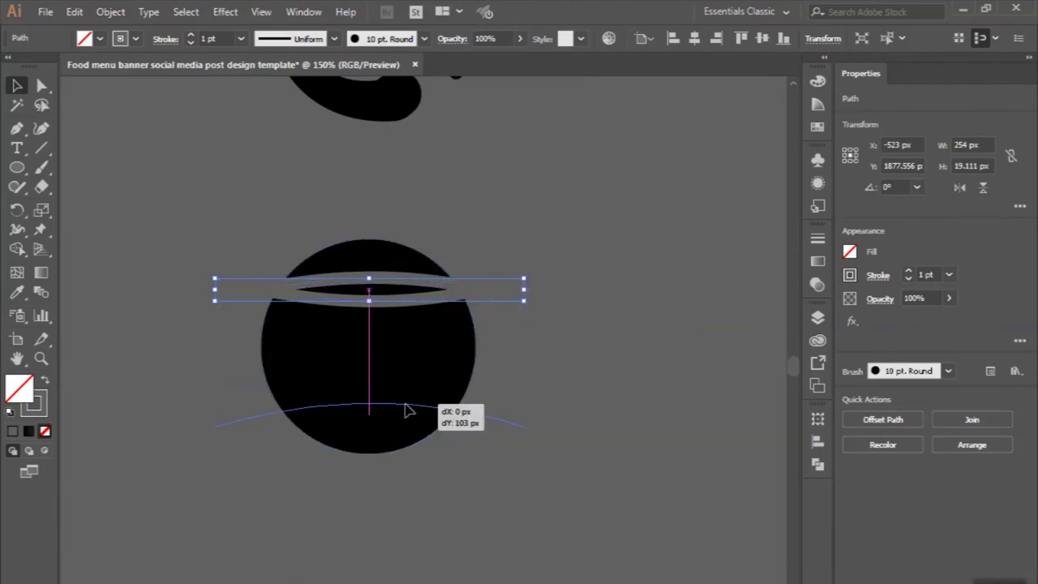
click(454, 490)
Step: Rotate a band vertical on the circle's right side and reflect a copy to the left
click(354, 367)
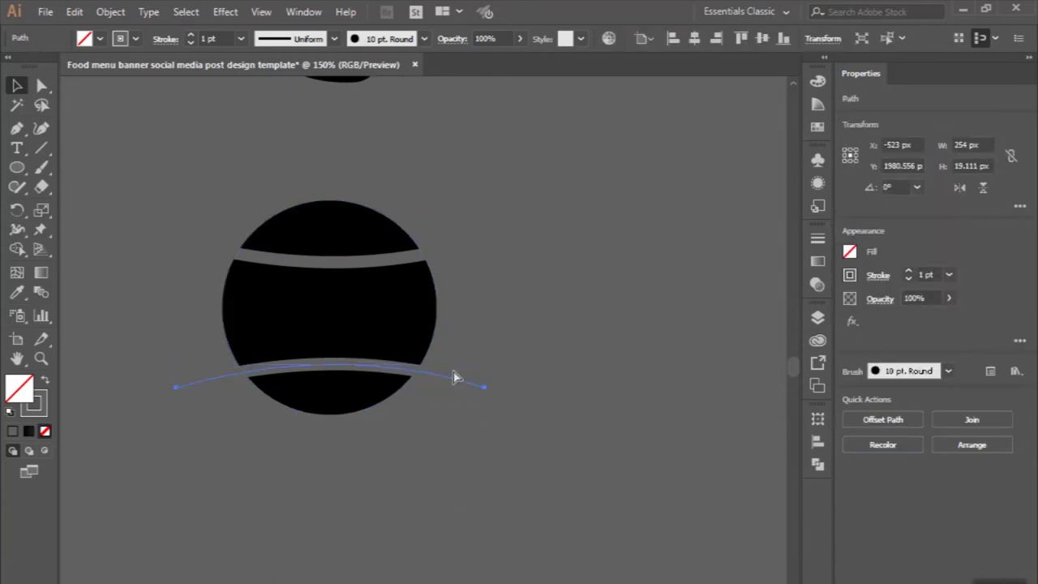
drag(495, 393, 335, 452)
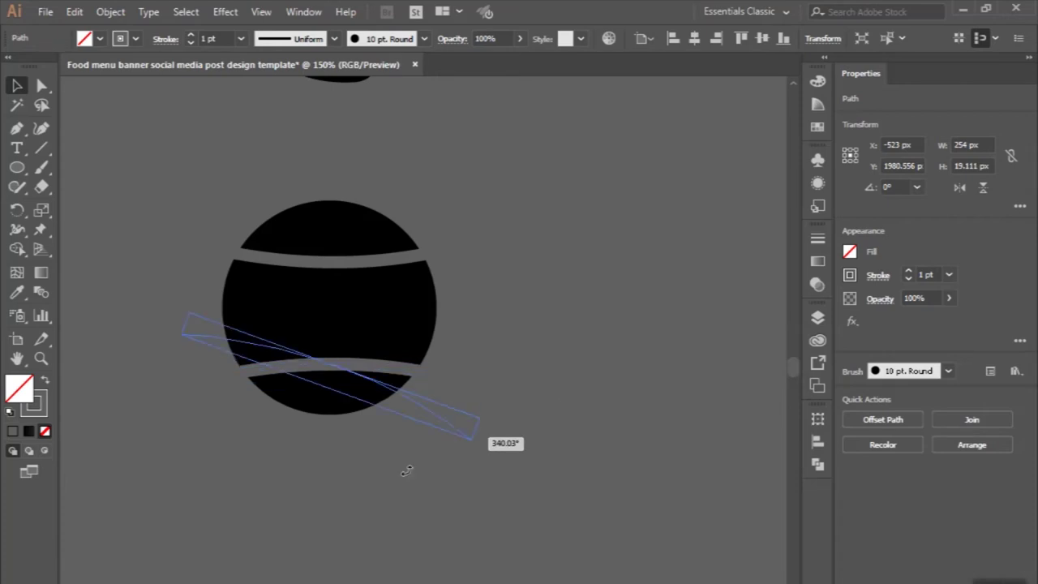
drag(337, 459, 373, 410)
click(111, 9)
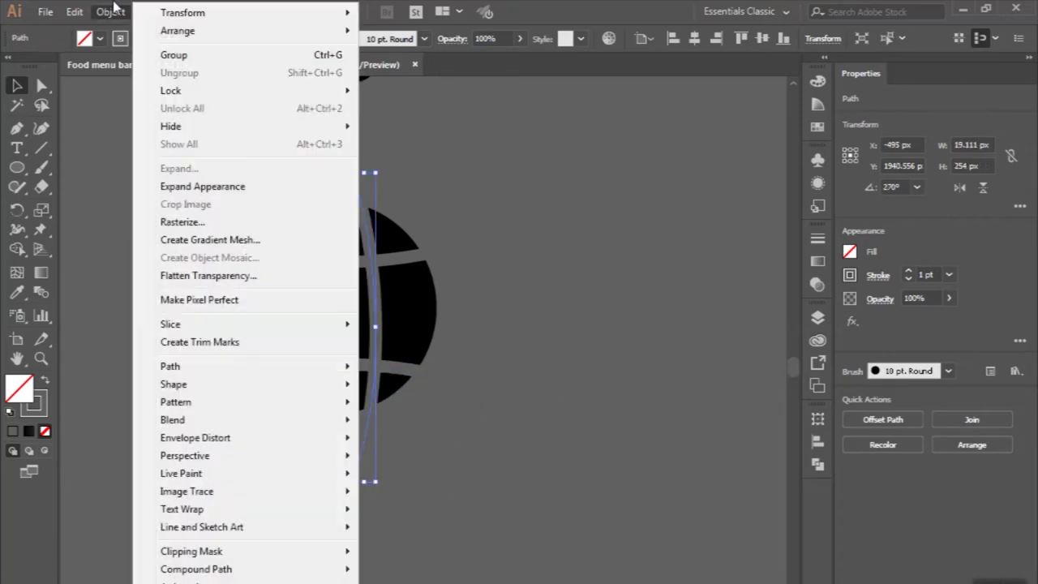
click(111, 12)
mouse_move(183, 12)
click(399, 73)
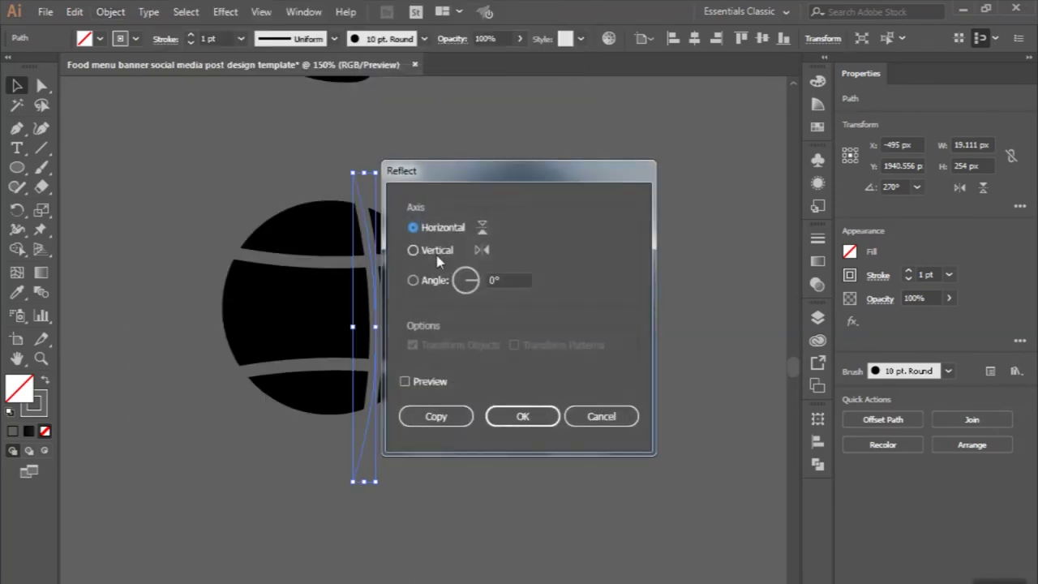
click(431, 417)
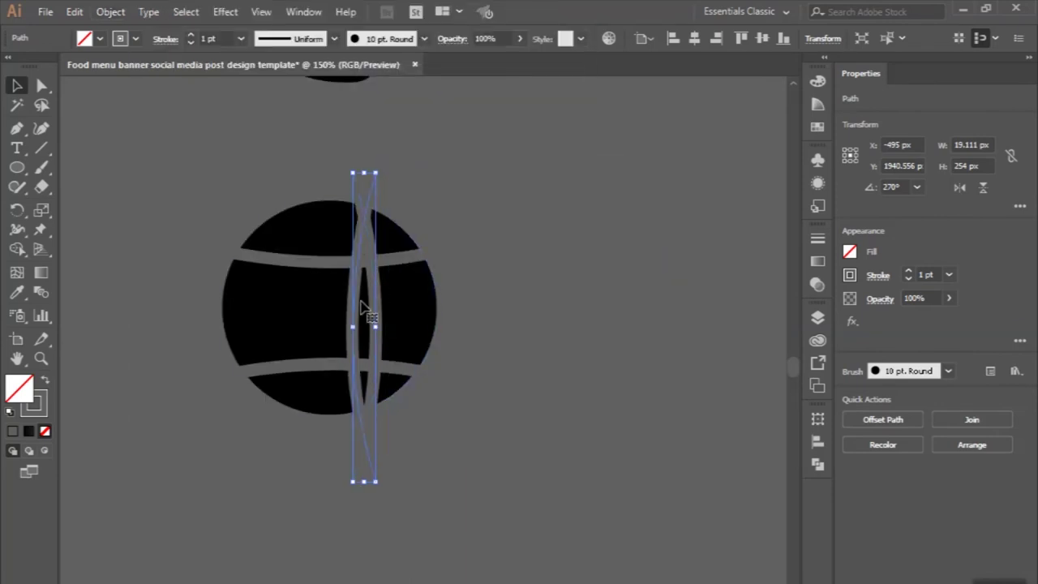
drag(353, 301, 273, 300)
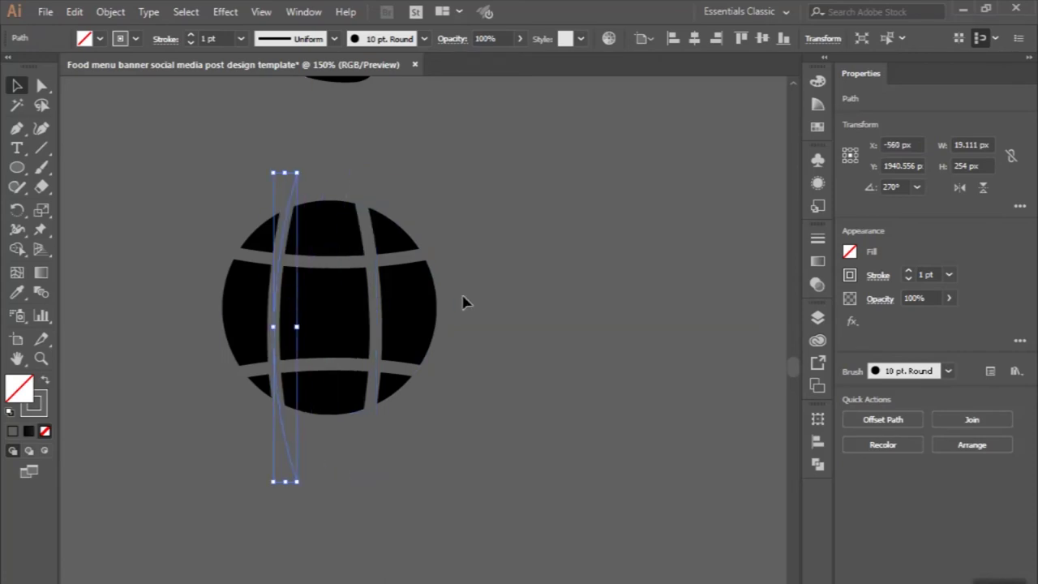
click(463, 302)
Step: Shift the right vertical band slightly further right
click(283, 313)
drag(381, 310, 389, 310)
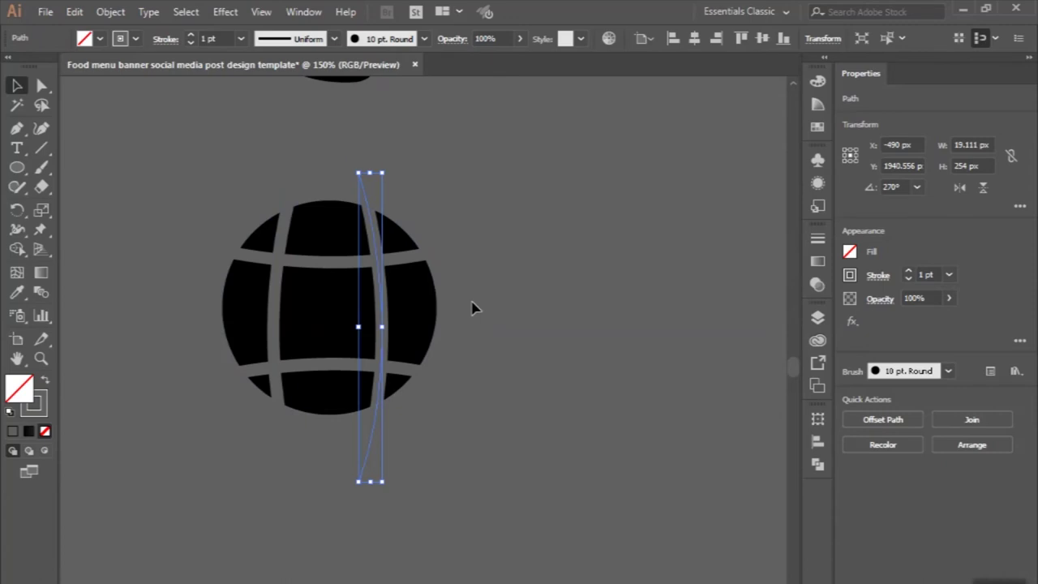
click(475, 307)
scroll(240, 268, left, 3)
Step: Draw a straight vertical centre line through the globe with the 10 pt. Round brush
click(16, 128)
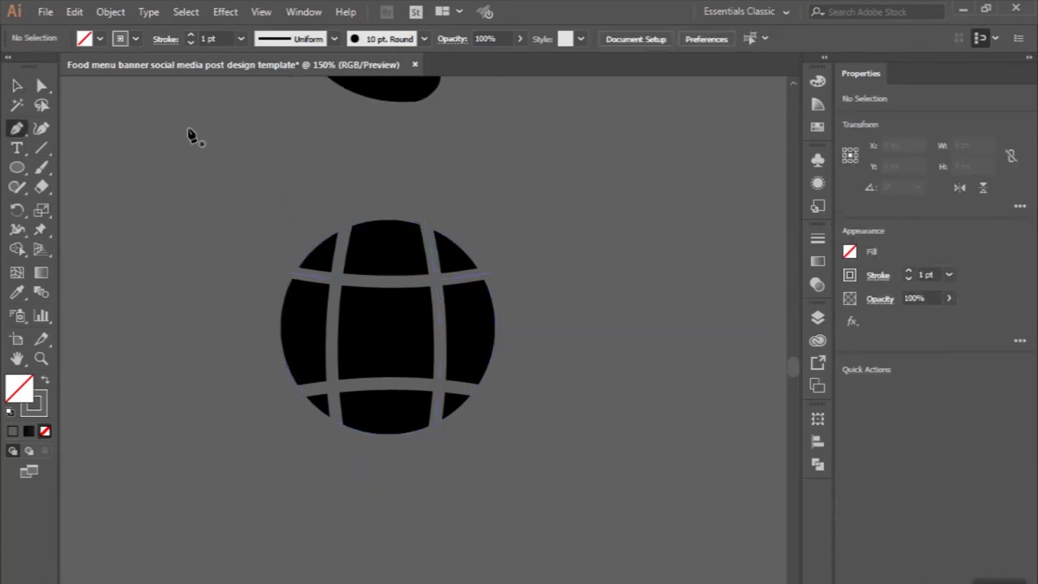
click(388, 192)
click(388, 482)
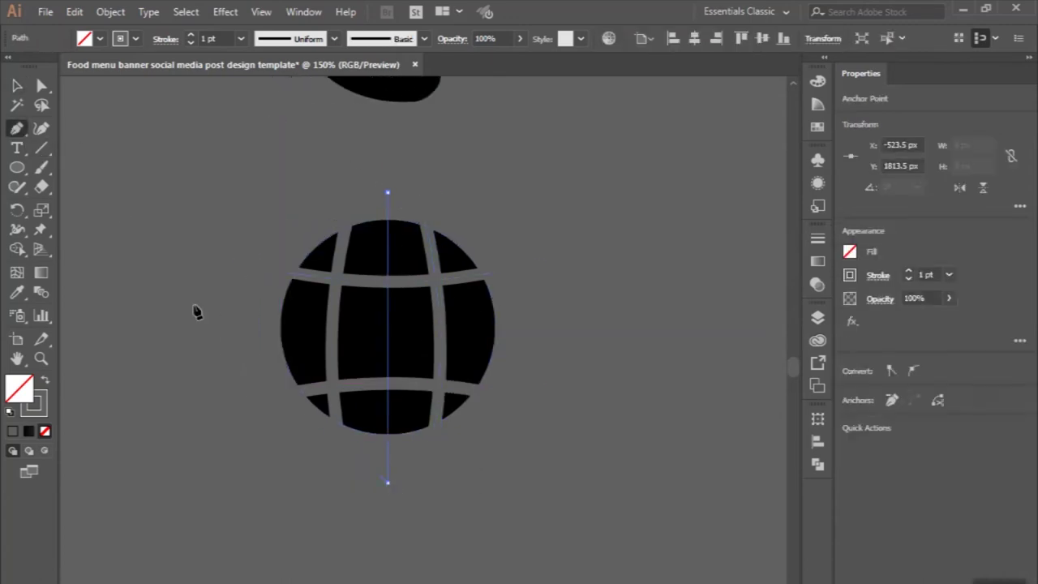
click(16, 84)
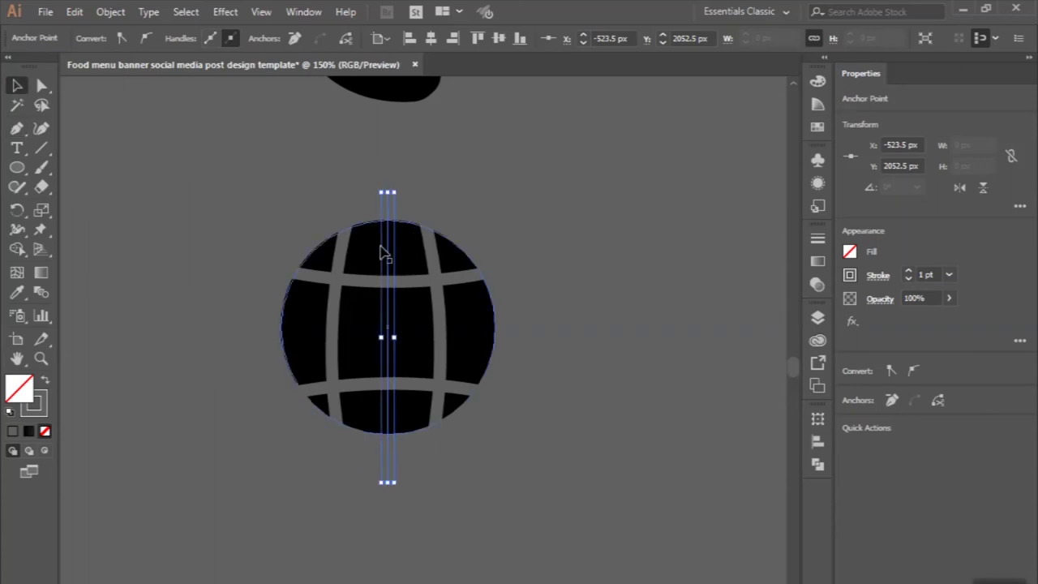
click(394, 247)
click(373, 42)
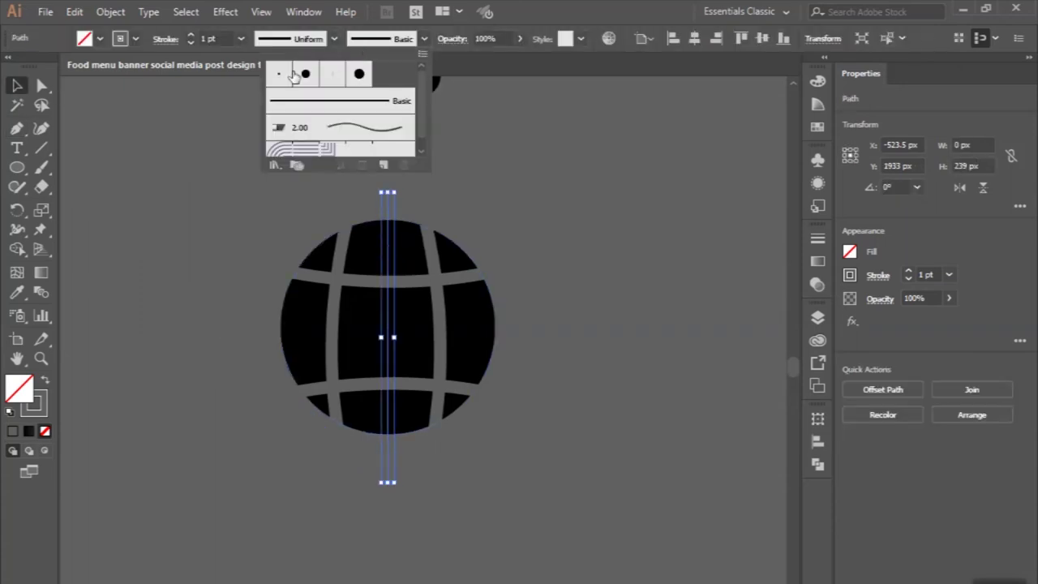
click(307, 74)
click(206, 162)
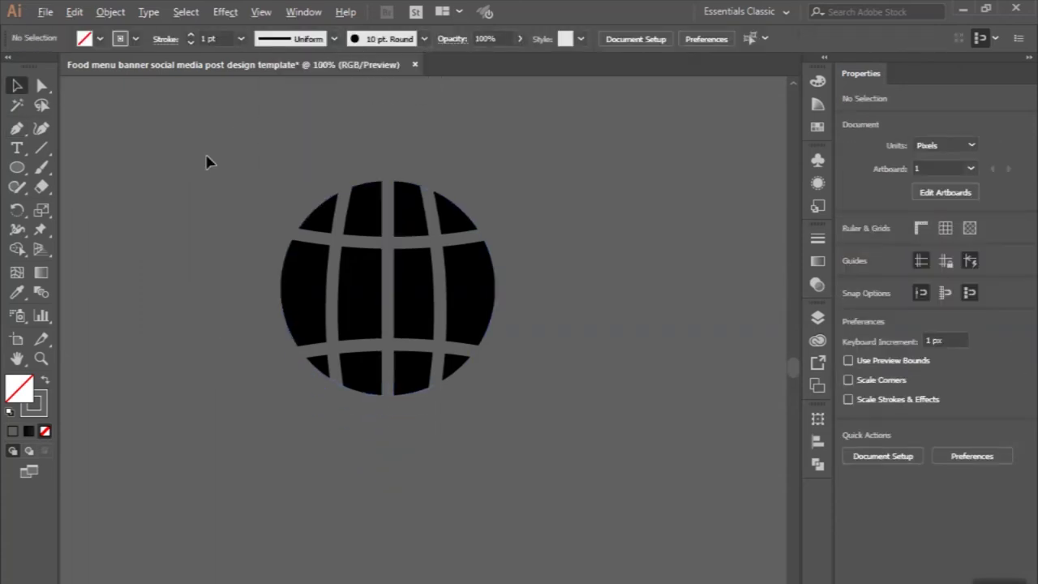
alt+scroll(206, 162, down, 2)
alt+scroll(267, 232, up, 2)
alt+scroll(266, 259, up, 1)
Step: Nudge the vertical centre line slightly left
mouse_move(266, 260)
mouse_down()
mouse_move(249, 260)
mouse_move(424, 274)
mouse_up()
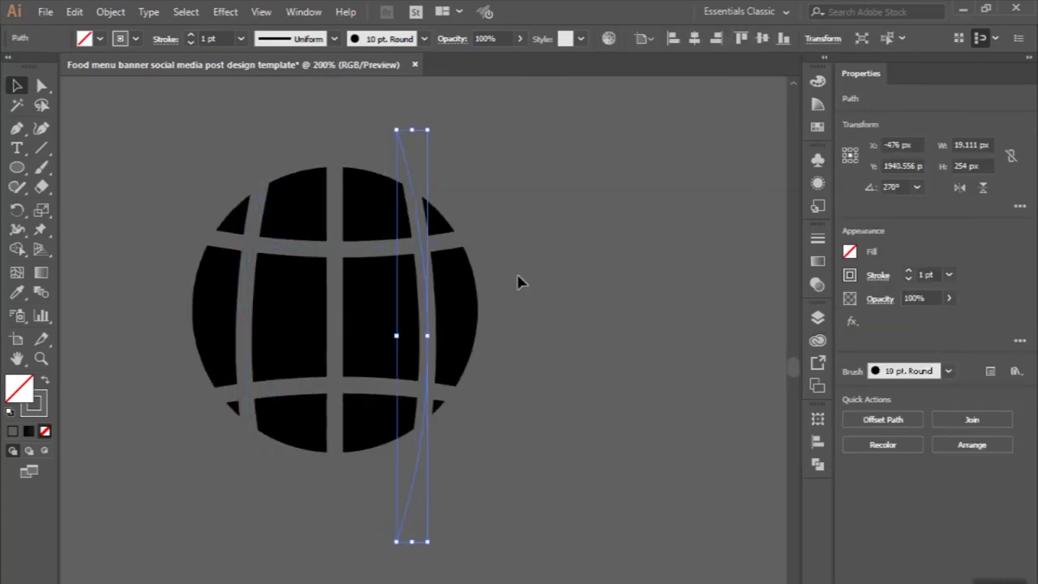
click(519, 281)
alt+scroll(520, 280, down, 3)
scroll(357, 243, right, 1)
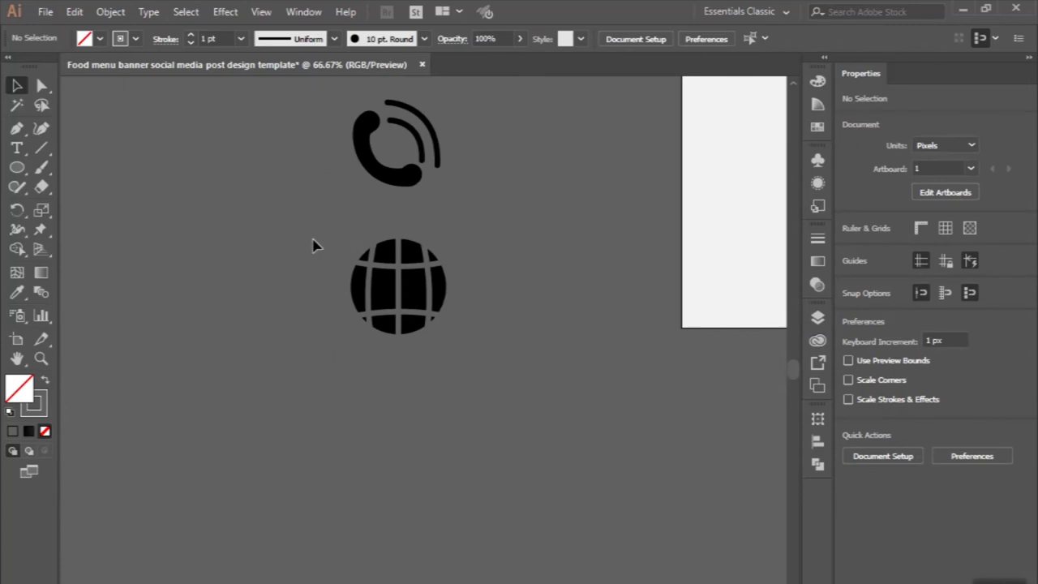
alt+scroll(433, 301, up, 2)
alt+scroll(390, 325, up, 1)
Step: Rotate a copy of the vertical centre band 90° and place it across the globe's middle
drag(389, 324, 391, 326)
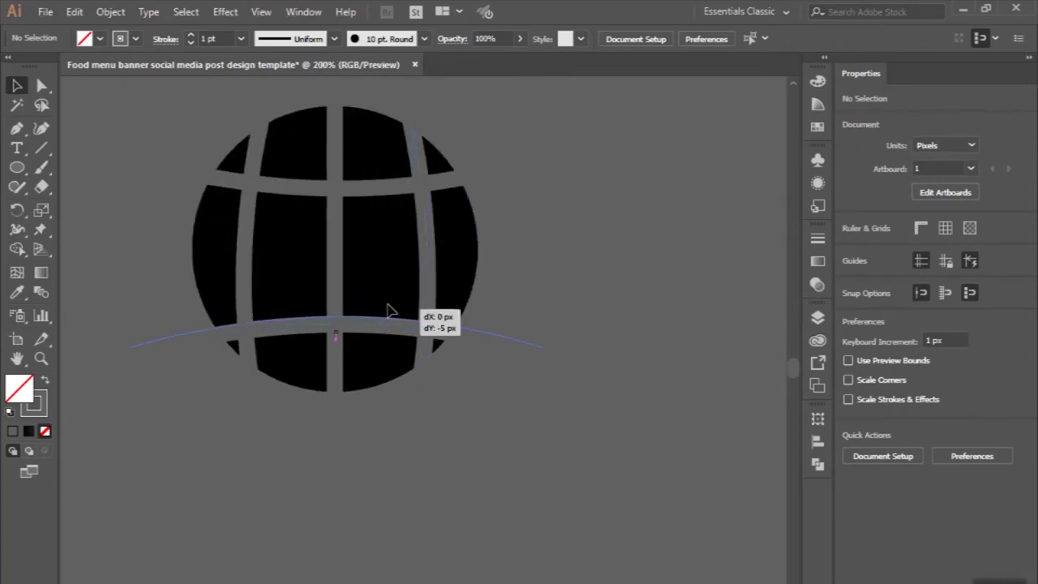
click(334, 230)
key(ctrl+shift+b)
scroll(352, 138, up, 2)
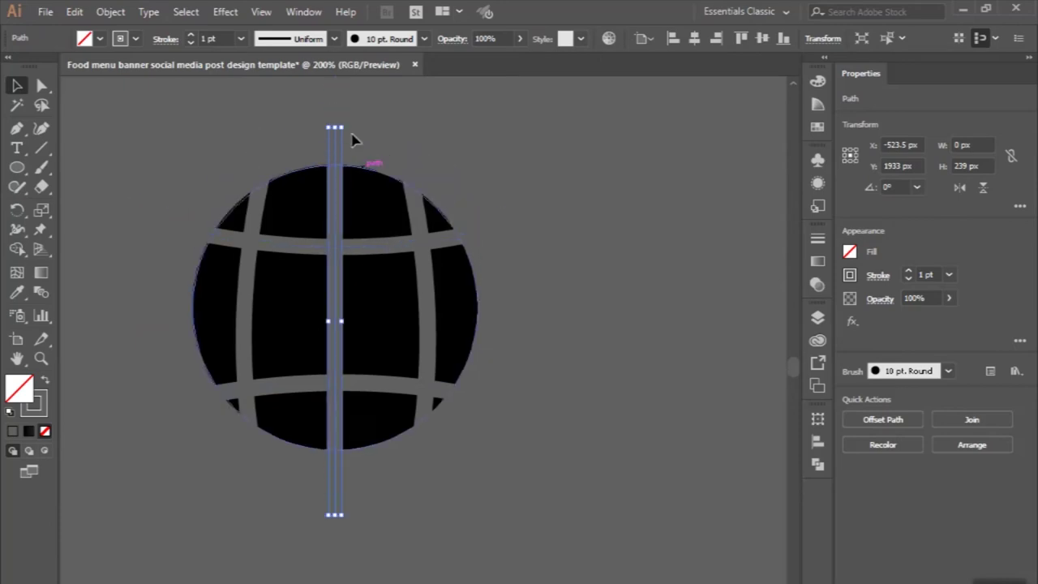
drag(352, 139, 493, 294)
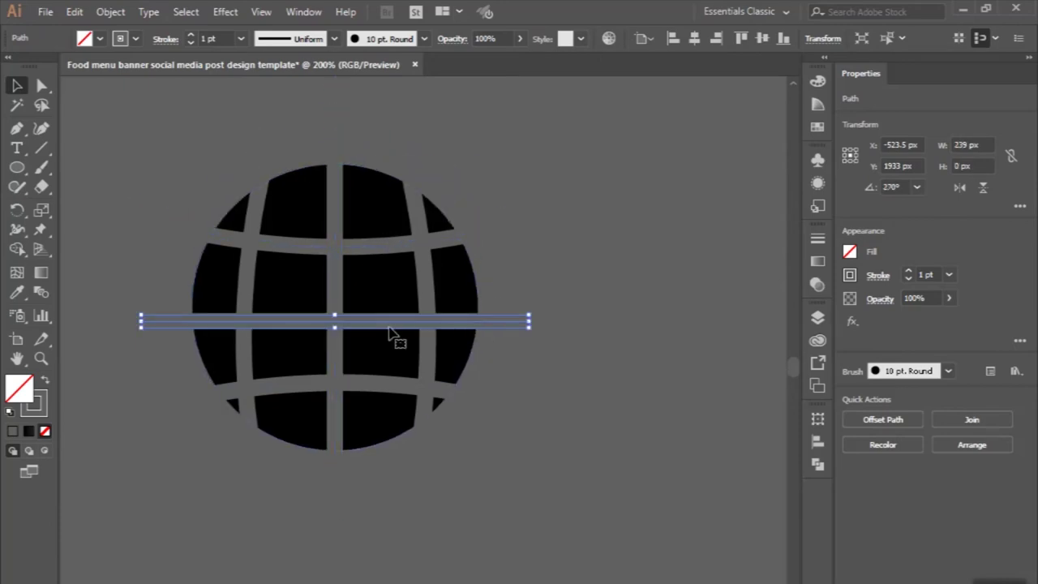
drag(383, 324, 378, 228)
scroll(378, 312, down, 1)
Step: Raise the top curved band by 5 px, then select all globe parts
click(378, 224)
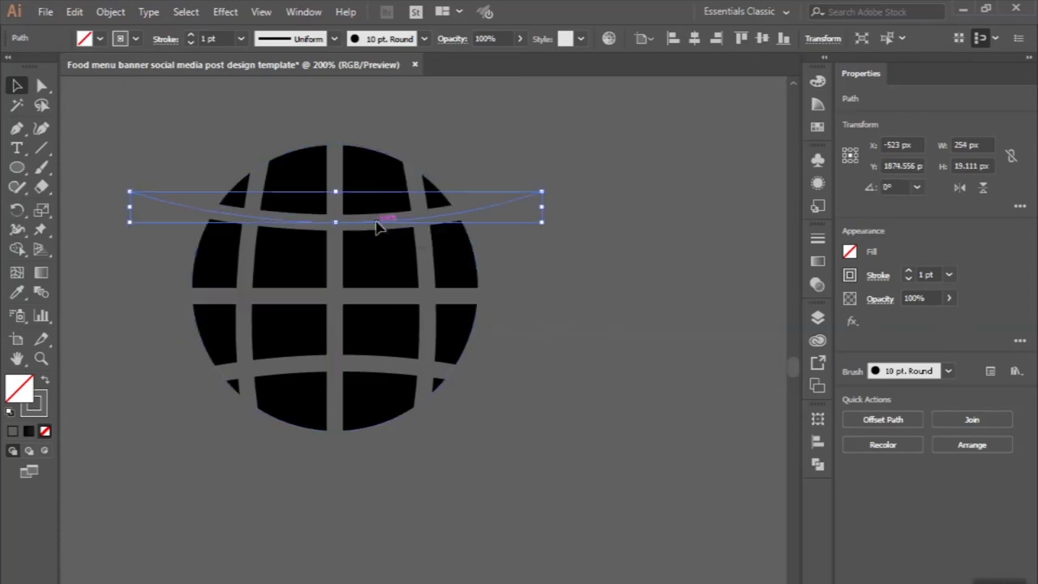
drag(379, 298, 378, 289)
scroll(381, 329, down, 1)
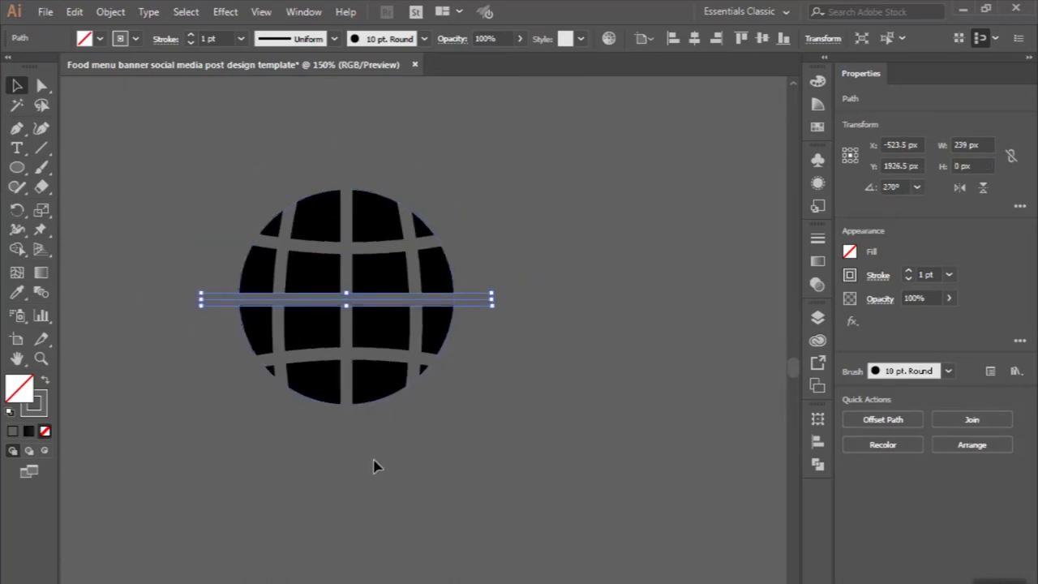
click(374, 465)
scroll(375, 466, down, 2)
scroll(374, 466, down, 1)
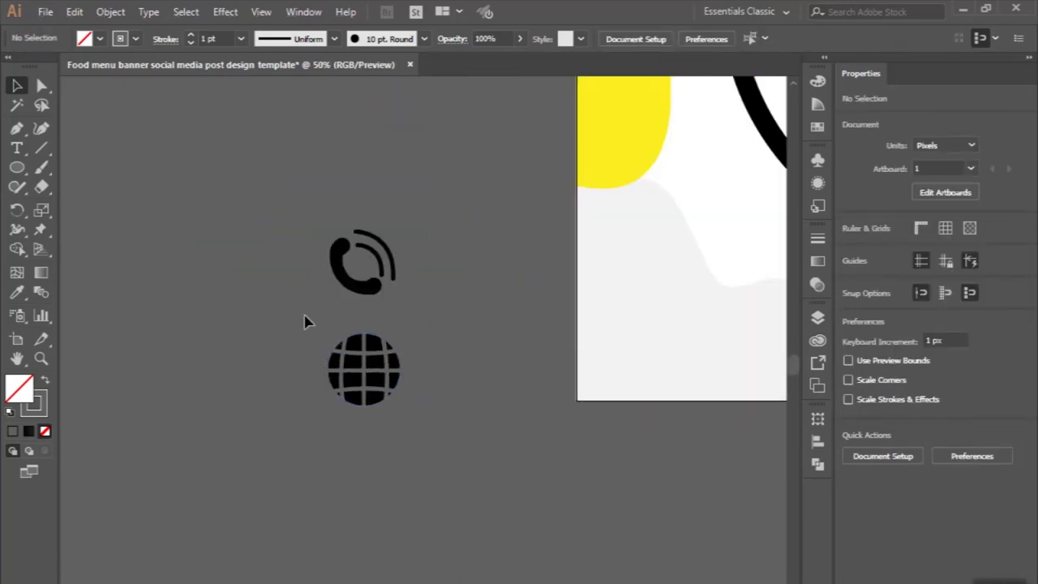
drag(304, 321, 451, 463)
scroll(452, 463, up, 1)
click(114, 12)
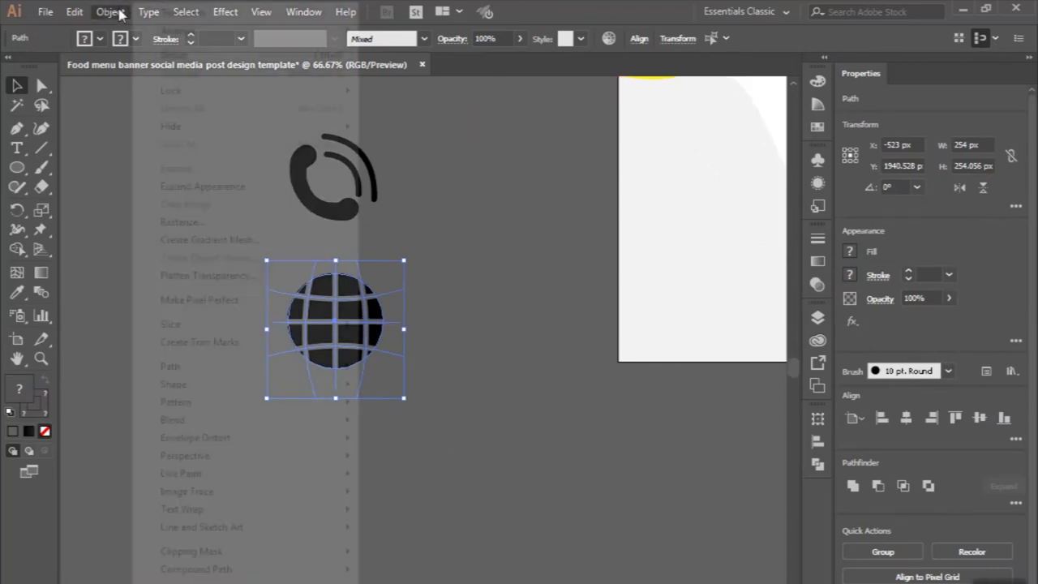
Step: Expand the globe's band strokes into shapes and delete the band stubs on the left and bottom
click(190, 186)
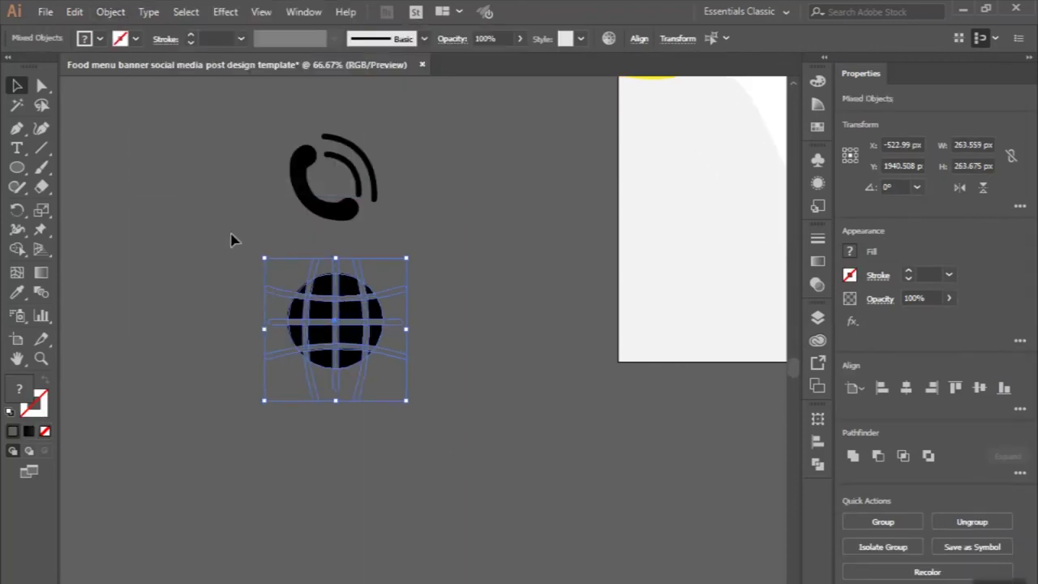
scroll(300, 298, up, 3)
drag(203, 280, 349, 199)
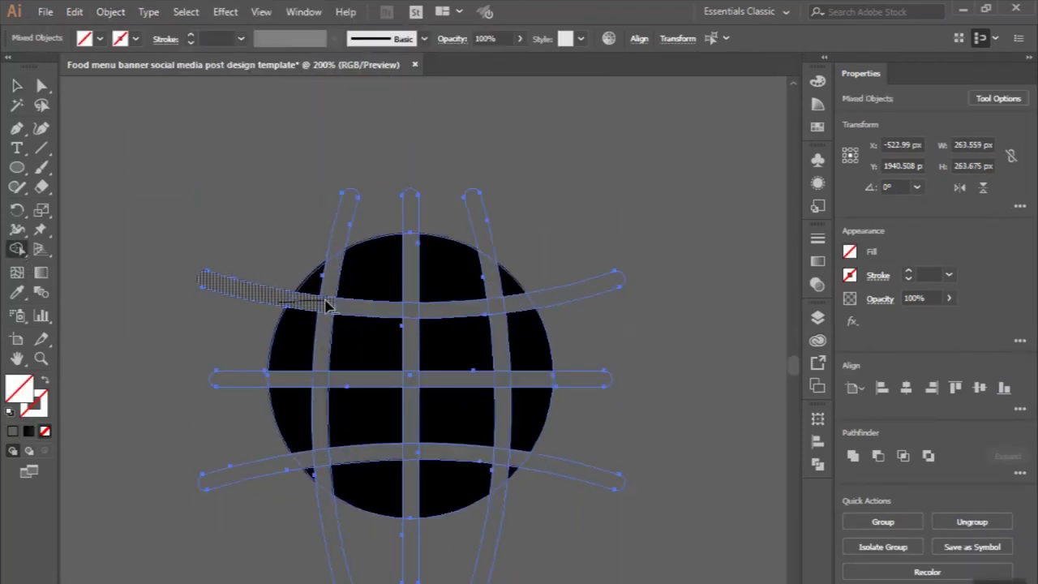
click(235, 378)
mouse_move(203, 480)
mouse_down()
mouse_move(296, 466)
mouse_move(339, 479)
mouse_up()
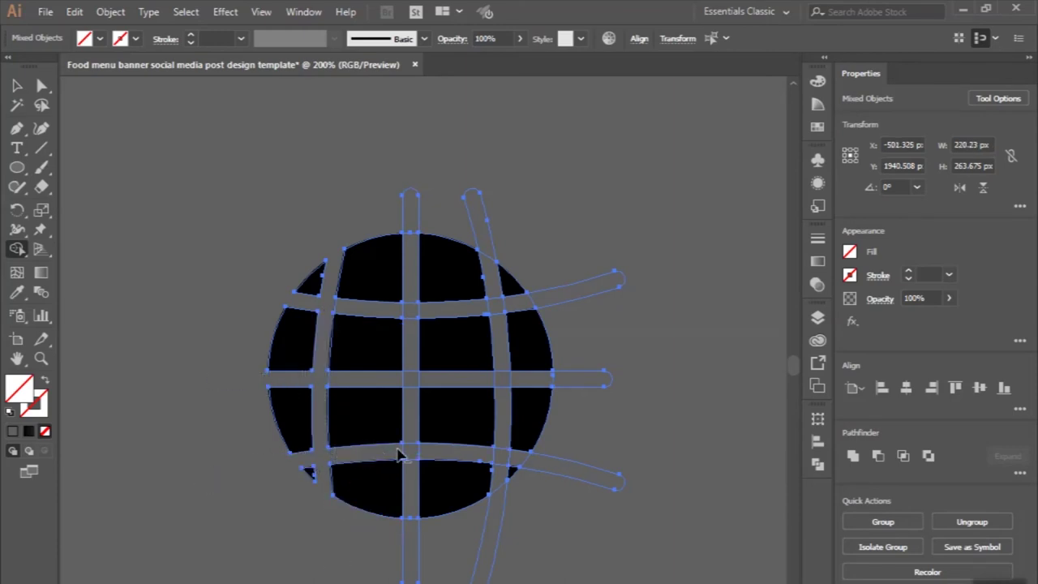
drag(410, 477, 410, 572)
Step: Merge the band pieces inside the circle and delete the remaining stubs on the right
mouse_move(411, 202)
mouse_down()
mouse_move(414, 414)
mouse_move(442, 380)
mouse_up()
mouse_move(421, 317)
mouse_down()
mouse_move(511, 308)
mouse_move(487, 227)
mouse_up()
alt+click(568, 292)
drag(500, 320, 504, 474)
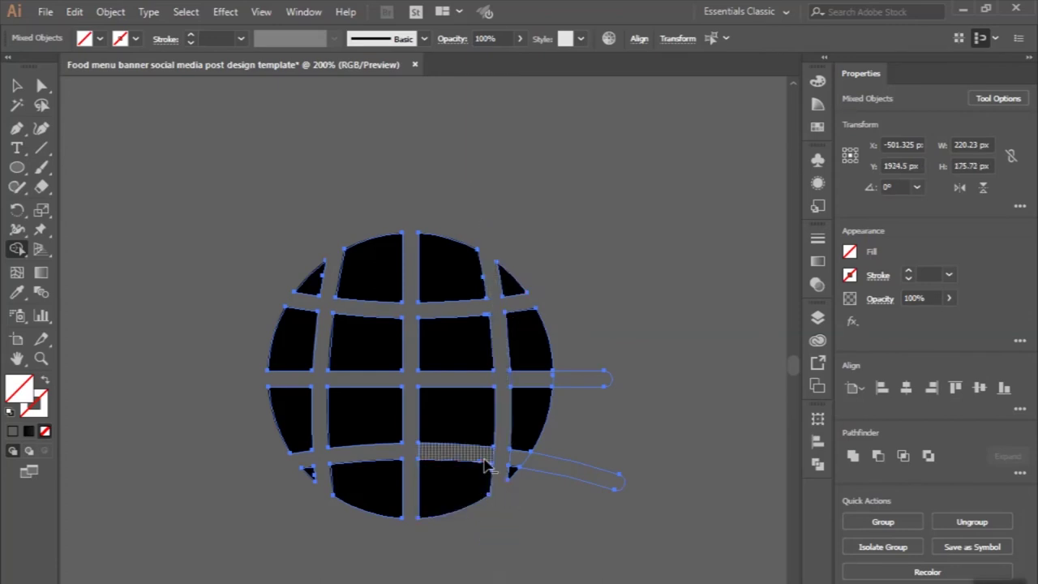
alt+click(568, 475)
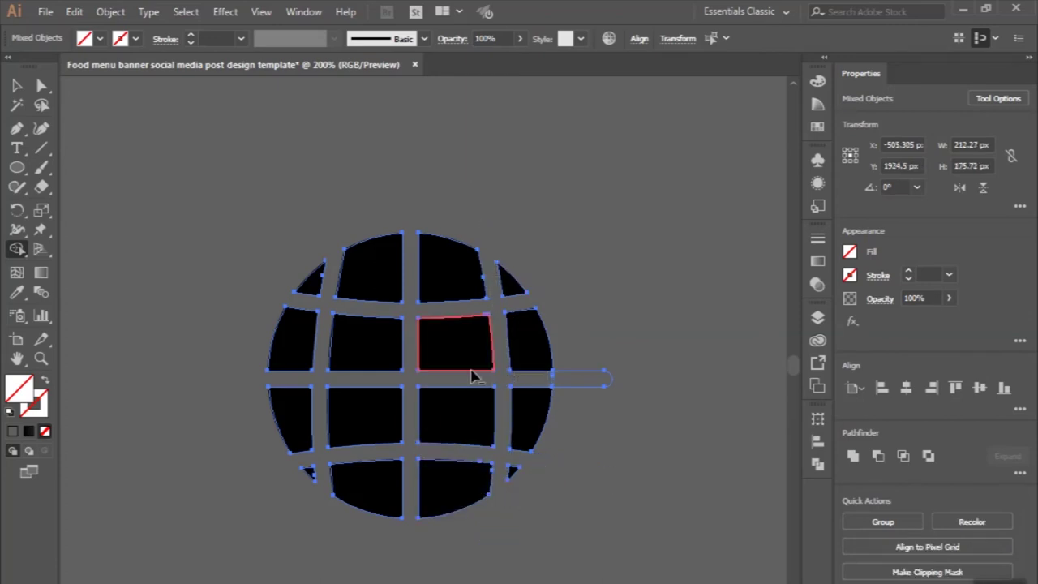
alt+click(598, 378)
scroll(598, 382, down, 1)
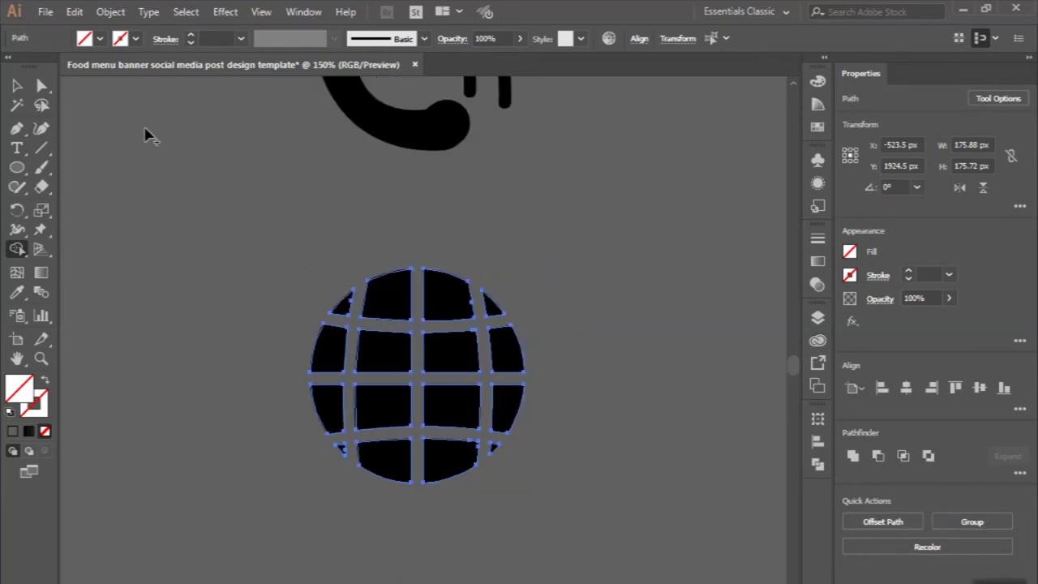
Step: Unite all the globe pieces into one solid icon with Pathfinder
click(15, 87)
scroll(264, 309, down, 1)
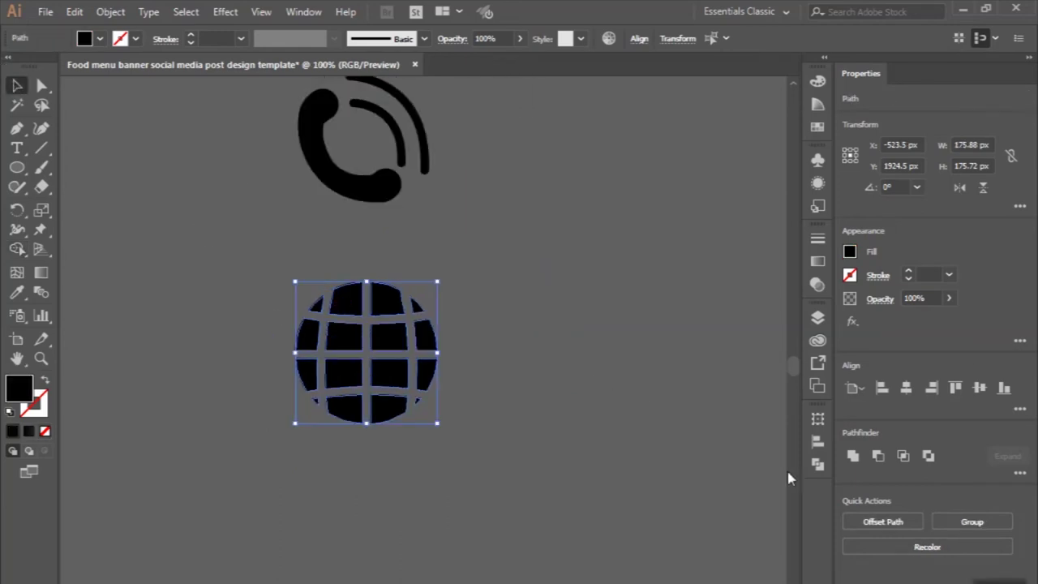
click(853, 457)
click(466, 365)
scroll(466, 364, down, 2)
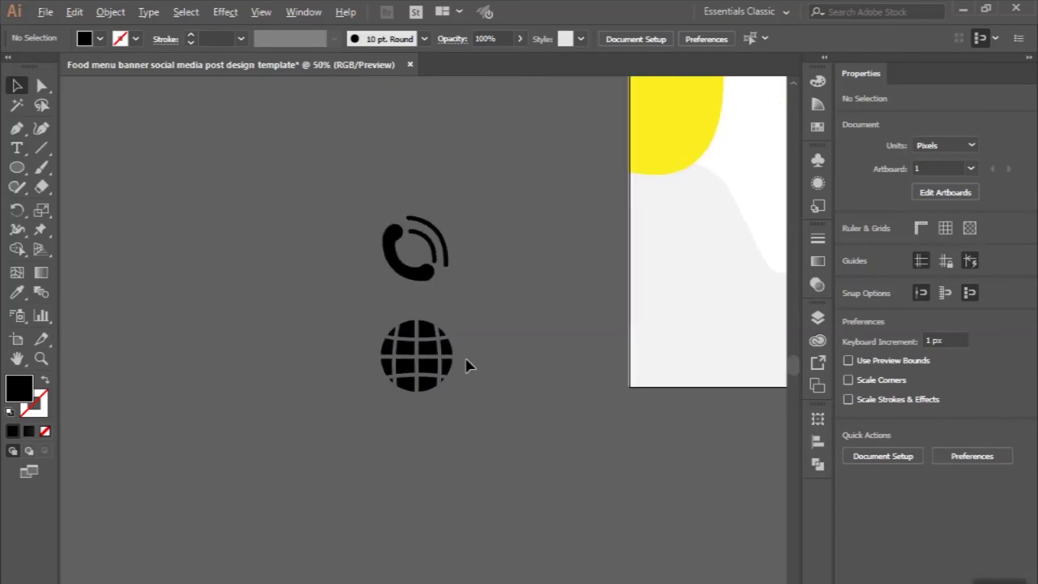
Step: Move the phone and globe icons onto the artboard's lower left and expand the phone's strokes
scroll(464, 363, down, 1)
mouse_move(460, 446)
mouse_down()
mouse_move(410, 359)
mouse_move(592, 335)
mouse_up()
drag(566, 243, 570, 241)
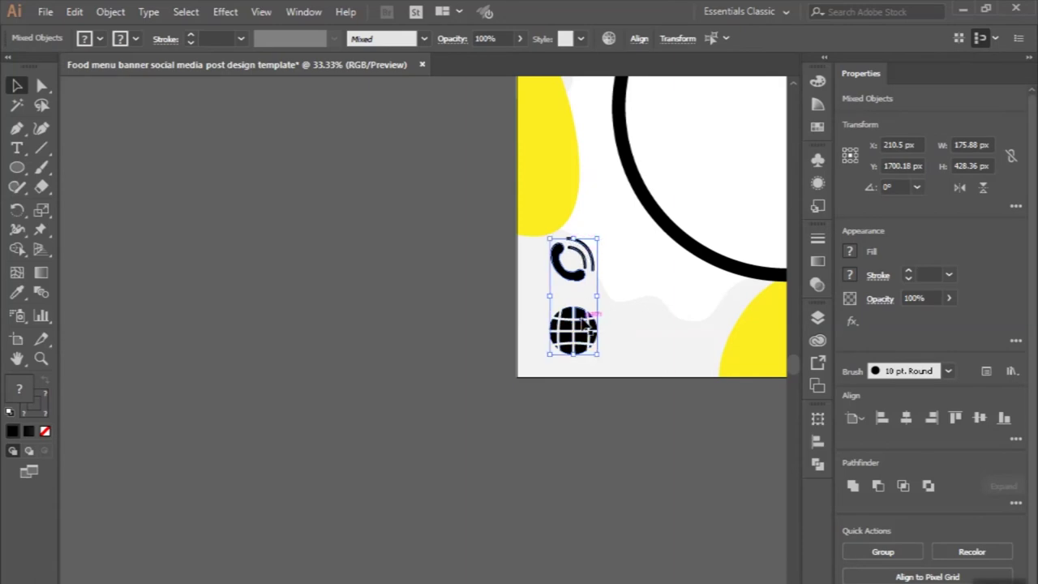
click(572, 260)
click(112, 11)
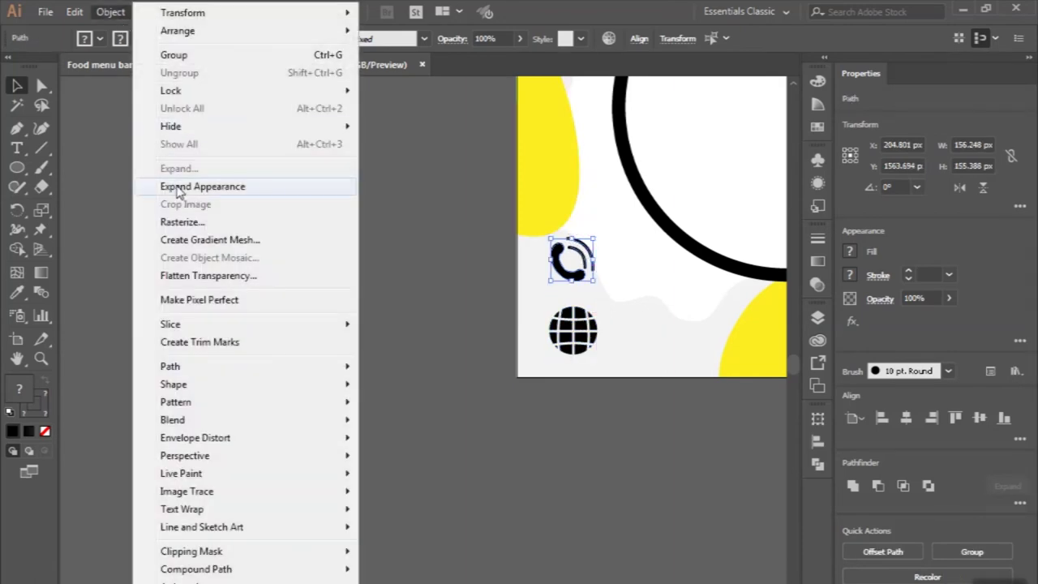
click(204, 186)
alt+scroll(614, 280, up, 1)
alt+scroll(616, 283, up, 1)
Step: Shrink both icons and nudge them slightly up and left
shift+click(543, 388)
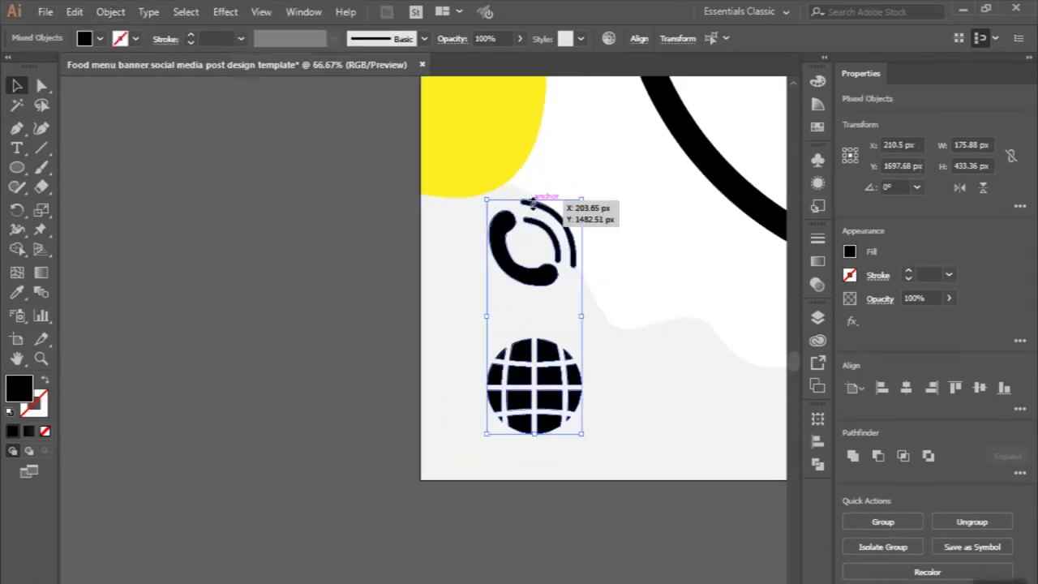
drag(533, 199, 533, 257)
drag(538, 351, 525, 328)
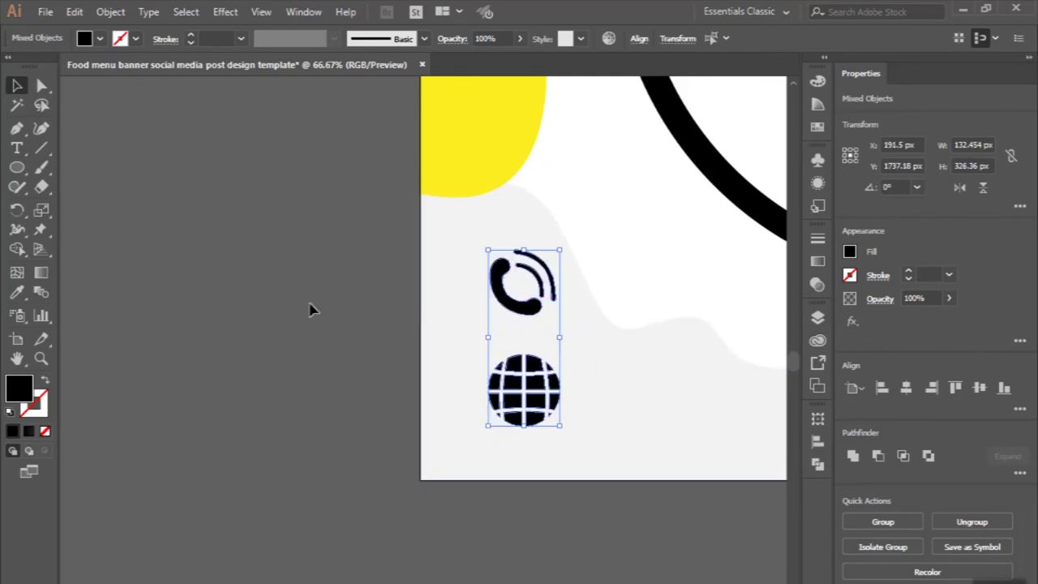
click(310, 308)
alt+scroll(311, 309, down, 2)
alt+scroll(311, 308, down, 2)
alt+scroll(375, 361, up, 1)
alt+scroll(349, 341, up, 1)
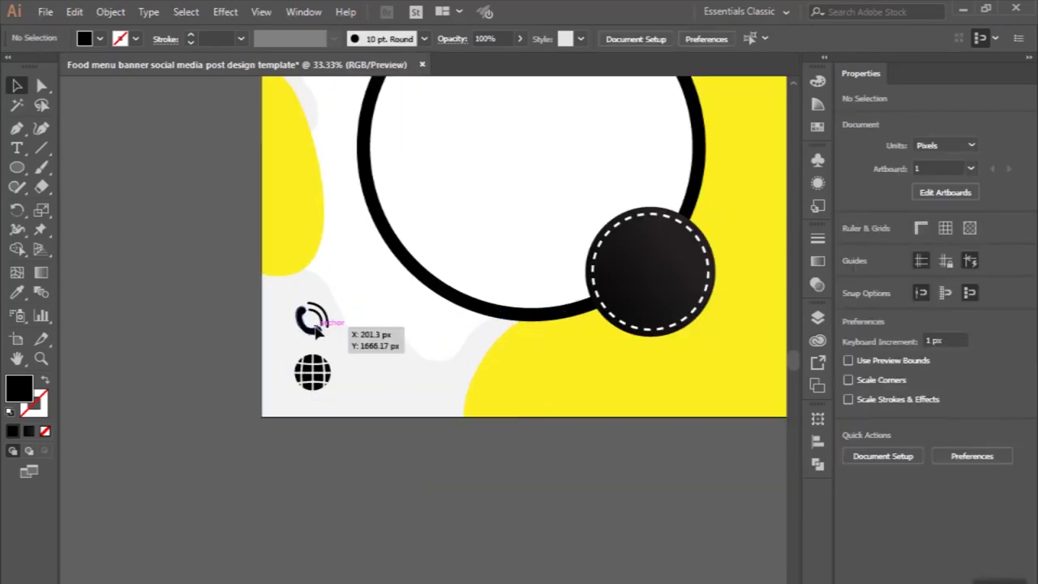
Step: Group the phone icon's parts, then scale both icons down further
click(313, 316)
alt+scroll(314, 317, up, 1)
alt+scroll(324, 312, up, 1)
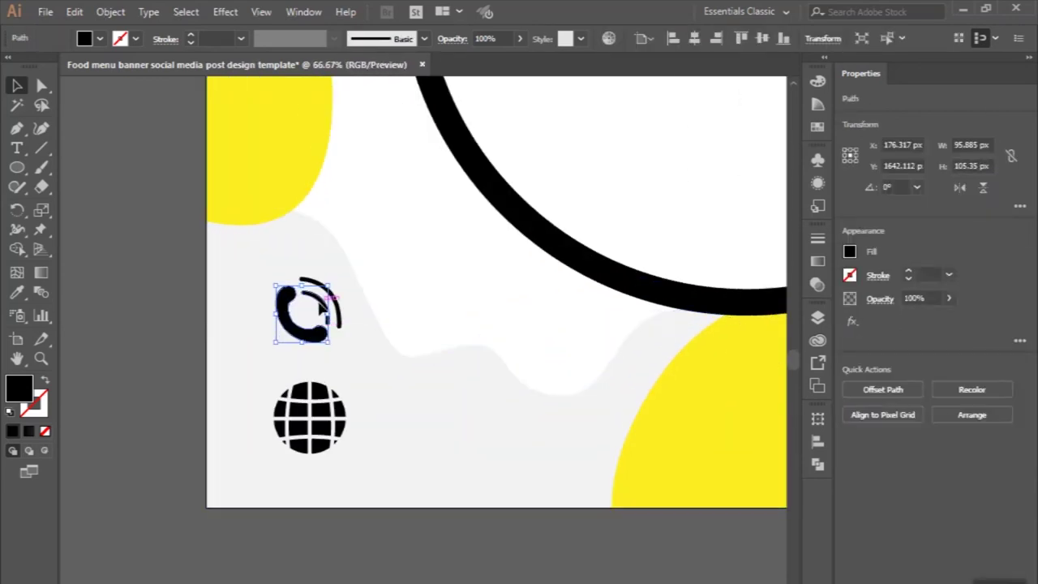
shift+click(342, 323)
click(865, 519)
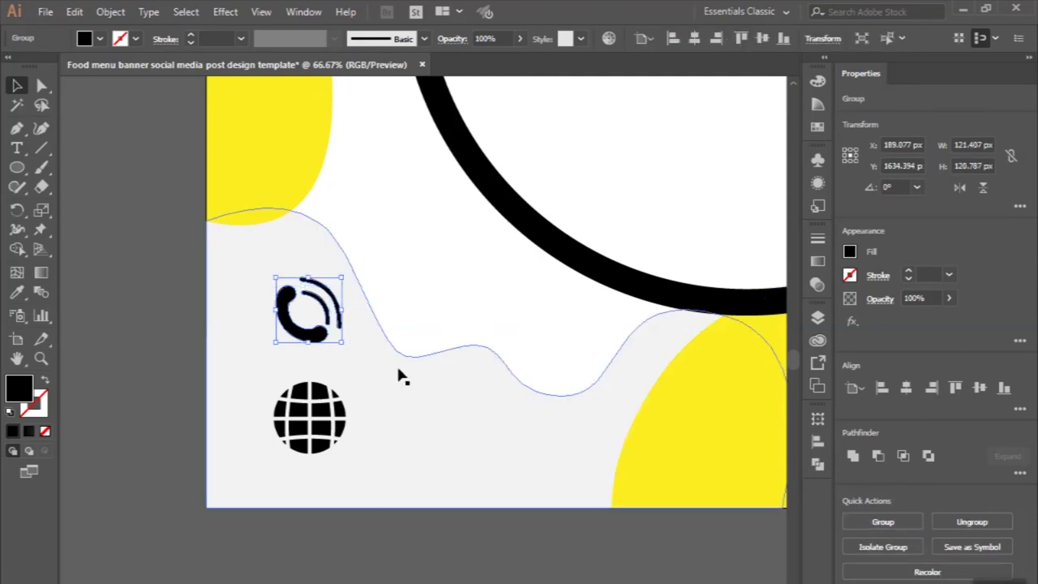
shift+click(329, 401)
drag(346, 278, 328, 304)
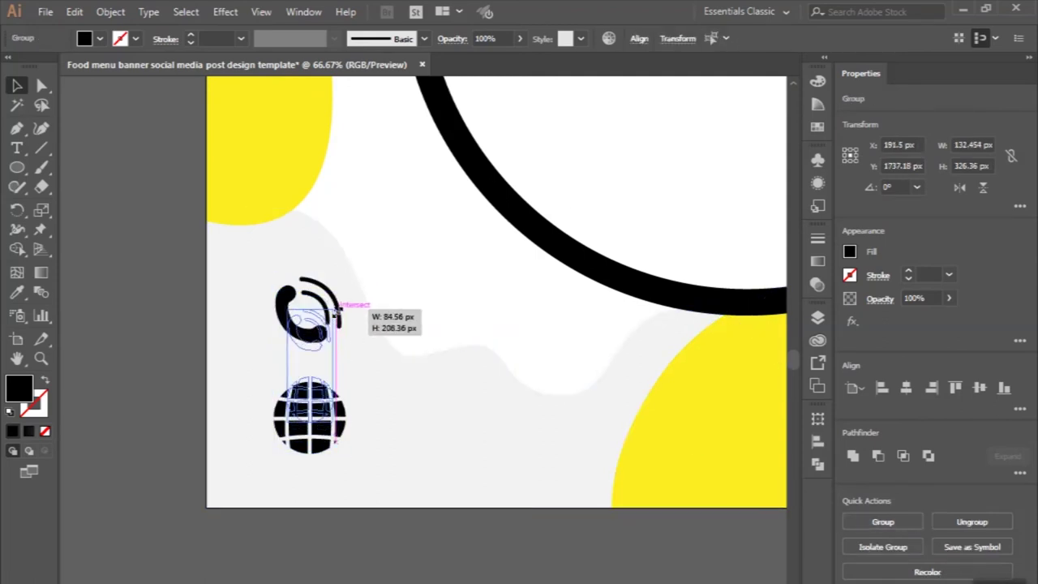
click(174, 327)
Step: Start a text line beside the phone icon with the Type tool
alt+scroll(173, 329, down, 1)
scroll(174, 331, up, 1)
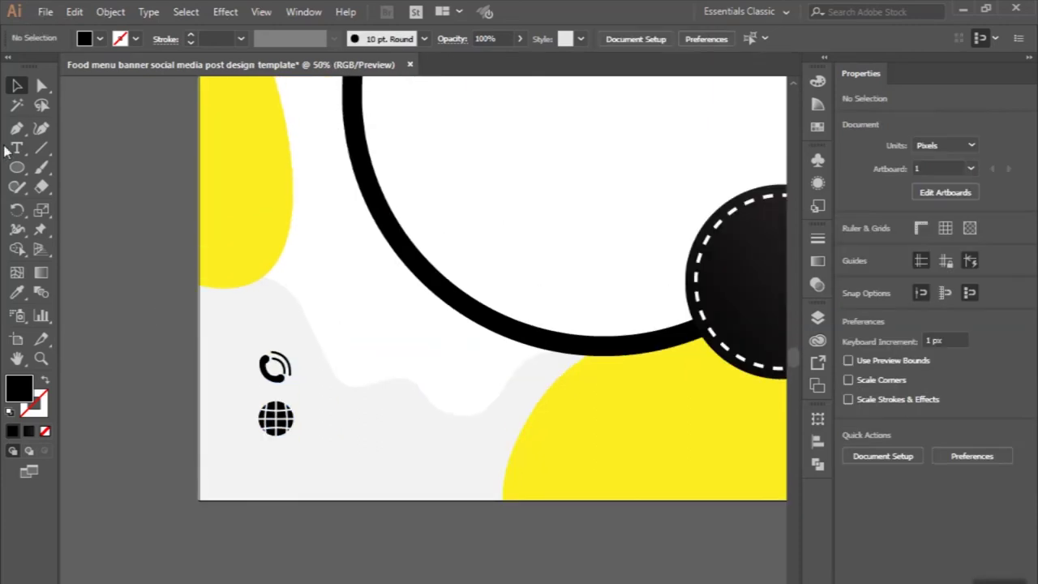
click(15, 149)
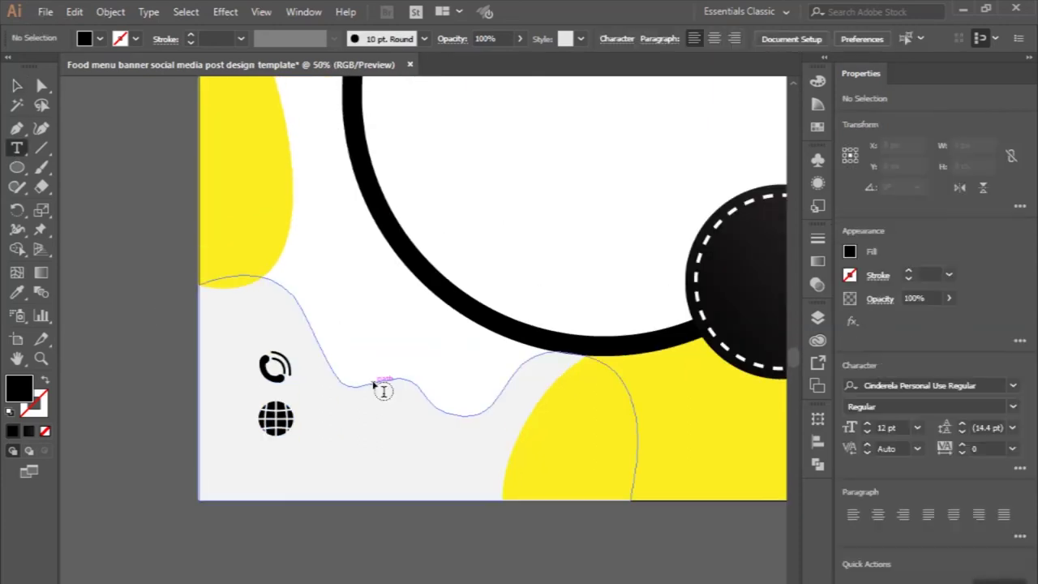
click(313, 364)
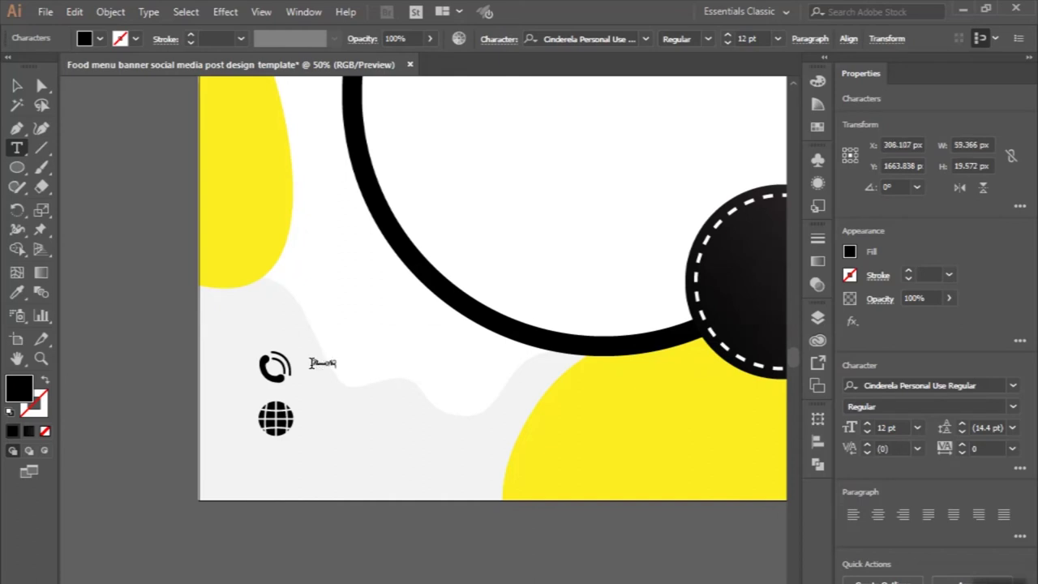
Step: Set the phone number text in the CoolveticaRg-Regular font
key(ctrl+a)
click(589, 38)
text(cool)
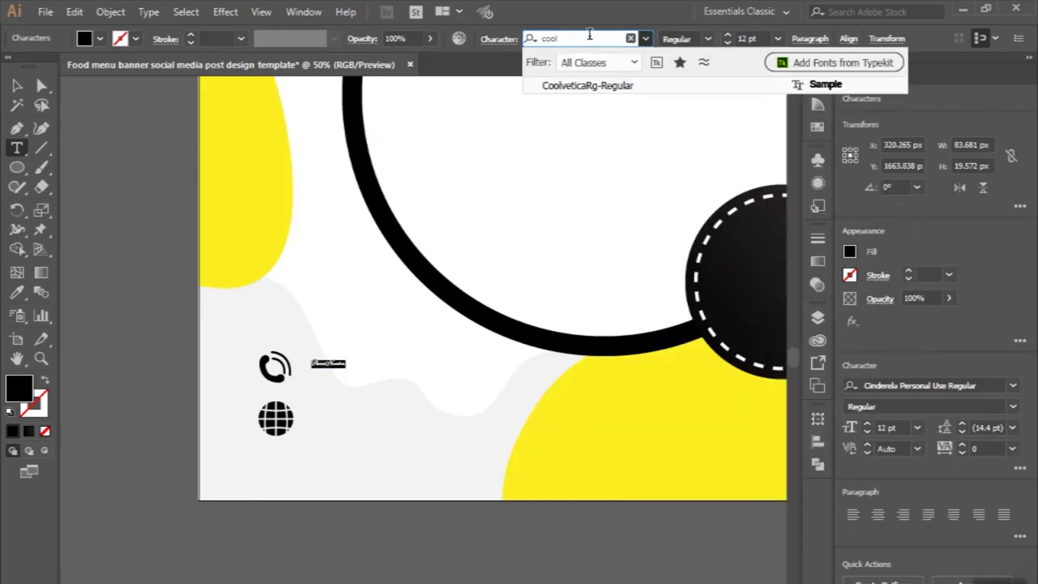
key(Return)
Step: Scale the PhoneNumber text up and place it next to the phone icon
click(16, 85)
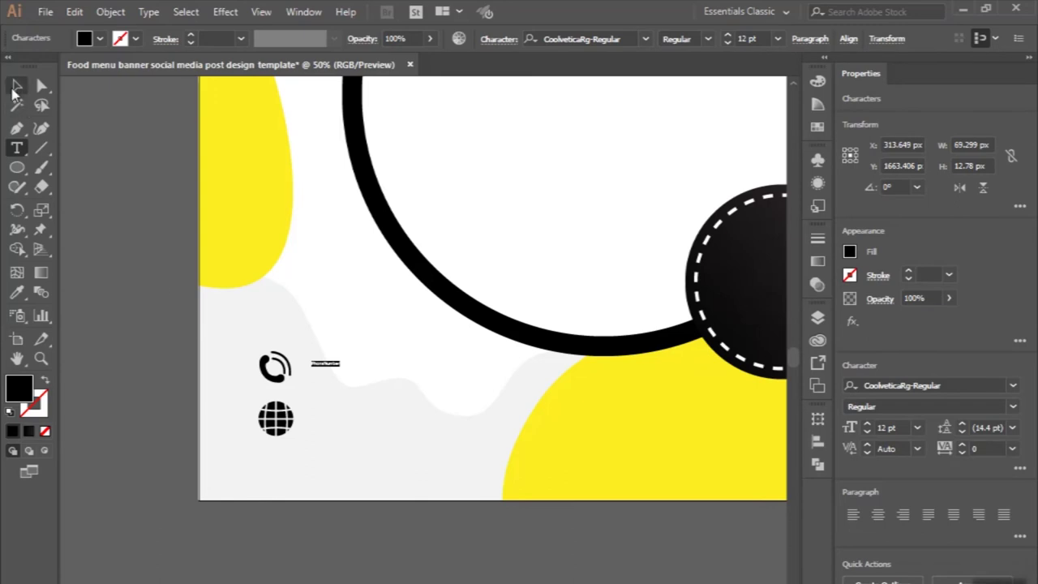
click(325, 364)
drag(341, 369, 343, 369)
drag(415, 380, 480, 424)
scroll(390, 419, up, 2)
mouse_move(350, 390)
mouse_down()
mouse_move(347, 349)
mouse_move(335, 343)
mouse_move(335, 436)
mouse_up()
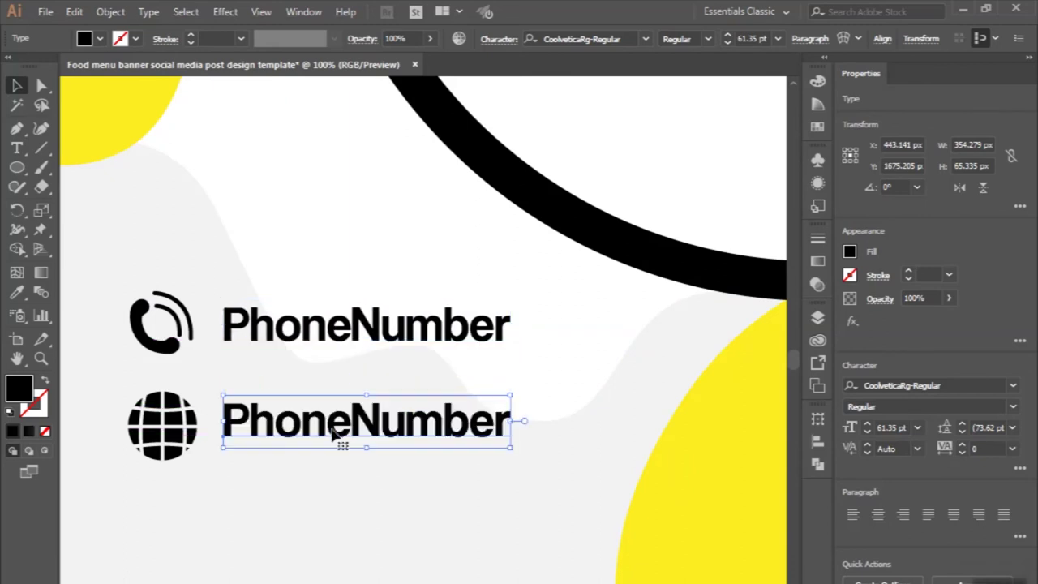
Step: Retype the lower text line as 'YourWebsite' beside the globe and align it under PhoneNumber
double_click(310, 430)
key(ctrl+a)
text(YOUR)
key(BackSpace)
key(BackSpace)
key(BackSpace)
text(o)
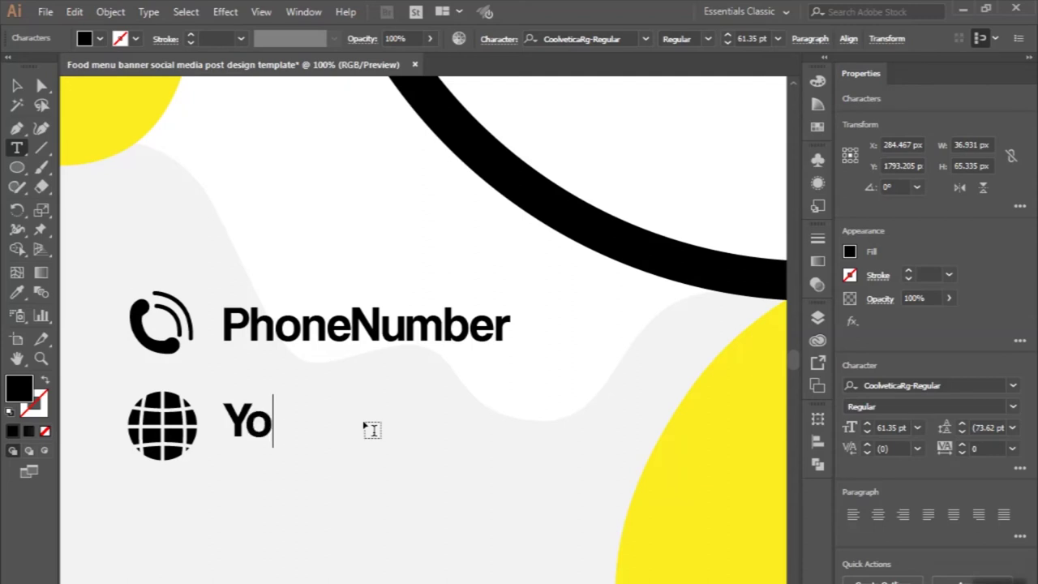
text(ur Website)
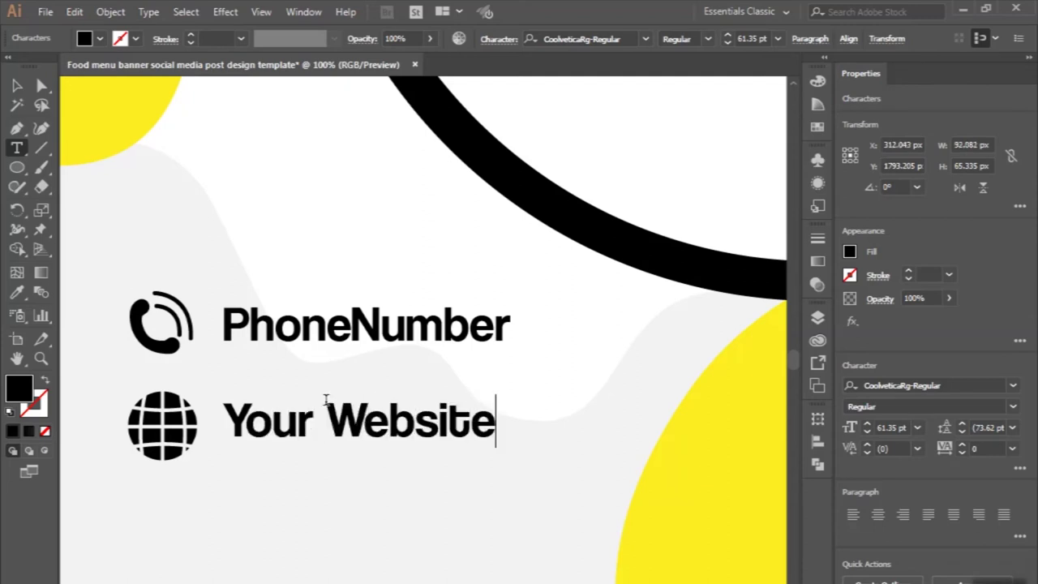
click(329, 422)
key(BackSpace)
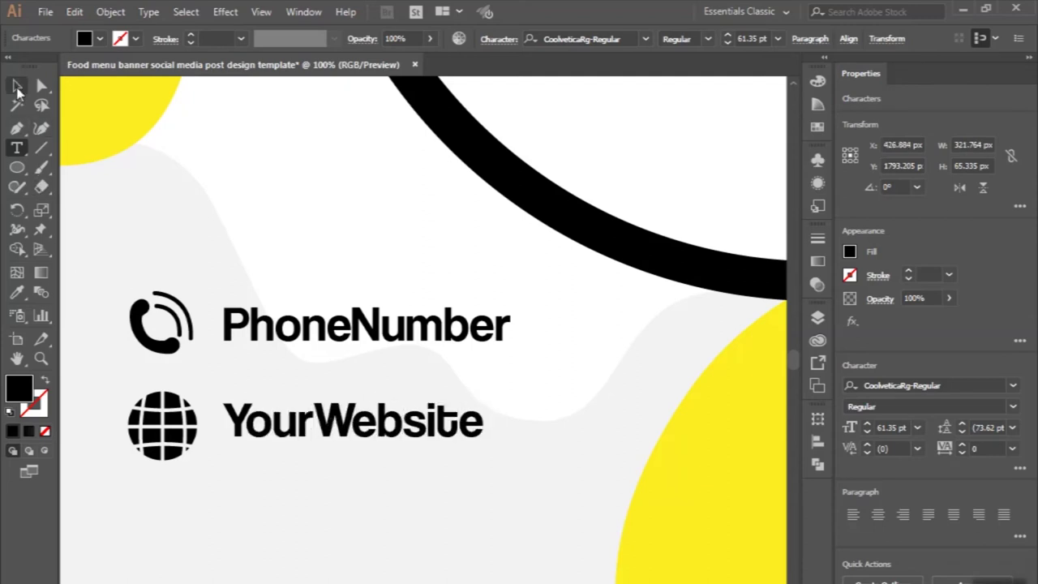
click(18, 88)
drag(308, 428, 309, 429)
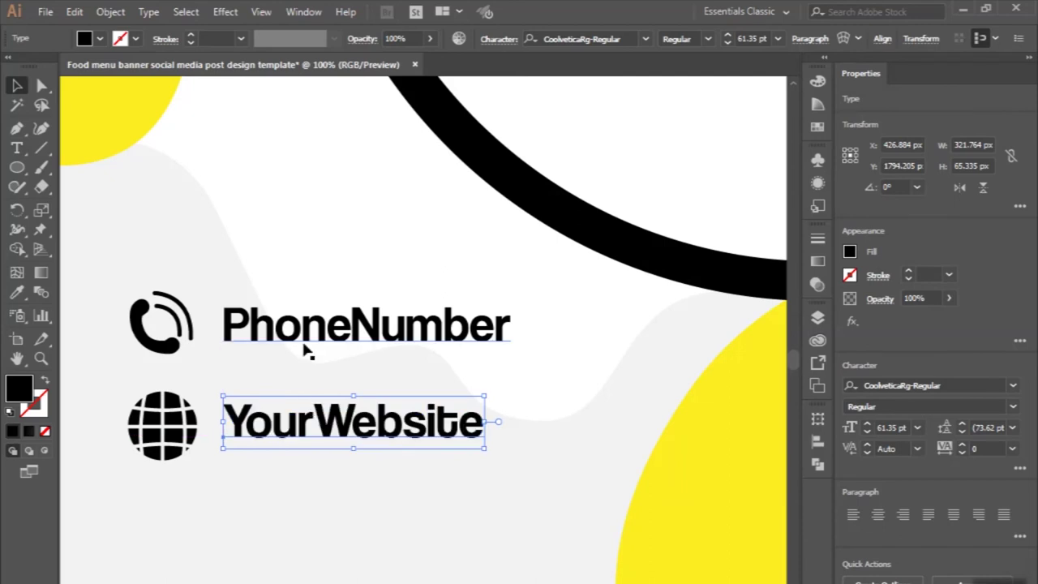
Step: Group the PhoneNumber and YourWebsite text lines together
scroll(301, 337, down, 2)
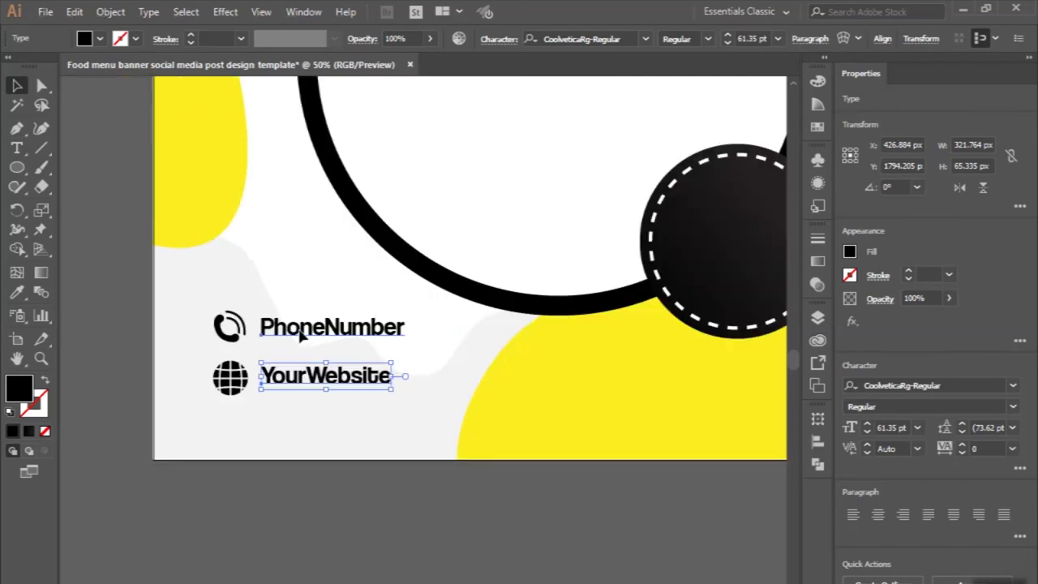
shift+click(301, 337)
key(ctrl+g)
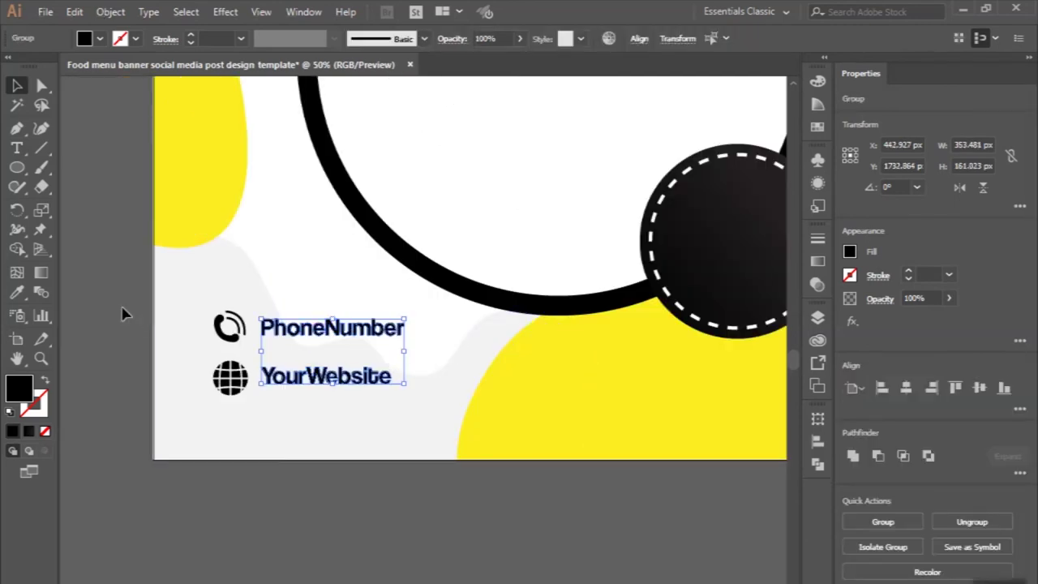
click(123, 314)
scroll(123, 315, down, 3)
scroll(146, 320, up, 1)
scroll(178, 331, up, 2)
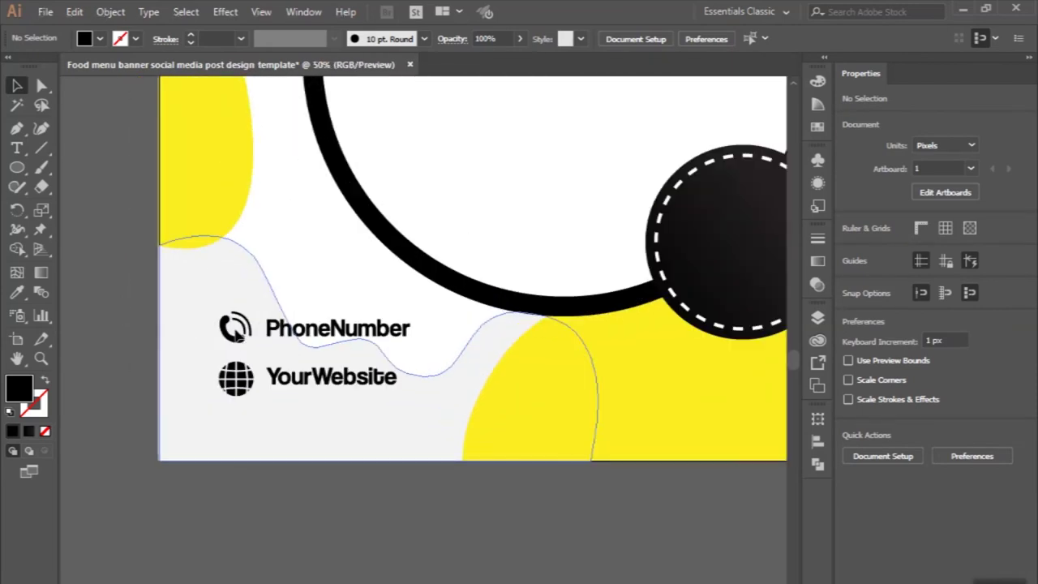
Step: Move the PhoneNumber line with its icon slightly down
click(243, 345)
click(284, 336)
scroll(284, 337, up, 2)
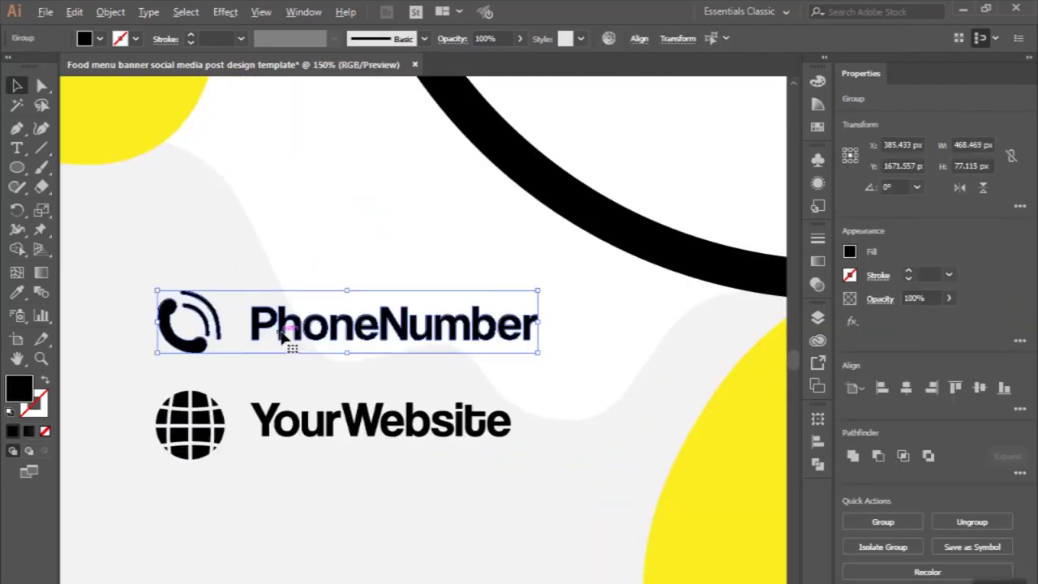
scroll(284, 337, up, 1)
drag(283, 351, 290, 373)
scroll(276, 369, down, 3)
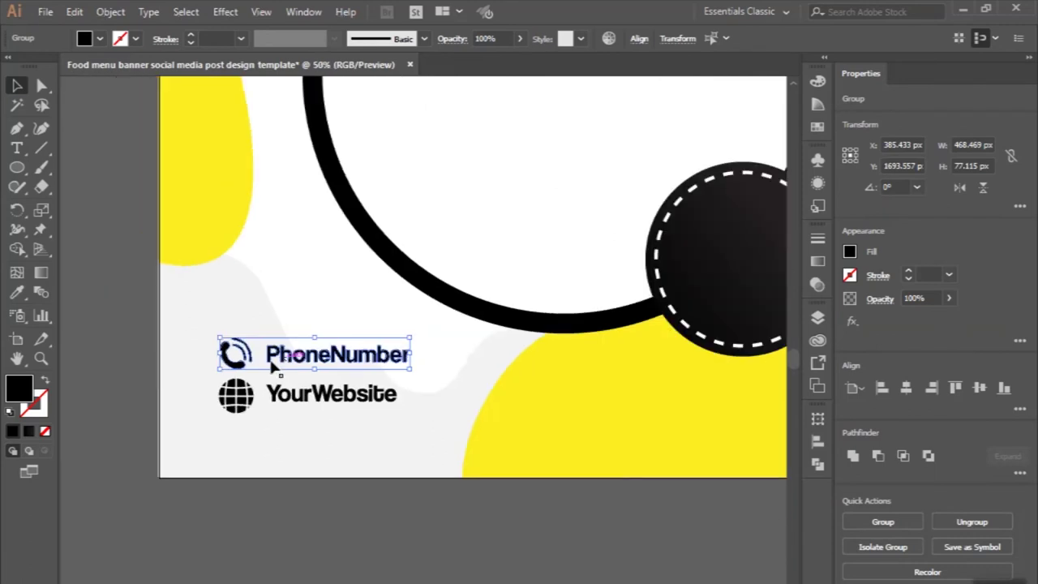
click(132, 370)
scroll(132, 371, down, 1)
scroll(133, 371, down, 1)
scroll(132, 371, down, 1)
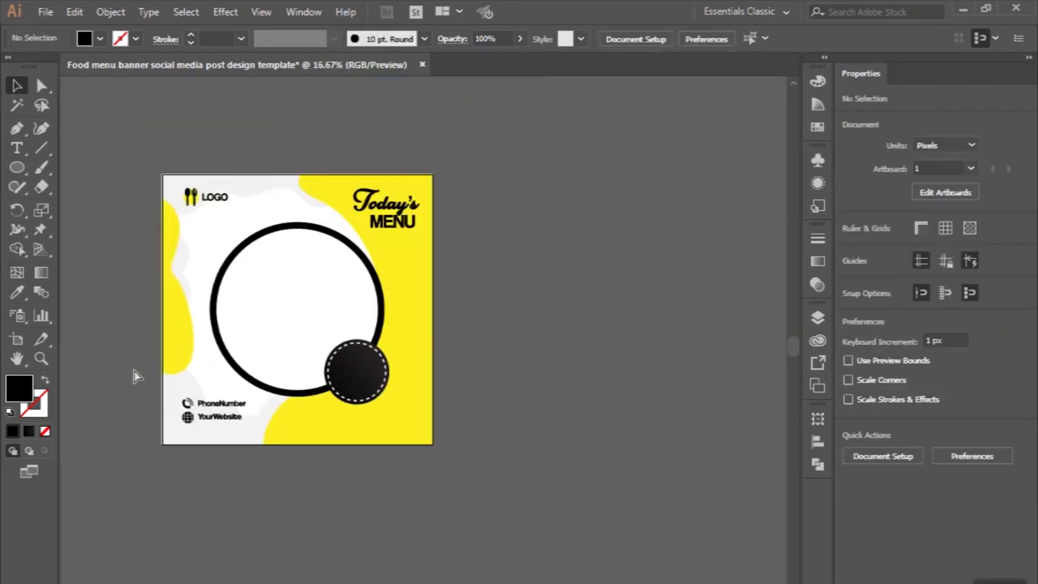
scroll(158, 439, up, 1)
Step: Shrink the contact group to fit the bottom-left corner, then widen it slightly
click(307, 388)
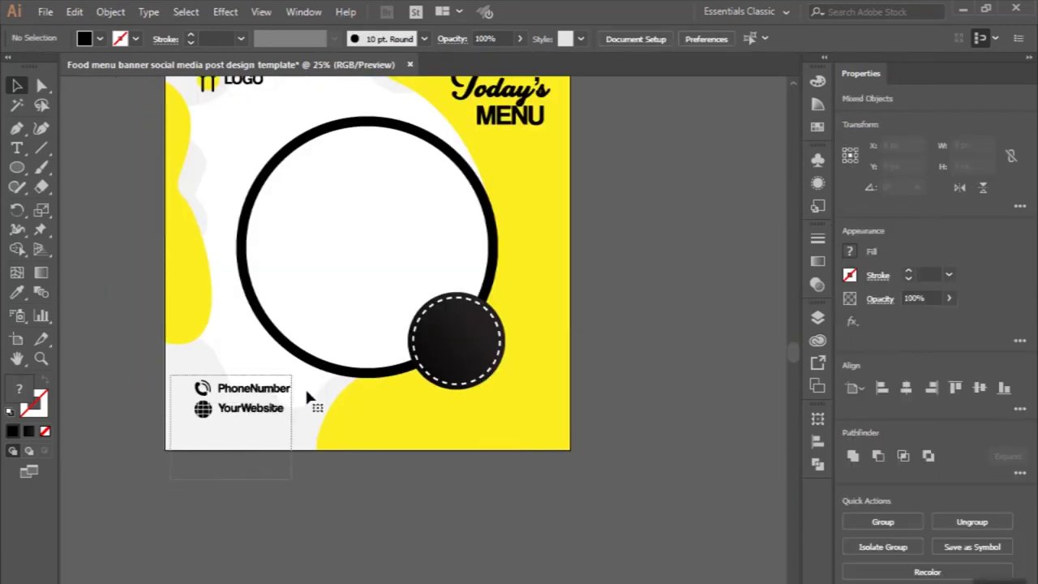
shift+click(307, 426)
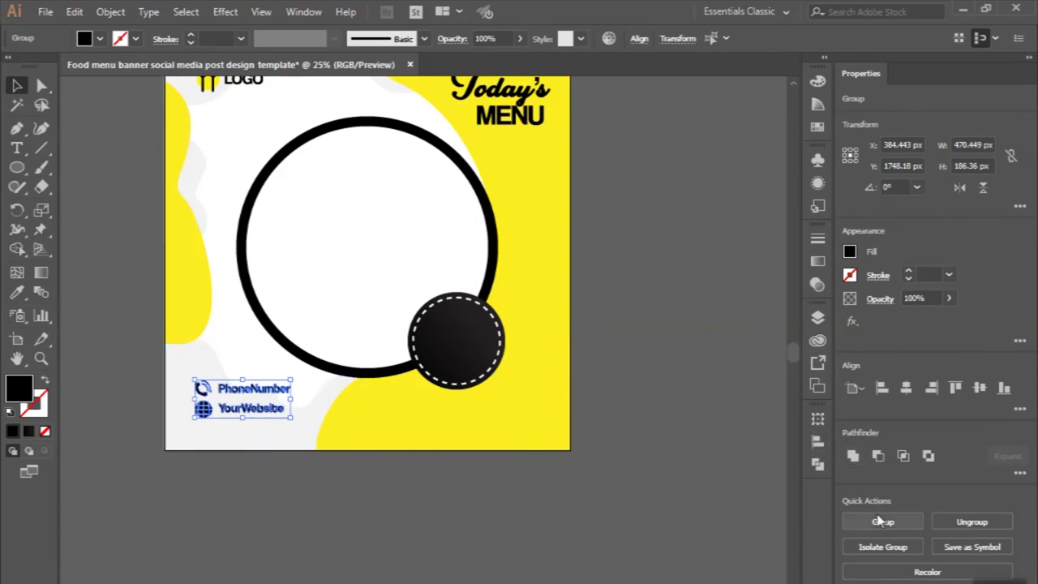
scroll(331, 397, up, 2)
scroll(293, 406, left, 1)
mouse_move(297, 371)
mouse_down()
mouse_move(244, 393)
mouse_move(179, 443)
mouse_up()
scroll(202, 415, down, 1)
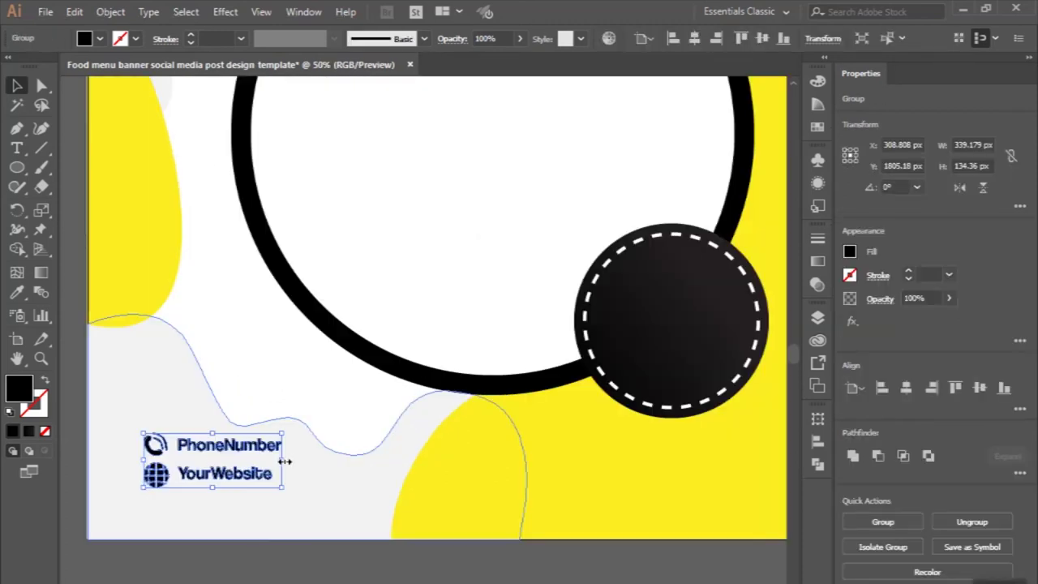
drag(285, 461, 302, 463)
scroll(273, 441, down, 1)
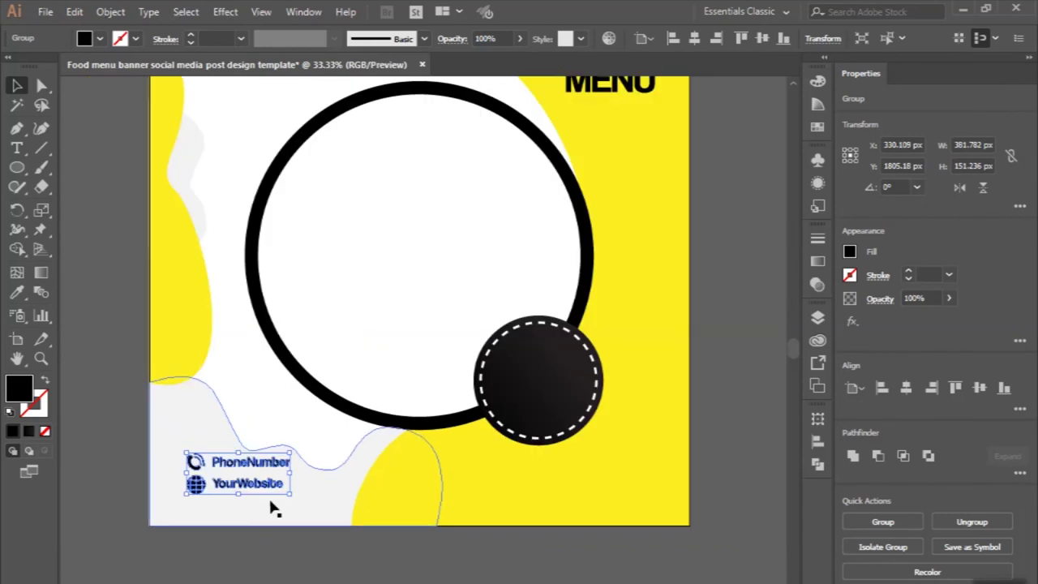
scroll(203, 422, down, 1)
click(97, 412)
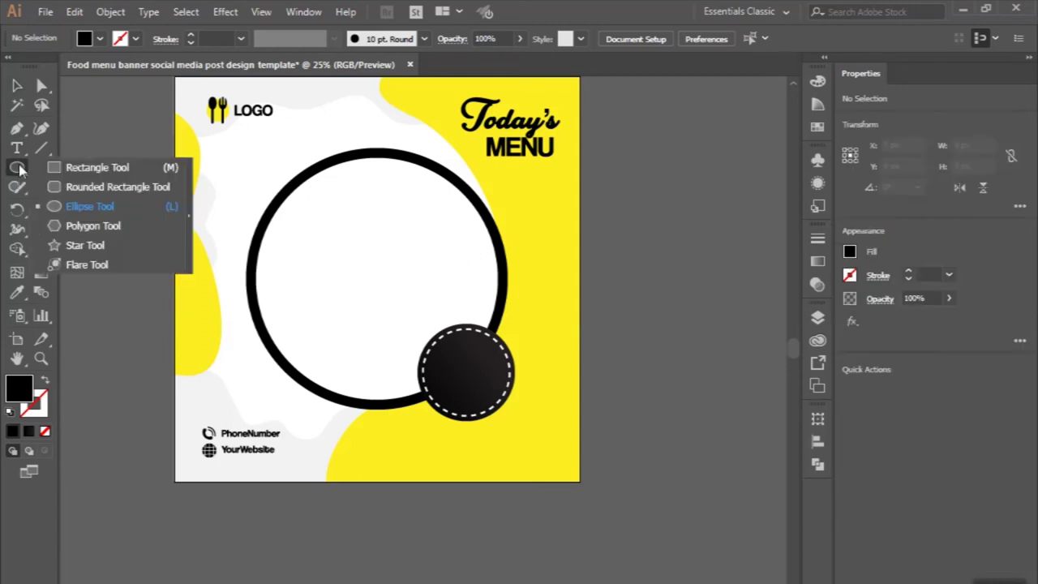
Step: Draw a black rectangle at the bottom right and round its corners into a pill
drag(21, 168, 70, 170)
scroll(487, 459, down, 1)
scroll(502, 481, up, 1)
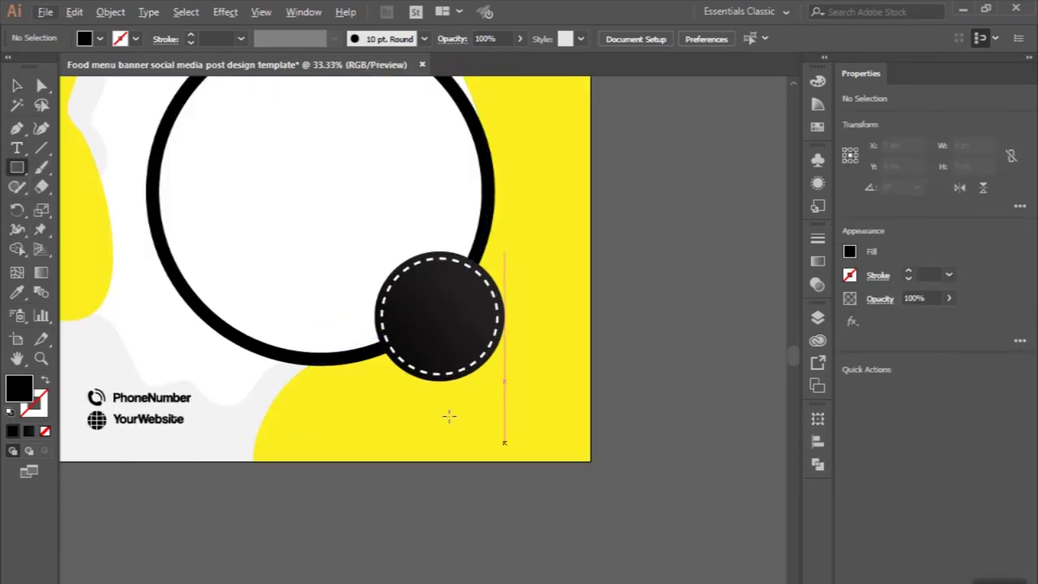
drag(427, 396, 564, 435)
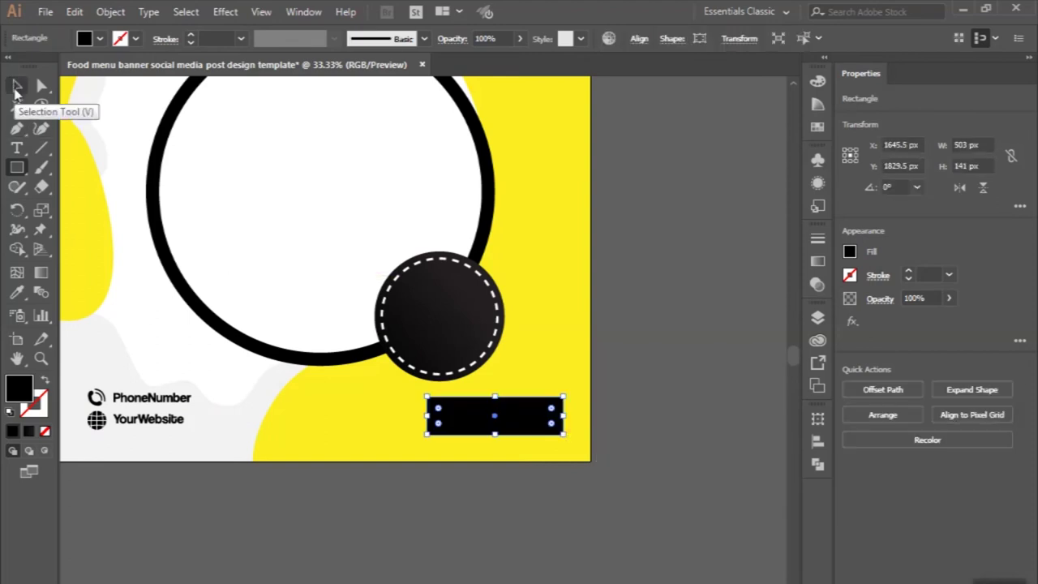
click(16, 85)
drag(439, 416, 463, 419)
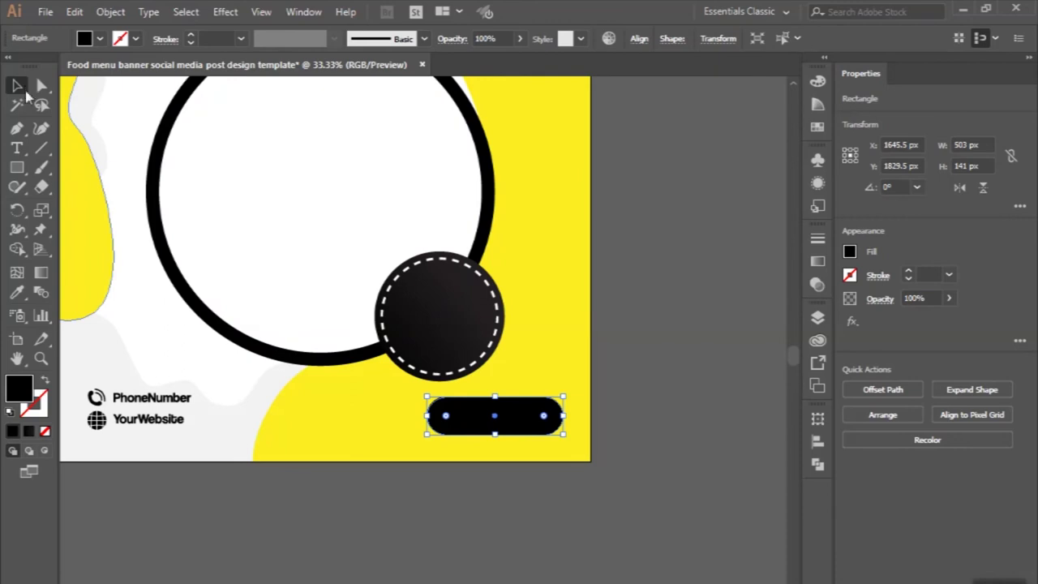
Step: Add ORDER NOW text onto the pill and give it a white fill
click(19, 151)
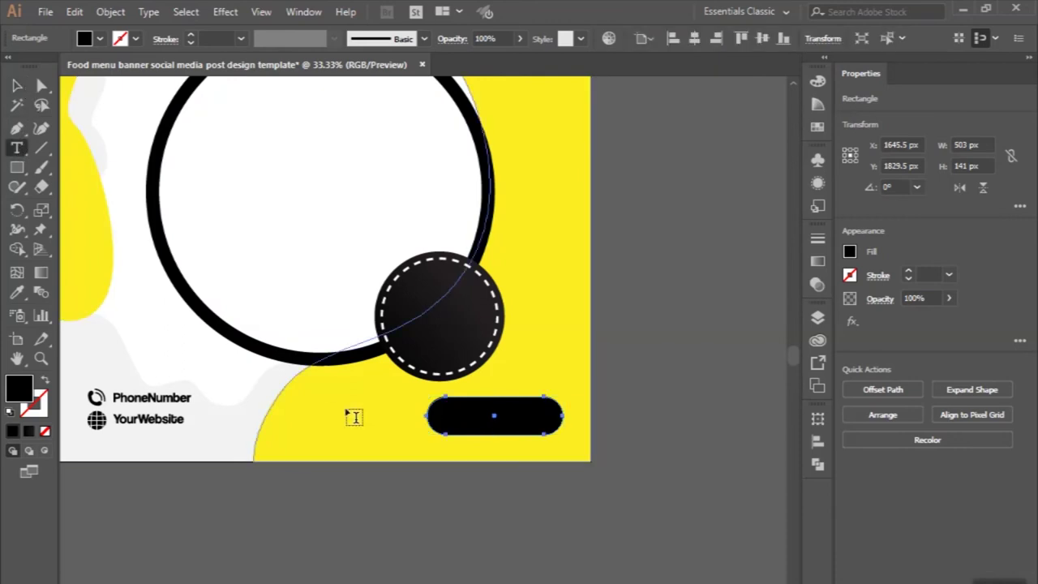
click(380, 500)
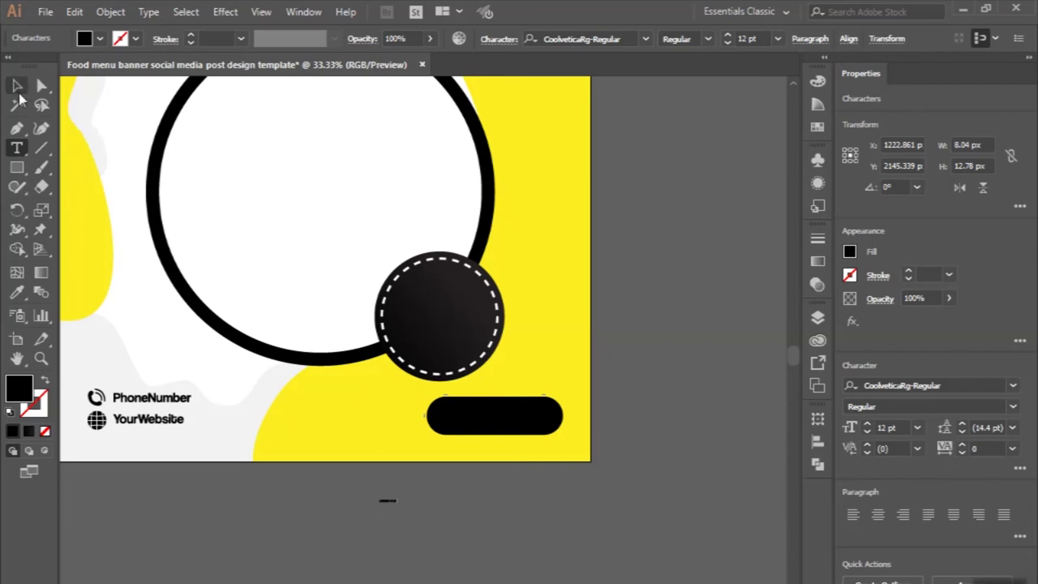
click(17, 87)
mouse_move(398, 507)
mouse_down()
mouse_move(487, 546)
mouse_move(509, 430)
mouse_up()
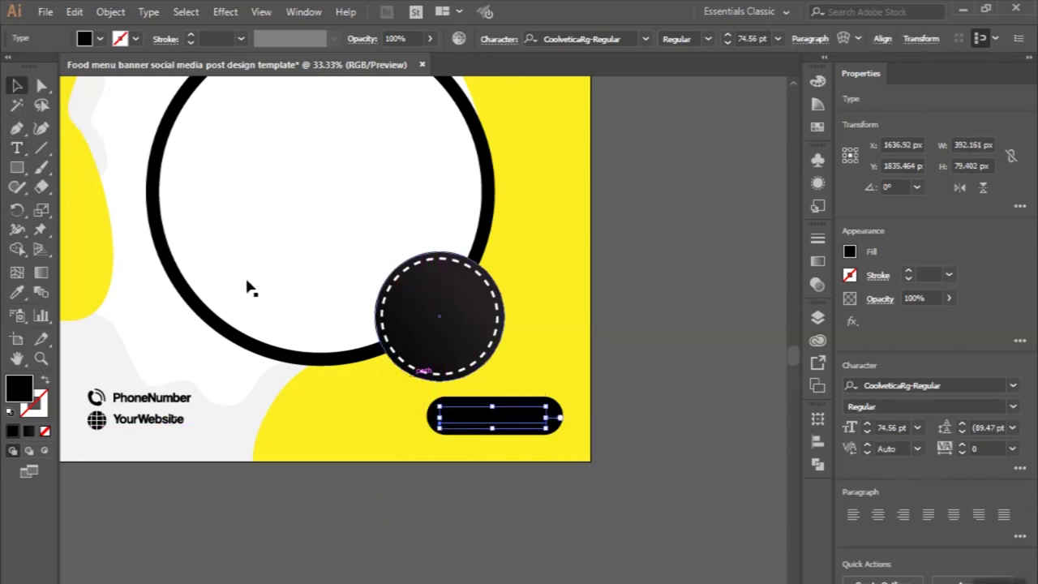
click(17, 293)
click(241, 232)
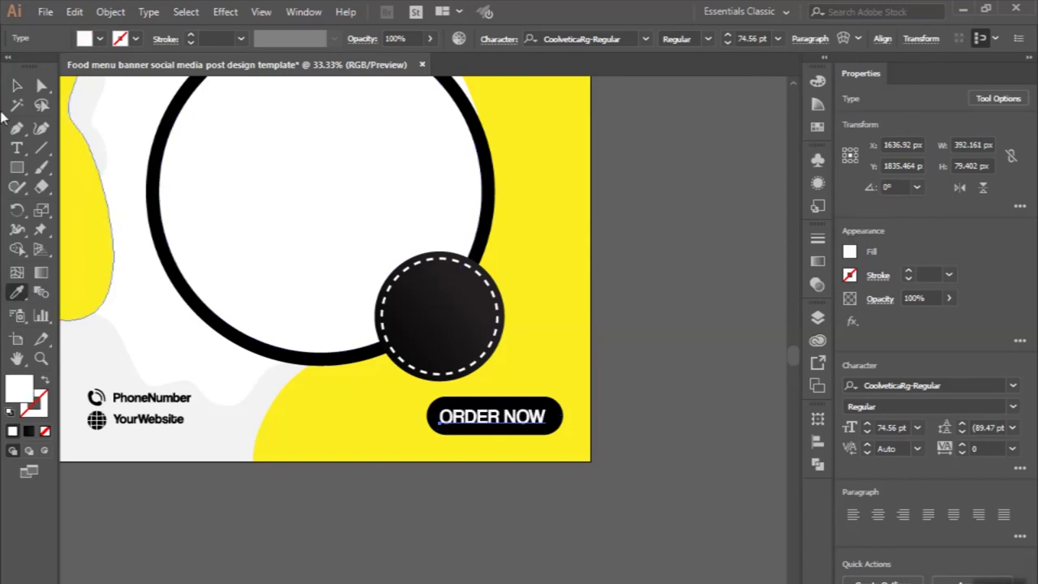
click(23, 88)
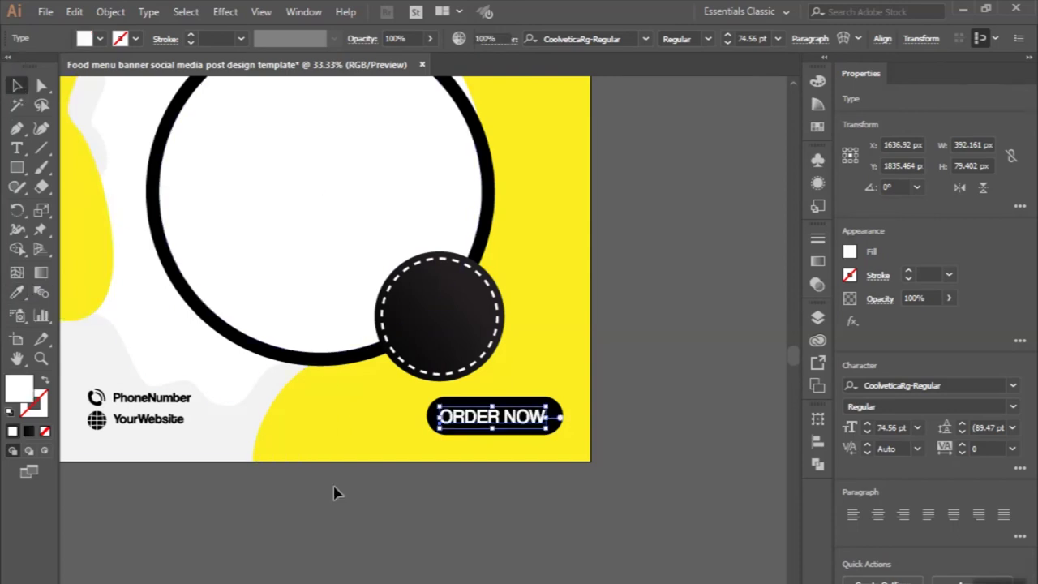
click(333, 491)
alt+scroll(334, 492, down, 1)
alt+scroll(334, 492, down, 1)
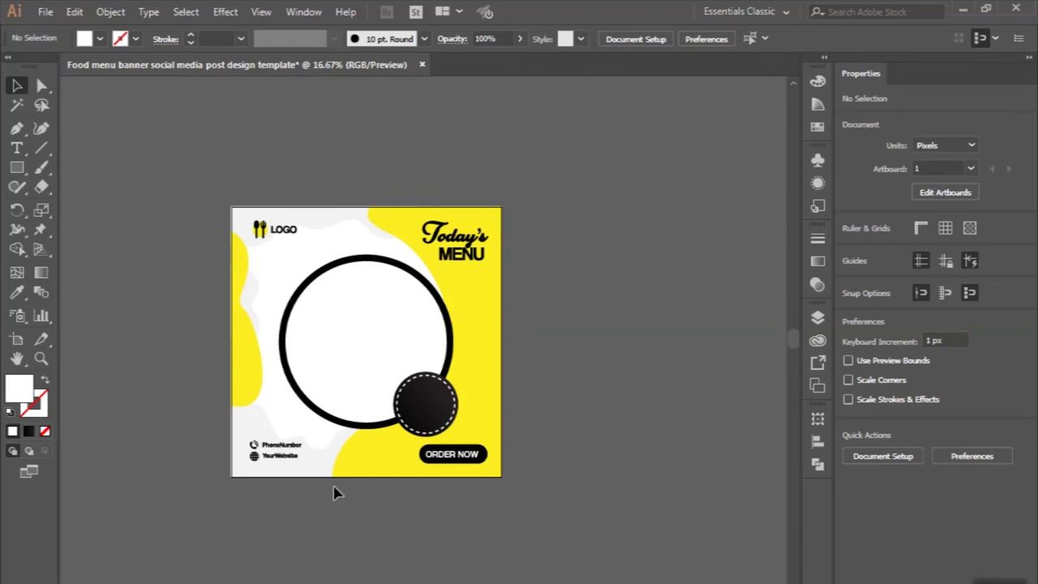
Step: Add a halftone dot pattern from the Dot Pattern Vector Pack to Symbols, then tidy the panels
alt+scroll(330, 479, up, 1)
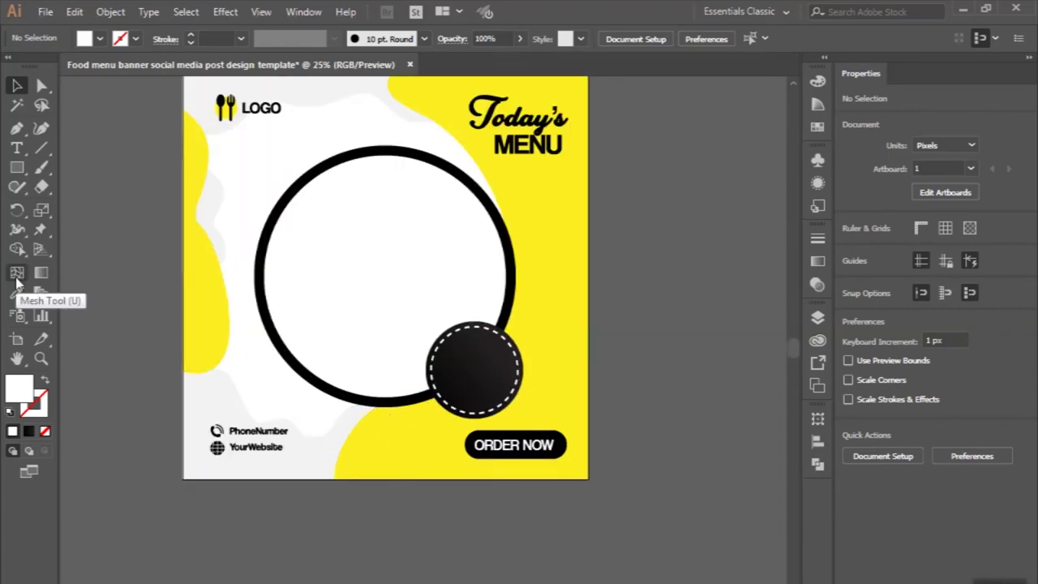
click(17, 317)
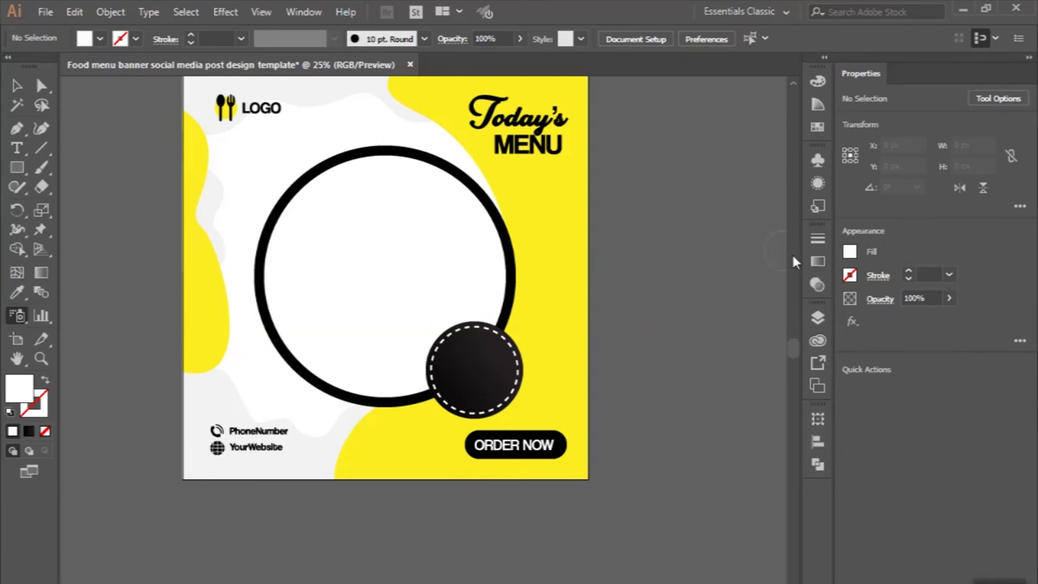
click(818, 160)
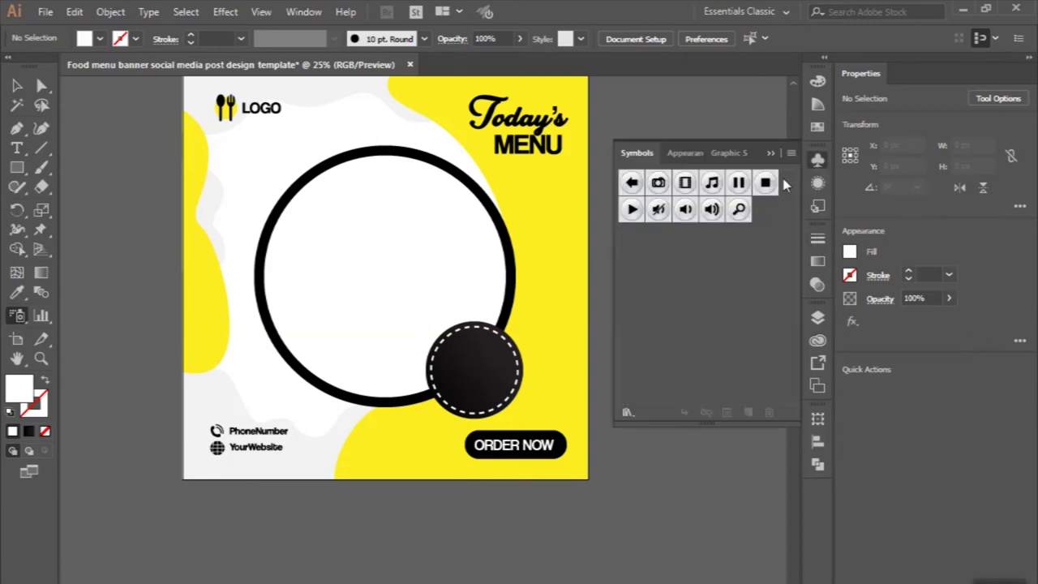
click(627, 413)
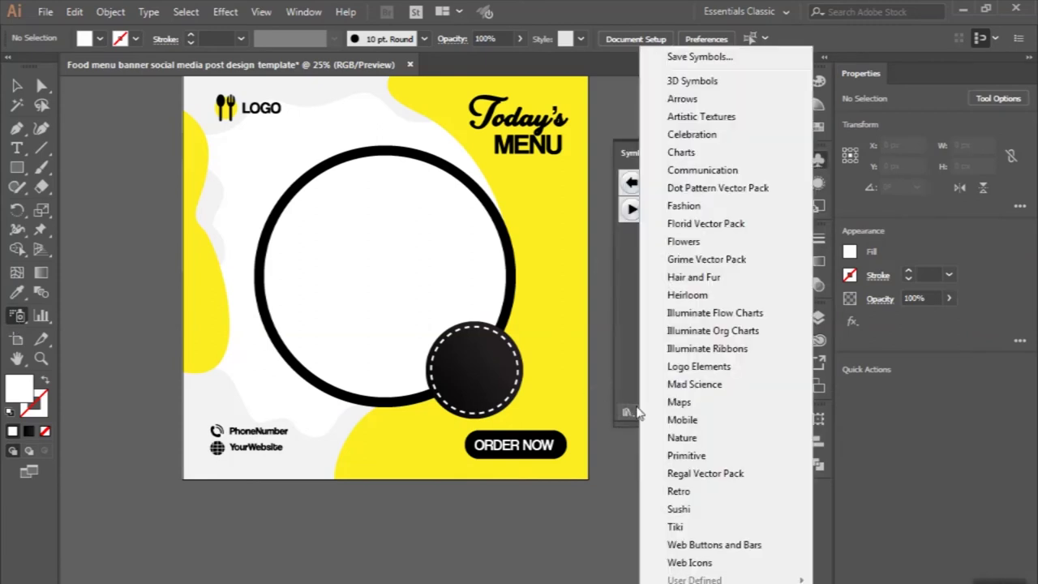
click(699, 191)
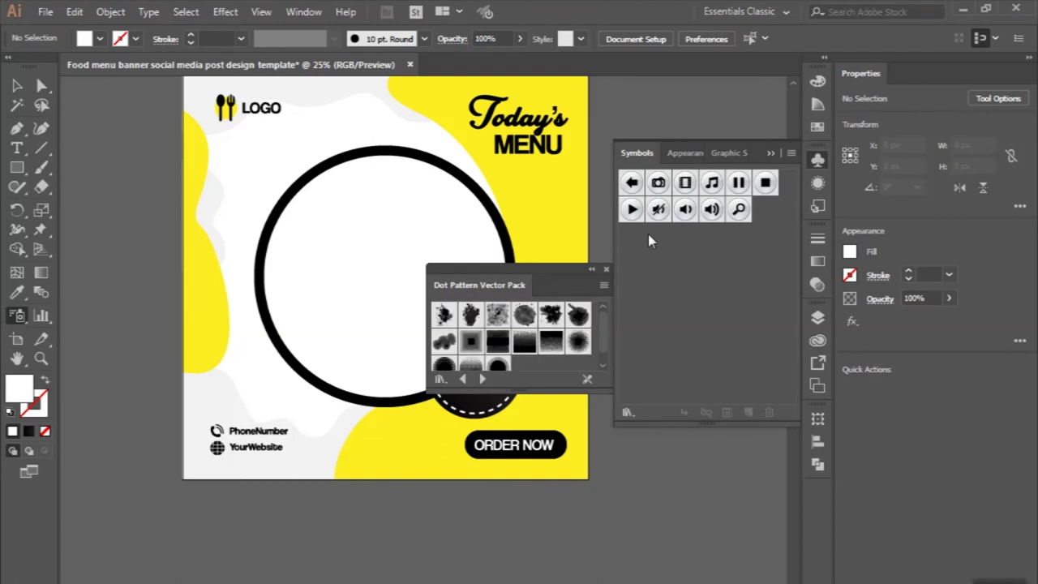
click(578, 342)
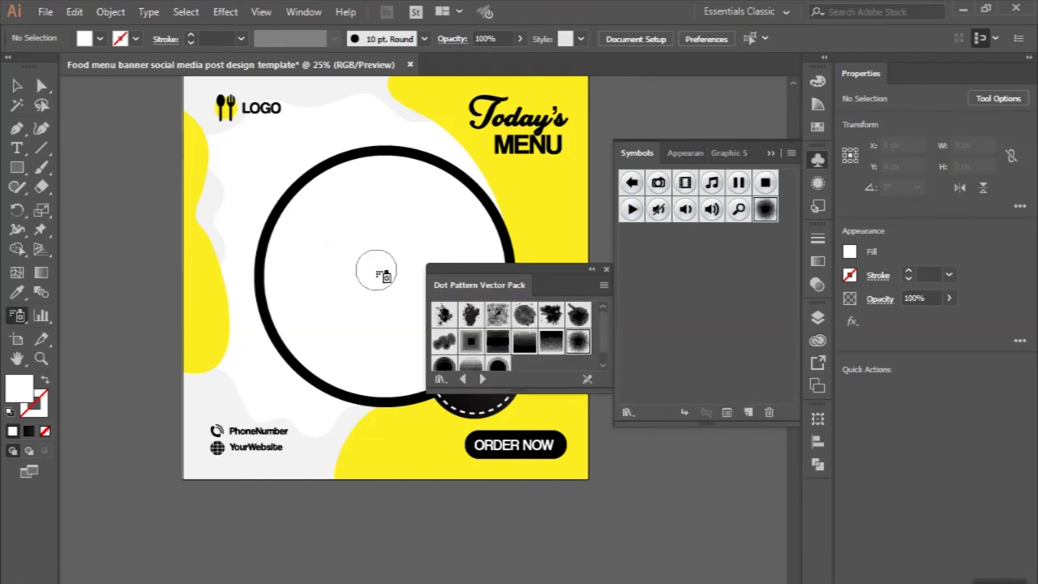
click(592, 271)
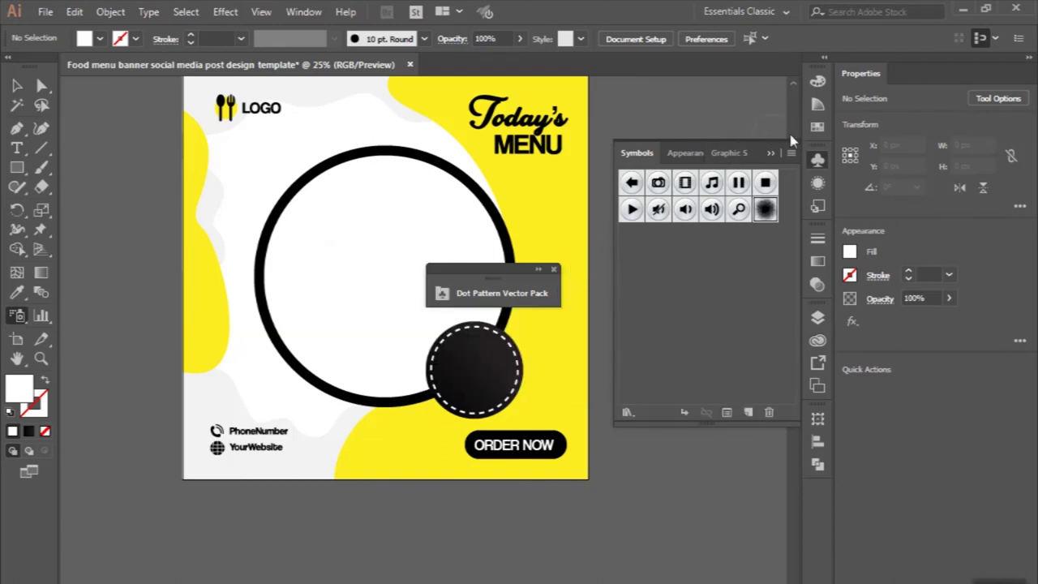
click(771, 156)
drag(435, 261, 636, 423)
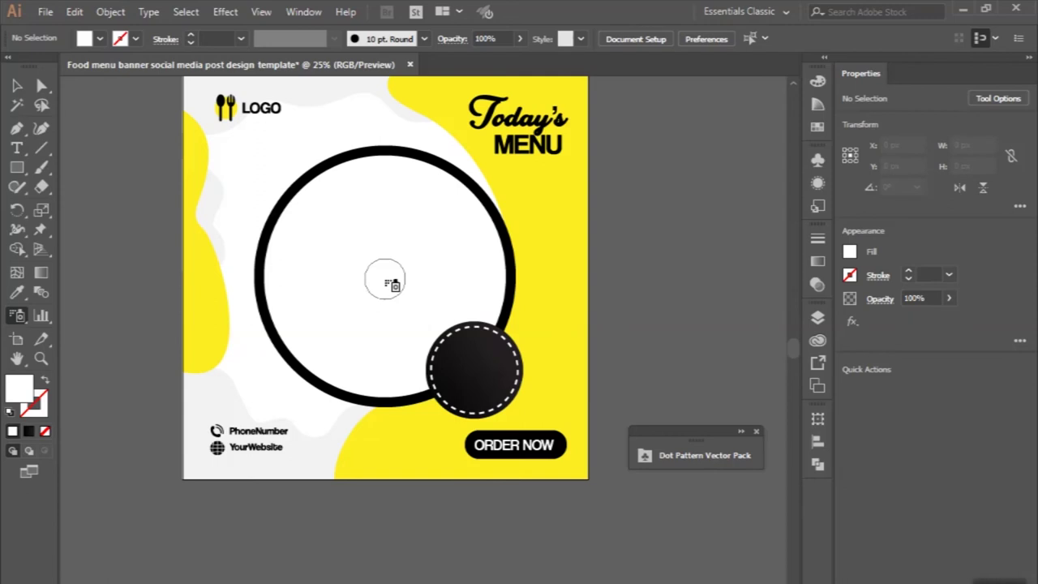
Step: Spray a dot pattern into the circle, break its symbol link and group the dots
click(385, 280)
key(v)
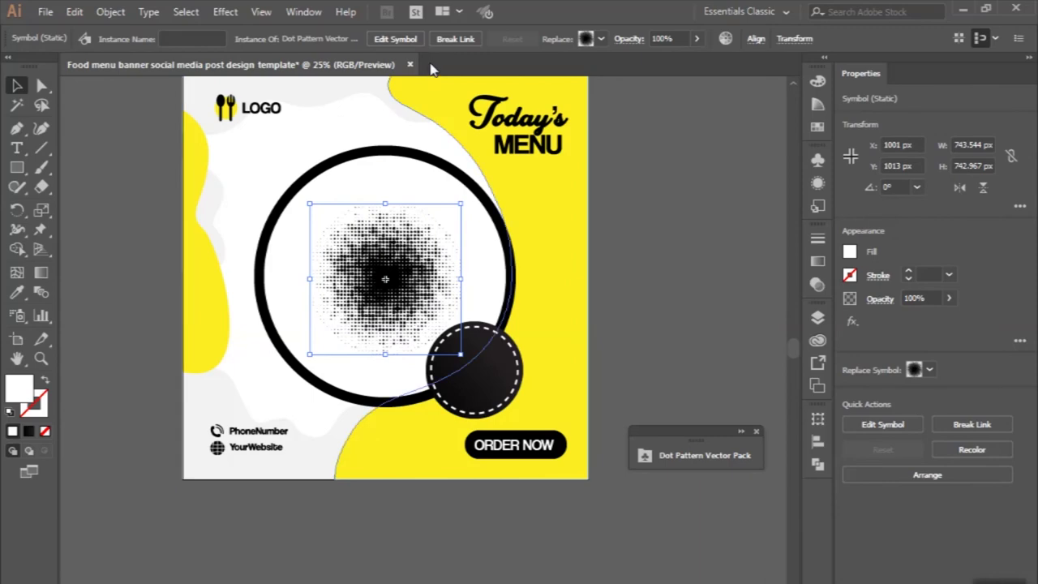
click(458, 39)
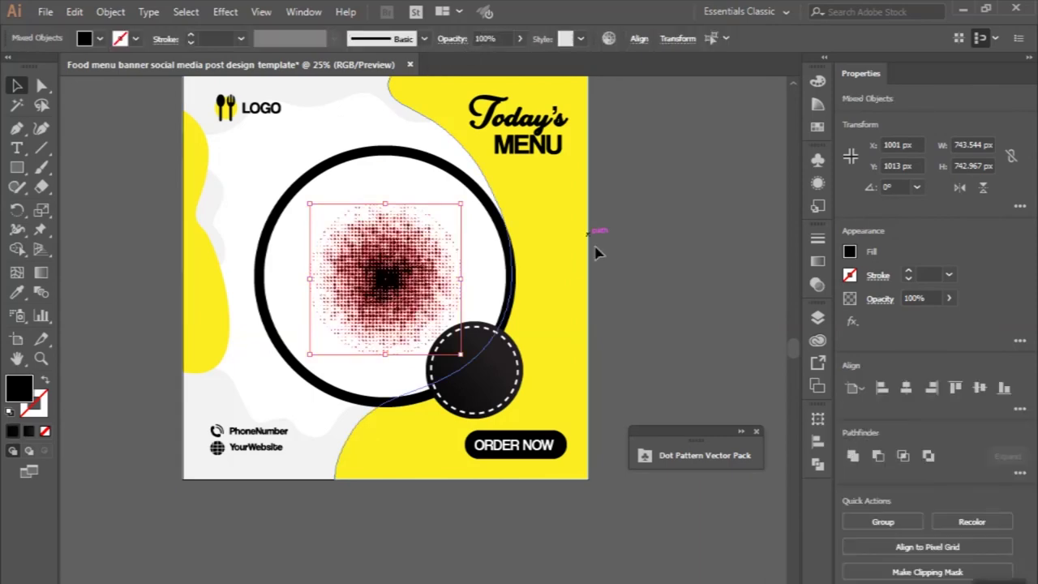
click(882, 523)
Step: Enlarge the dot group over the circle and send it behind the white circle
drag(460, 357, 542, 438)
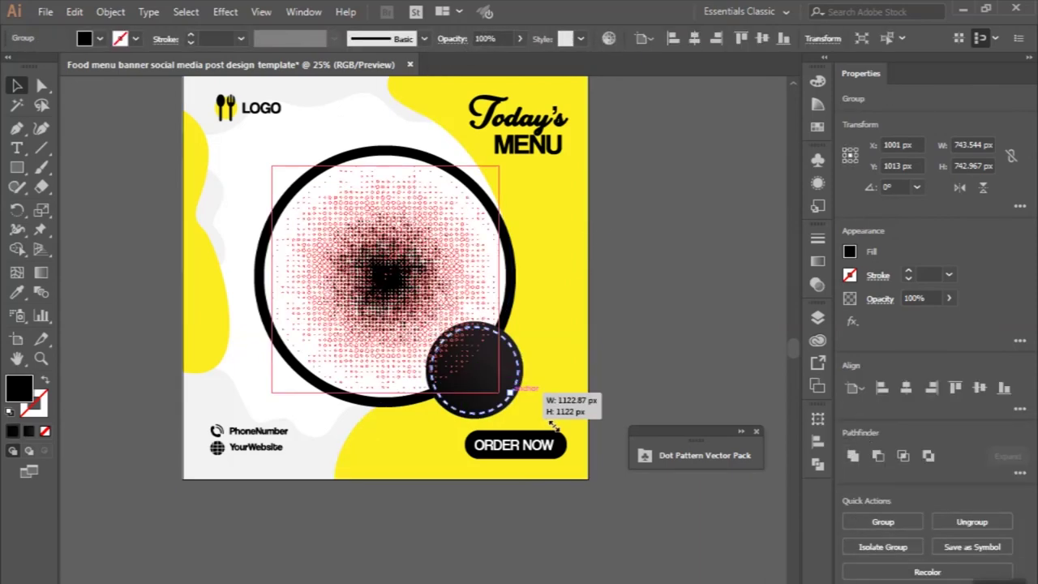
key(ctrl+a)
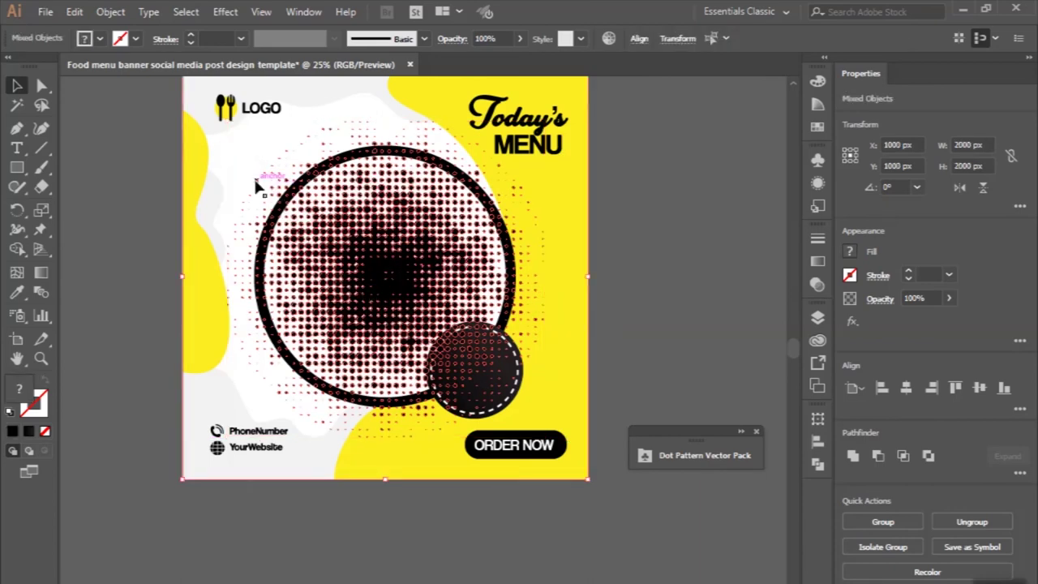
click(161, 187)
key(ctrl+minus)
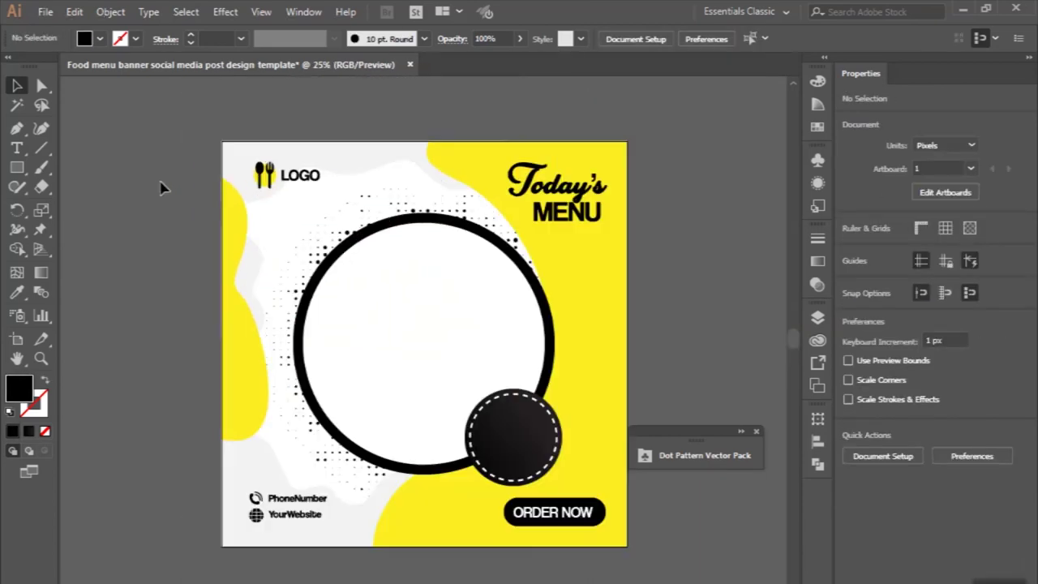
scroll(204, 196, up, 1)
scroll(561, 213, up, 1)
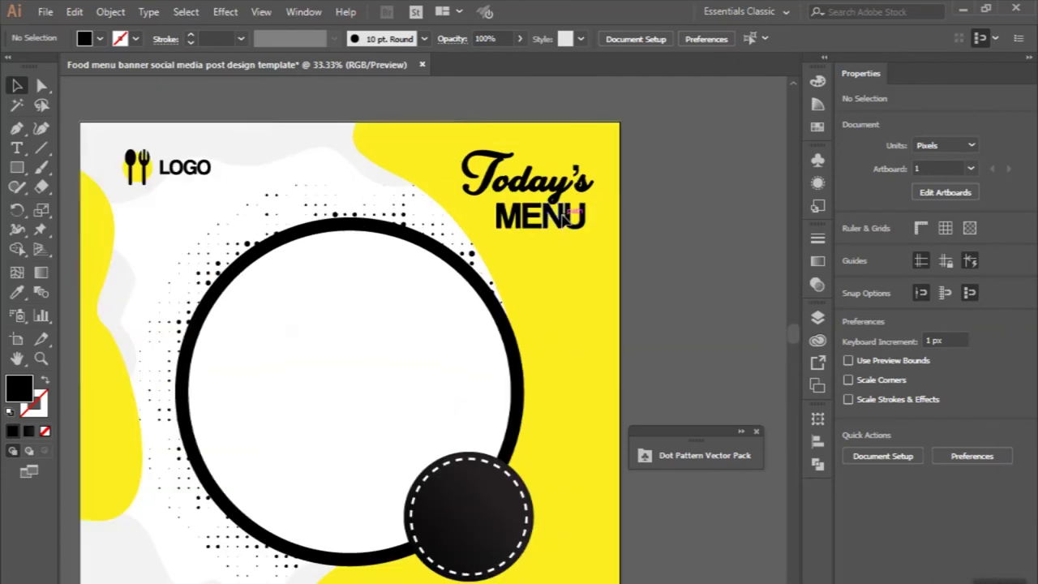
Step: Scale the MENU heading down
click(565, 219)
scroll(584, 223, up, 2)
mouse_move(584, 233)
mouse_down()
mouse_move(514, 233)
mouse_move(482, 210)
mouse_up()
scroll(482, 209, down, 2)
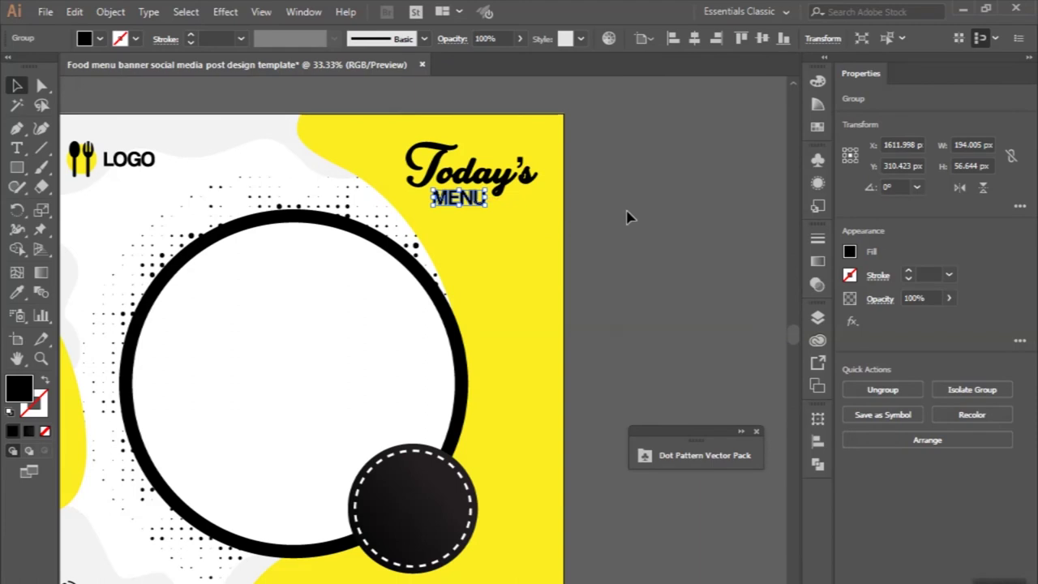
click(627, 217)
scroll(627, 216, down, 2)
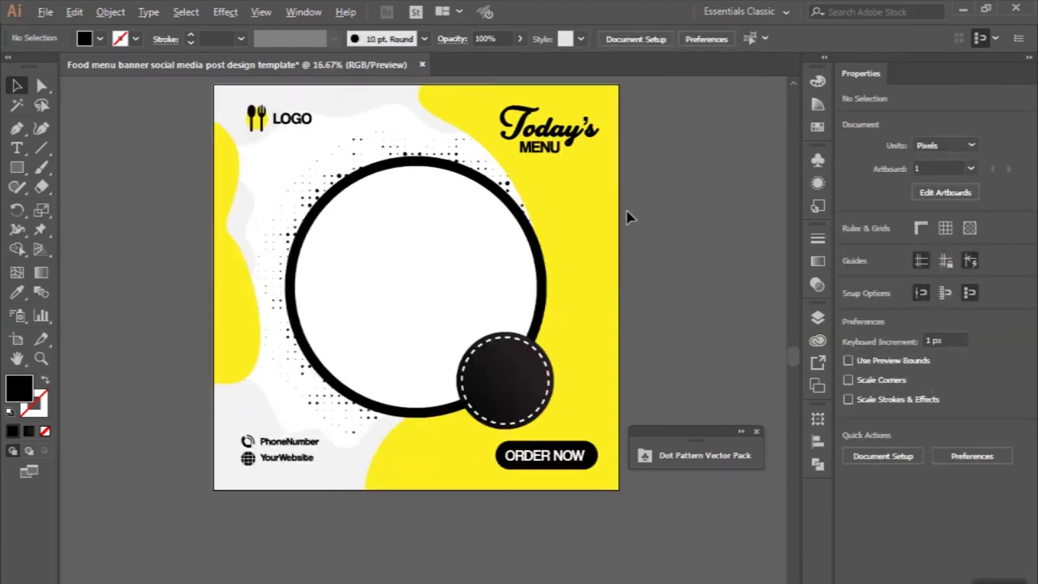
scroll(579, 412, up, 2)
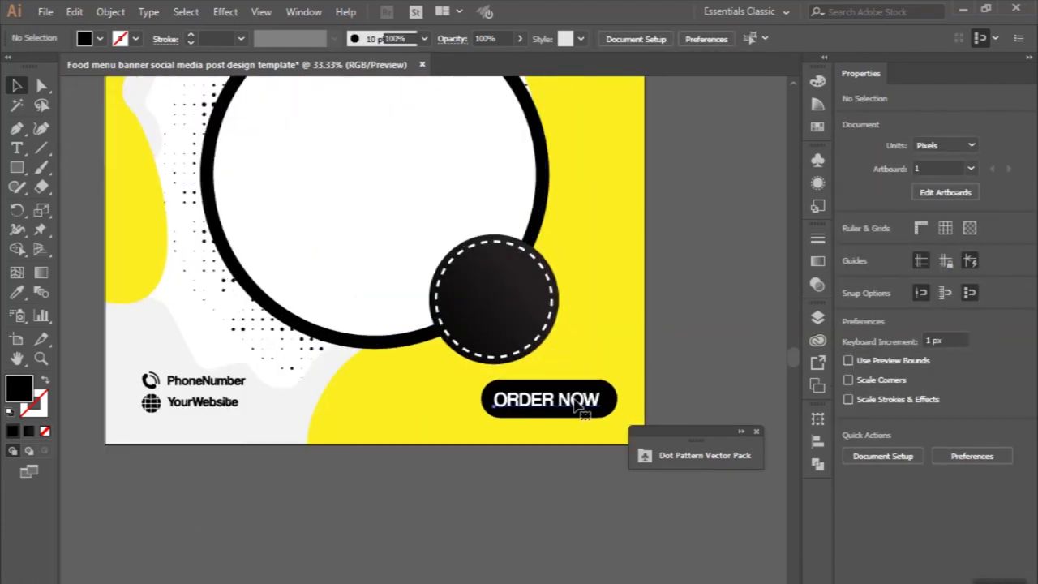
Step: Shrink the ORDER NOW text slightly and drag a copy onto the dark badge
click(579, 412)
scroll(563, 417, up, 3)
drag(561, 416, 532, 396)
scroll(532, 397, down, 1)
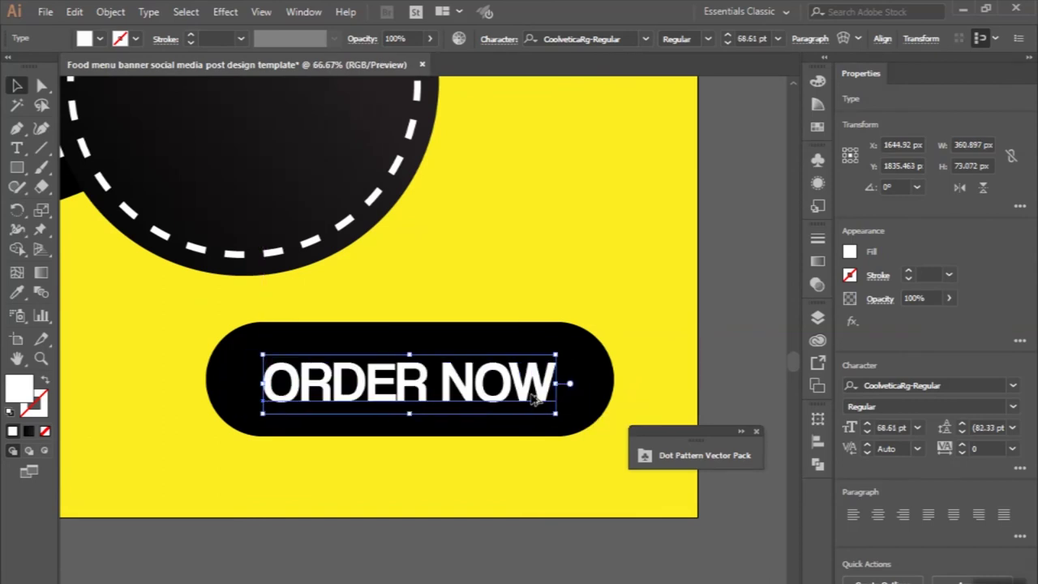
scroll(519, 438, down, 3)
click(511, 466)
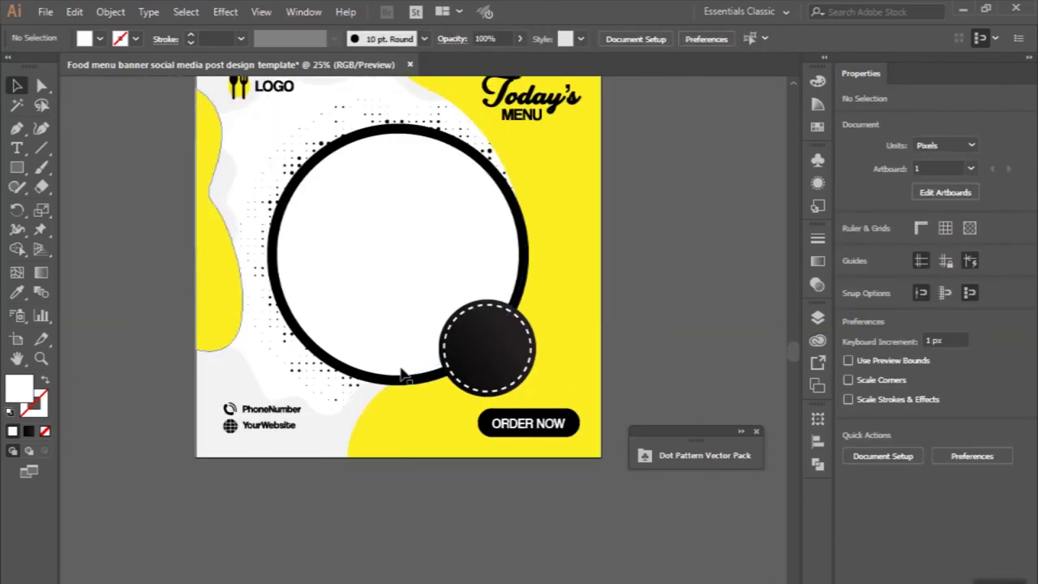
scroll(536, 426, up, 1)
drag(542, 427, 485, 345)
scroll(485, 344, up, 2)
Step: Replace the badge copy's text with '$15', enlarge it and move it to the badge centre
double_click(468, 341)
key(ctrl+a)
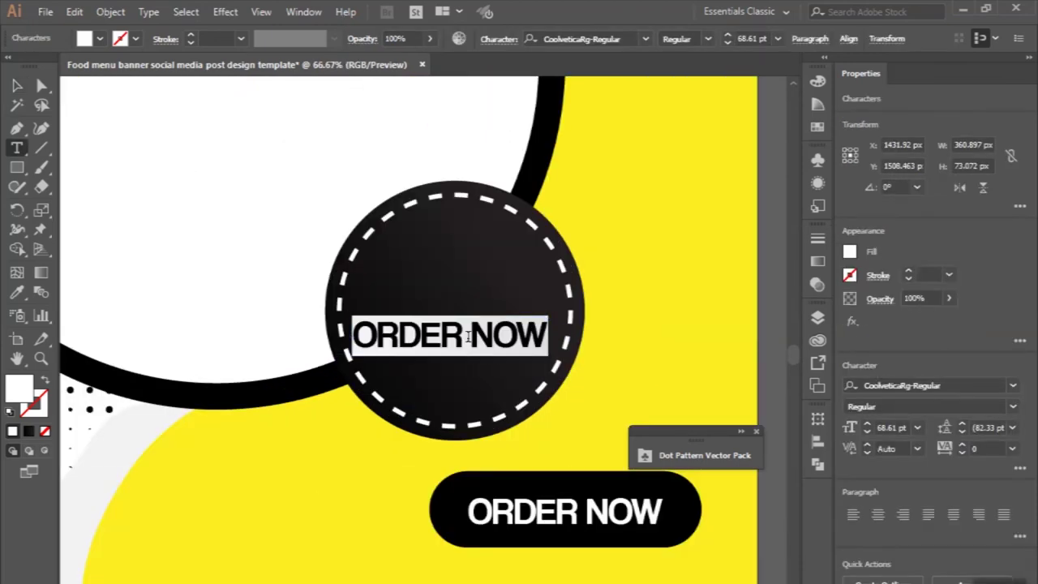
text($15)
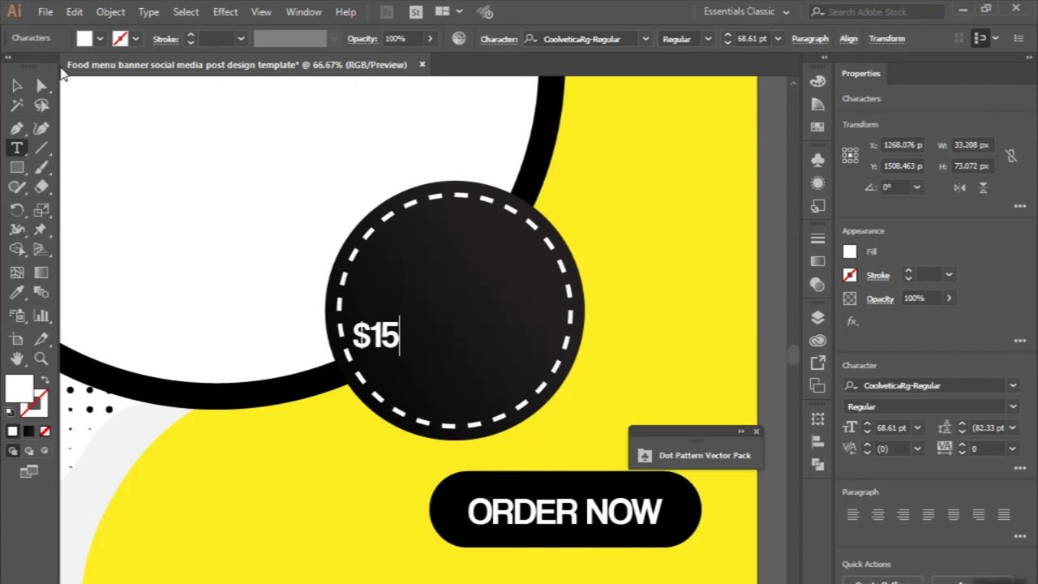
click(16, 85)
drag(465, 405, 560, 454)
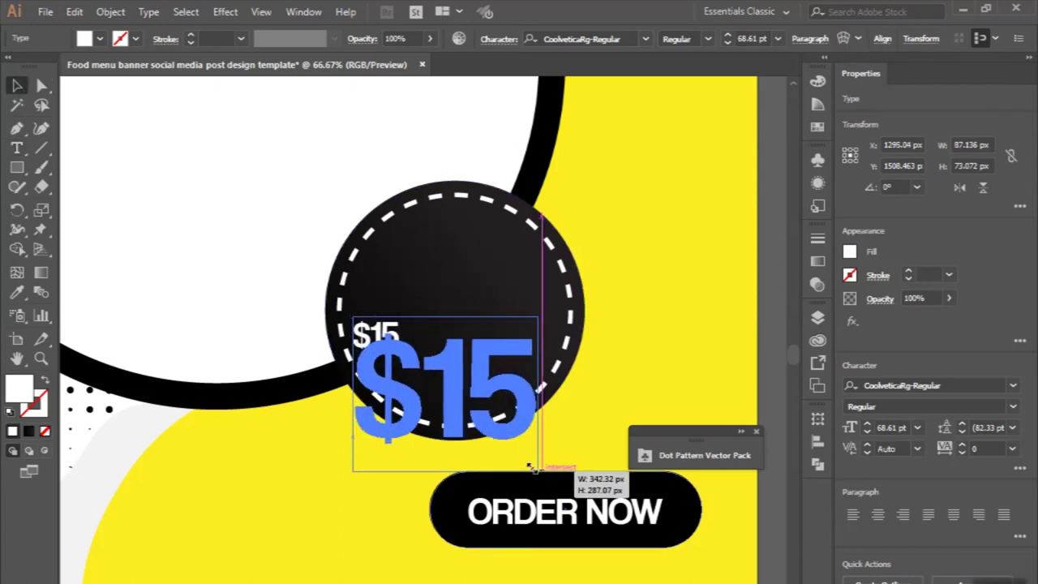
drag(458, 385, 473, 301)
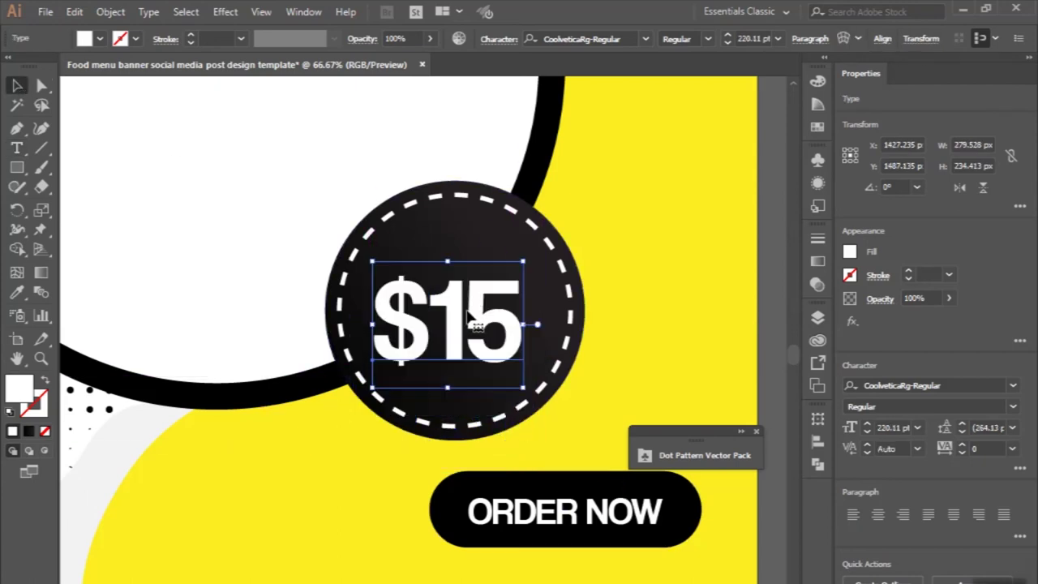
Step: Remove the stray space in $15, re-centre it and shrink it slightly
double_click(467, 304)
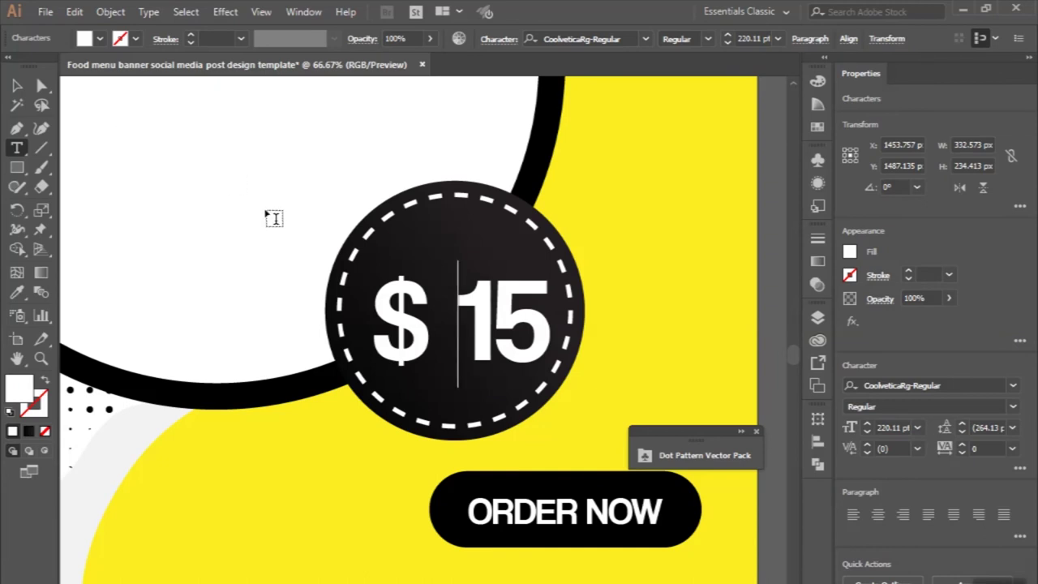
key(BackSpace)
click(24, 84)
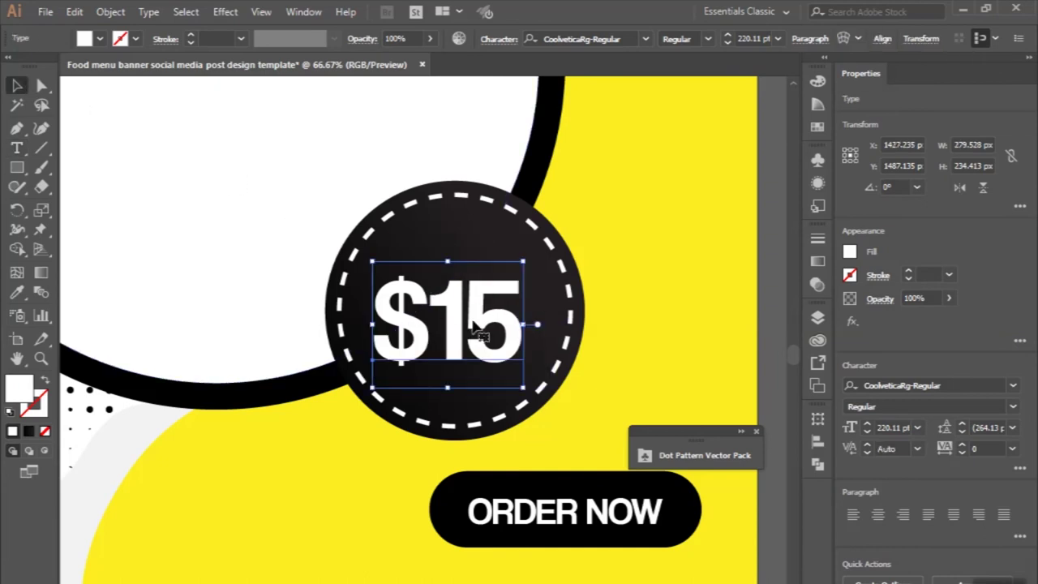
drag(477, 325, 480, 322)
scroll(487, 333, down, 1)
scroll(503, 341, down, 1)
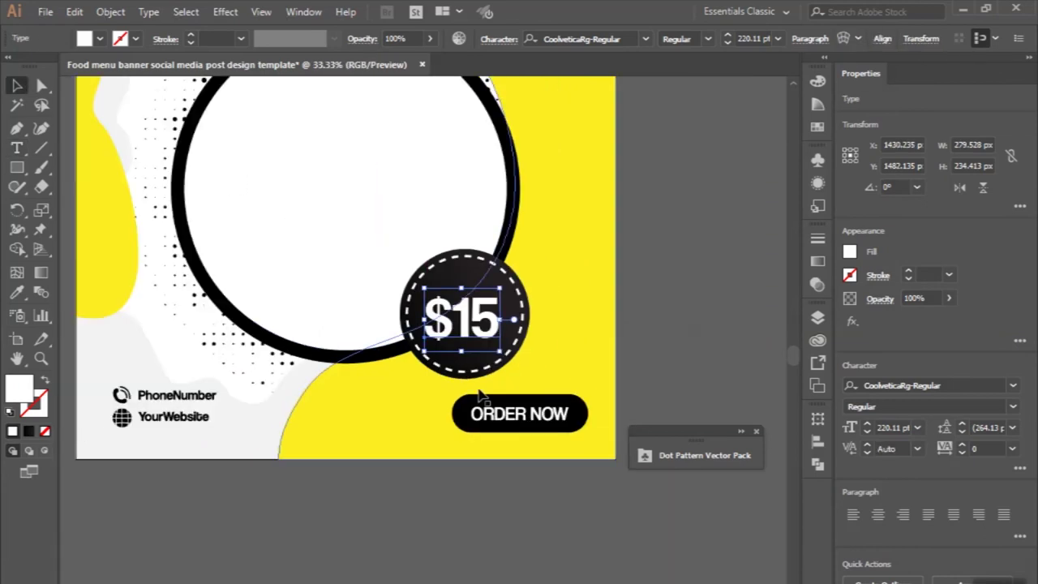
scroll(512, 350, up, 1)
scroll(513, 351, up, 1)
drag(485, 358, 453, 317)
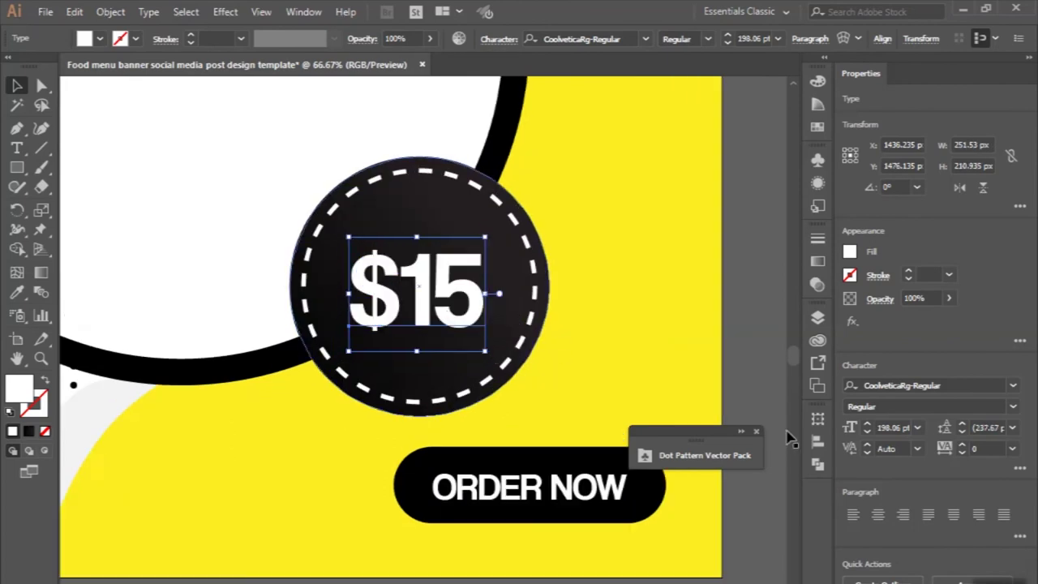
Step: Set $15 tracking to 50, convert it to outlines and nudge it down
click(978, 450)
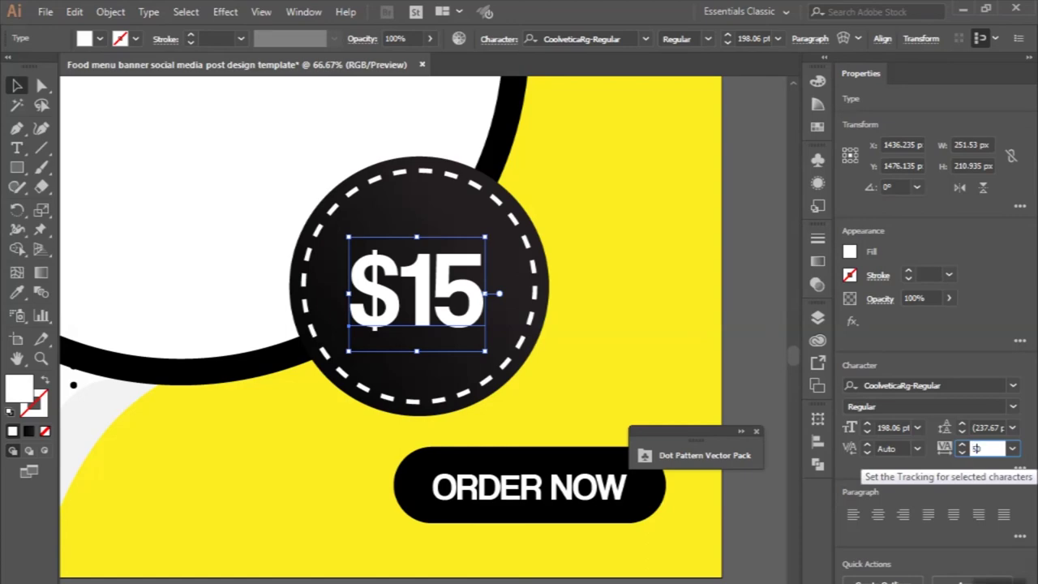
text(50)
key(Return)
key(ctrl+shift+o)
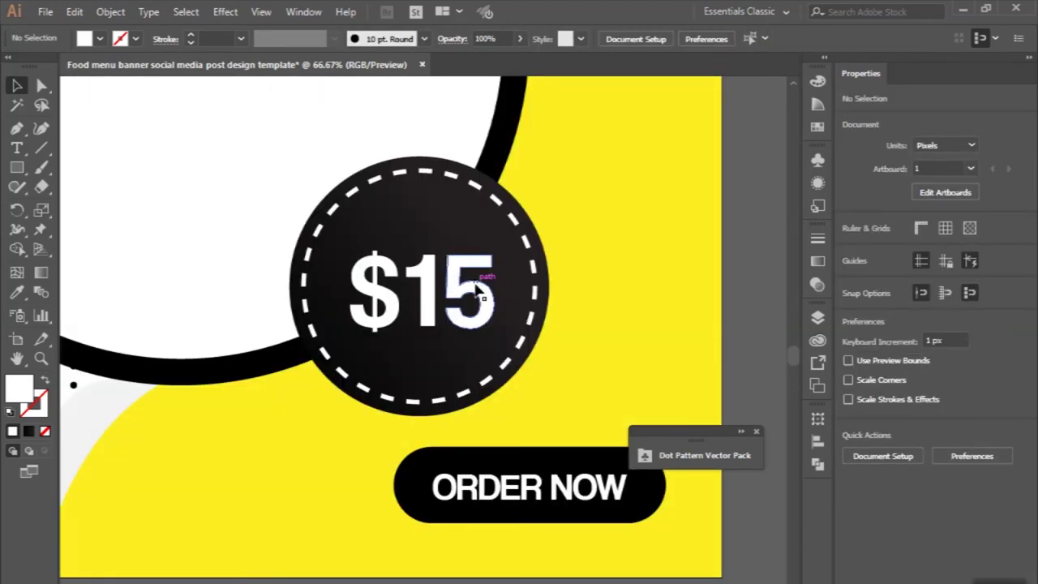
click(477, 298)
key(Down)
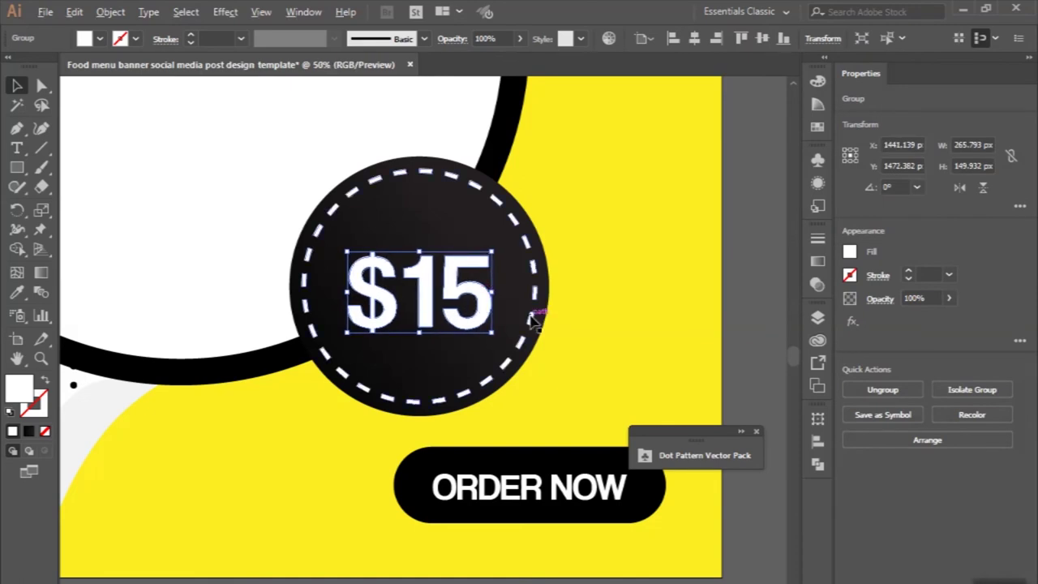
Step: Zoom out to review the post, then switch to the Pexels 'food' results in Chrome
key(ctrl+minus)
key(ctrl+minus)
key(ctrl+minus)
click(633, 318)
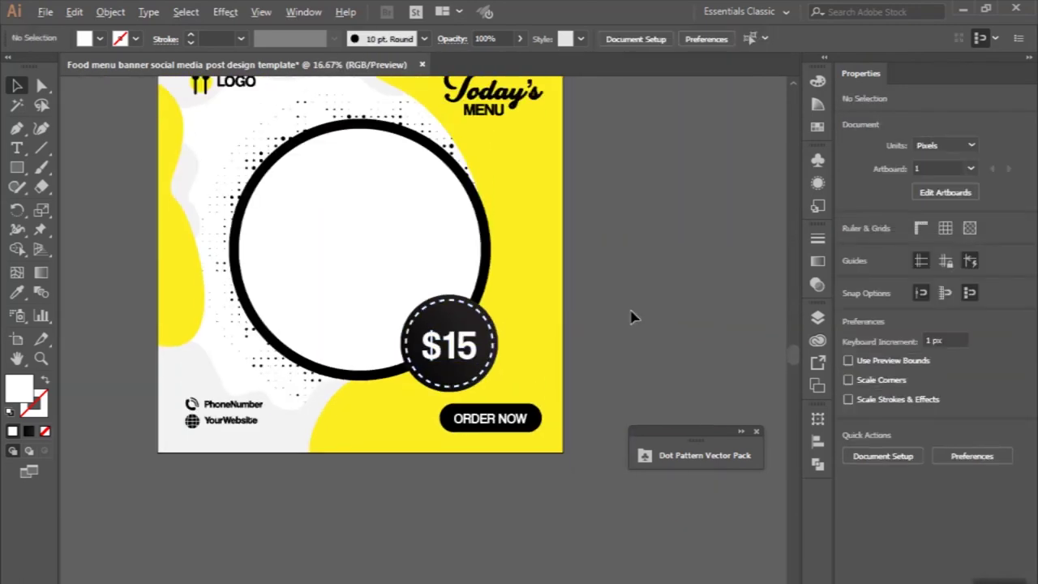
scroll(631, 317, down, 1)
scroll(614, 351, up, 1)
scroll(614, 351, down, 1)
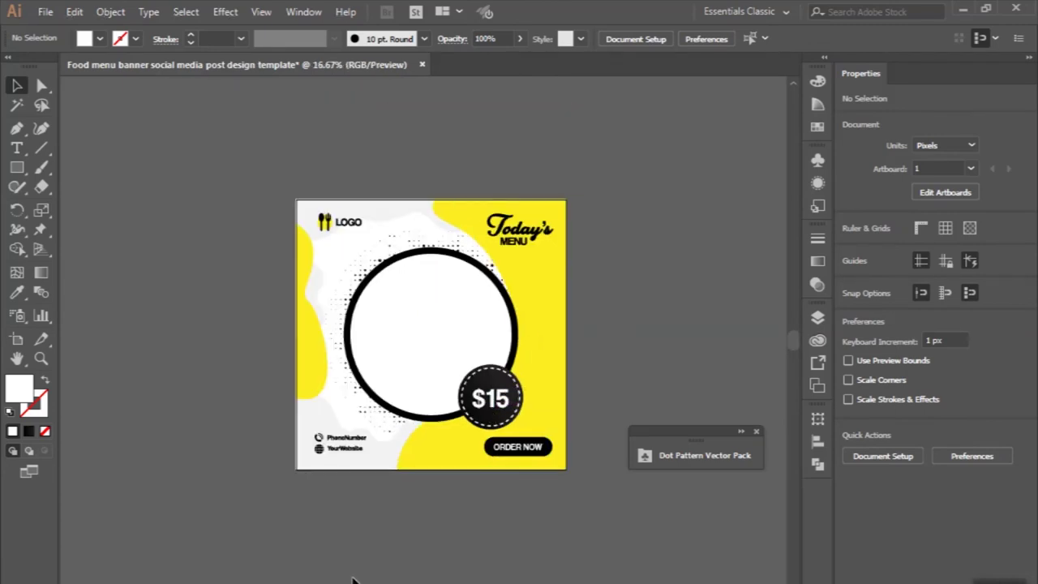
click(365, 527)
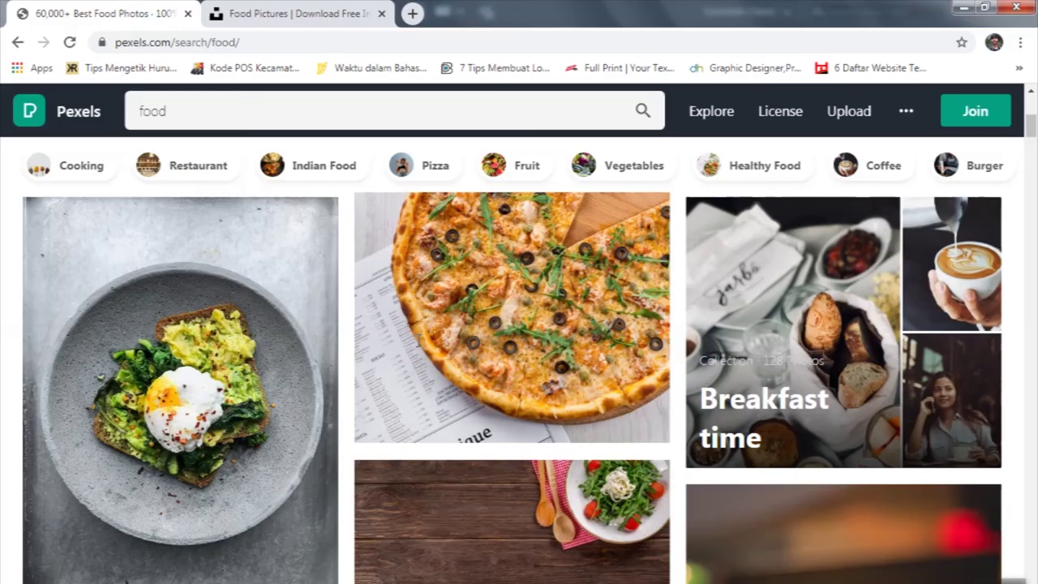
Step: Download the poached-egg avocado toast photo from the Pexels food results and dismiss its thank-you popup
scroll(231, 365, up, 5)
scroll(227, 364, down, 3)
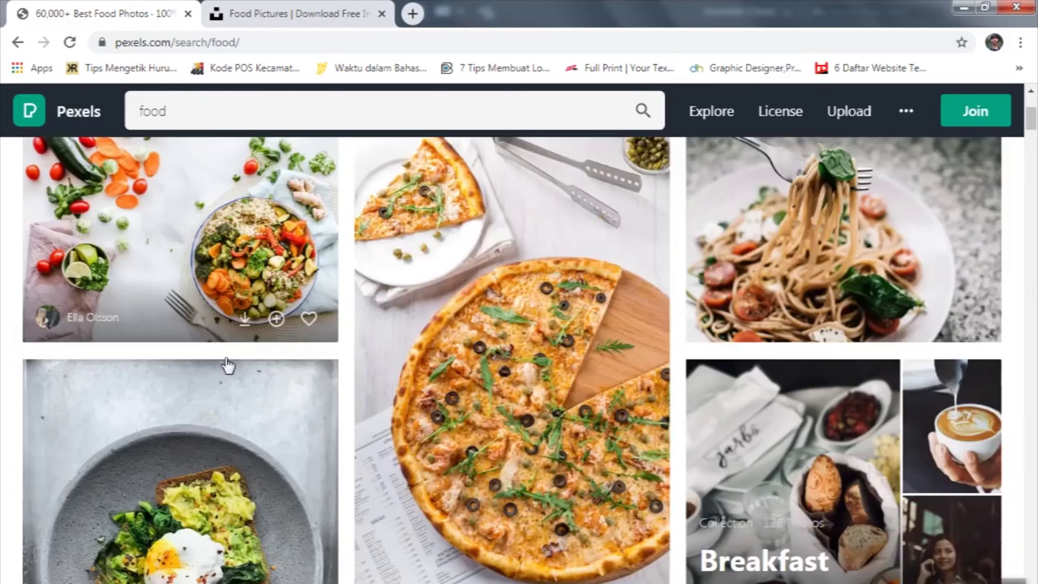
scroll(225, 364, down, 3)
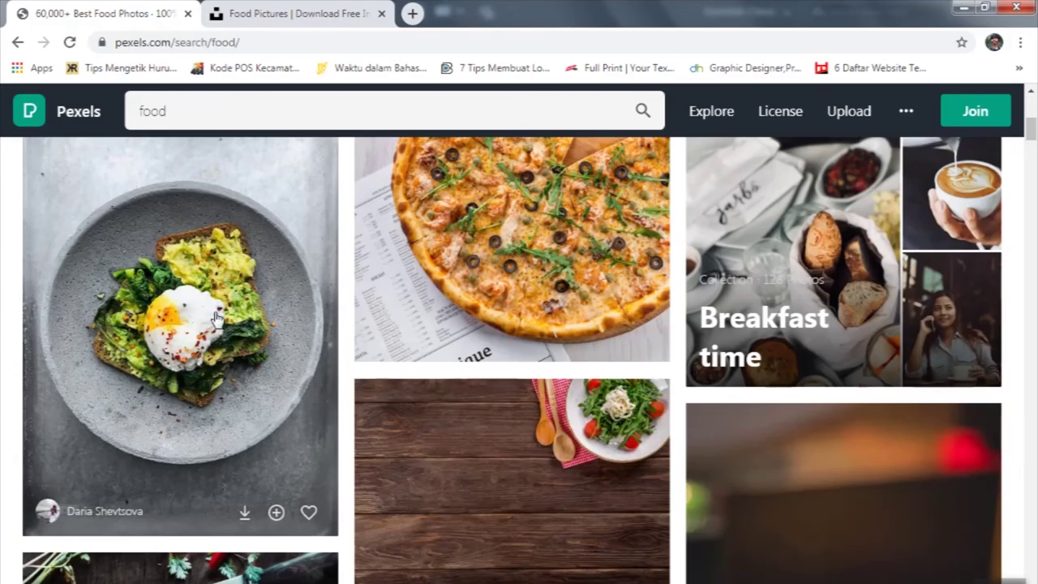
click(245, 516)
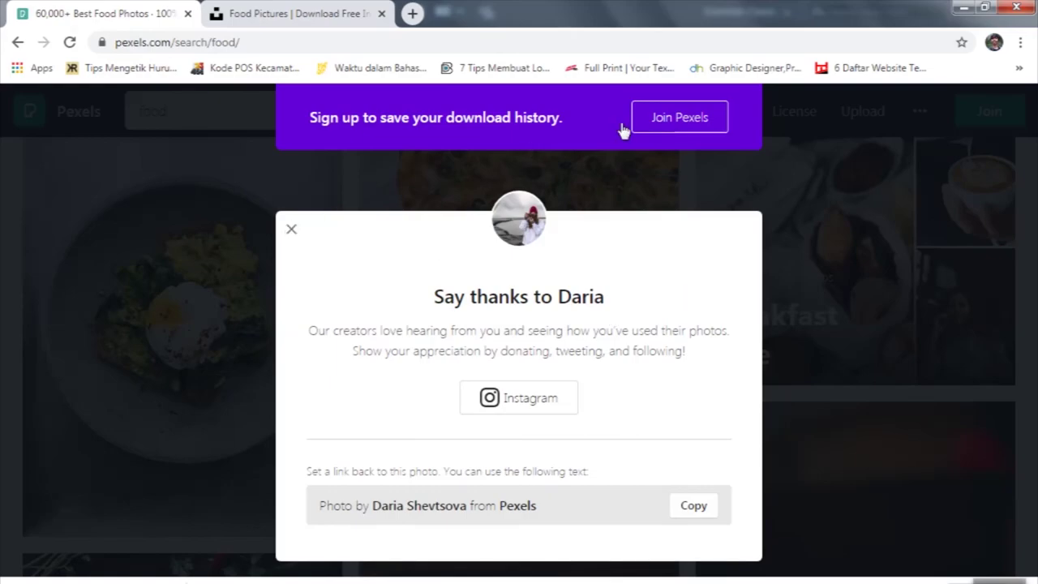
click(568, 183)
Step: Download the toast-with-greens and creamy-dressing salad photos from Pexels, closing each thank-you popup
scroll(410, 319, down, 2)
scroll(410, 318, down, 4)
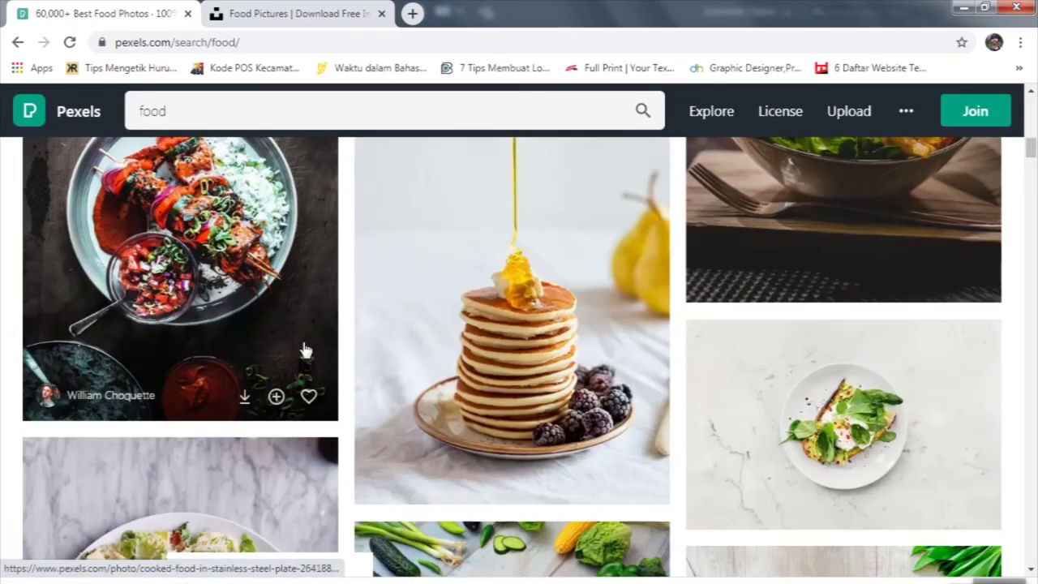
scroll(245, 400, up, 3)
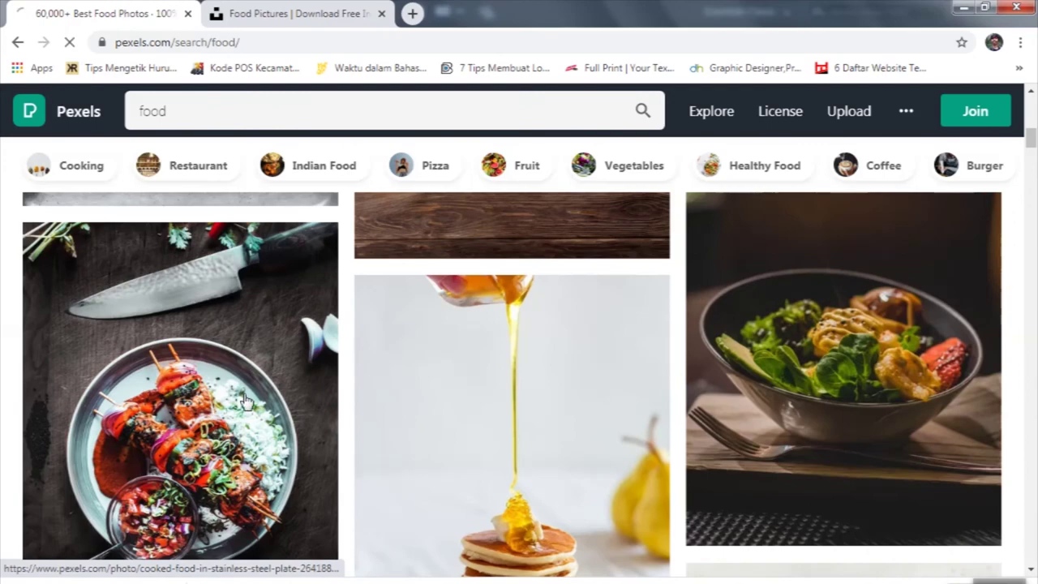
scroll(245, 400, down, 5)
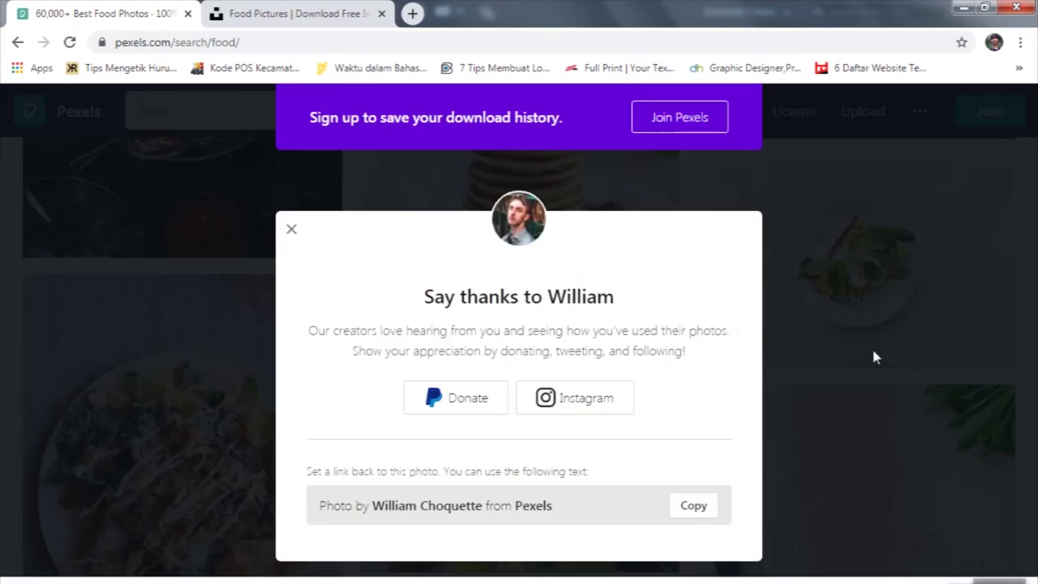
click(292, 232)
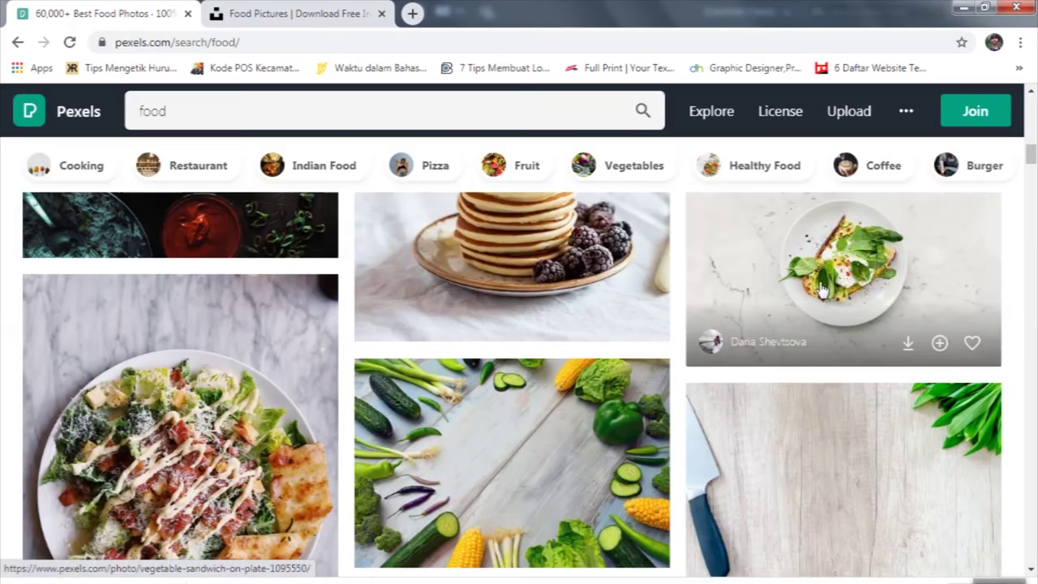
scroll(765, 344, down, 3)
click(906, 324)
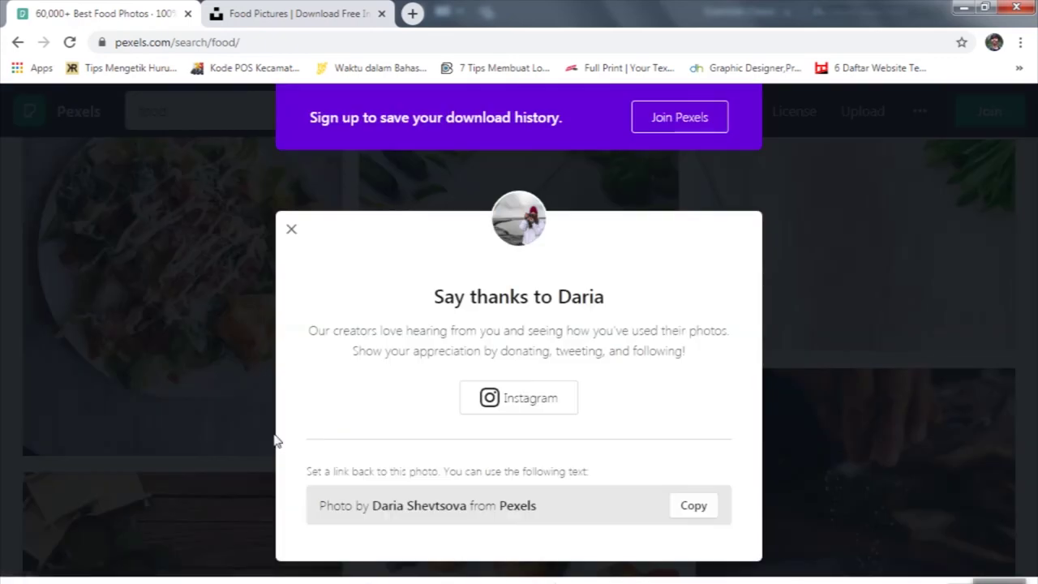
click(292, 233)
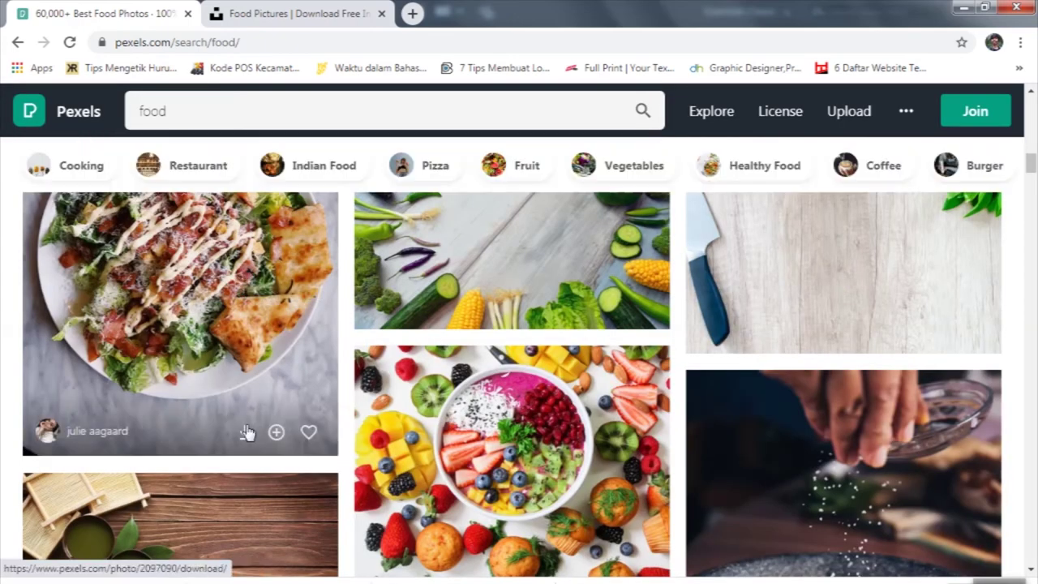
click(247, 432)
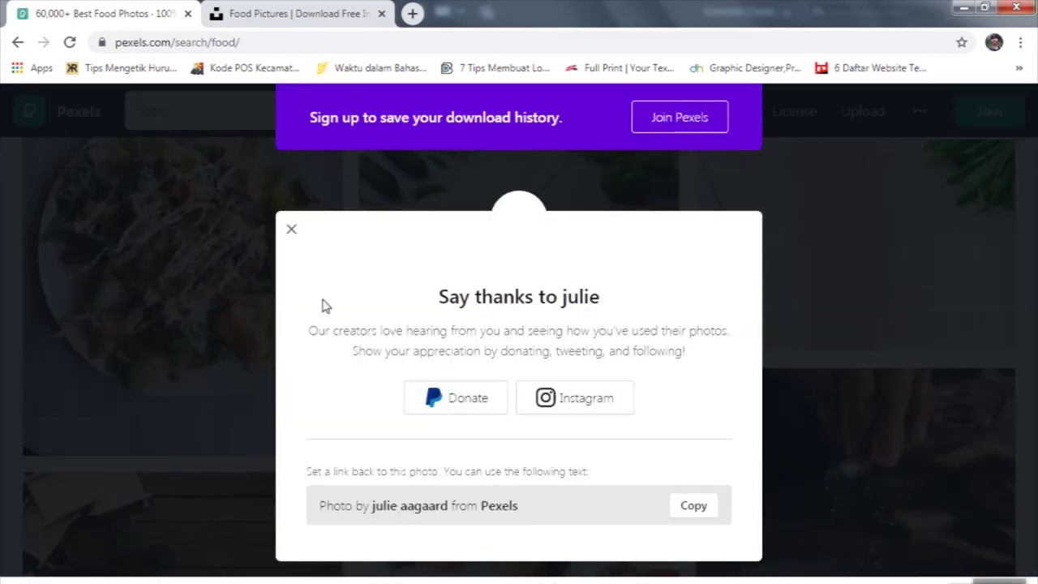
click(292, 235)
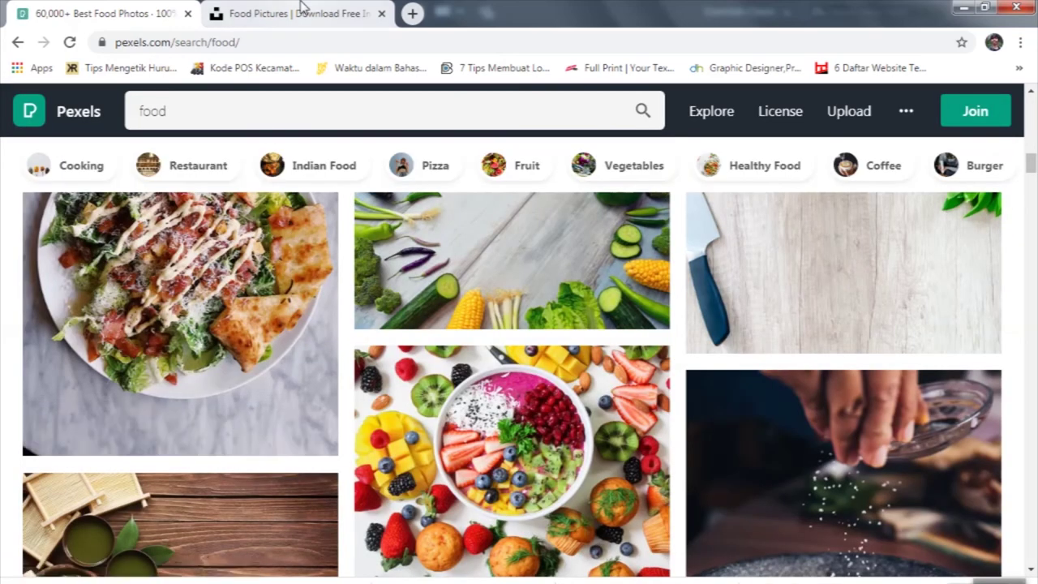
click(301, 9)
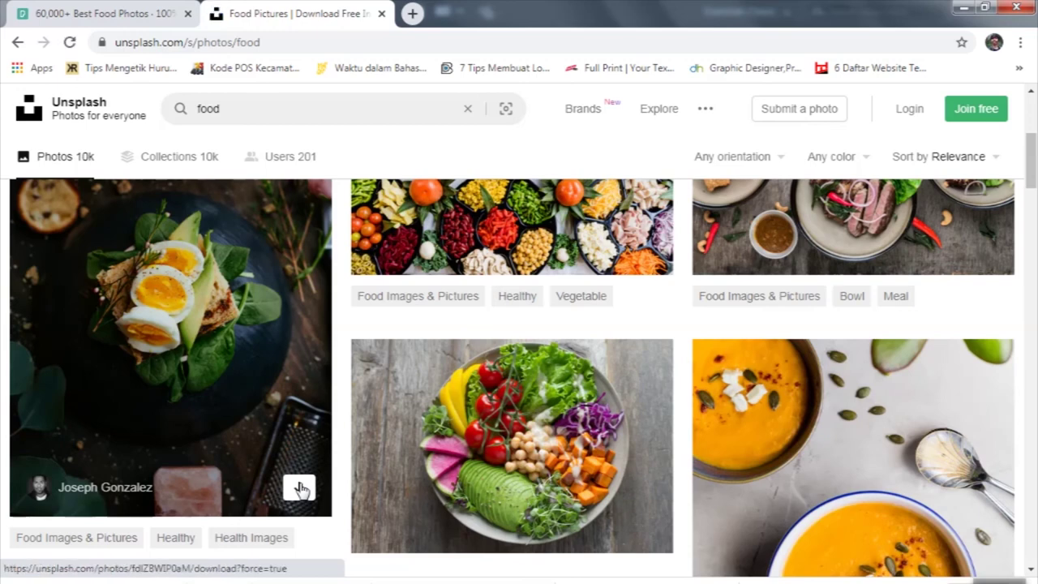
Step: Download the boiled-egg avocado toast photo from the Unsplash food results, closing the thank-you prompts
scroll(355, 463, up, 2)
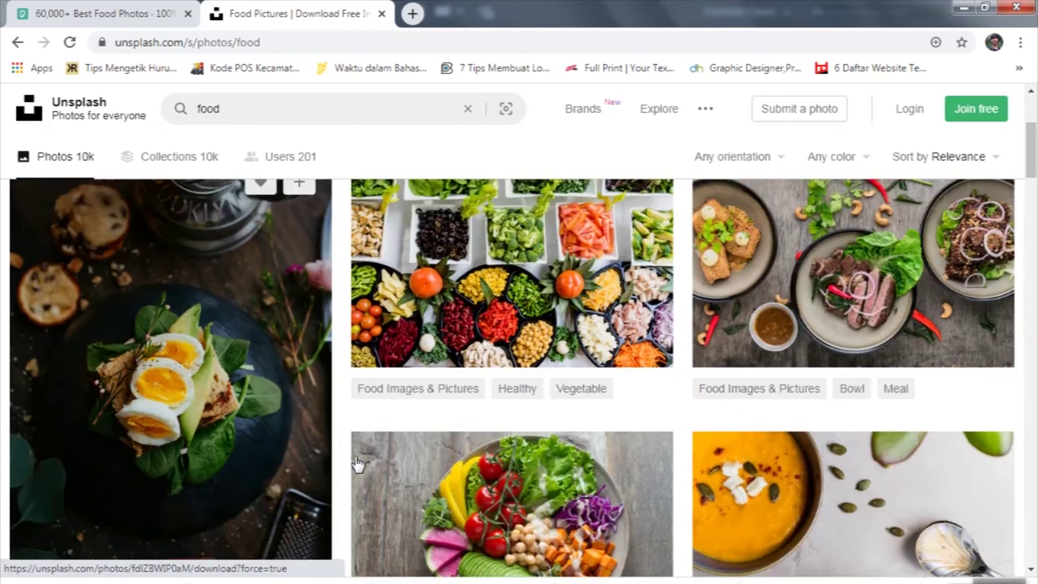
scroll(354, 461, down, 1)
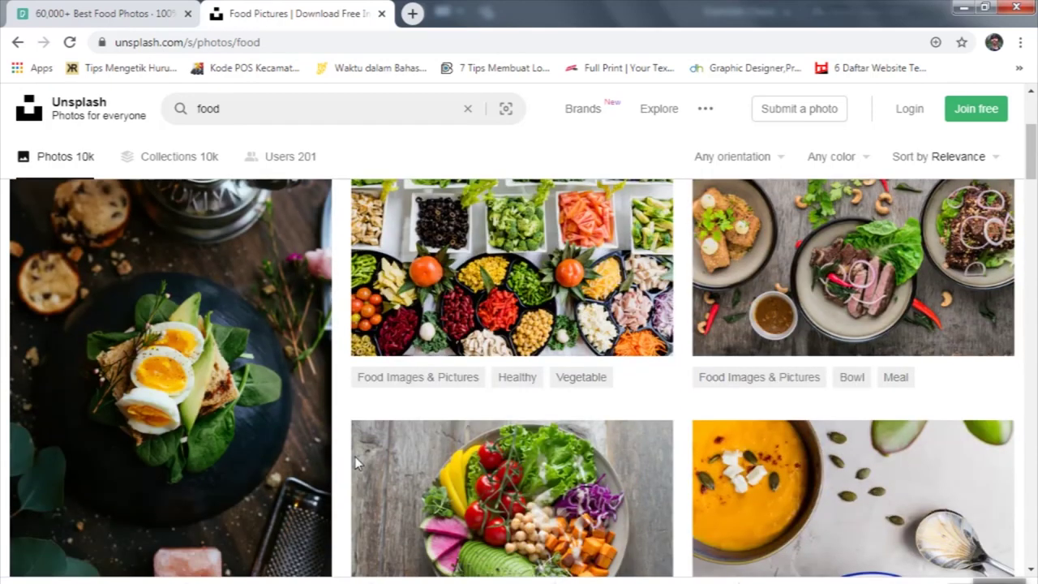
click(355, 463)
scroll(355, 464, down, 2)
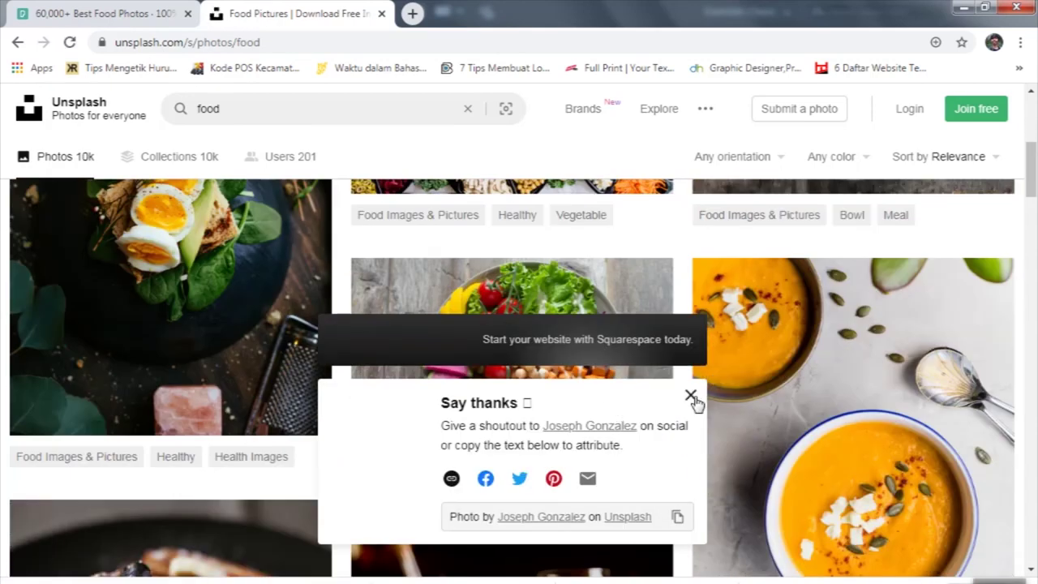
click(690, 395)
scroll(736, 439, down, 1)
scroll(737, 440, down, 5)
scroll(737, 440, down, 4)
scroll(736, 440, down, 1)
scroll(739, 442, down, 3)
scroll(738, 442, down, 2)
scroll(738, 442, down, 1)
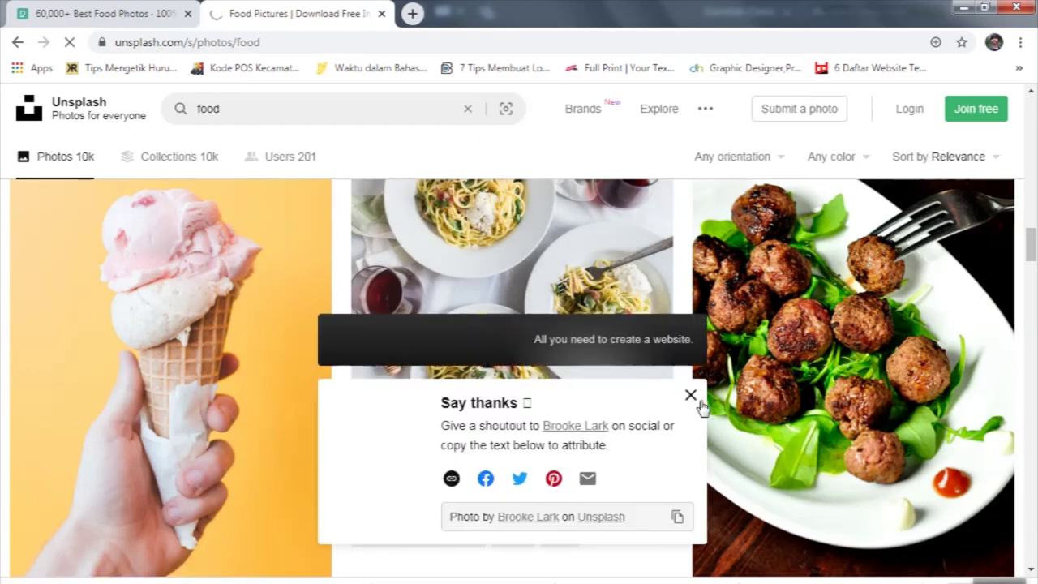
click(689, 395)
Step: Download the figs and fruit bowl photo from Unsplash and dismiss its thank-you prompt
scroll(684, 458, down, 5)
scroll(684, 458, down, 5)
scroll(684, 458, down, 2)
scroll(684, 460, down, 3)
scroll(684, 460, down, 1)
scroll(683, 460, down, 1)
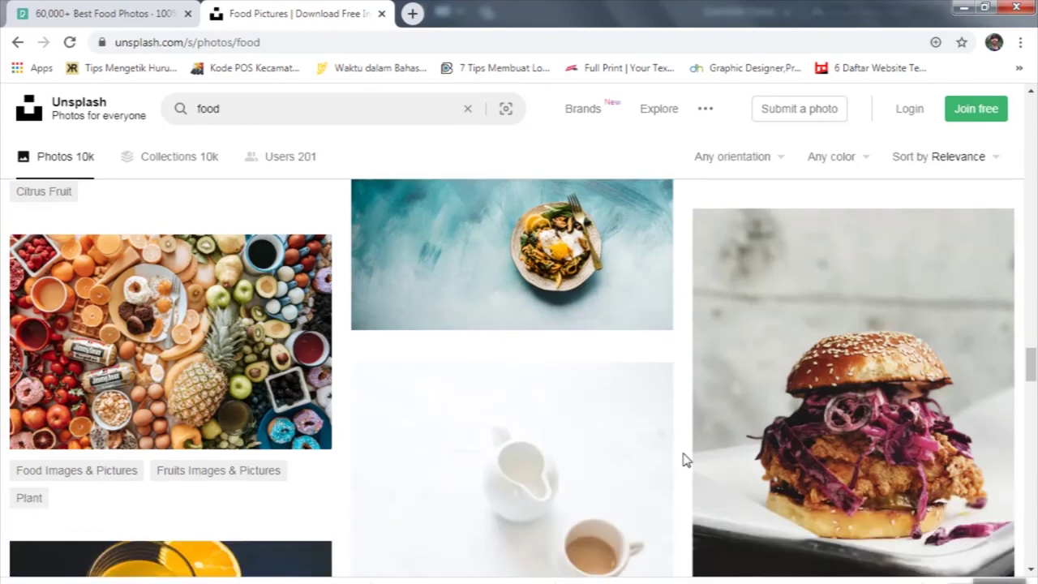
scroll(683, 460, down, 4)
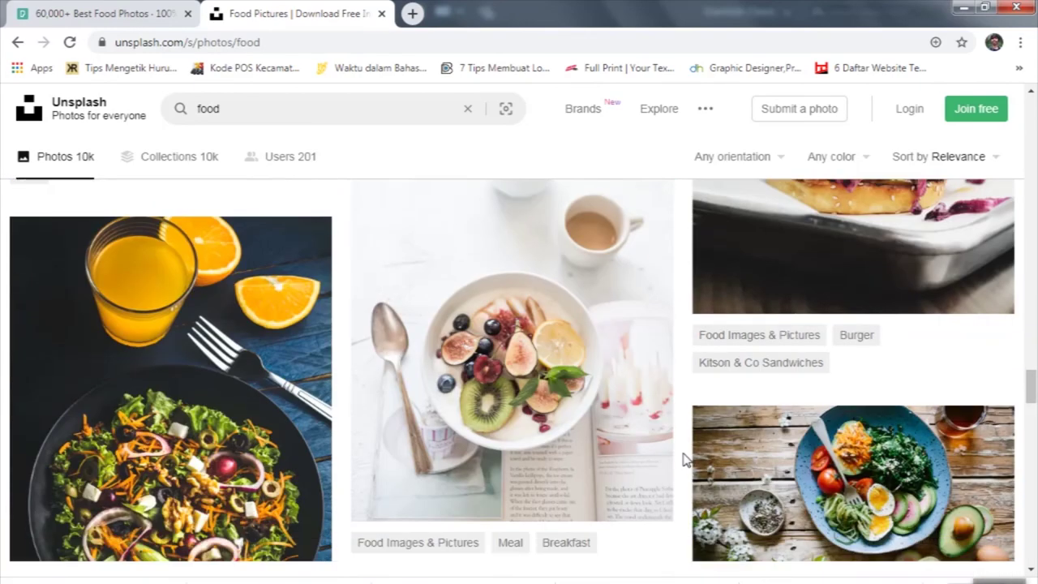
mouse_move(511, 351)
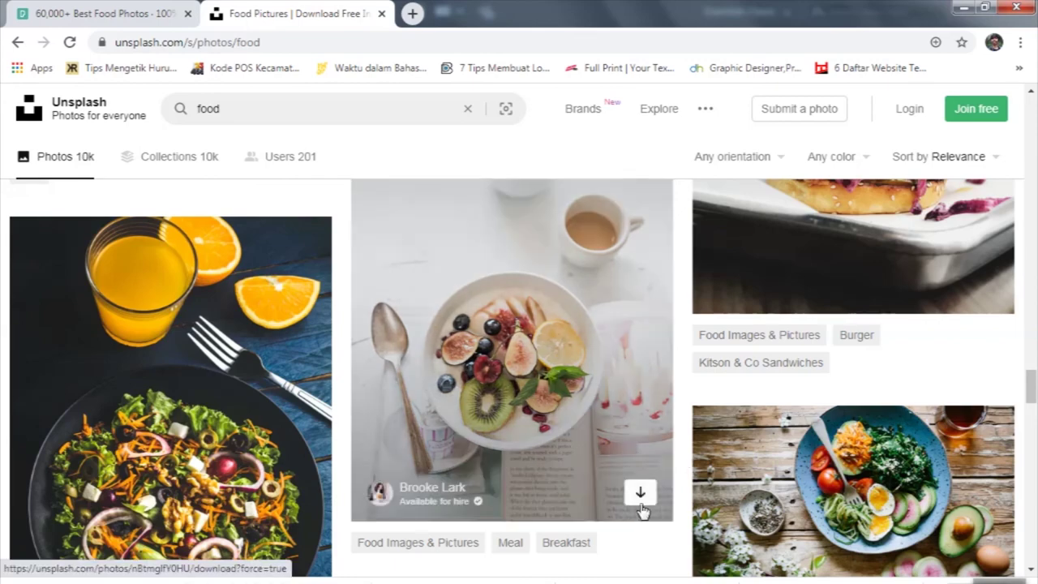
click(641, 493)
scroll(641, 503, down, 1)
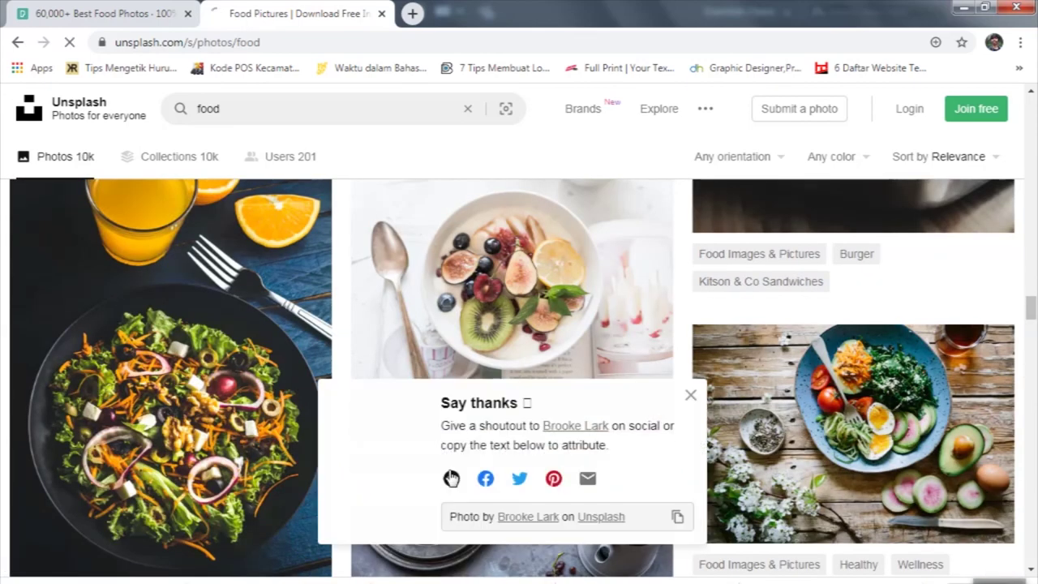
click(690, 392)
Step: Download the salad-on-dark-plate photo, closing the advert page and thank-you prompts
scroll(476, 373, down, 2)
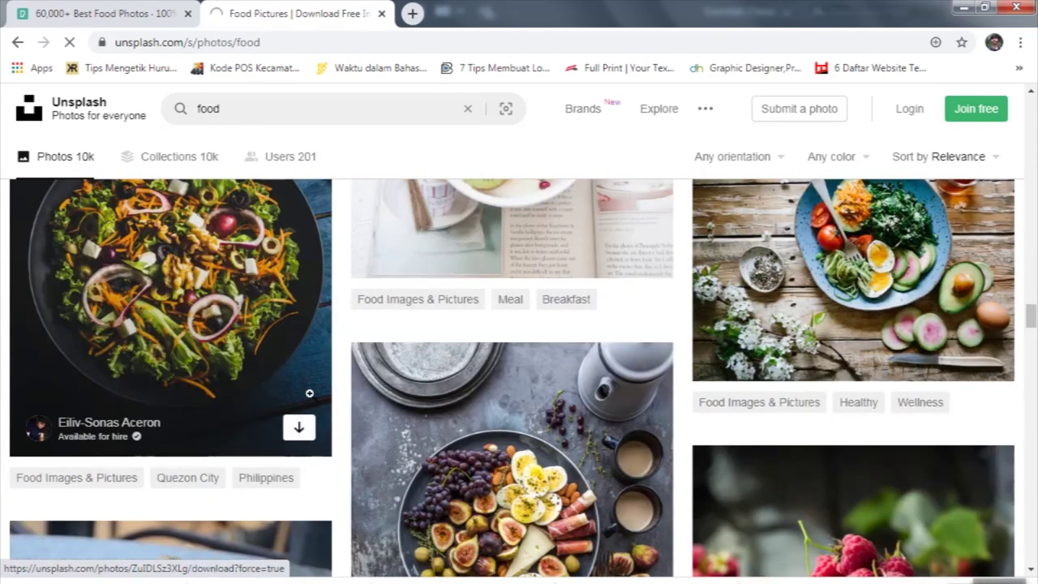
click(299, 426)
click(684, 393)
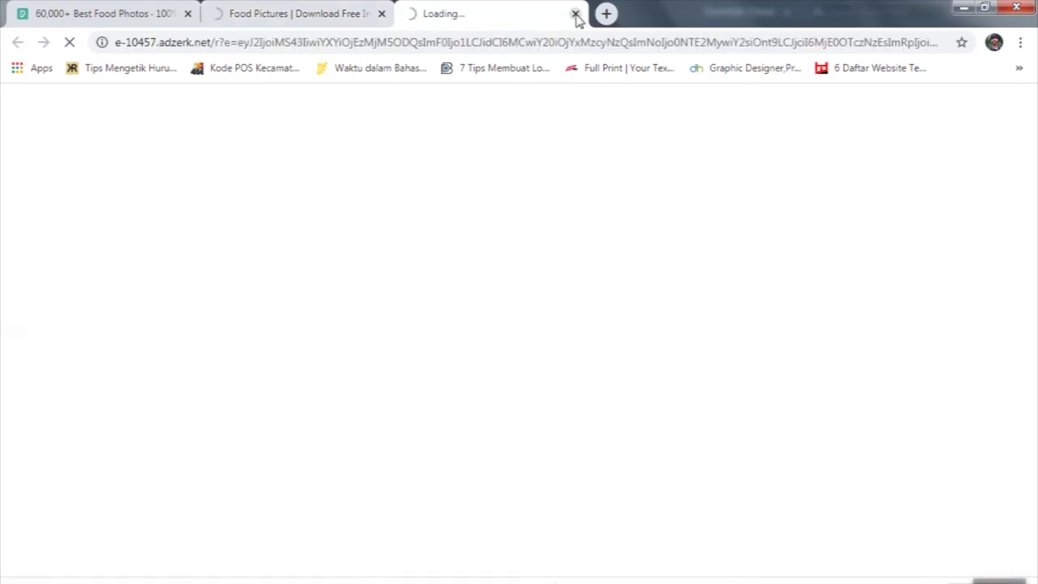
click(576, 13)
click(624, 397)
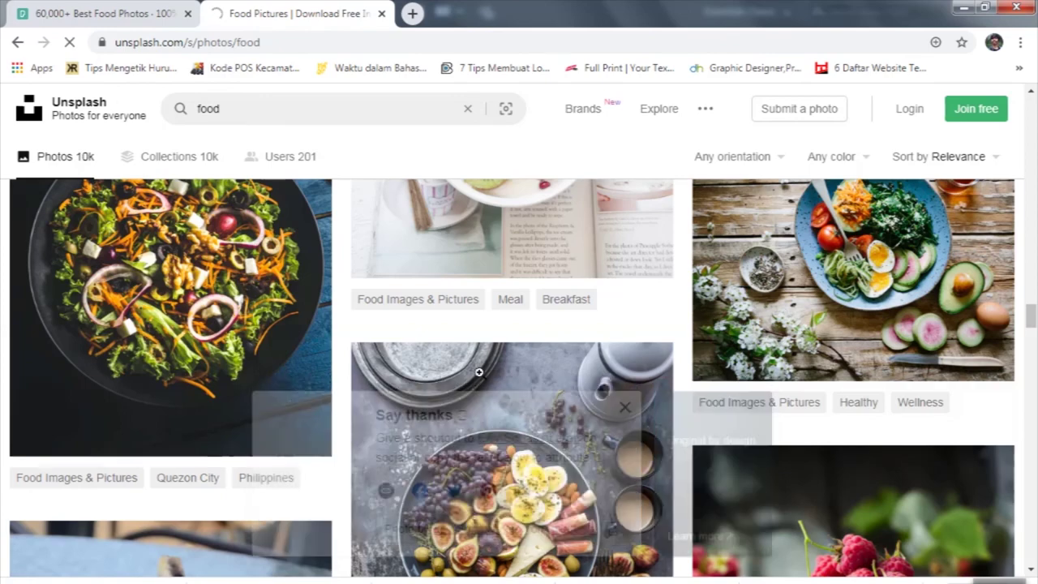
Step: Check Chrome's downloaded files list, then minimize the browser to return to Illustrator
scroll(343, 382, up, 2)
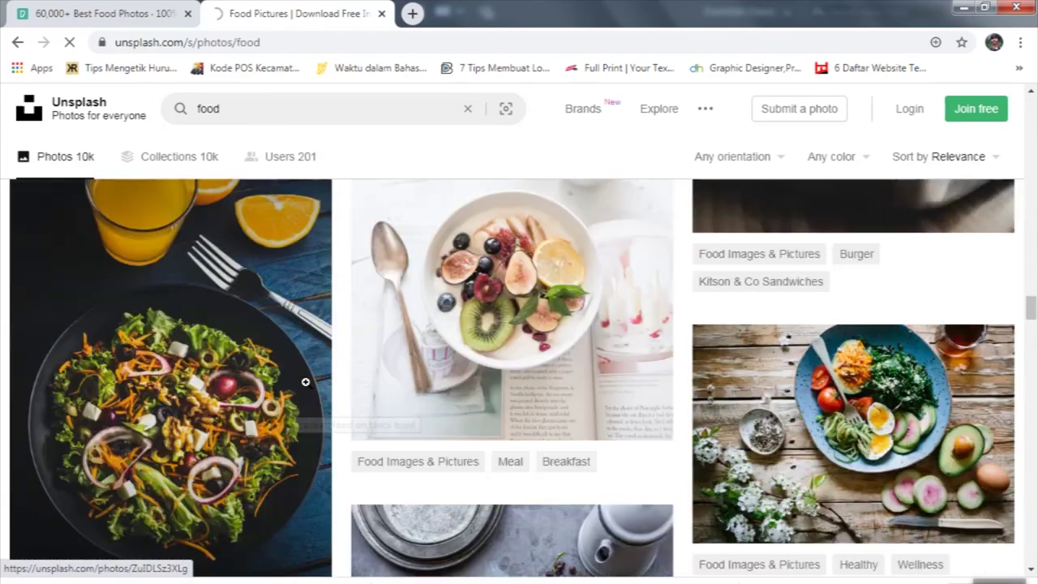
scroll(348, 382, down, 1)
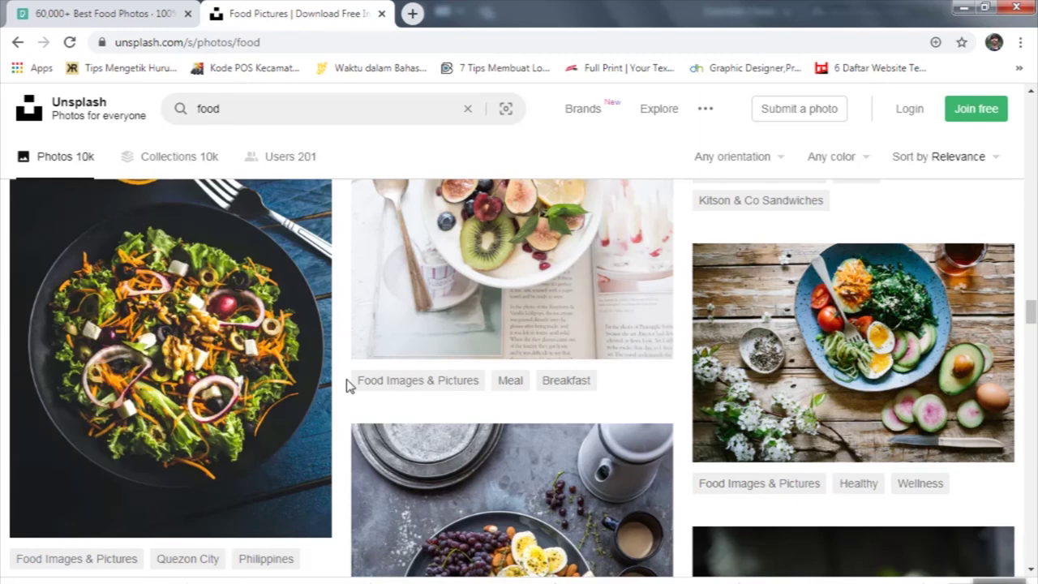
key(ctrl+j)
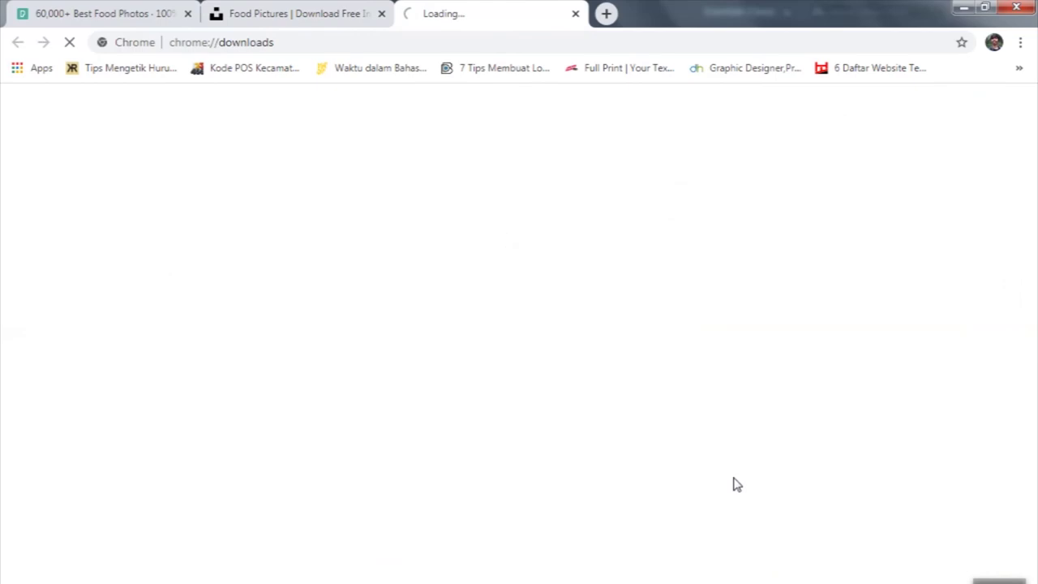
key(ctrl+w)
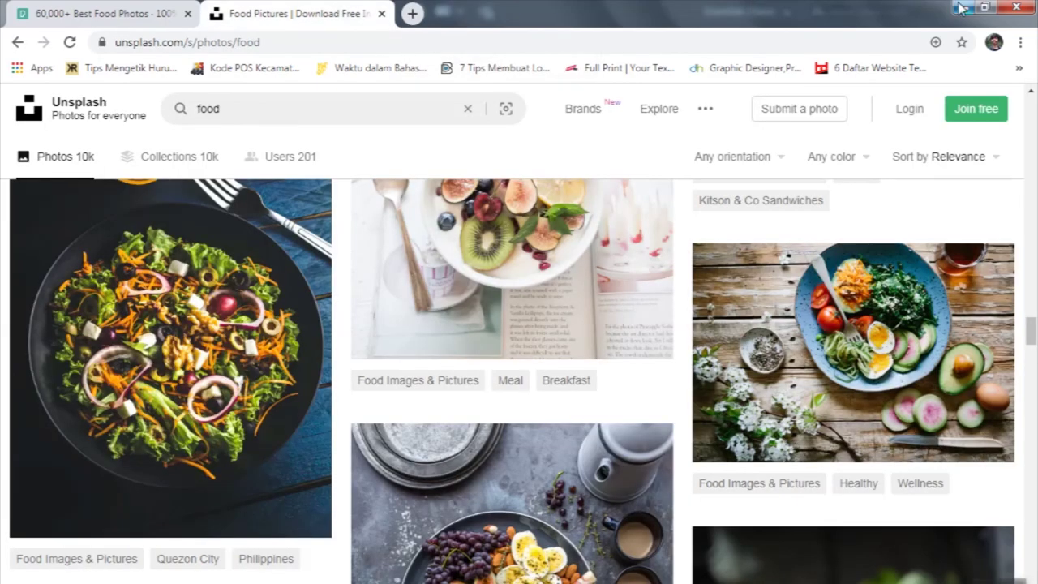
click(961, 7)
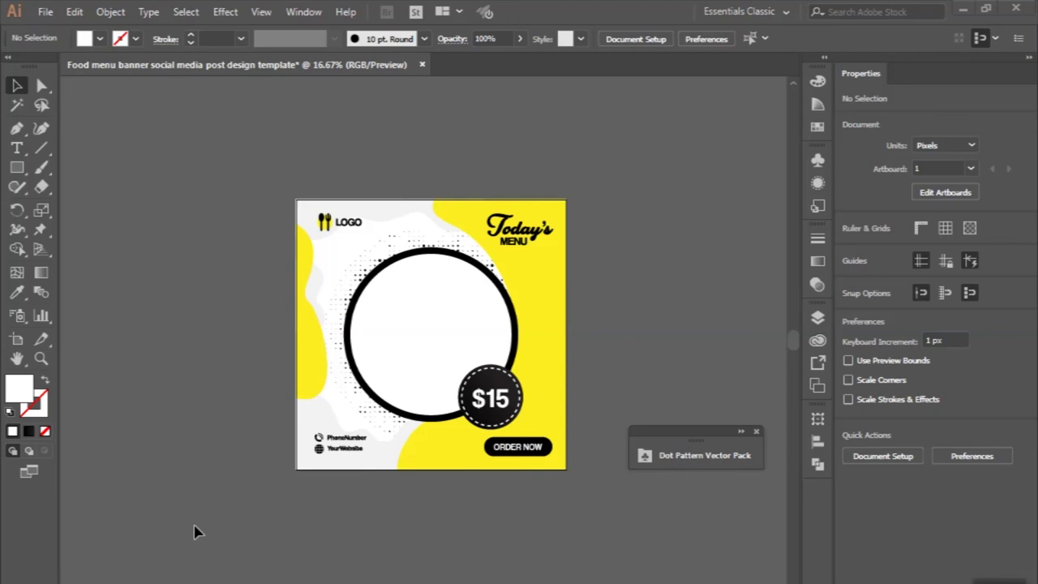
Step: Open the Downloads > Images folder in Windows Explorer with large thumbnail view
key(super+e)
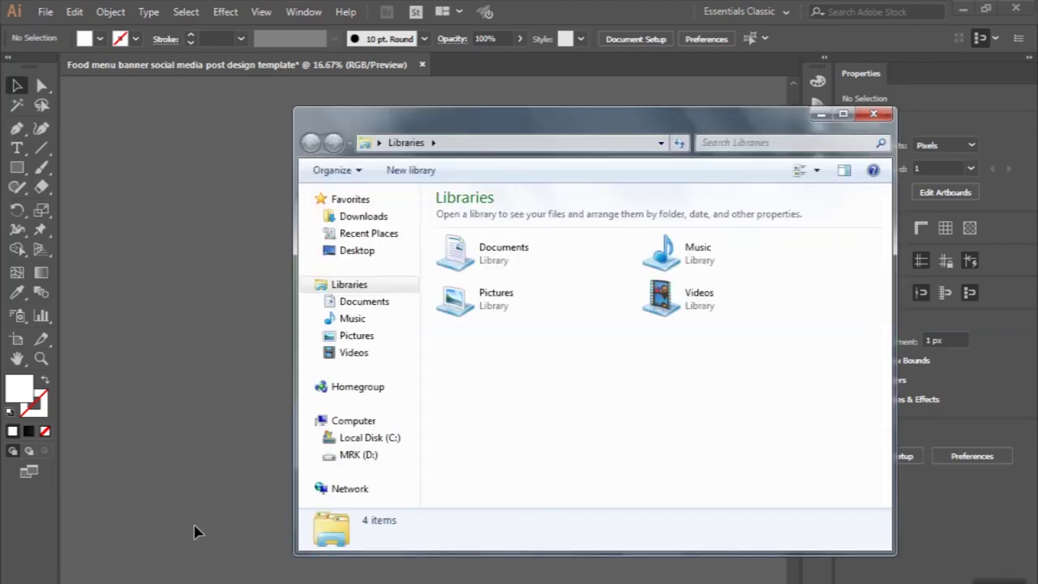
click(357, 215)
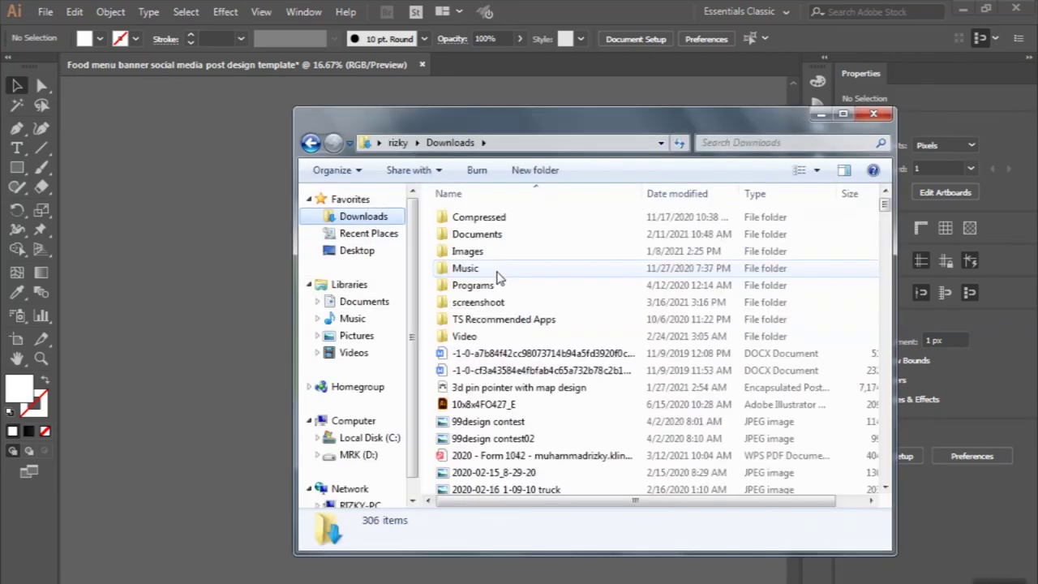
click(494, 251)
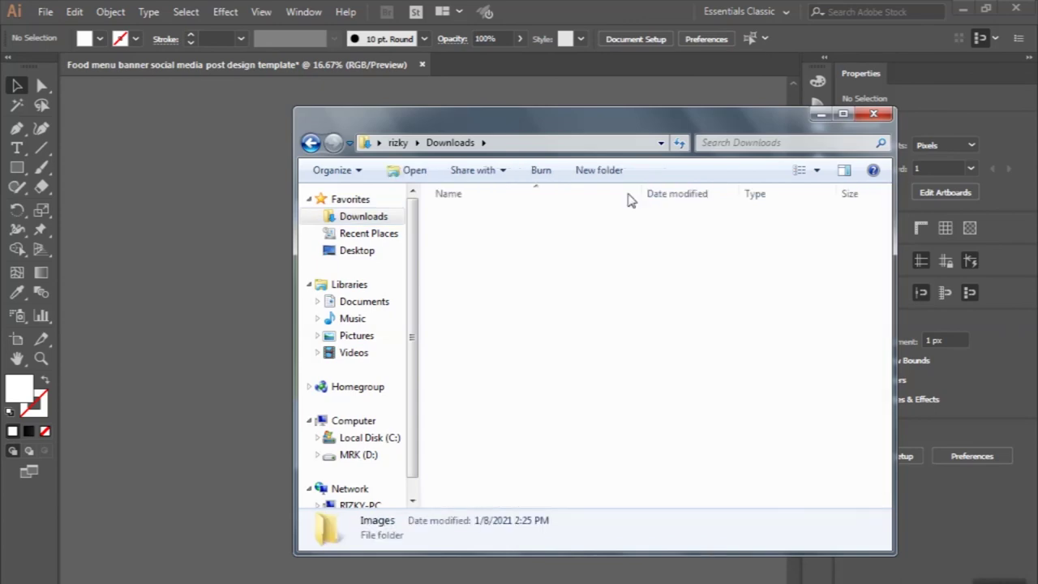
click(818, 170)
click(875, 60)
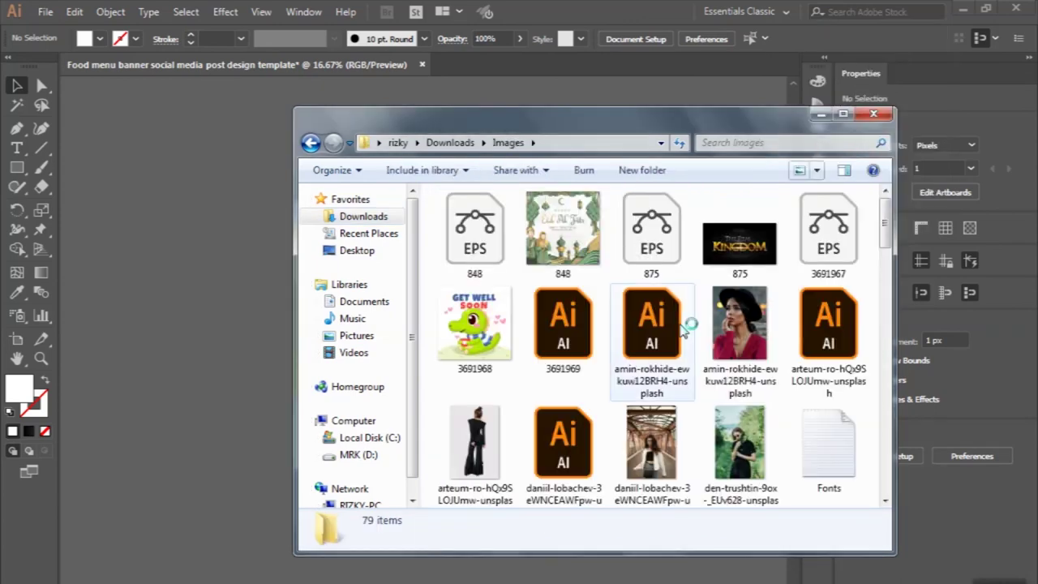
Step: Look through the downloaded food photos and check one photo's details
click(726, 328)
scroll(713, 340, down, 3)
scroll(714, 339, down, 5)
scroll(714, 339, down, 5)
scroll(713, 340, up, 3)
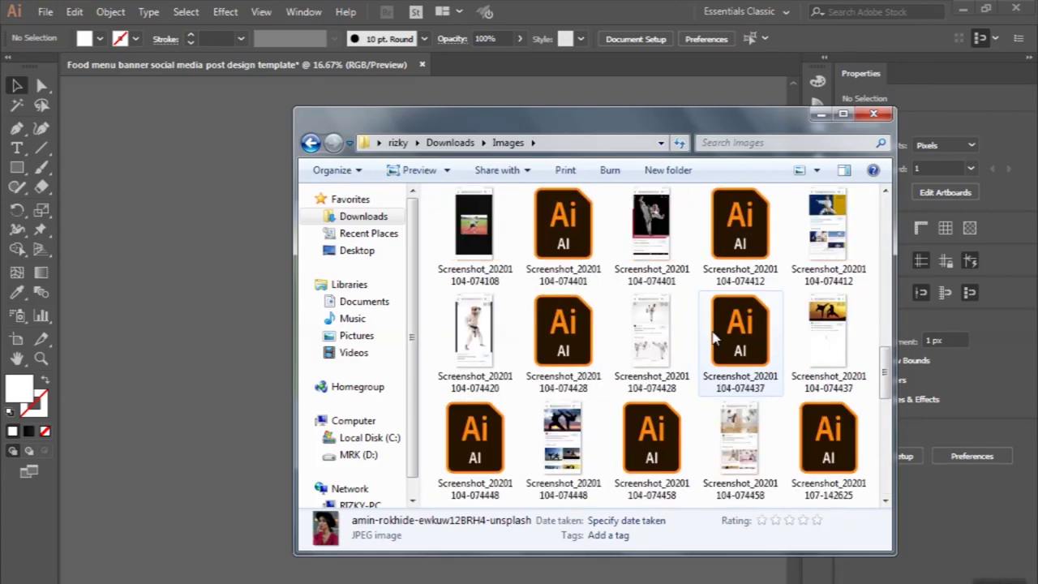
scroll(714, 340, up, 3)
scroll(714, 339, up, 3)
scroll(714, 340, up, 3)
scroll(714, 339, down, 1)
scroll(714, 339, down, 3)
Step: Go back to Downloads, minimize the Explorer window and bring back the Unsplash food search
key(BackSpace)
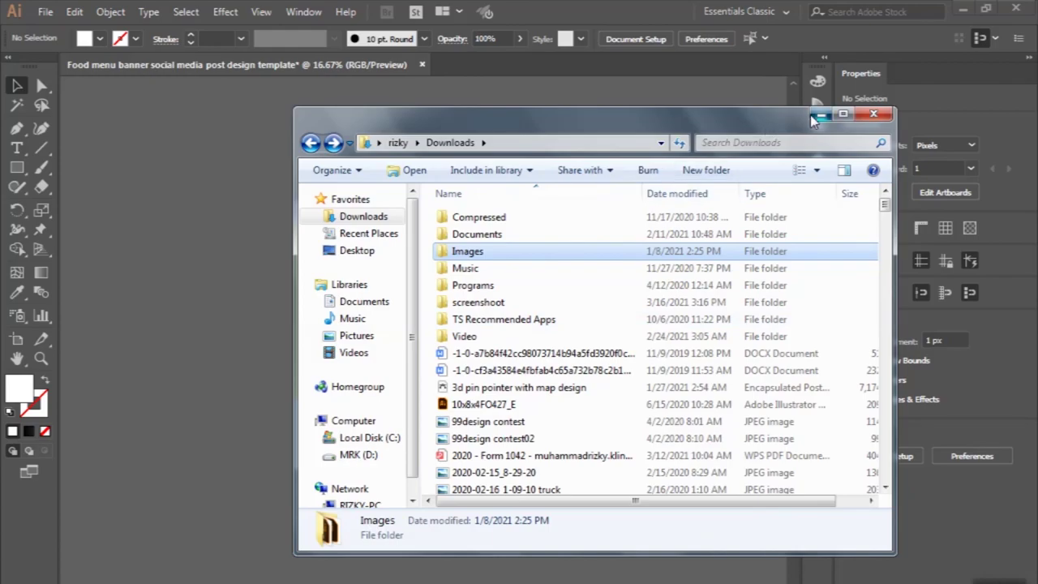
click(821, 115)
click(373, 573)
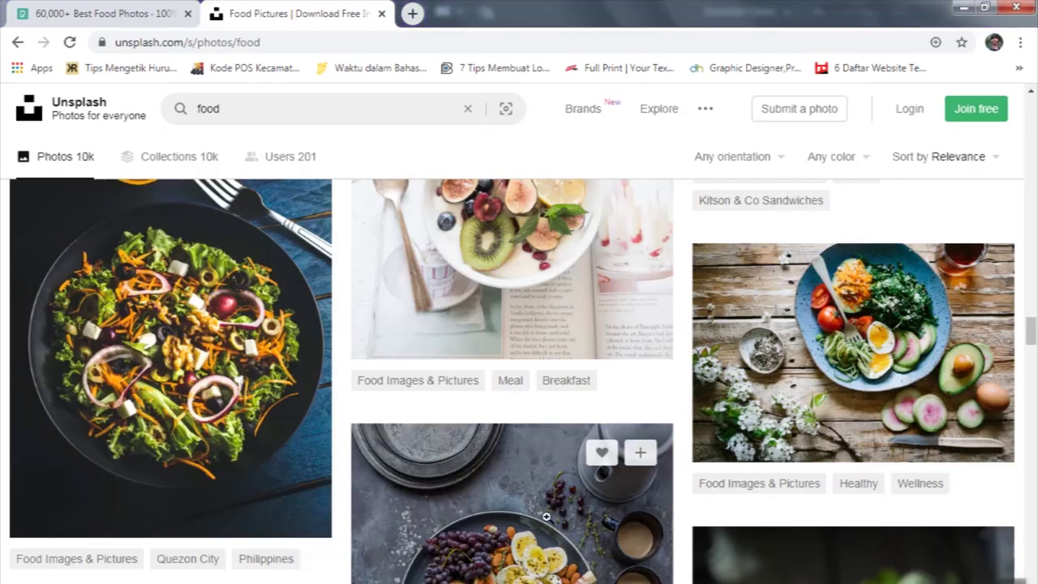
Step: Open Chrome's Downloads page and scroll through the downloaded photo list
scroll(500, 455, down, 1)
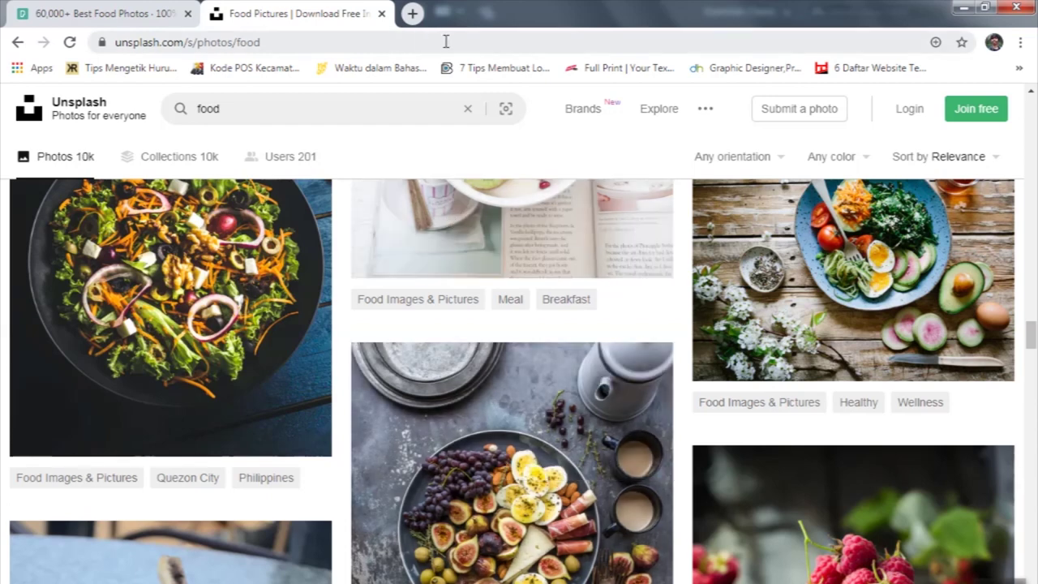
click(1021, 42)
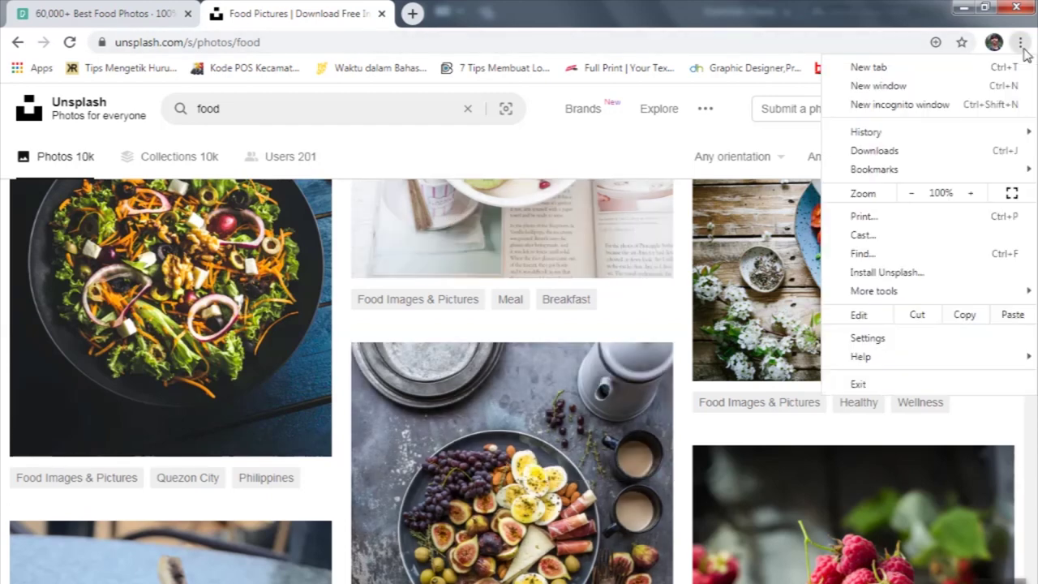
click(875, 150)
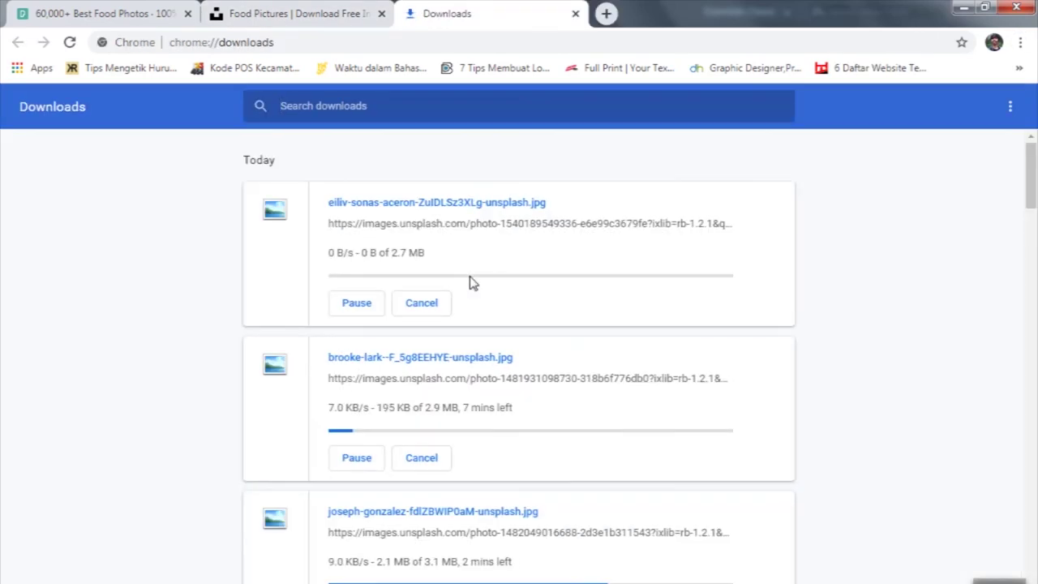
scroll(469, 283, down, 5)
scroll(469, 283, down, 4)
scroll(470, 284, up, 1)
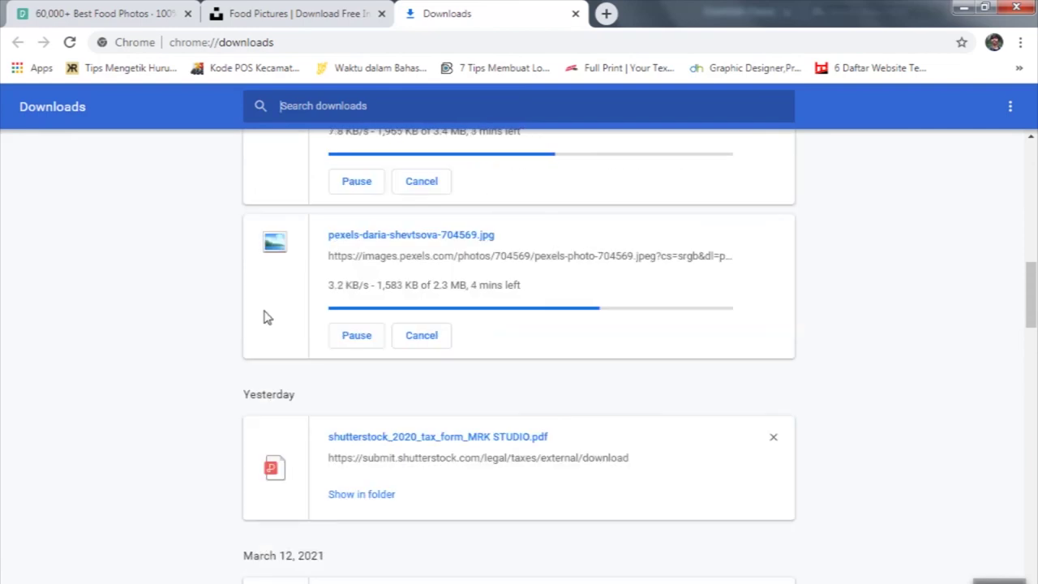
scroll(268, 317, up, 2)
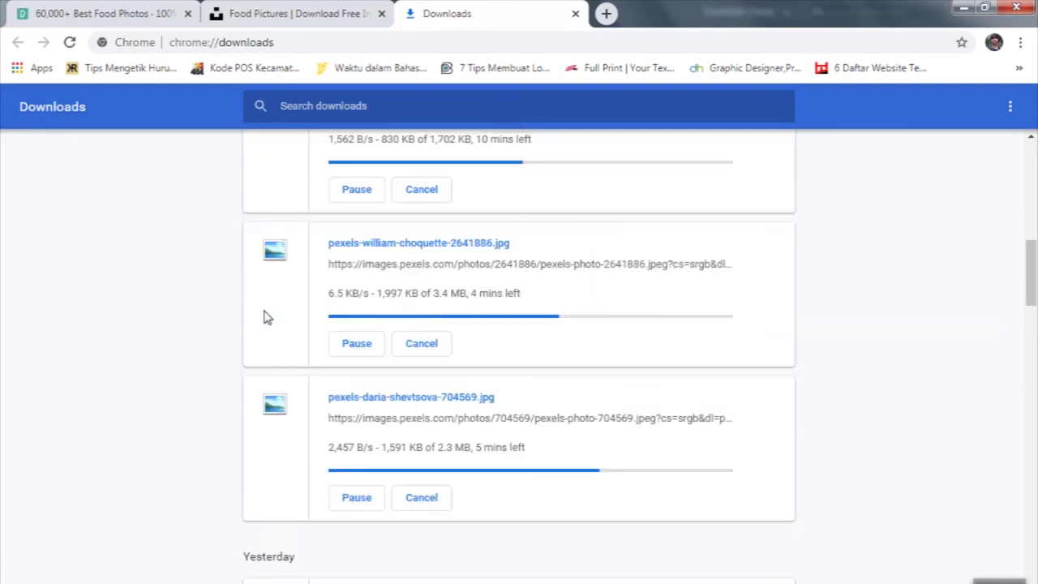
scroll(268, 317, up, 9)
scroll(268, 317, down, 3)
scroll(268, 317, down, 2)
scroll(267, 317, down, 1)
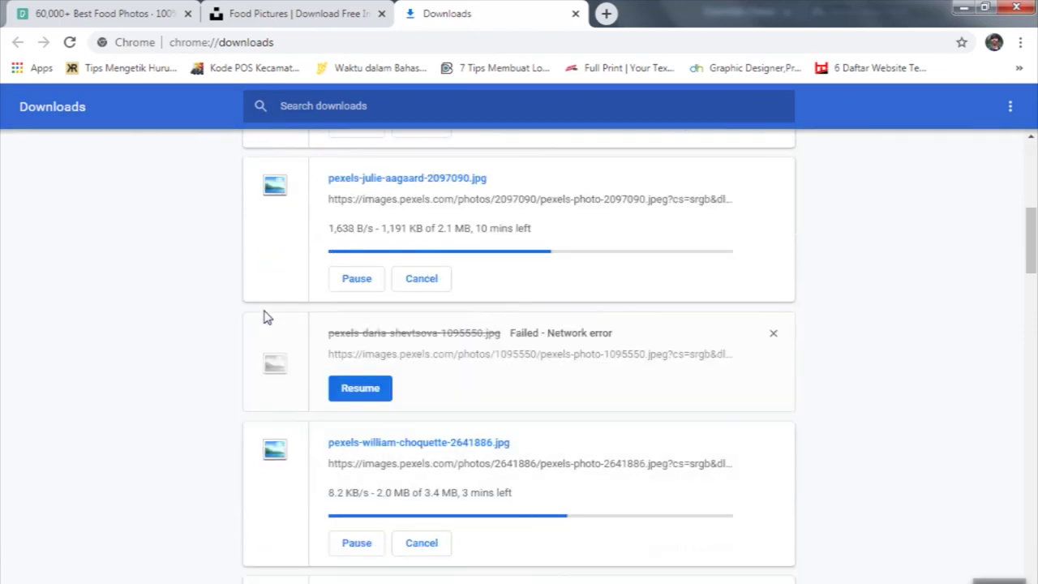
scroll(267, 318, down, 4)
scroll(268, 317, up, 2)
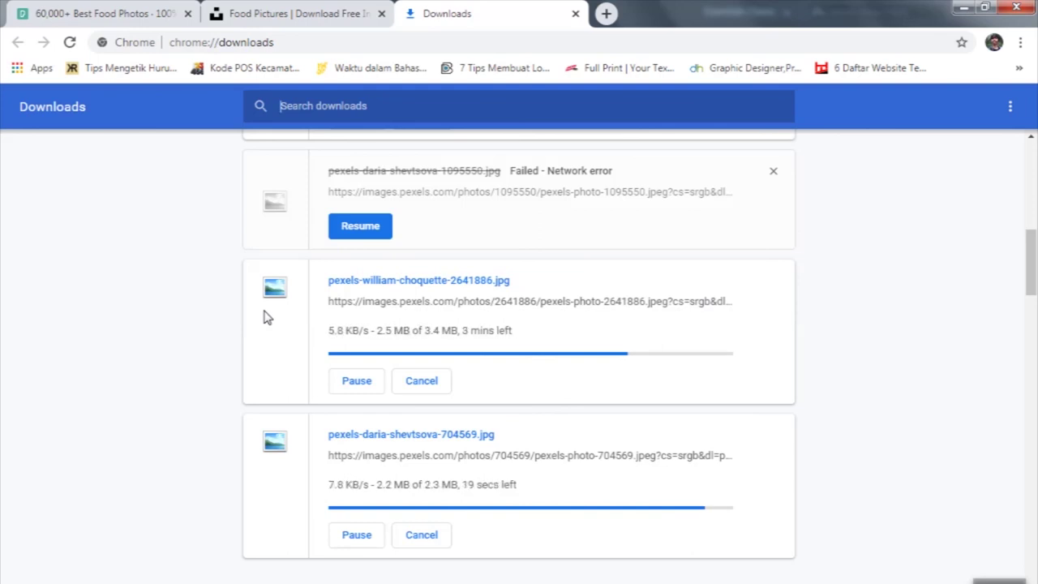
Step: Resume the failed download and show pexels-daria-shevtsova-704569.jpg in its folder
scroll(264, 315, up, 1)
click(357, 306)
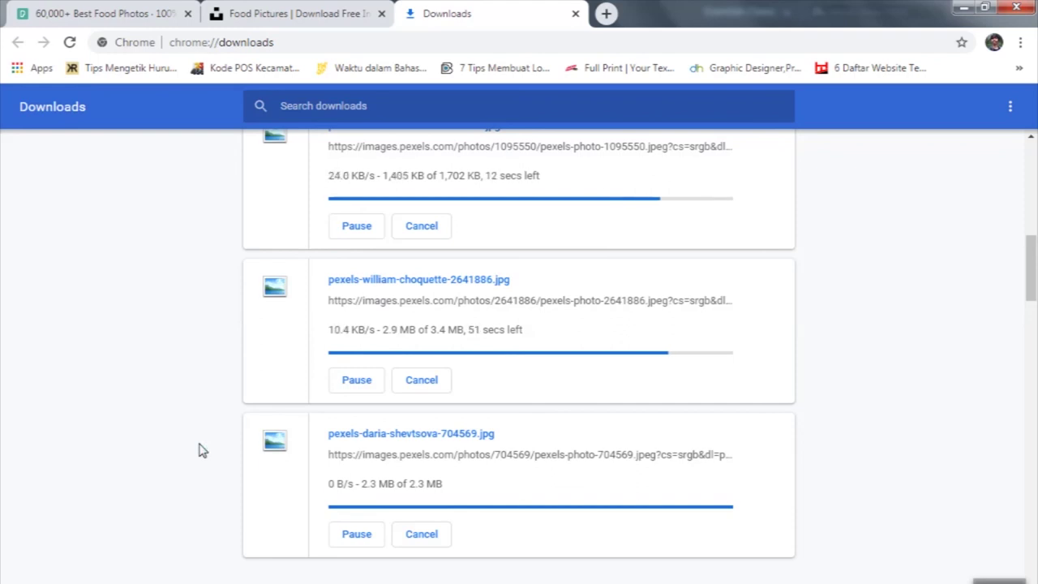
scroll(199, 445, up, 3)
scroll(200, 445, up, 6)
scroll(199, 446, down, 10)
scroll(200, 445, down, 1)
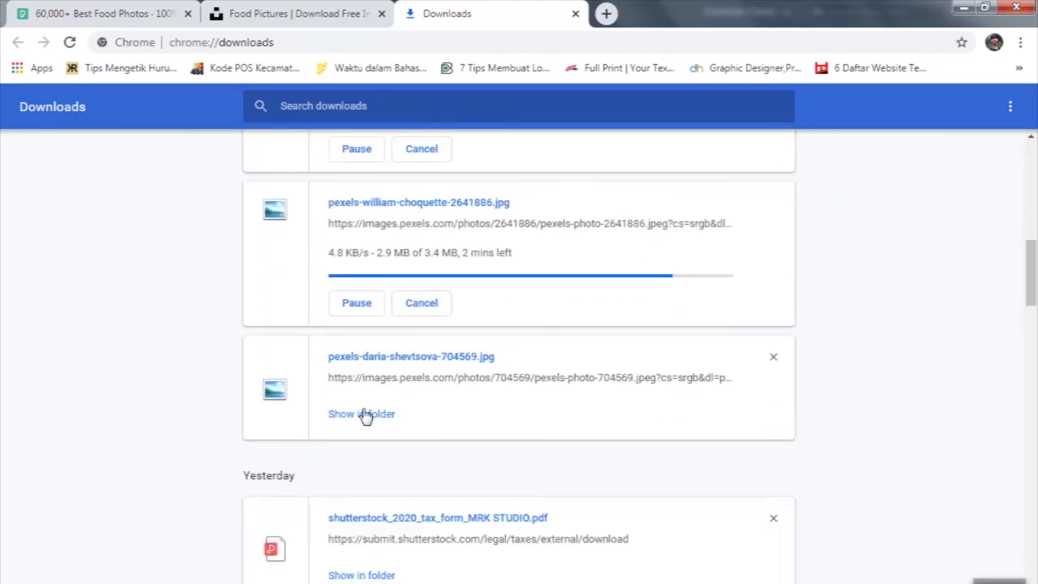
click(365, 414)
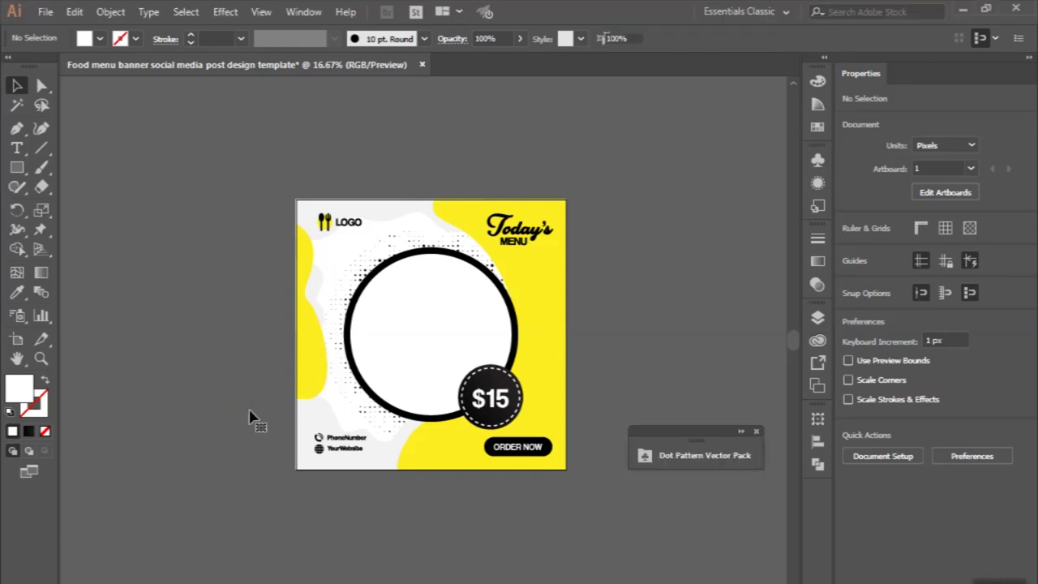
Step: Place the egg-avocado toast photo on the canvas and scale it down to about 1513 x 2018 px
click(250, 418)
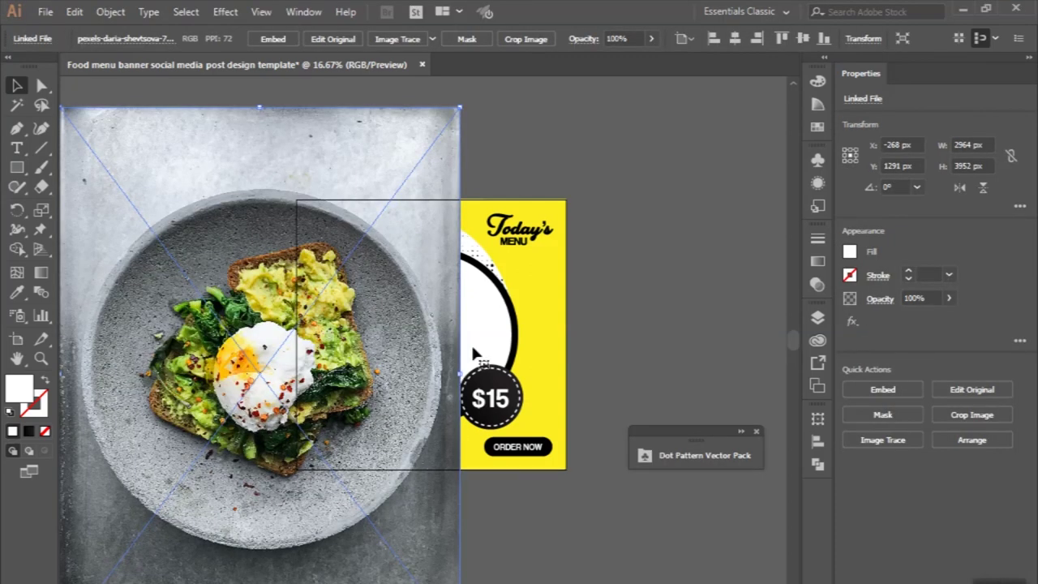
click(496, 361)
click(255, 152)
mouse_move(259, 107)
mouse_down()
mouse_move(256, 260)
mouse_move(424, 254)
mouse_up()
Step: Set the photo to 50% opacity and move it over the circle frame
click(912, 297)
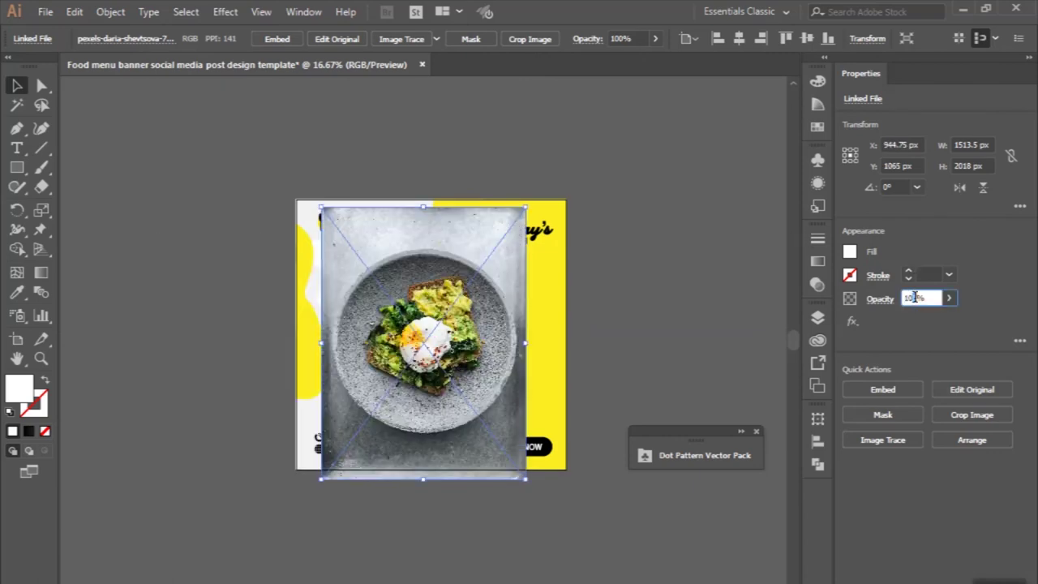
text(5)
key(Return)
scroll(449, 341, up, 2)
drag(448, 341, 459, 318)
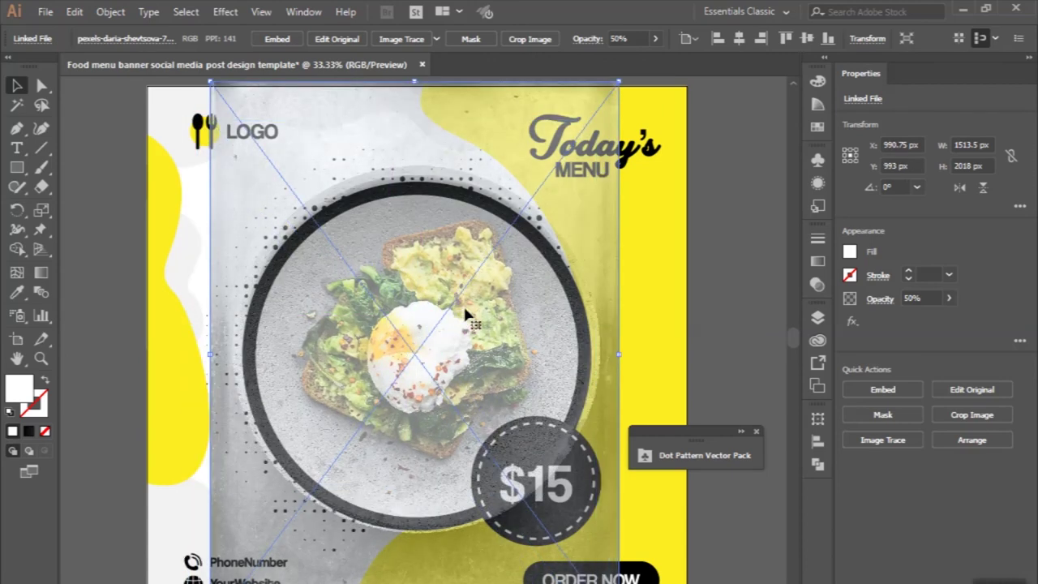
Step: Select the white ellipse shape in the Layers panel
click(818, 317)
scroll(736, 398, down, 5)
scroll(736, 398, down, 3)
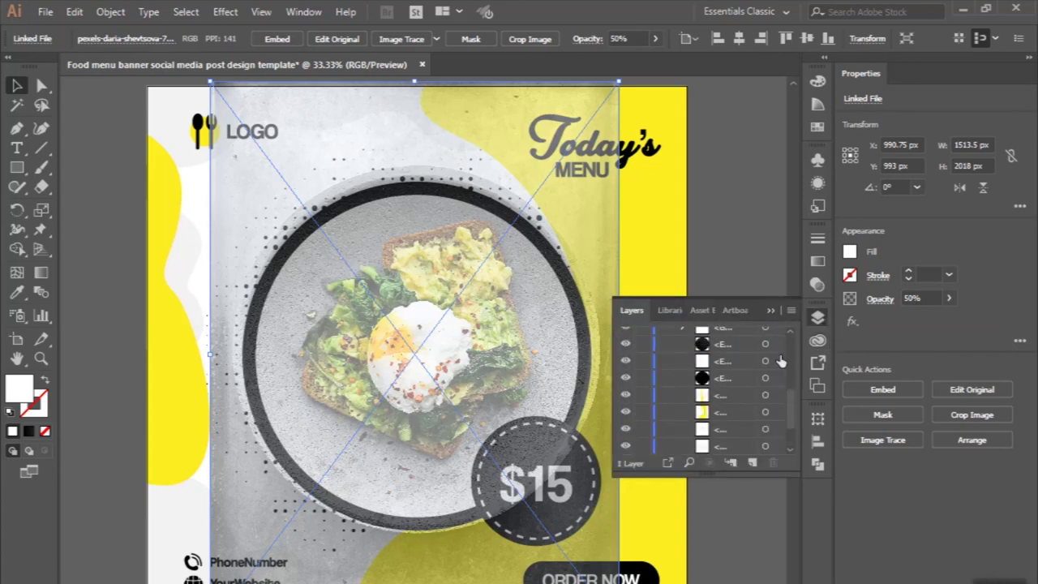
click(766, 361)
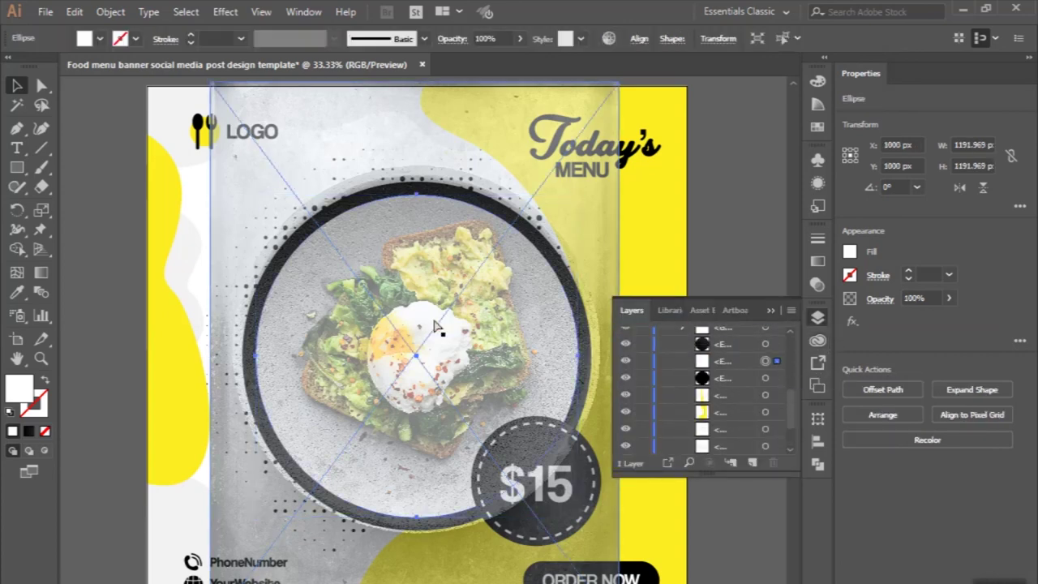
Step: Bring the white ellipse to front, select it with the photo, and make a clipping mask
key(ctrl+shift+bracketright)
shift+click(352, 167)
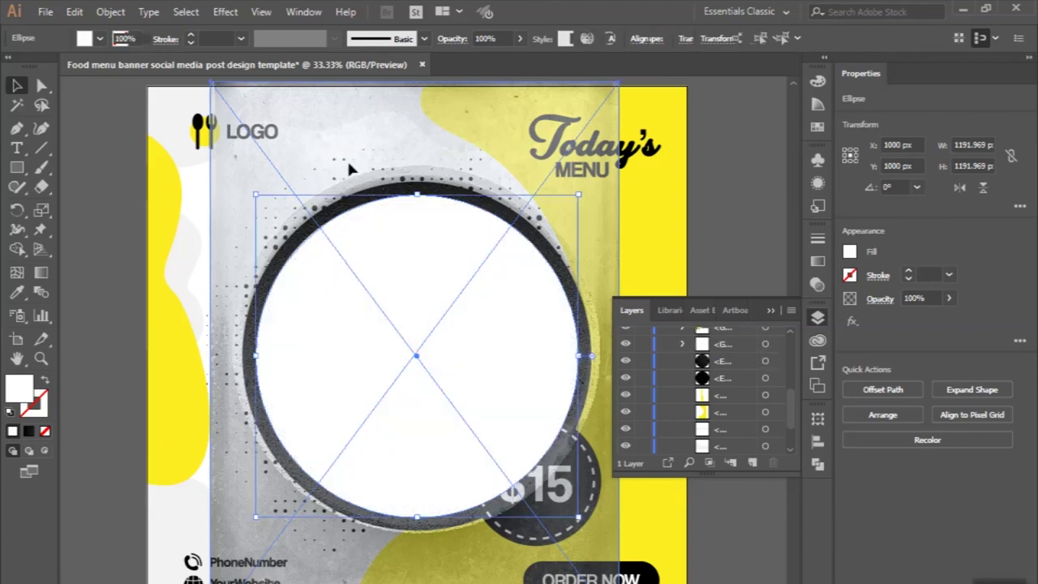
click(106, 11)
key(Escape)
click(75, 11)
mouse_move(185, 455)
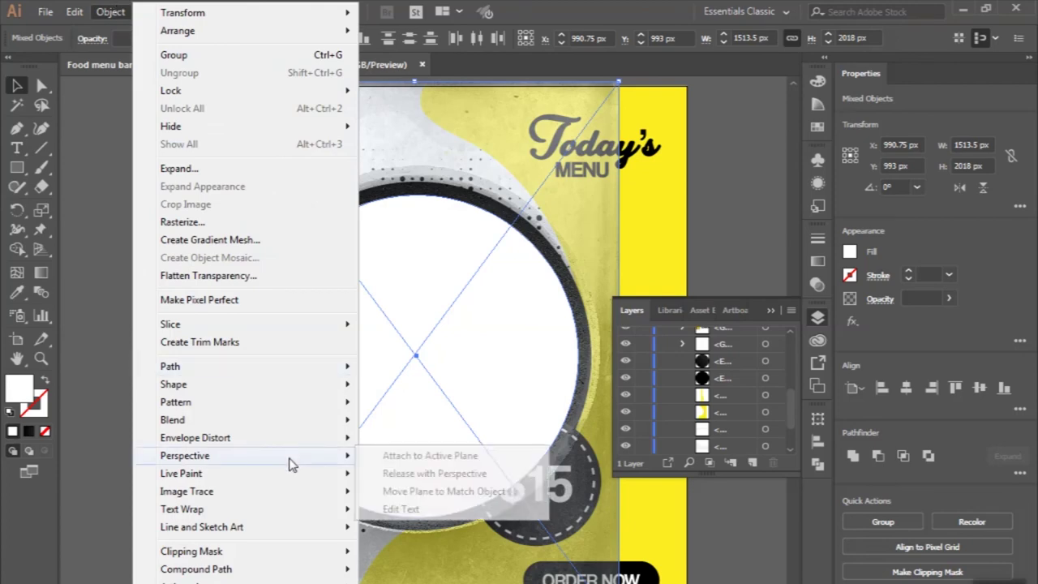
click(394, 552)
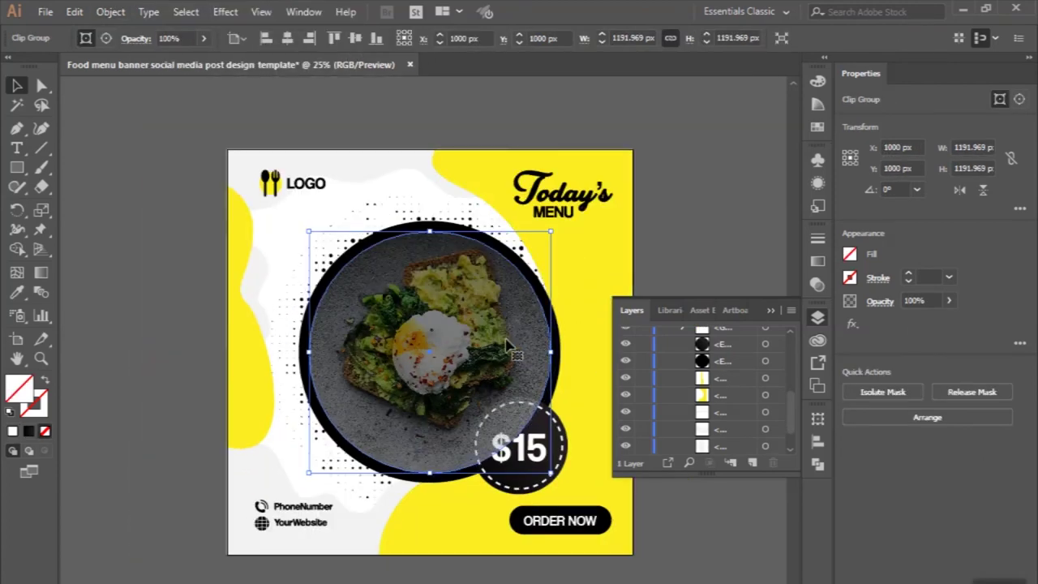
Step: Restore the clipped photo to 100% opacity inside the isolated clip group
click(883, 392)
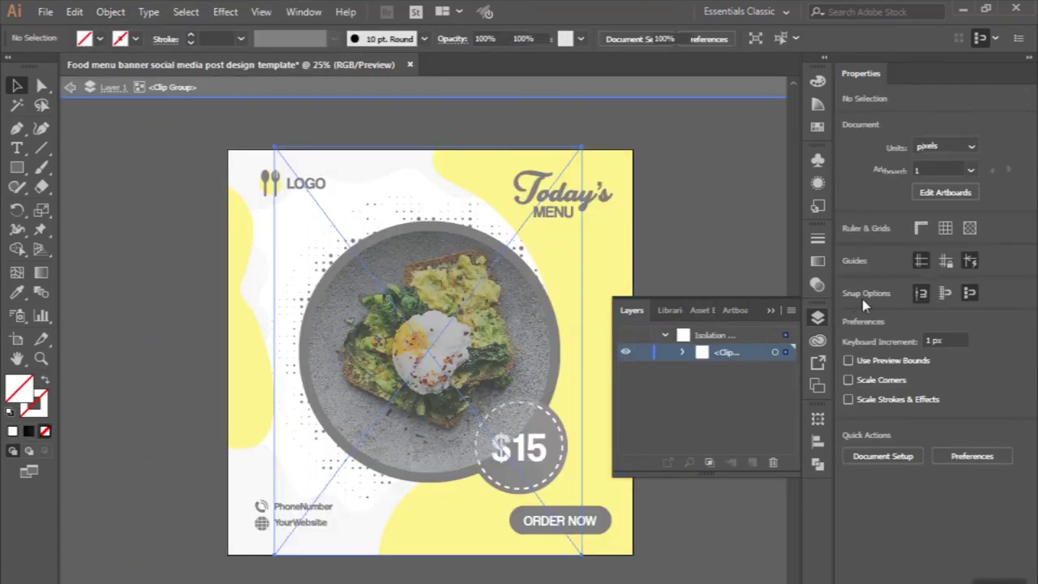
click(912, 300)
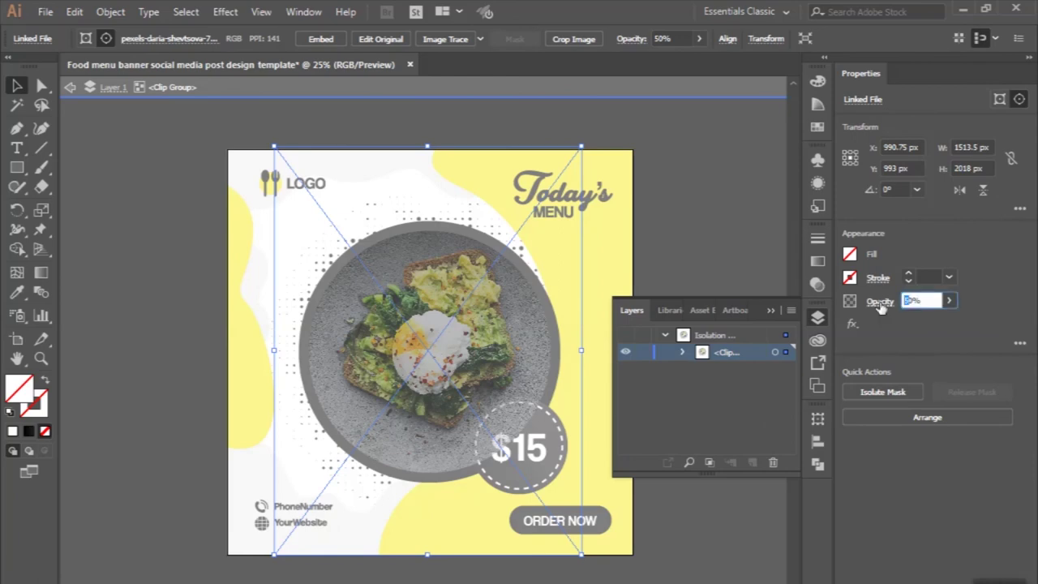
key(Return)
double_click(673, 229)
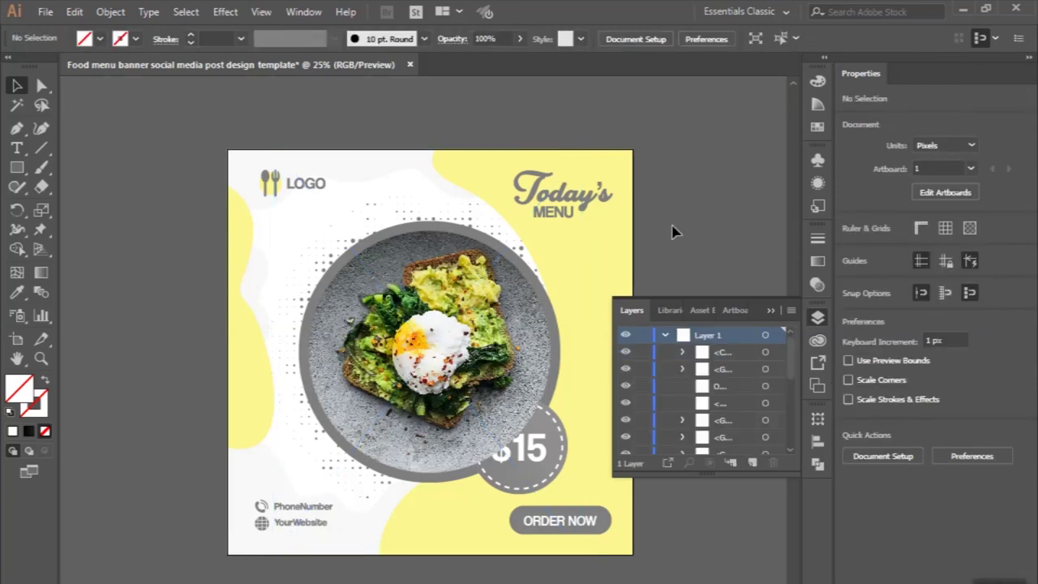
Step: Select the $15 price badge together with its dark badge circle
click(504, 383)
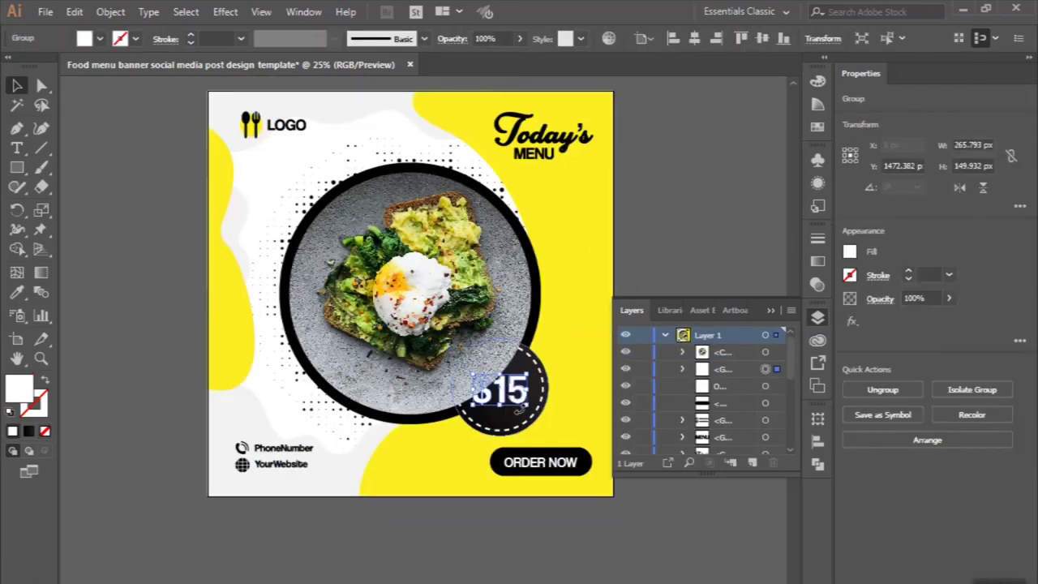
scroll(513, 429, up, 1)
scroll(513, 429, up, 1)
shift+click(495, 428)
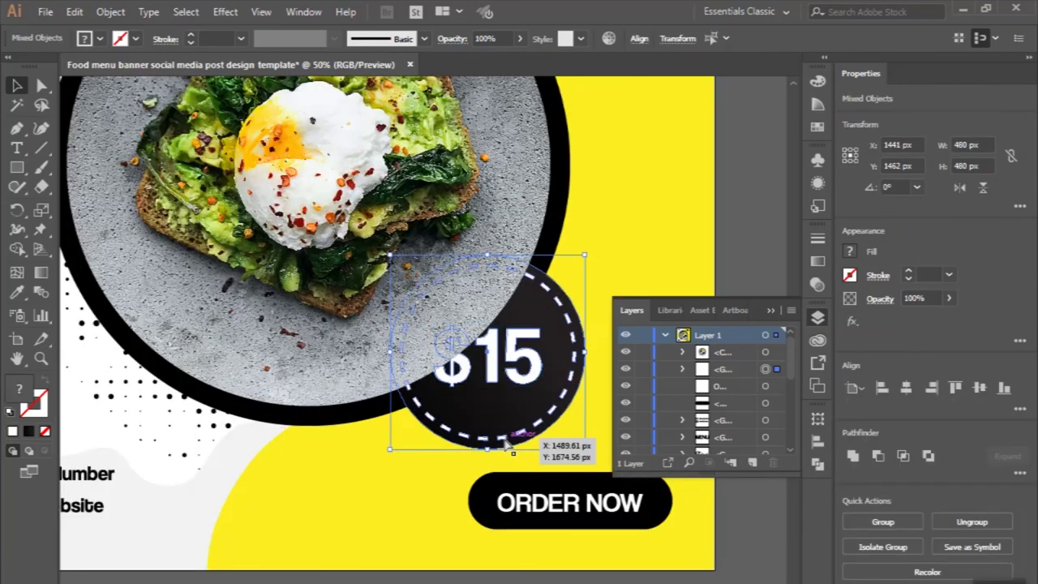
scroll(480, 418, down, 1)
scroll(430, 389, down, 1)
Step: Clear the selection, collapse the Layers list, zoom to 25% and close the Dot Pattern Vector Pack panel
click(232, 301)
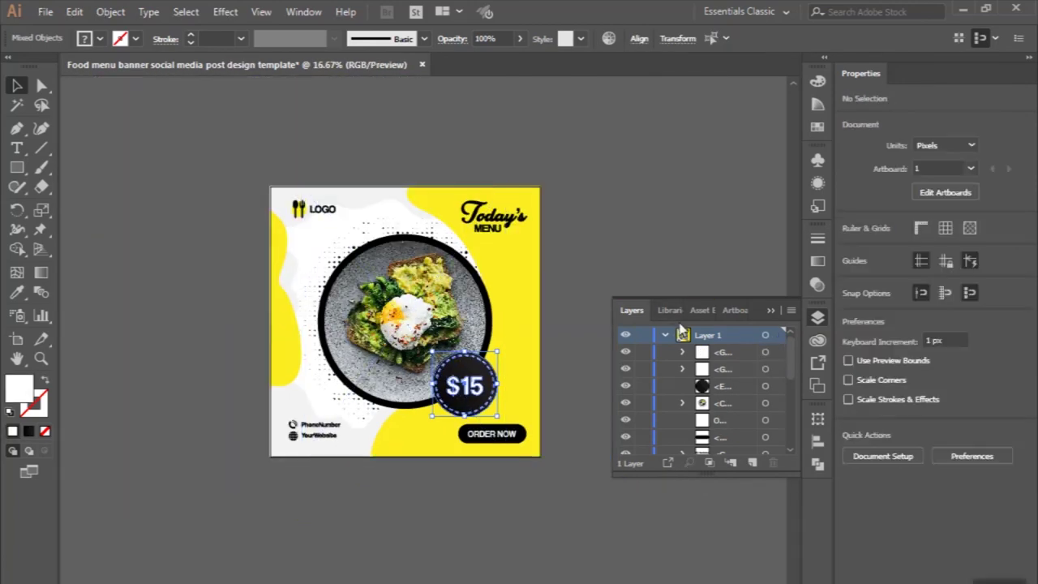
click(769, 310)
key(ctrl+plus)
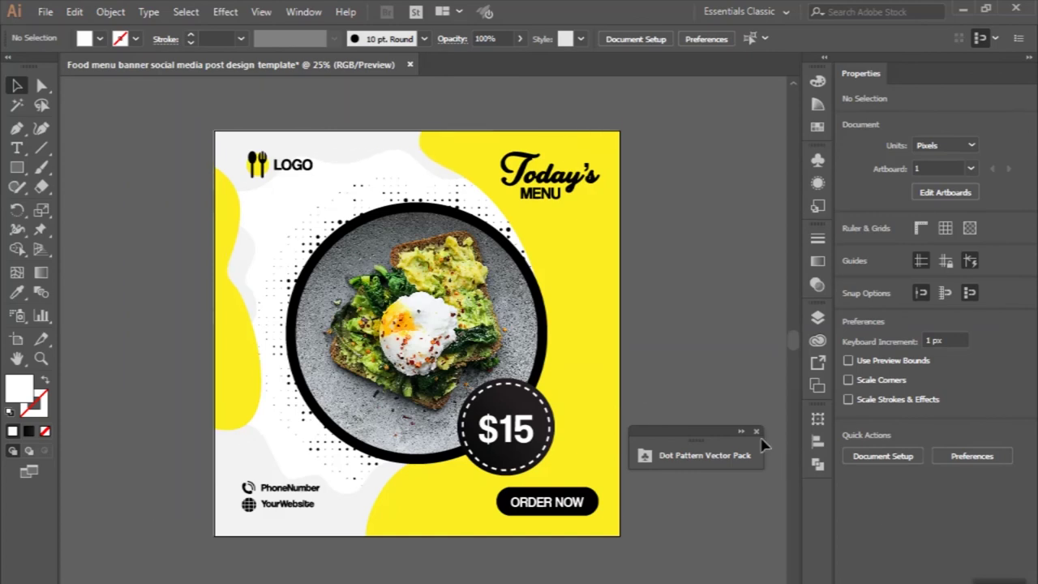
click(756, 432)
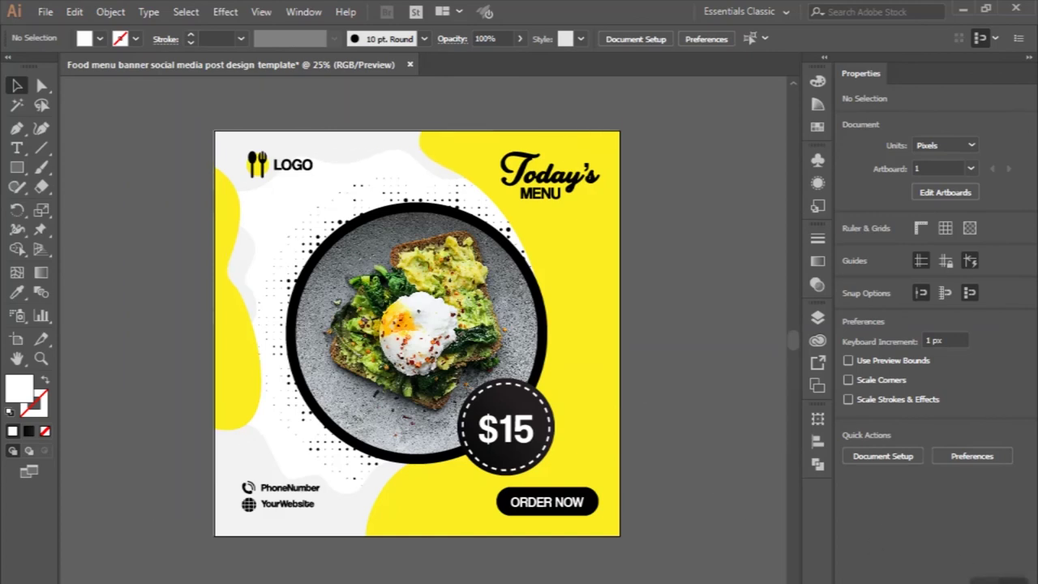